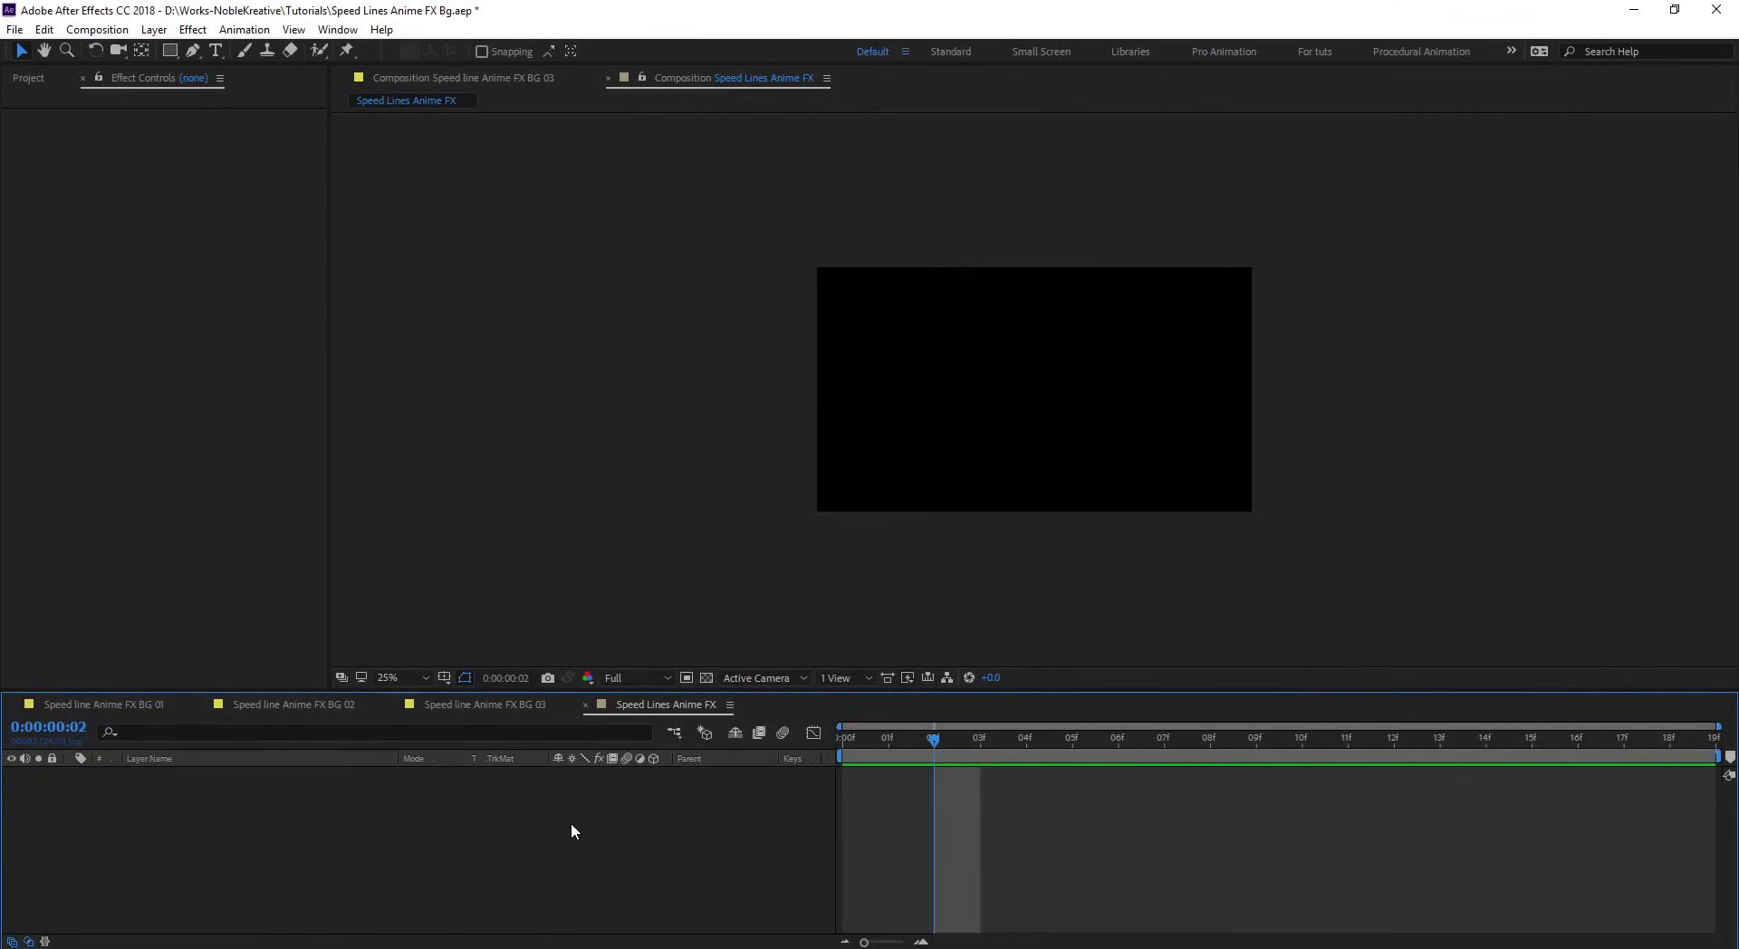
# - Create a 1920 x 1080 white solid named BG and apply the Gradient Ramp effect to it
pyautogui.hotkey('ctrl', 'y')
pyautogui.write('BG')
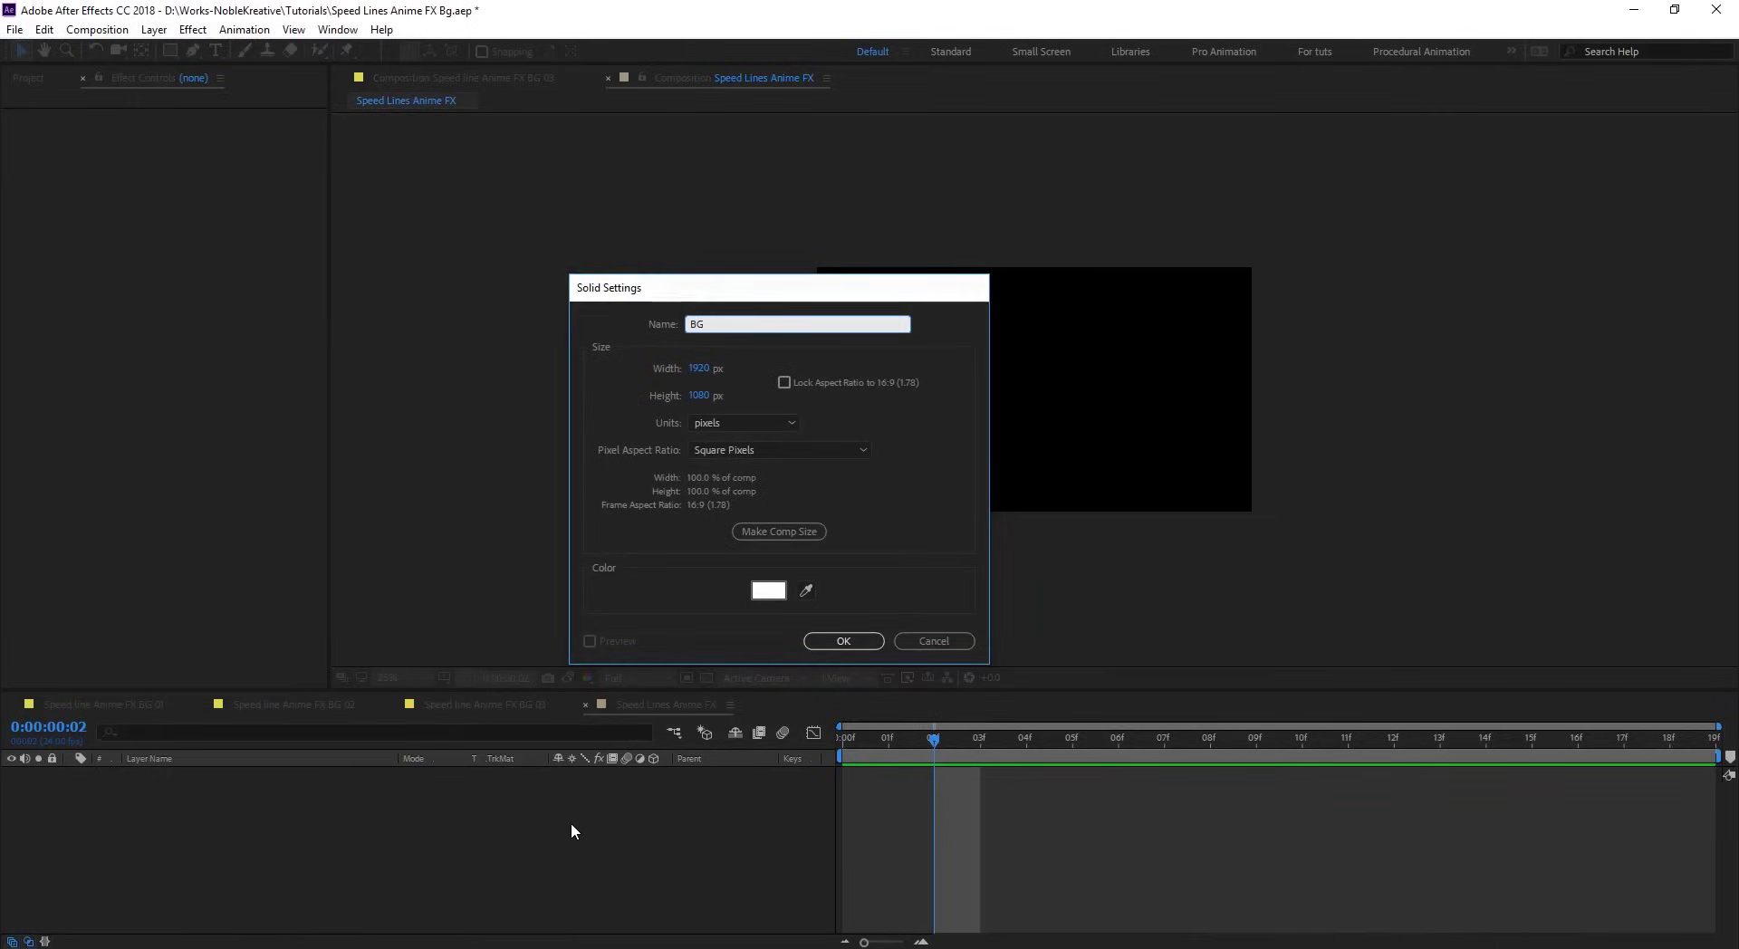
pyautogui.press('Return')
pyautogui.hotkey('ctrl', 'space')
pyautogui.write('ramp')
pyautogui.press('Up')
pyautogui.press('Return')
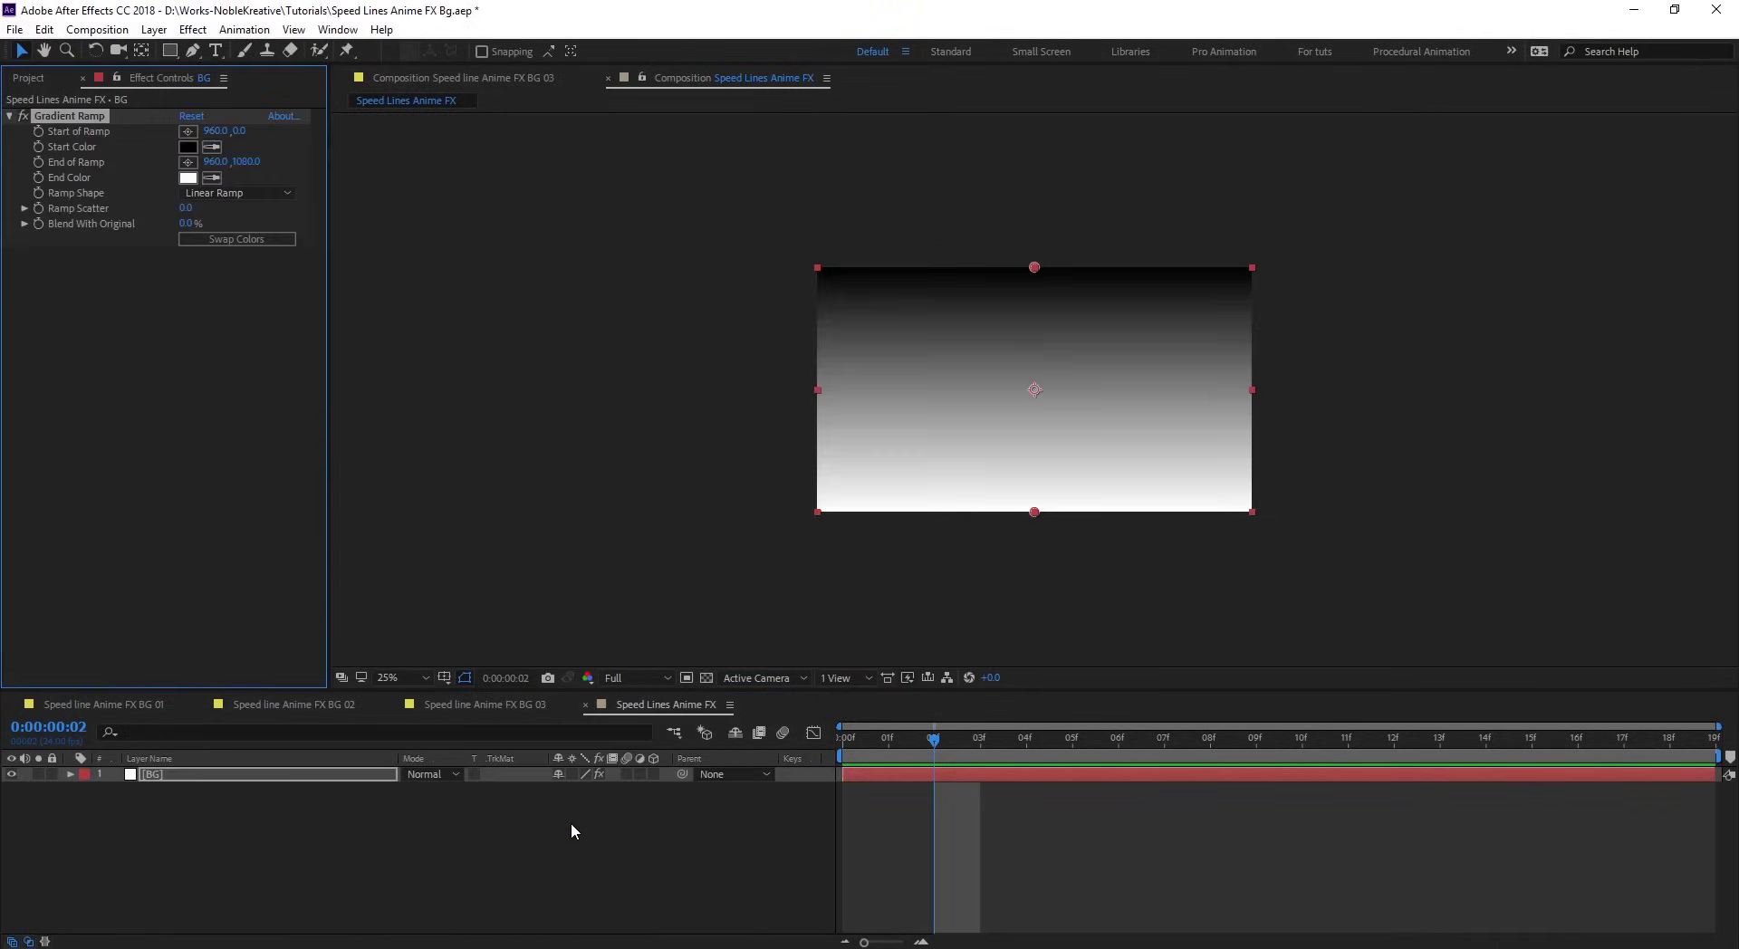
# - Set the BG gradient's start color to bright red and its end color to dark red 640000
pyautogui.click(187, 148)
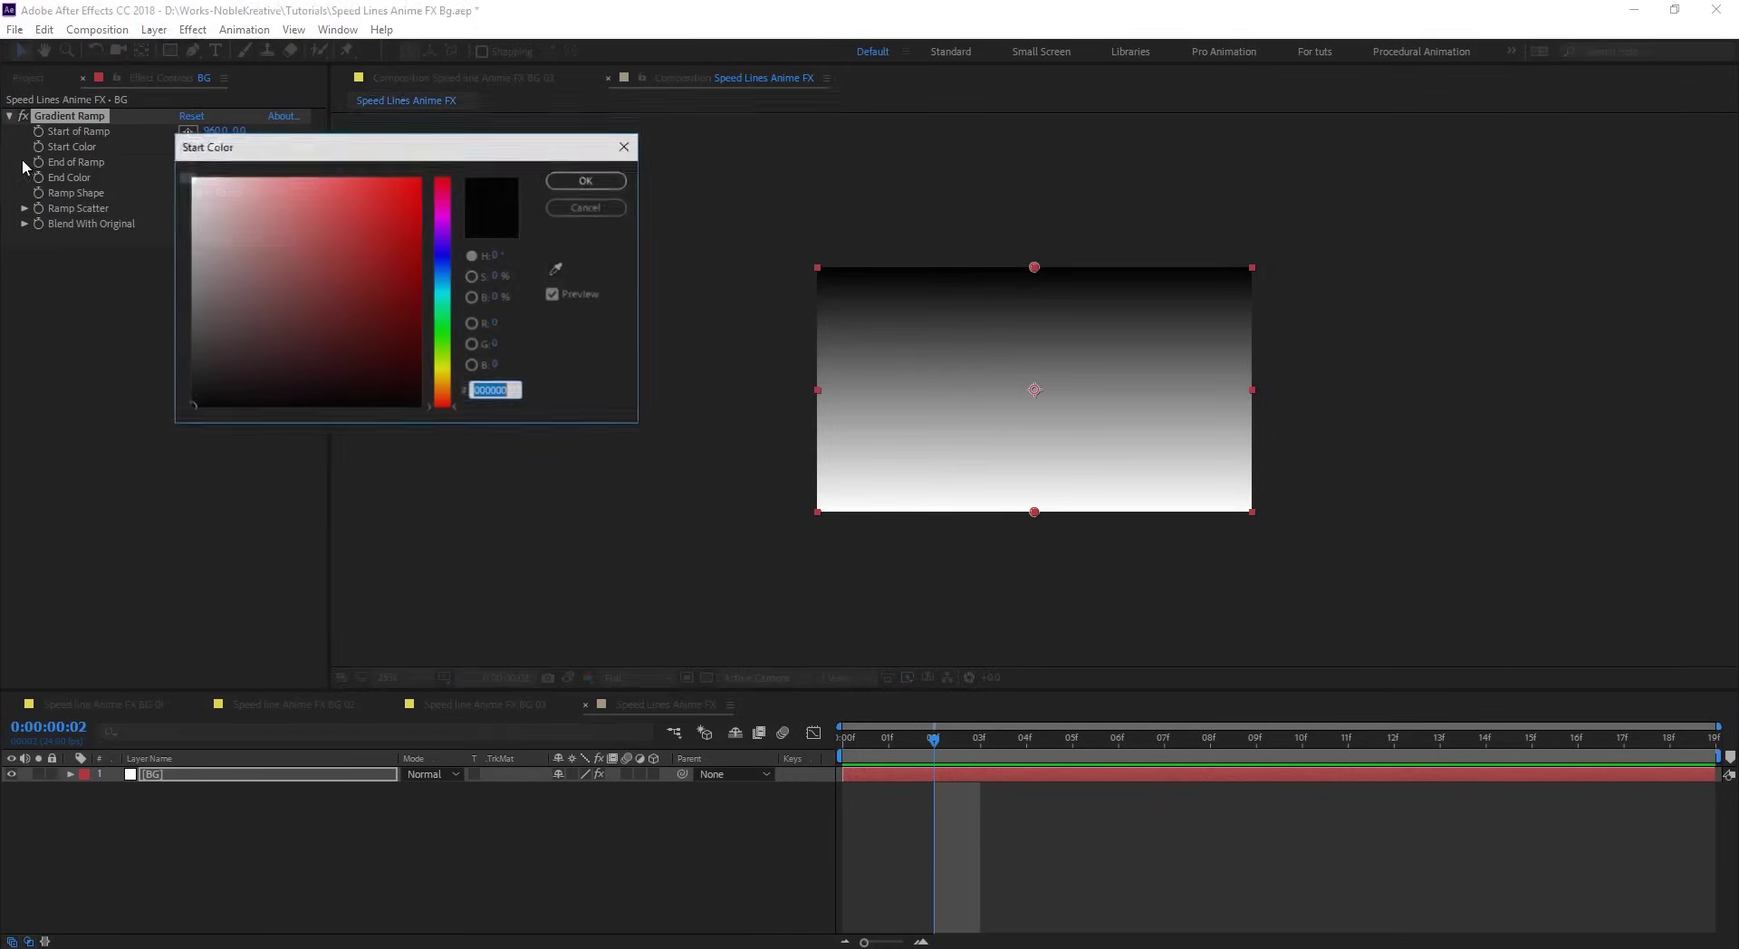
pyautogui.moveTo(314, 204); pyautogui.dragTo(379, 140)
pyautogui.click(587, 180)
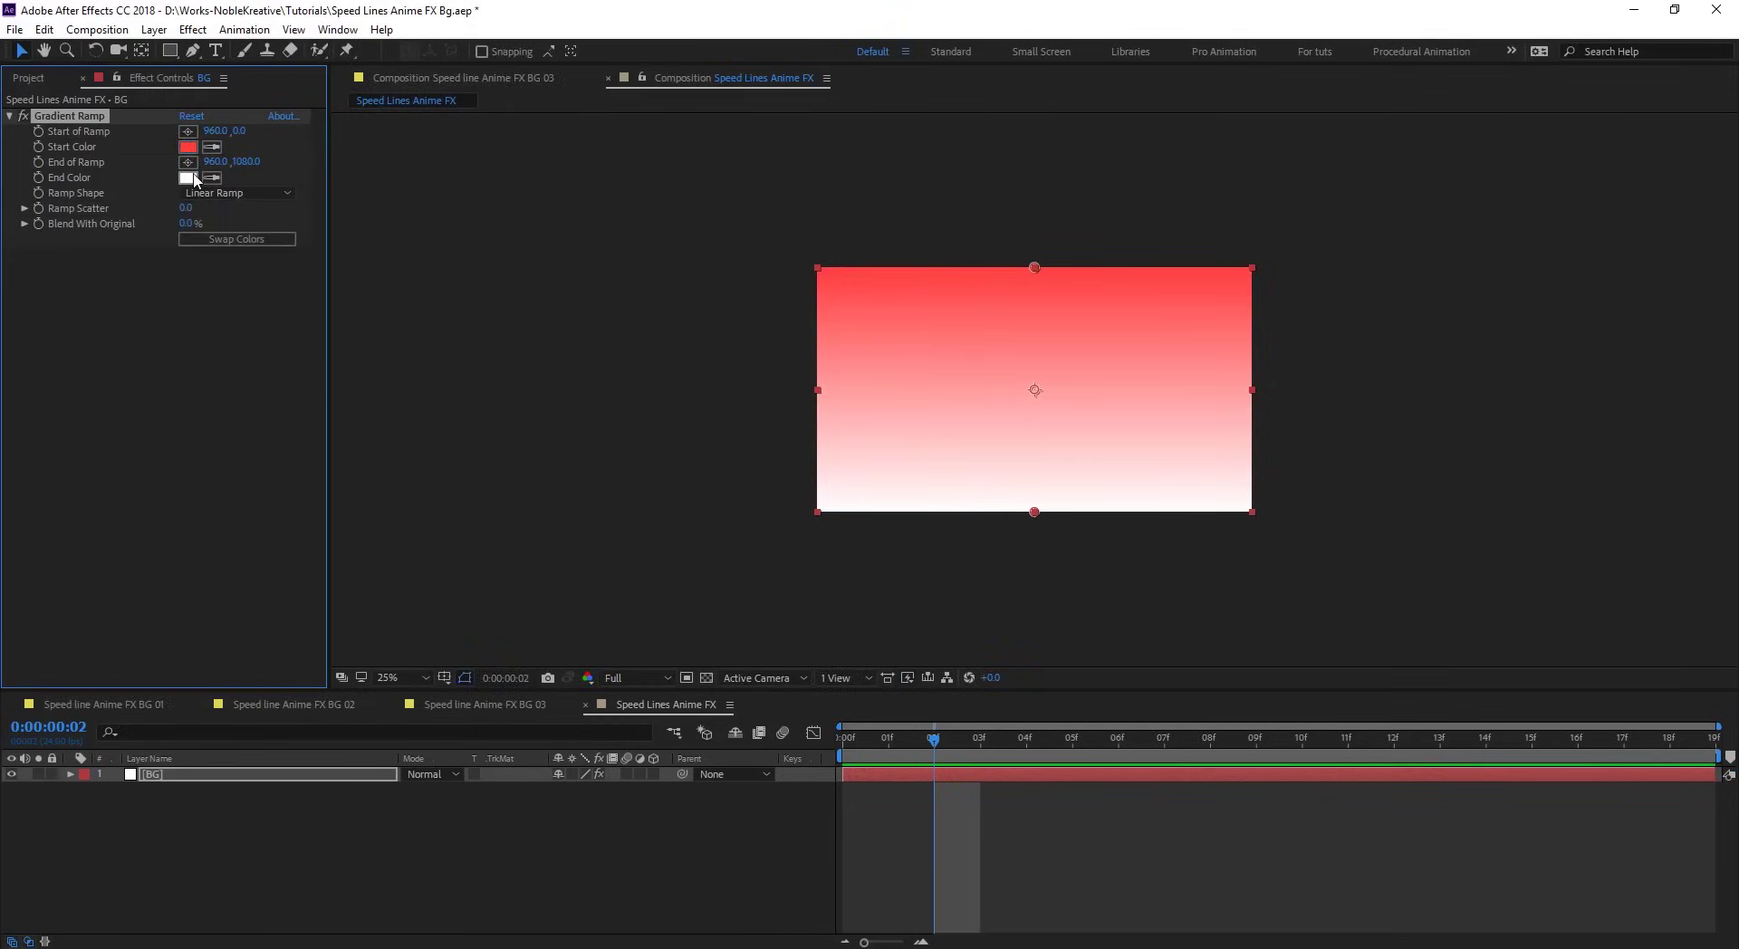
pyautogui.click(187, 178)
pyautogui.moveTo(392, 290); pyautogui.dragTo(419, 316)
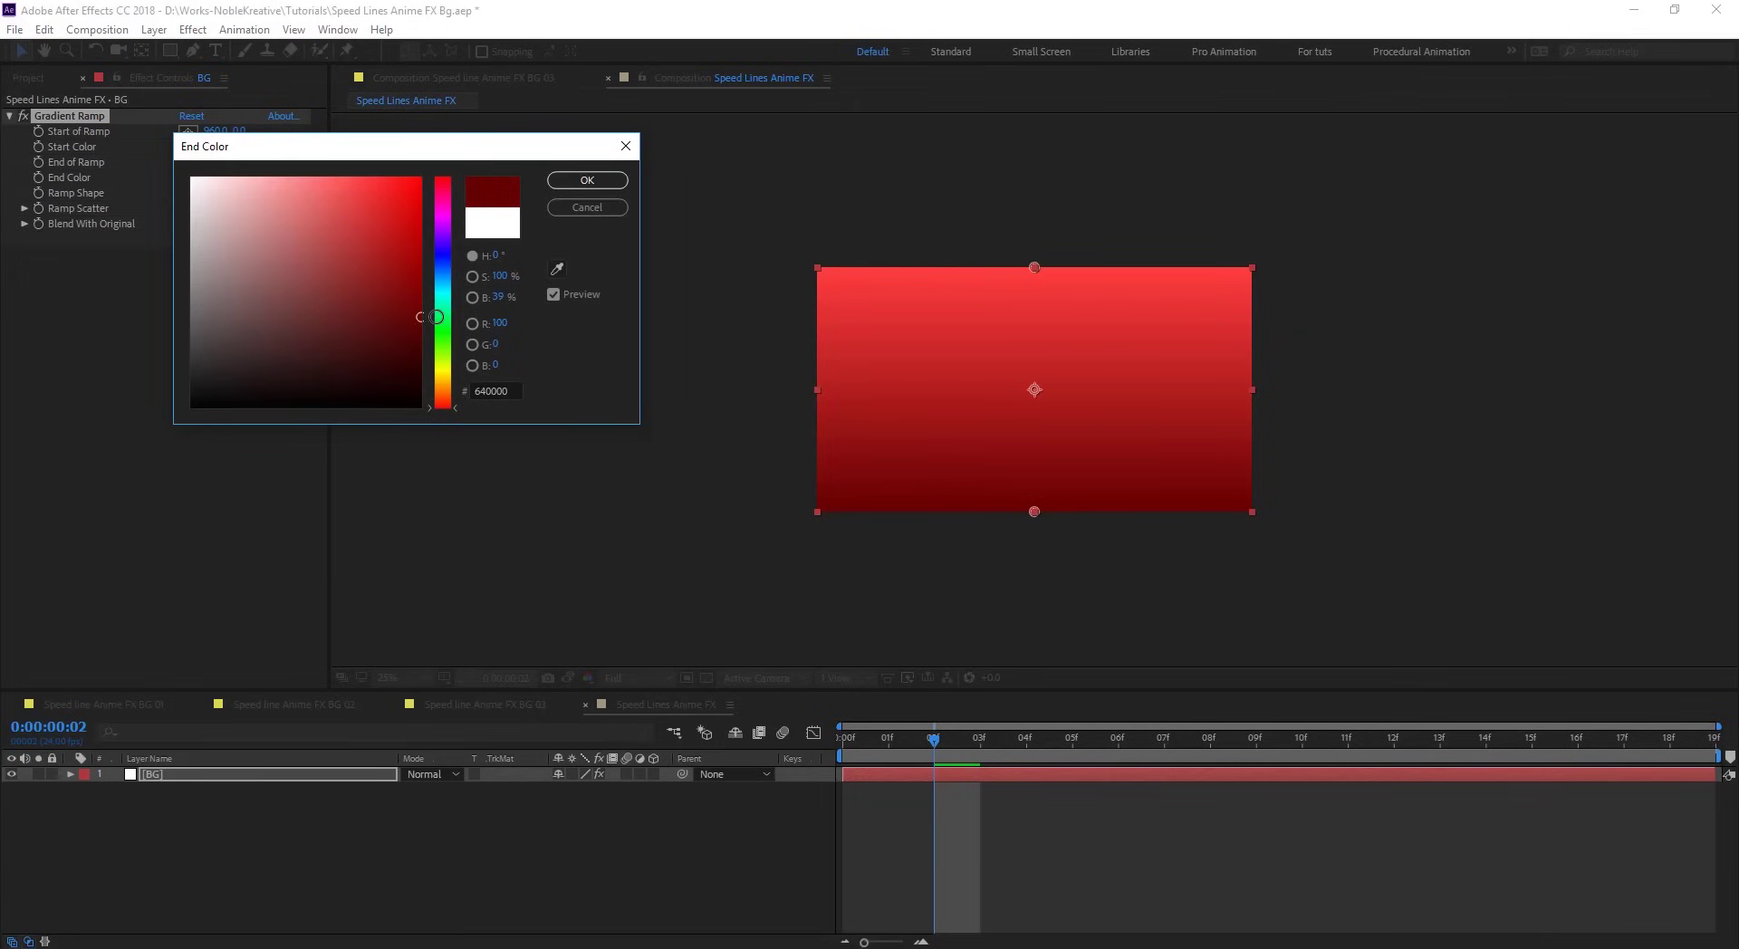
pyautogui.click(589, 181)
# - Make the BG gradient a Radial Ramp starting at about -712, -296 and ending at about 1748, 1420, outside opposite frame corners
pyautogui.click(285, 193)
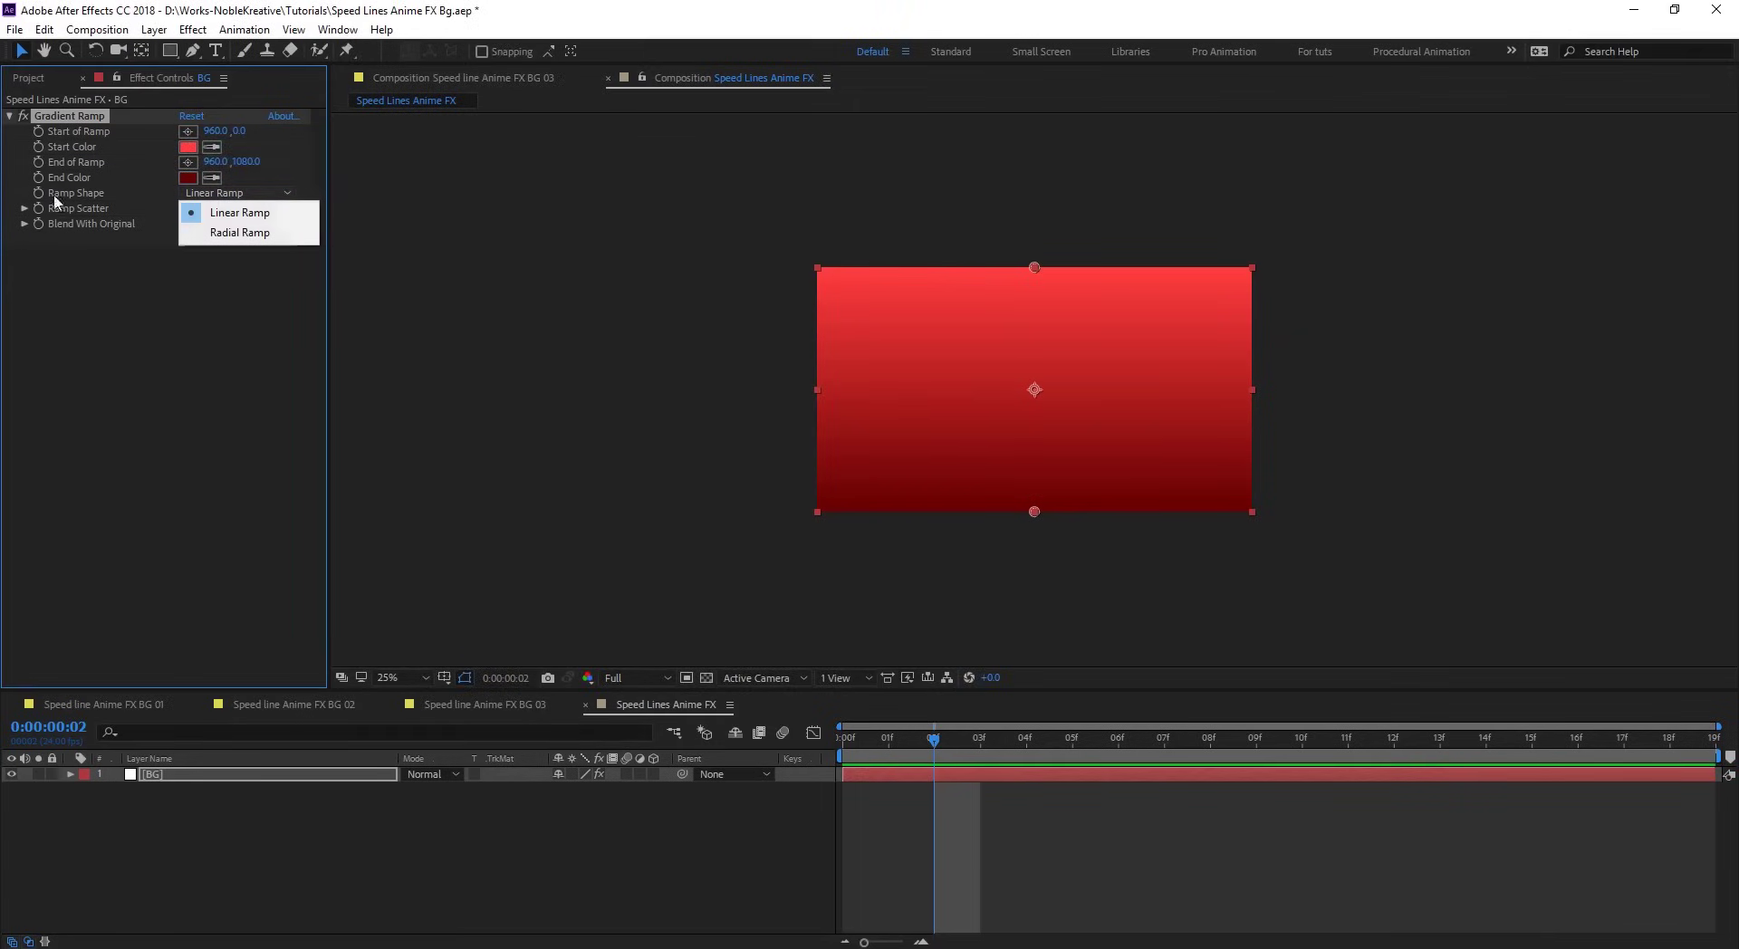
pyautogui.click(241, 232)
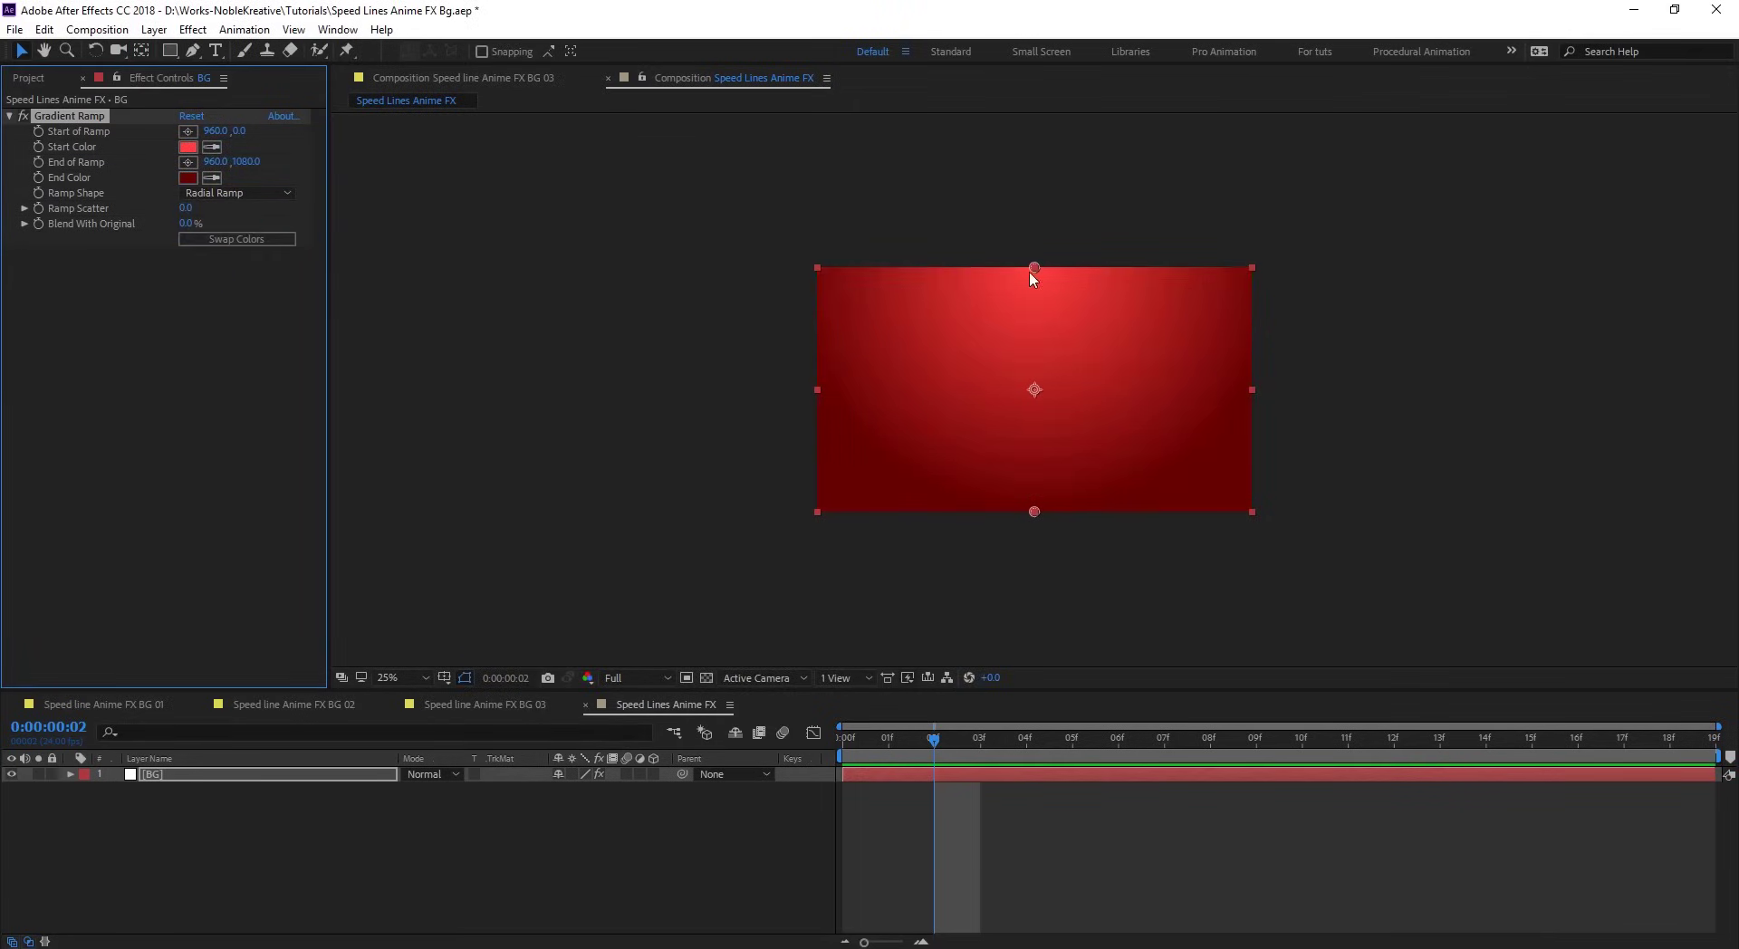
pyautogui.moveTo(1034, 267); pyautogui.dragTo(656, 199)
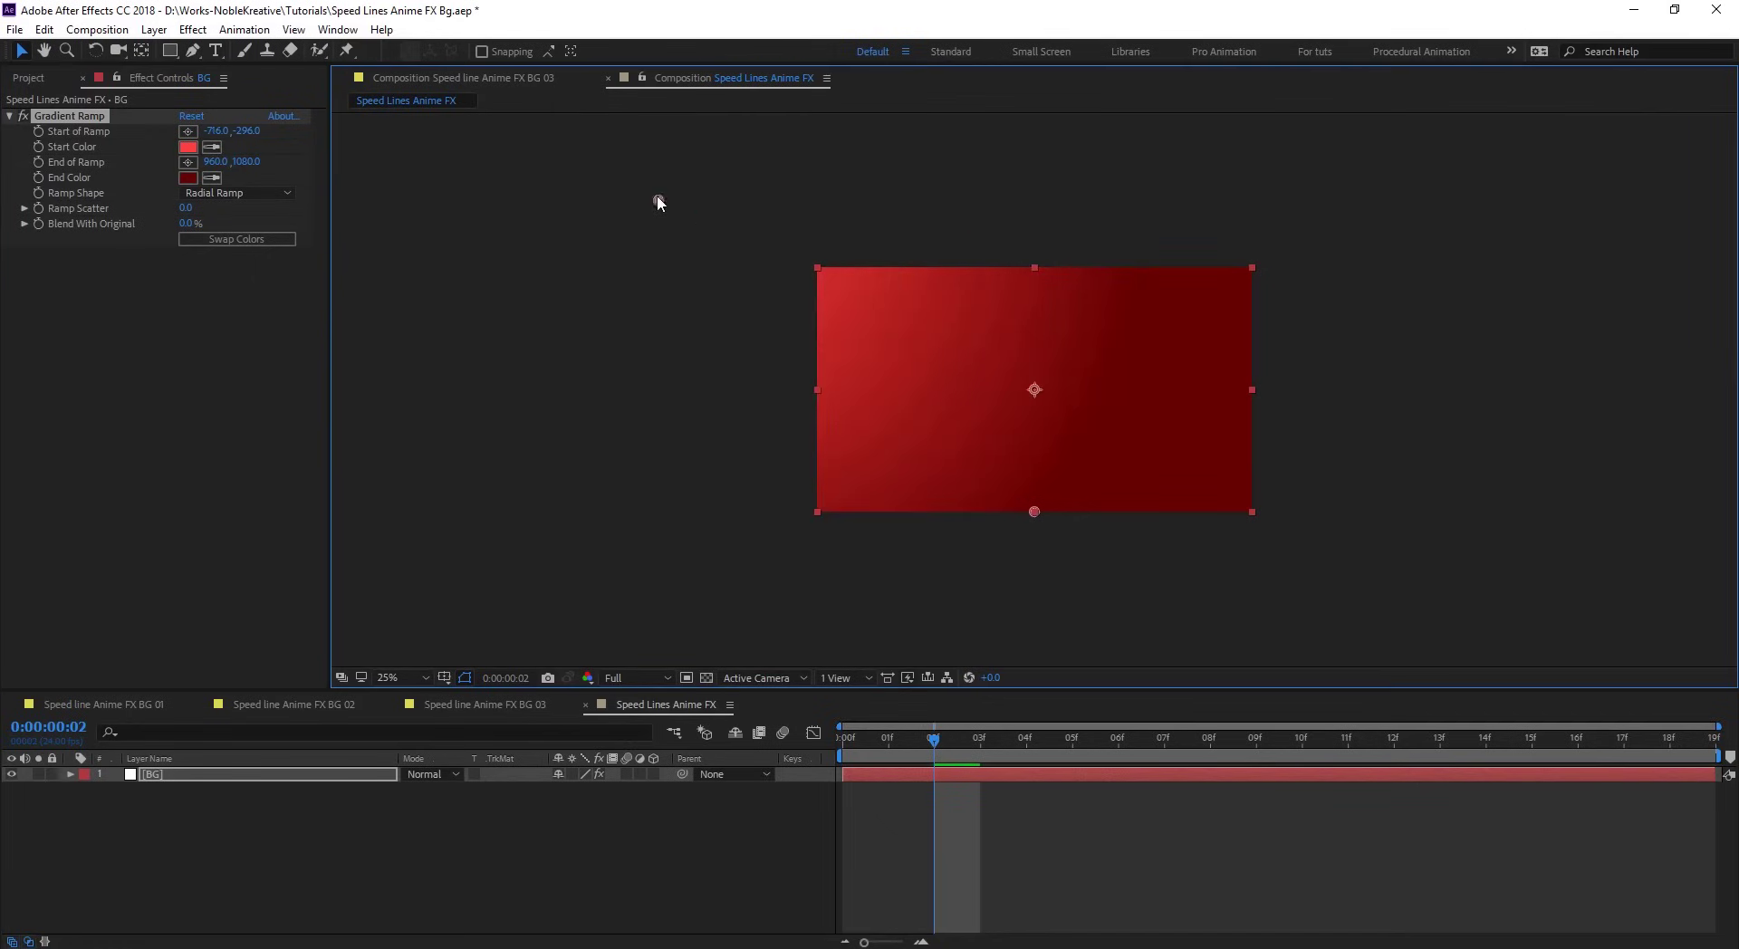
pyautogui.moveTo(1034, 511); pyautogui.dragTo(1213, 589)
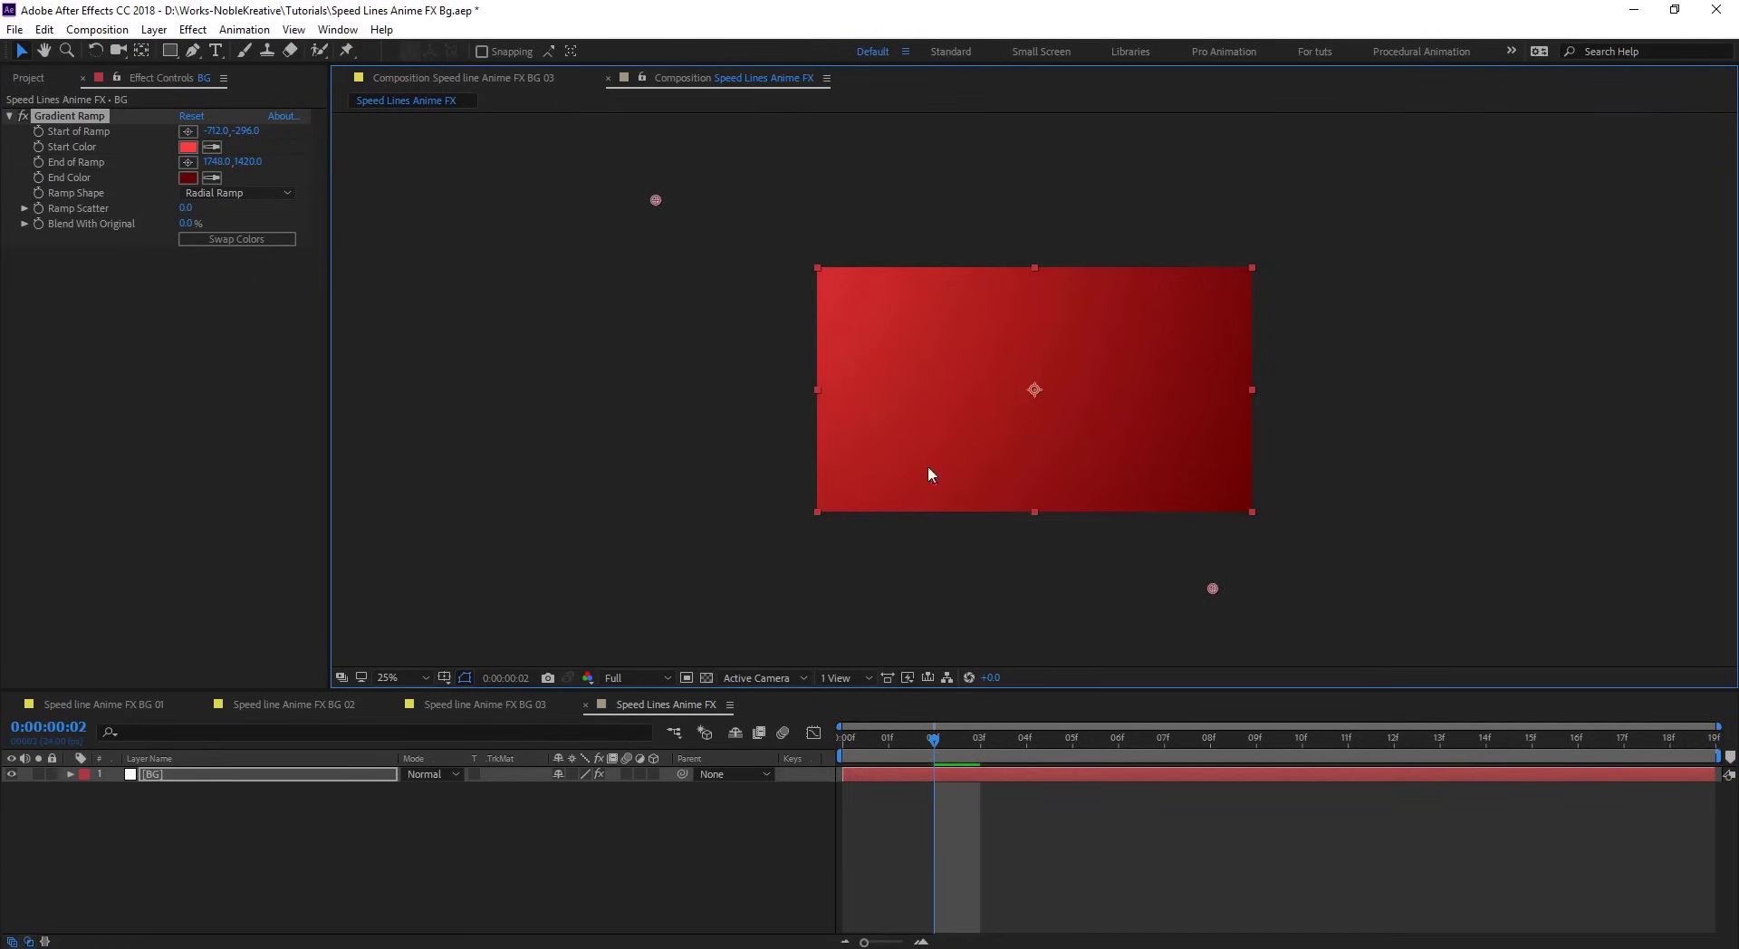
# - Set the BG gradient's Ramp Scatter to 200 and fit the composition in the viewer
pyautogui.click(185, 209)
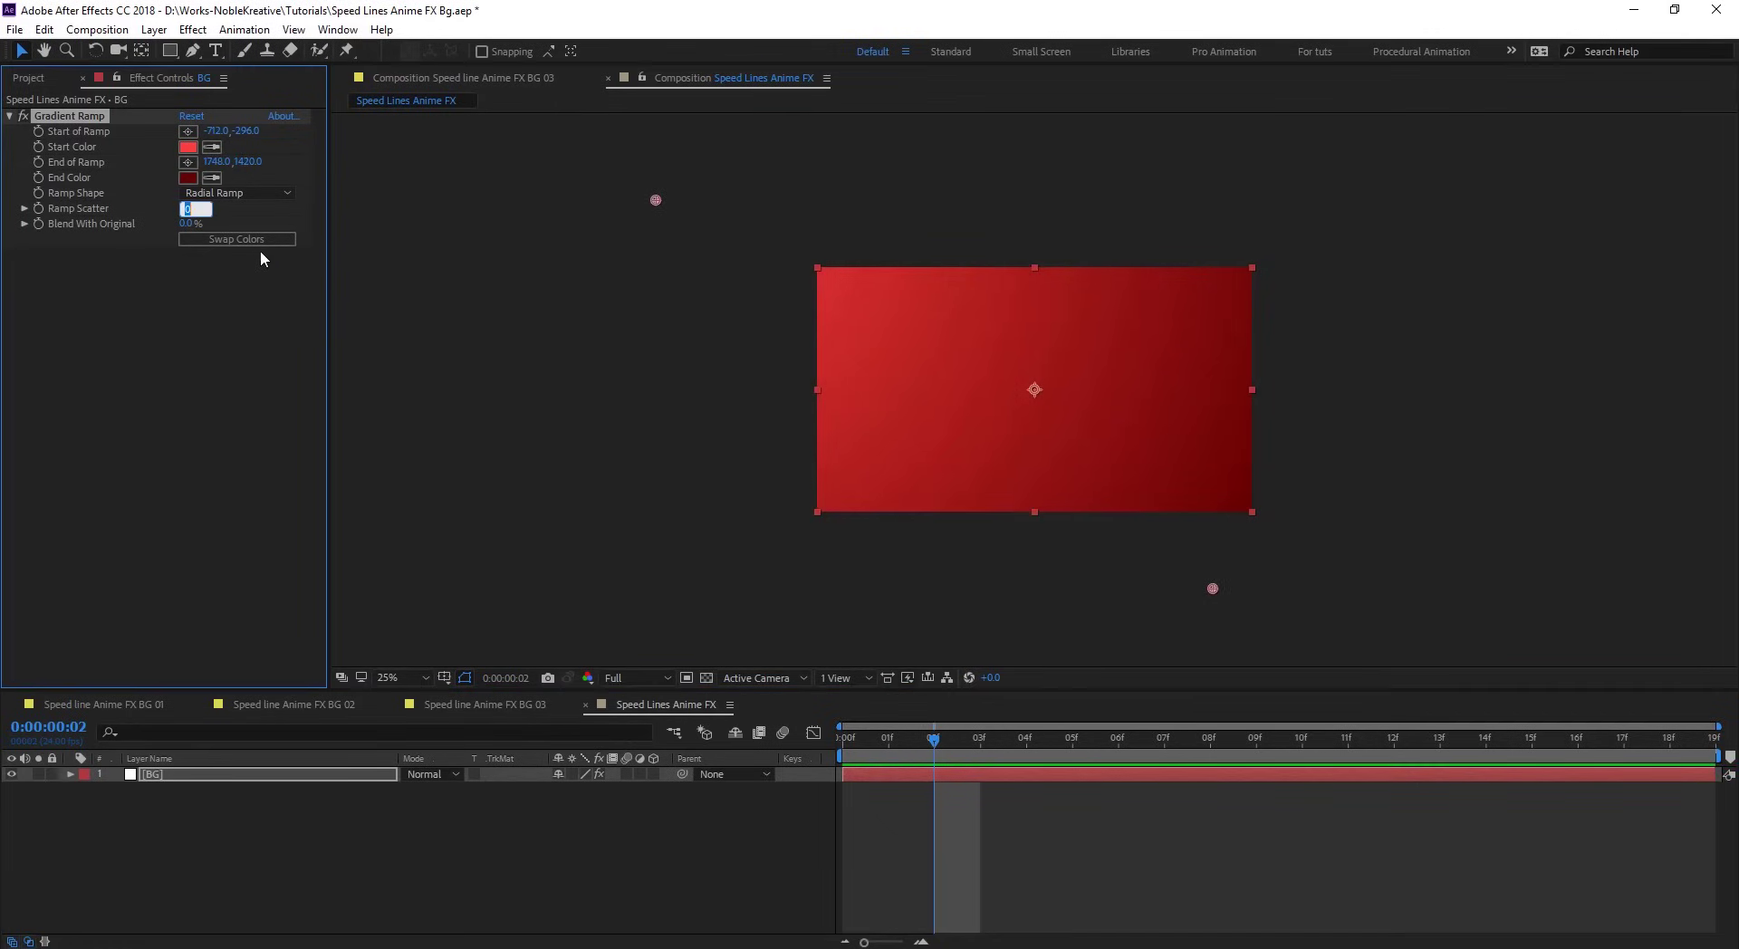
pyautogui.write('200')
pyautogui.press('Return')
pyautogui.press('.')
pyautogui.press('.')
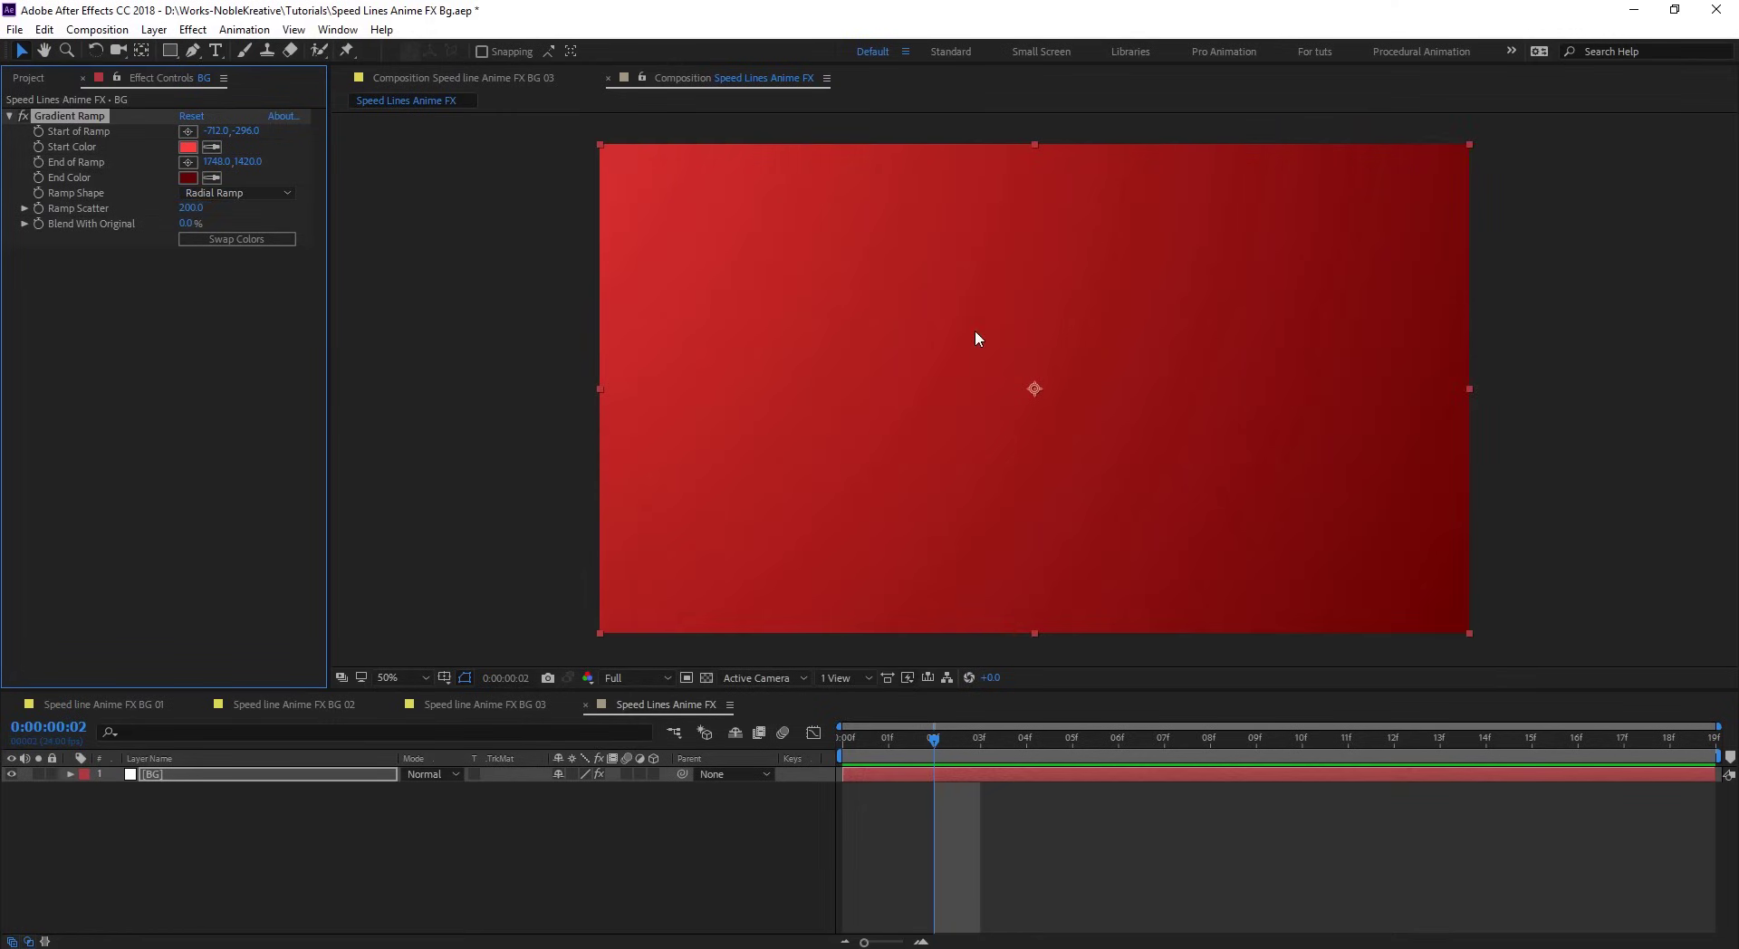
pyautogui.click(398, 677)
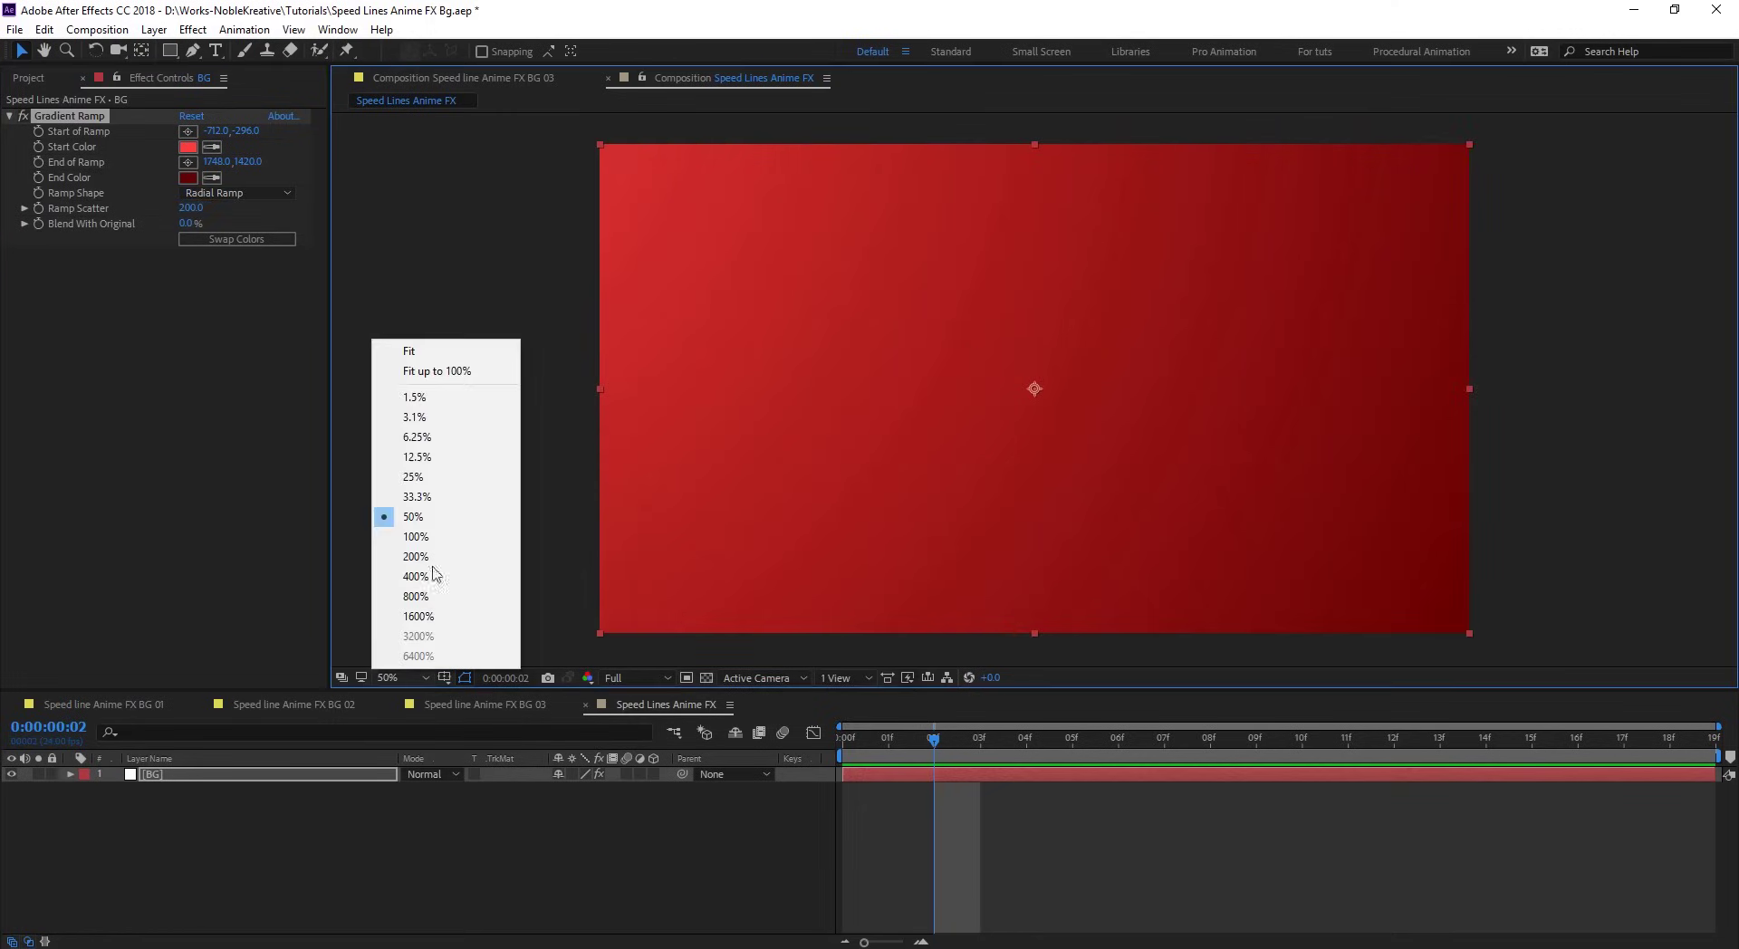
pyautogui.click(435, 365)
# - Add a 1920 x 1080 white solid named CenterLight above the BG layer
pyautogui.click(391, 871)
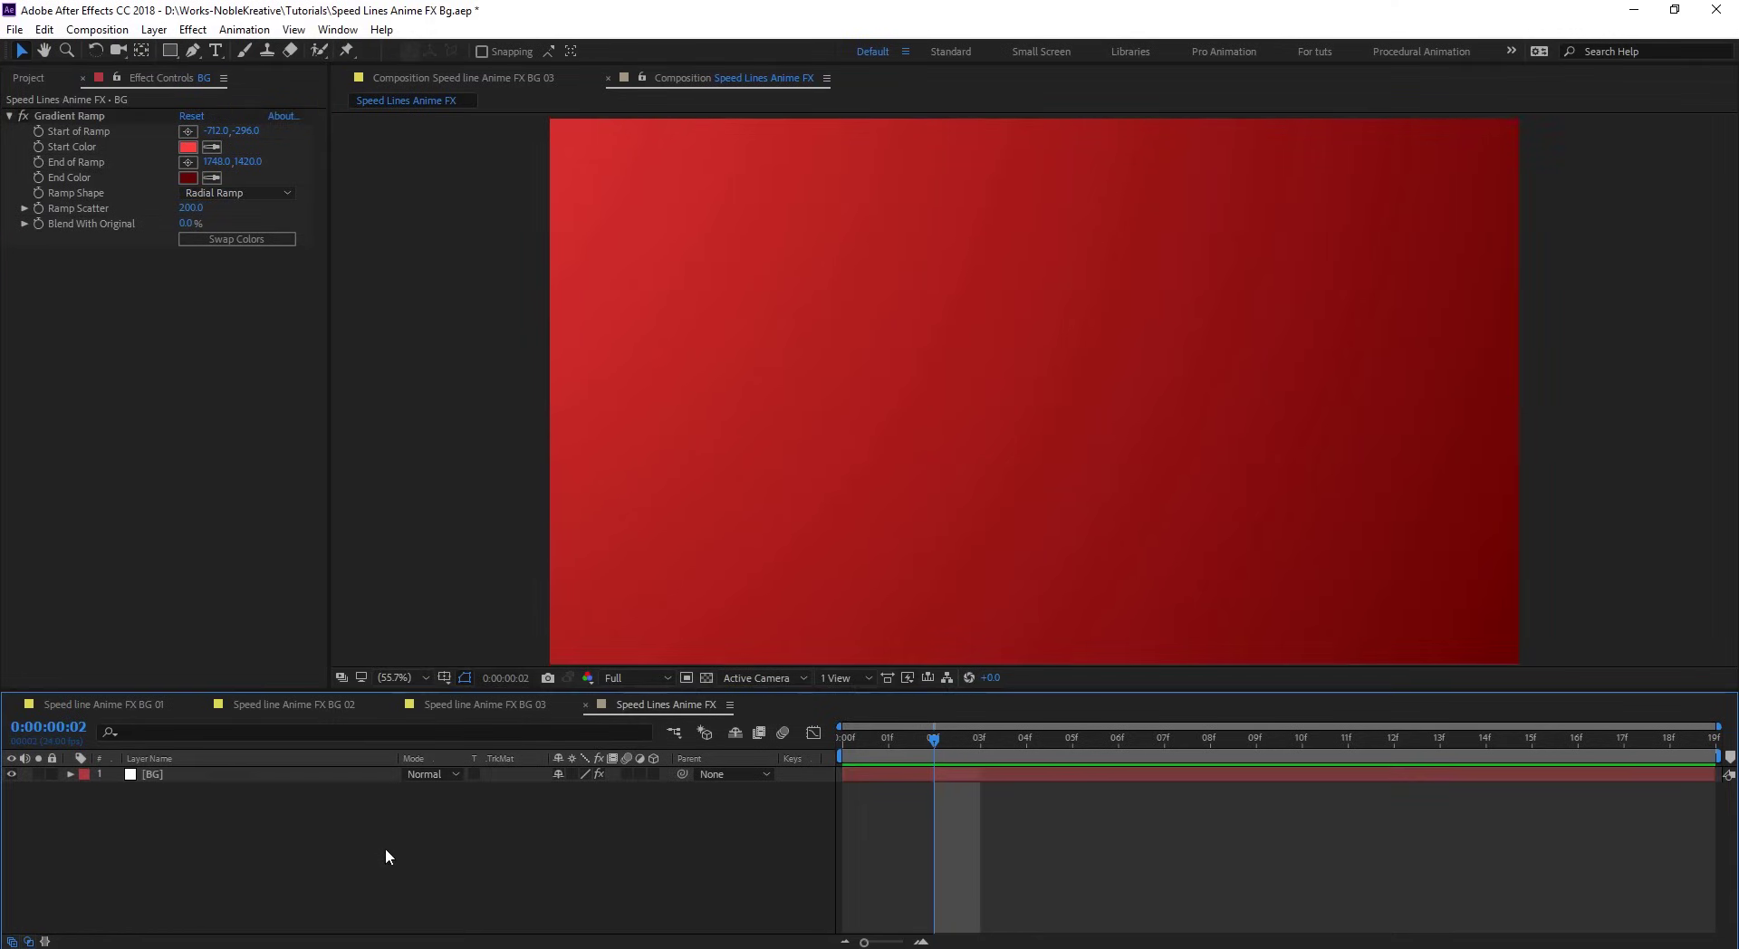
pyautogui.hotkey('ctrl', 'y')
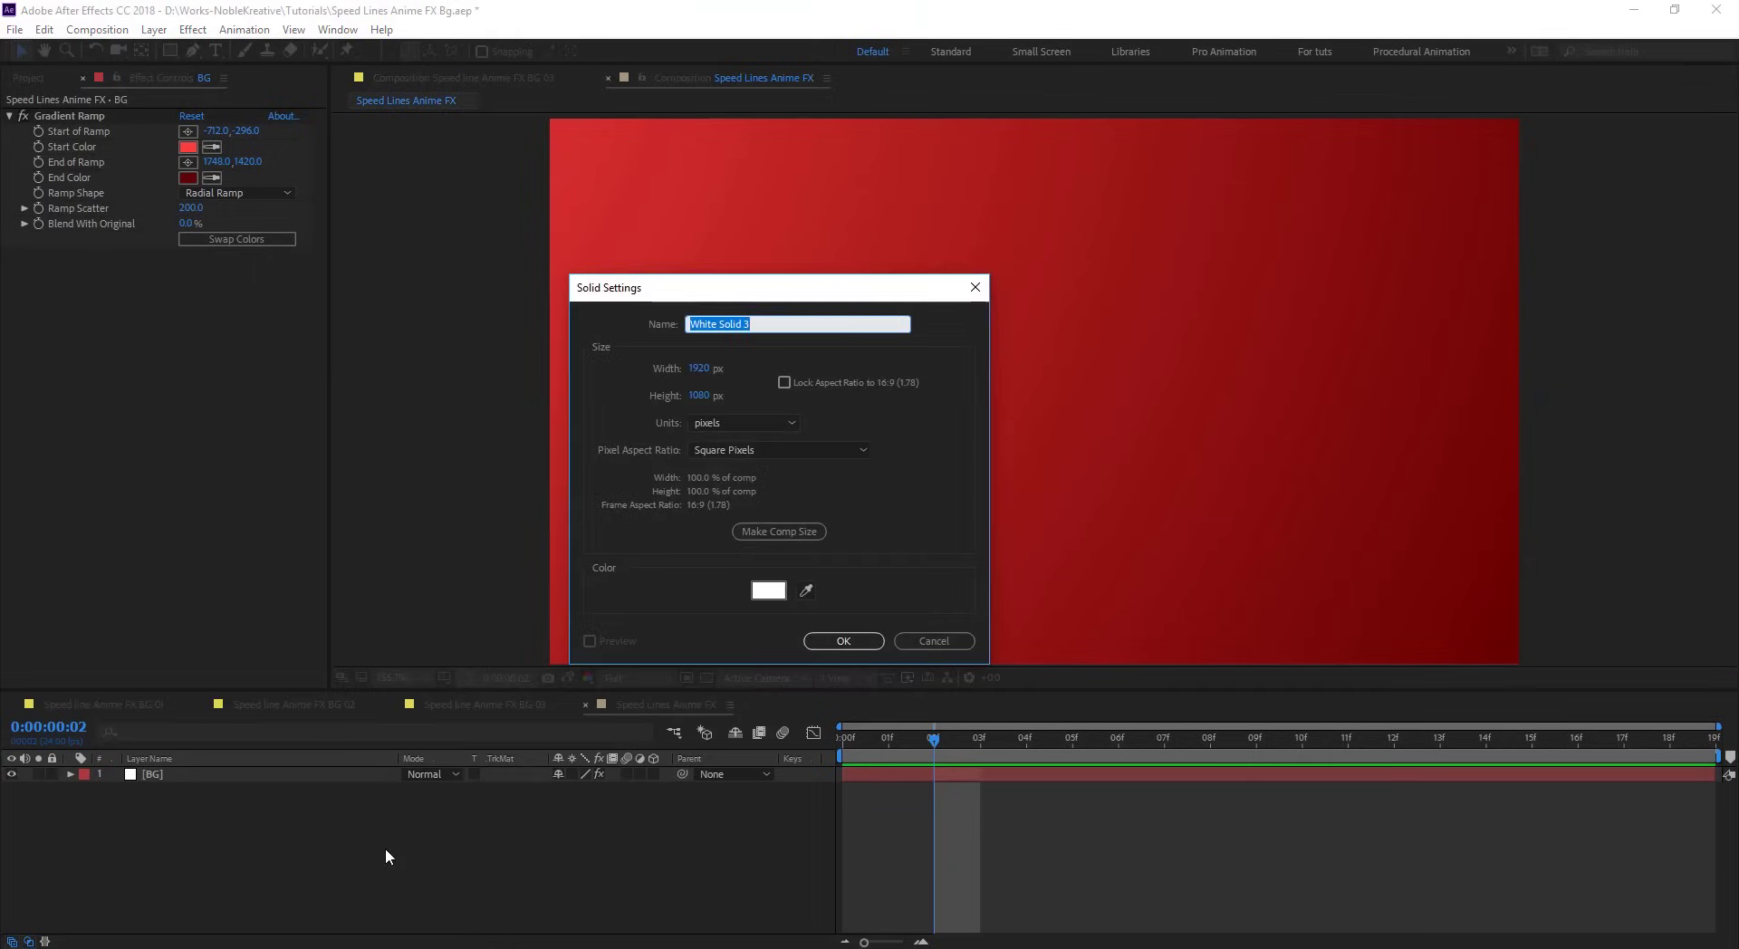
pyautogui.write('CenterLight')
pyautogui.press('Return')
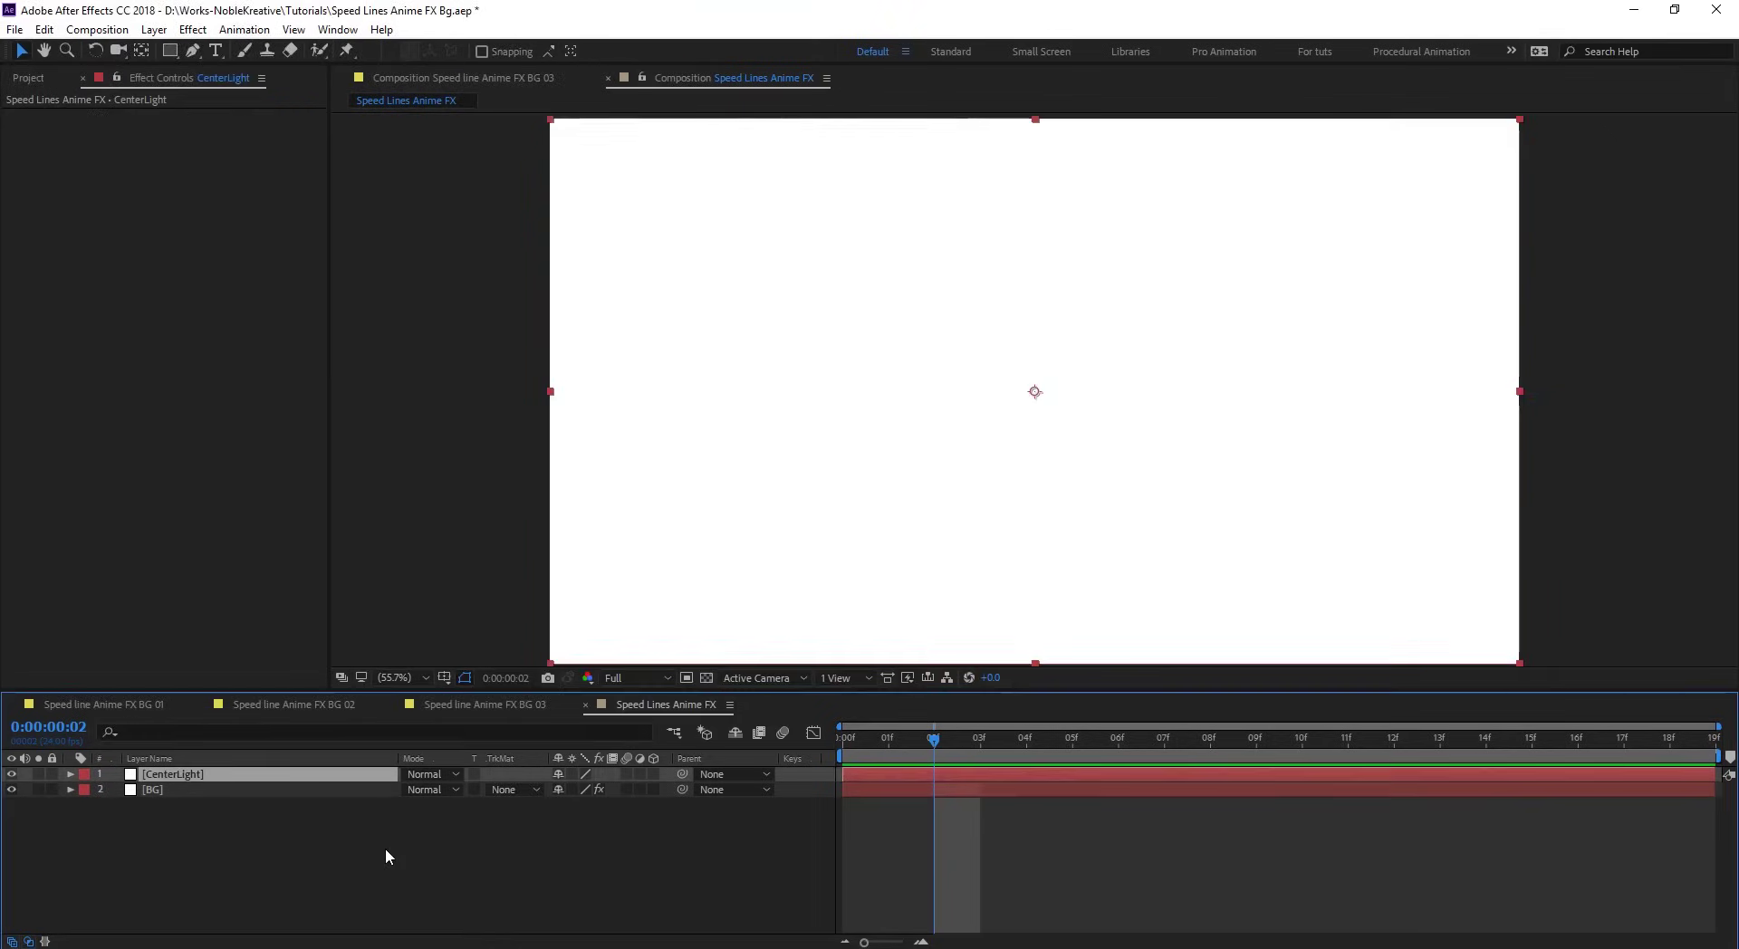
# - Apply the Fill effect to the CenterLight layer and set its color to yellow-orange
pyautogui.hotkey('ctrl', 'space')
pyautogui.write('fil')
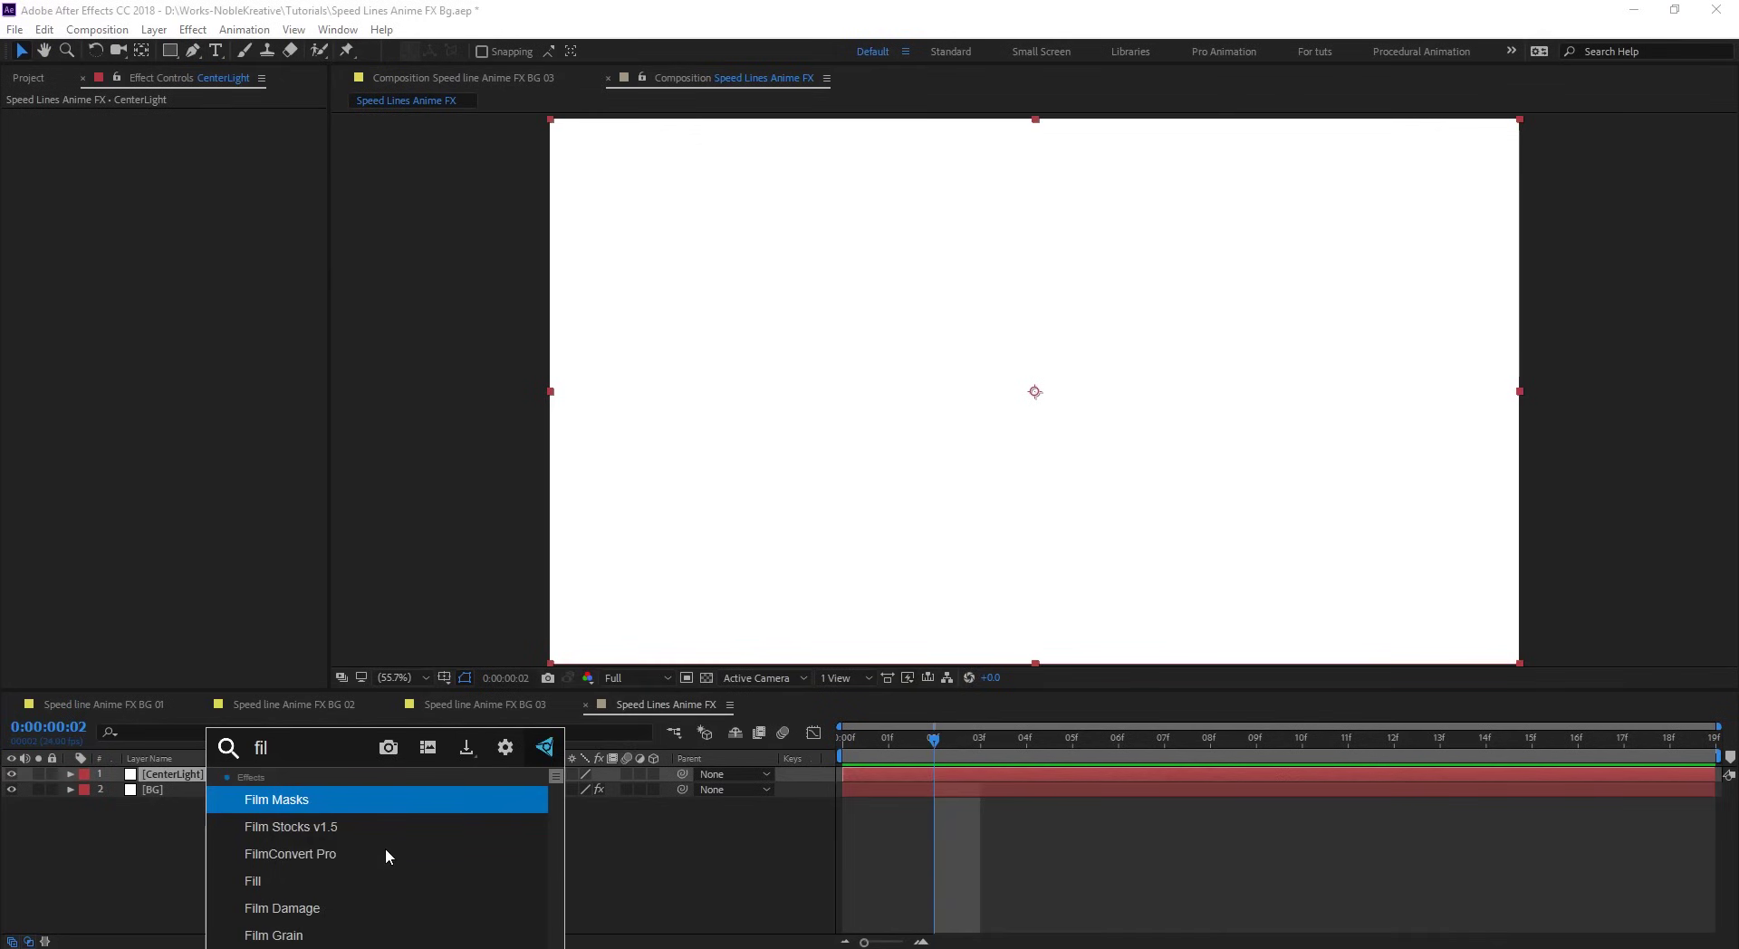
pyautogui.press('Down')
pyautogui.press('Down')
pyautogui.press('Down')
pyautogui.press('Return')
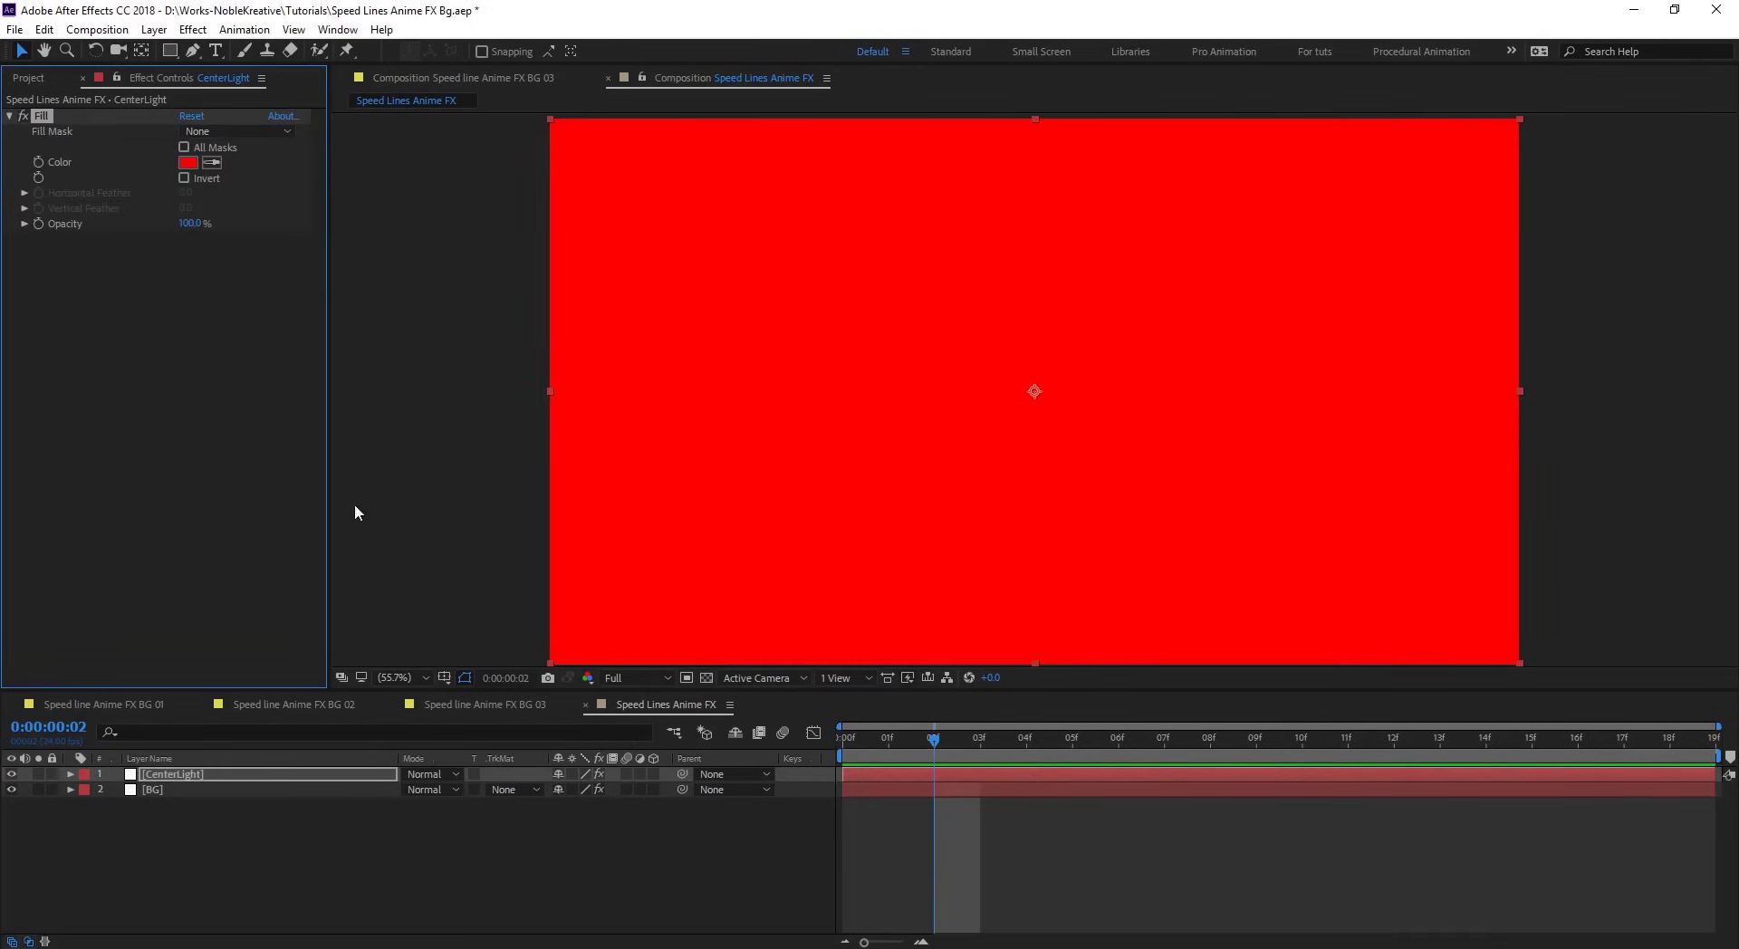
pyautogui.click(188, 166)
pyautogui.moveTo(433, 373); pyautogui.dragTo(444, 385)
pyautogui.click(589, 181)
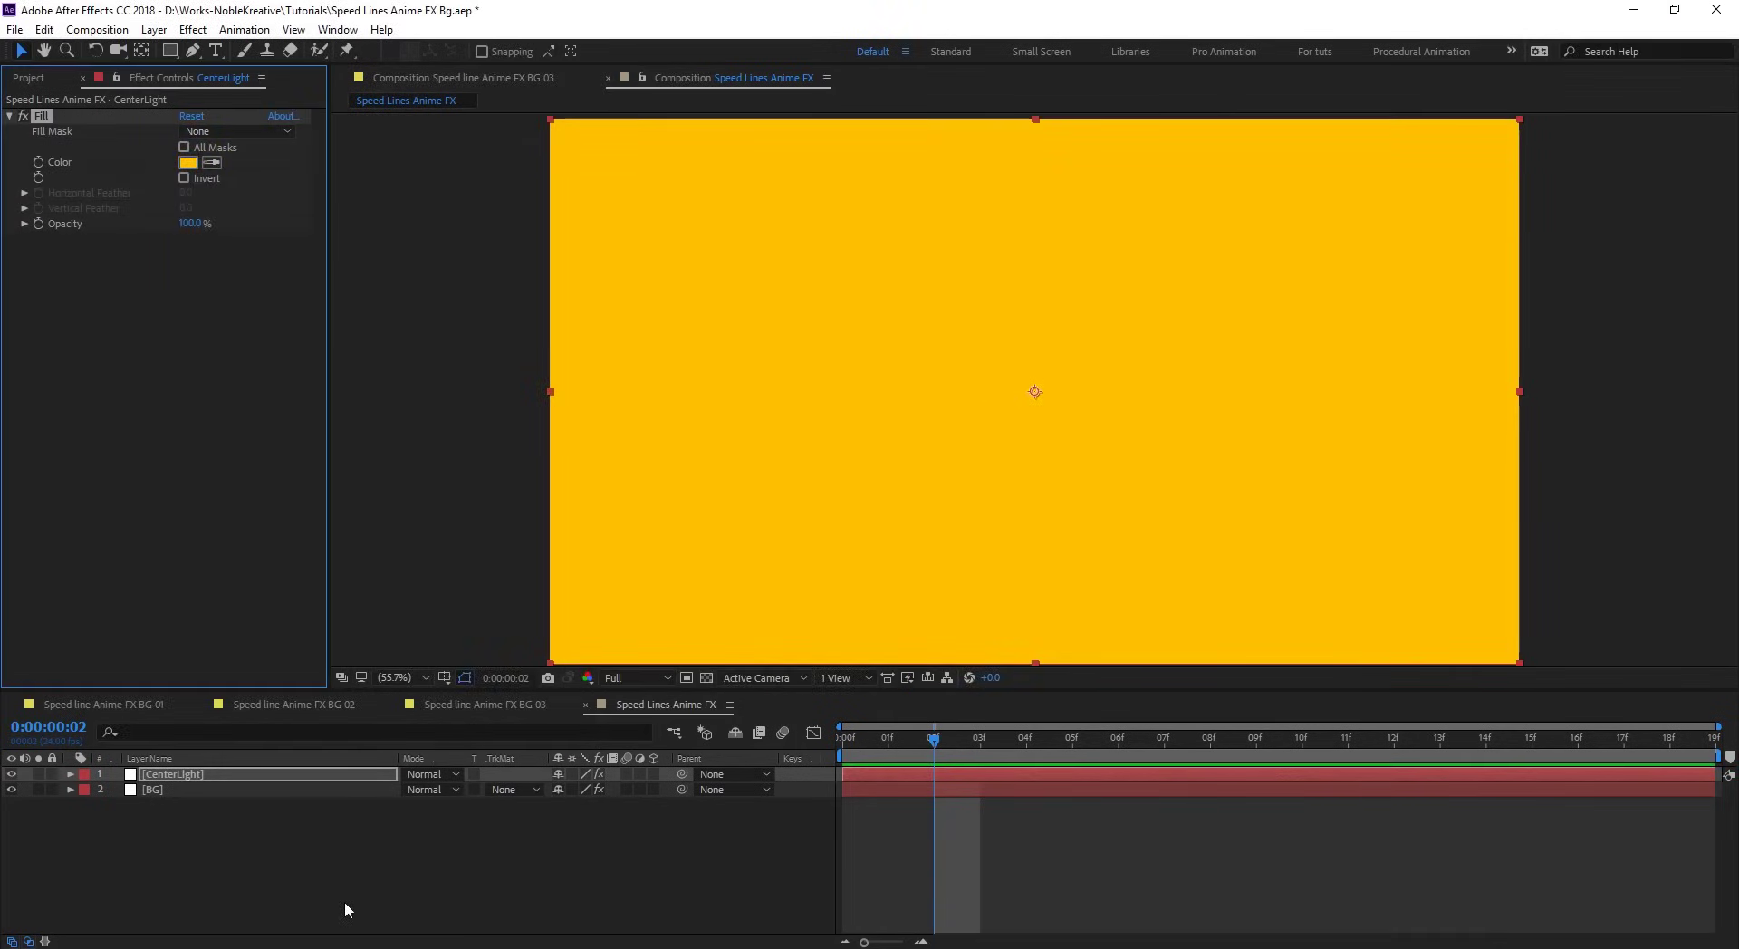
# - Rotate the CenterLight layer 45 degrees and scale it up to about 264%
pyautogui.press('r')
pyautogui.click(580, 790)
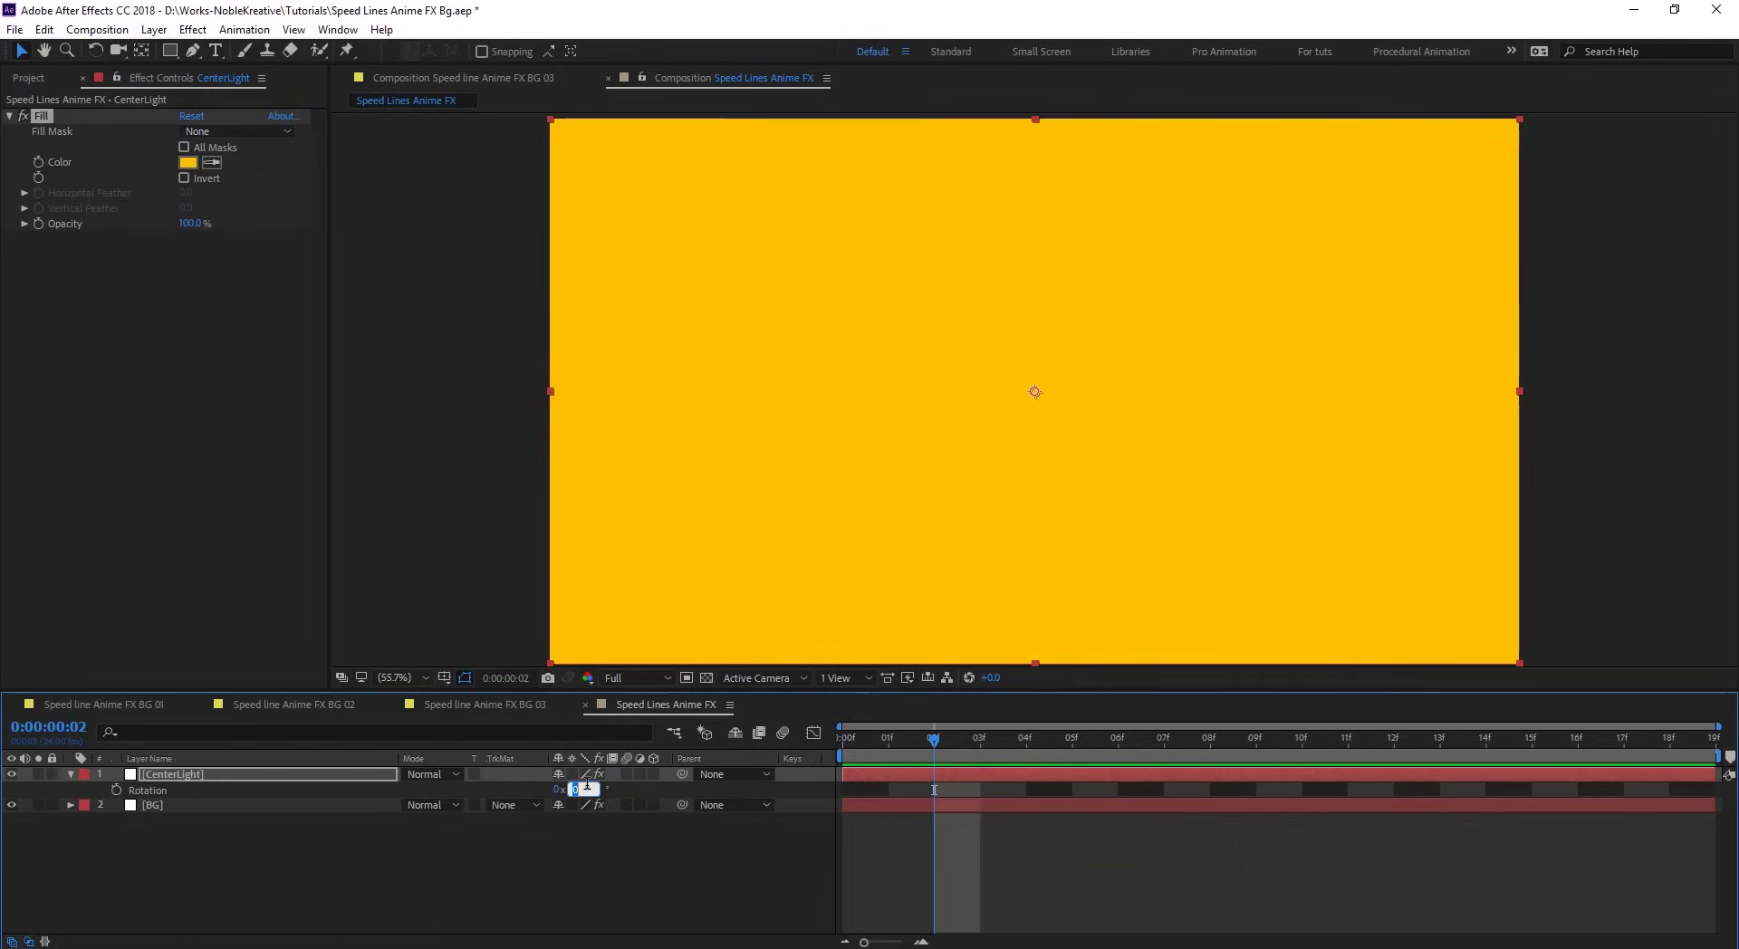
pyautogui.write('45')
pyautogui.press('Return')
pyautogui.press(',')
pyautogui.press('s')
pyautogui.moveTo(593, 788); pyautogui.dragTo(741, 788)
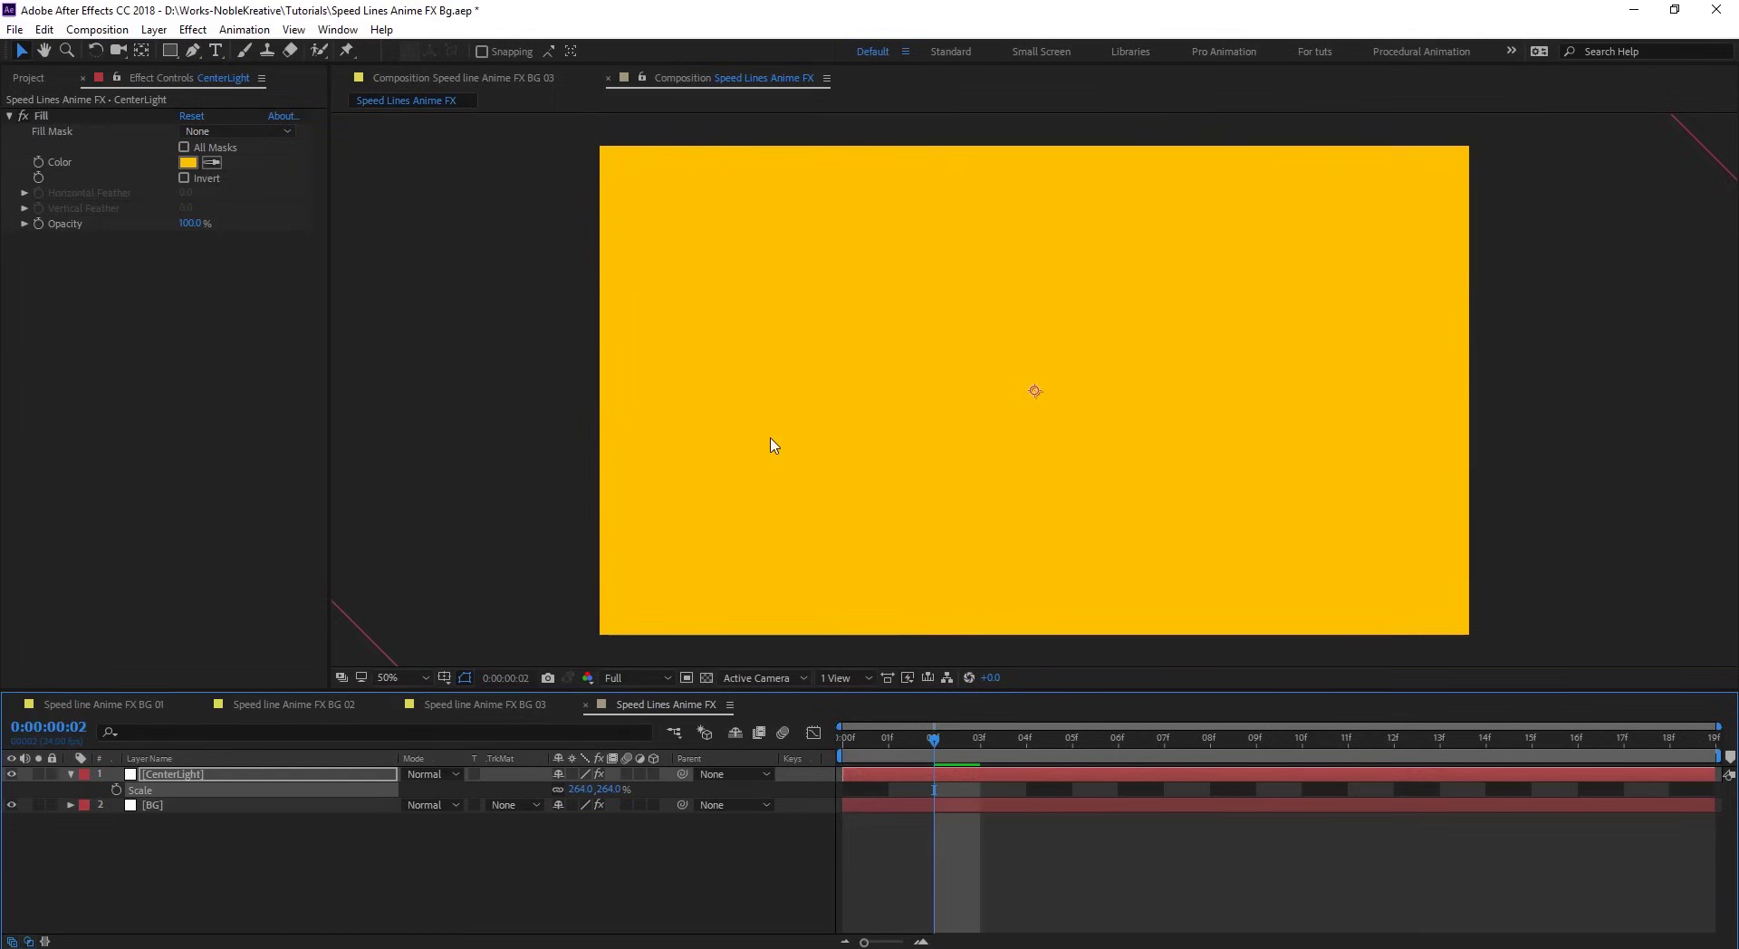
# - Draw a rectangular mask on CenterLight that leaves a wide diagonal band running from upper left to lower right across the frame
pyautogui.press(',')
pyautogui.press(',')
pyautogui.click(317, 775)
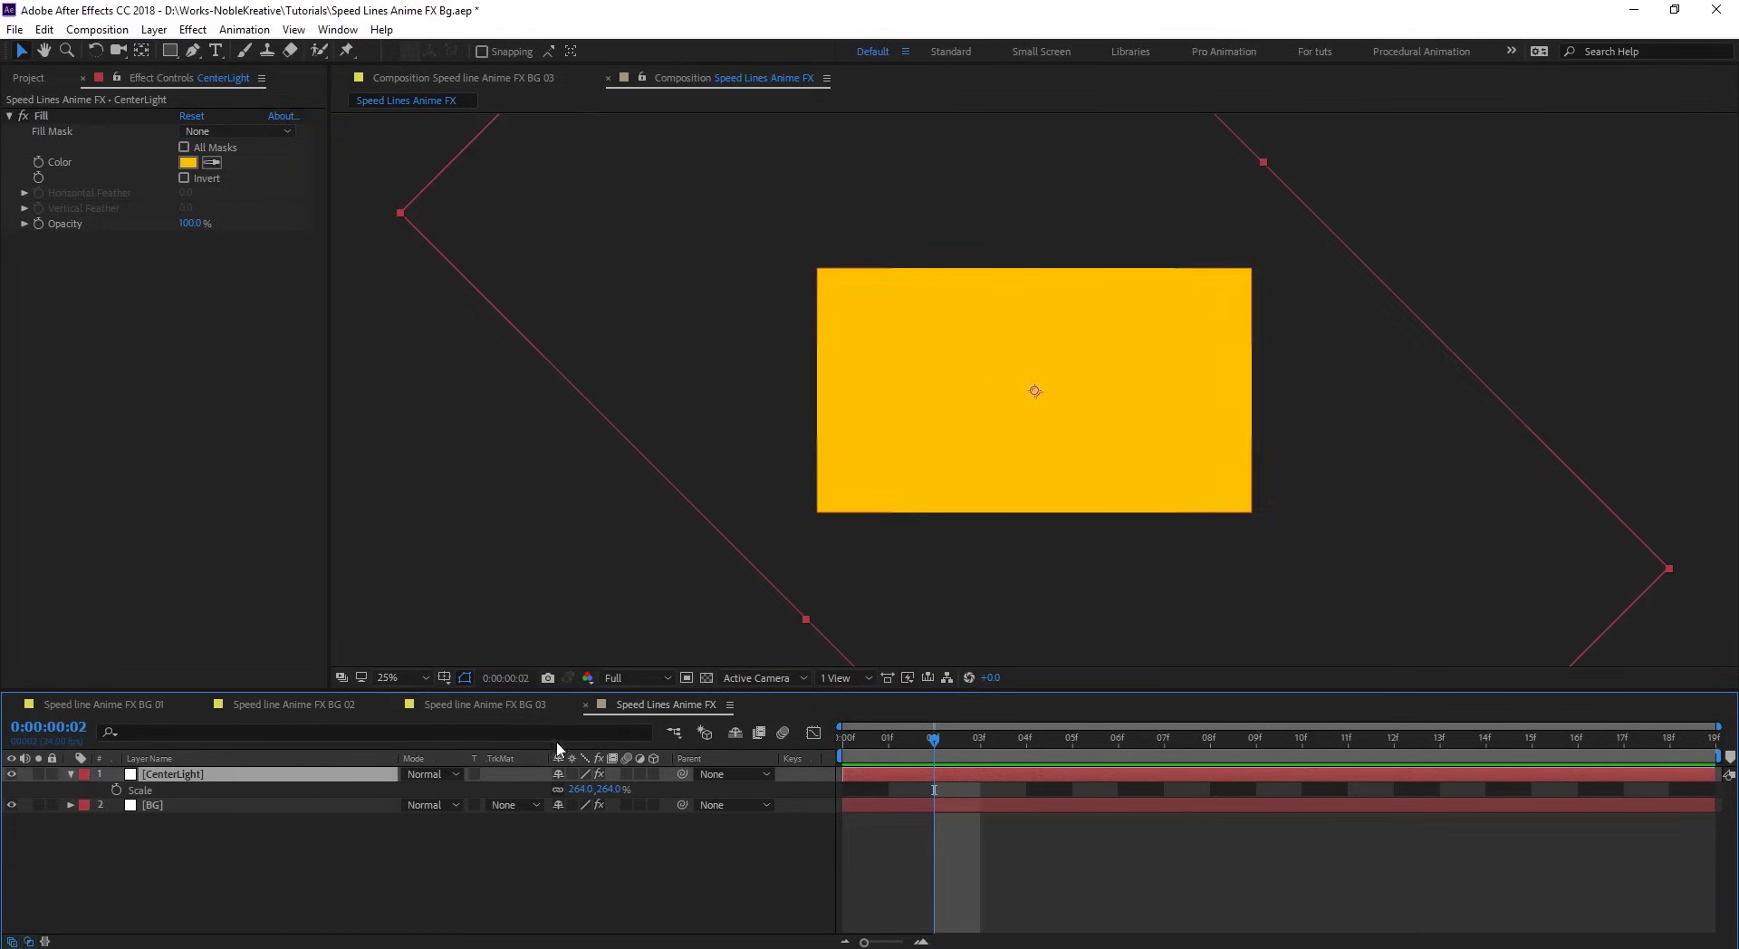
pyautogui.click(172, 50)
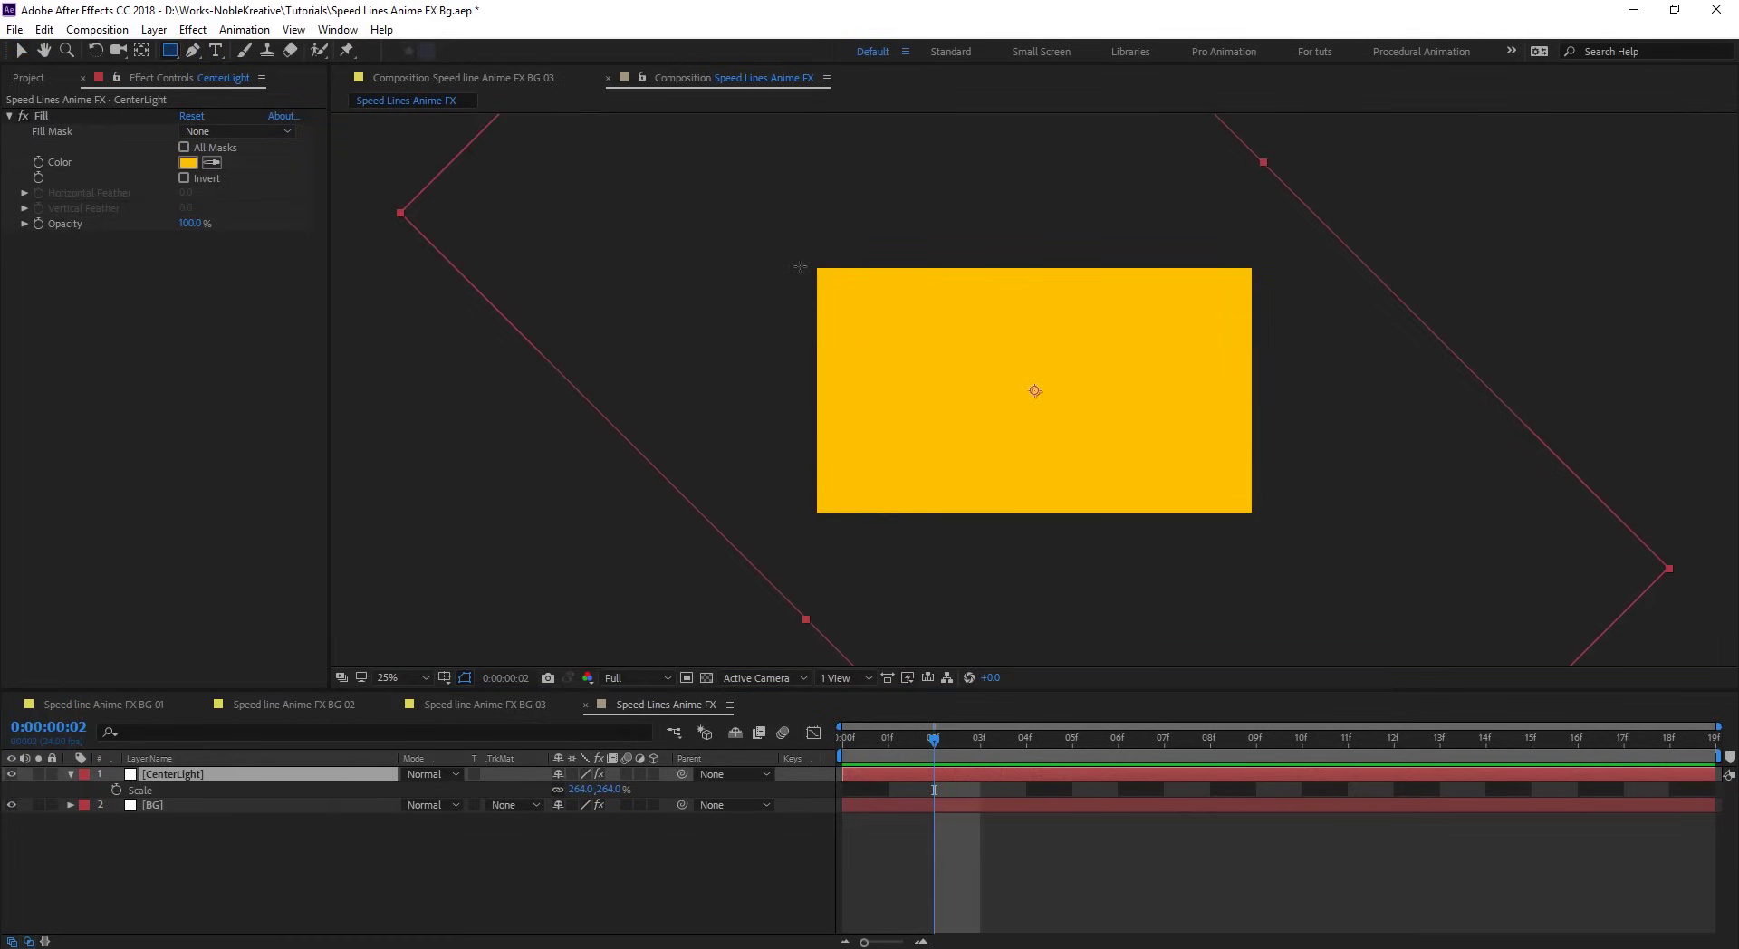
pyautogui.moveTo(673, 145); pyautogui.dragTo(1407, 621)
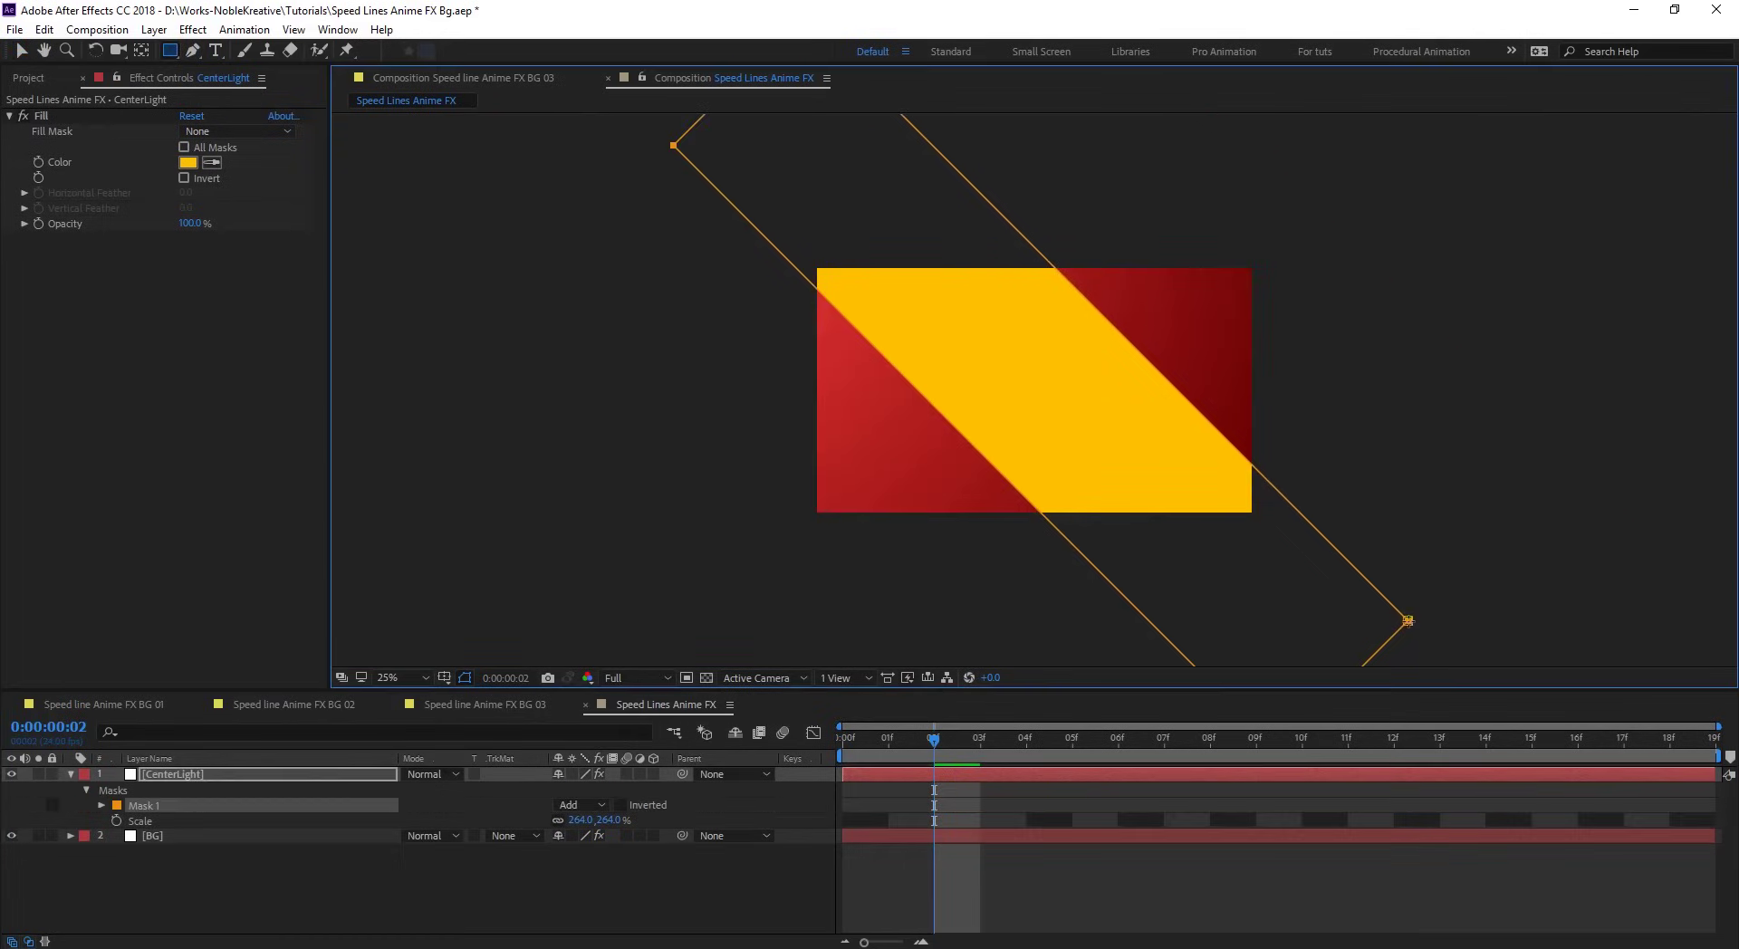
# - Set the CenterLight mask's feather to about 255 pixels and its expansion to about -40 pixels
pyautogui.click(102, 805)
pyautogui.moveTo(584, 835); pyautogui.dragTo(815, 828)
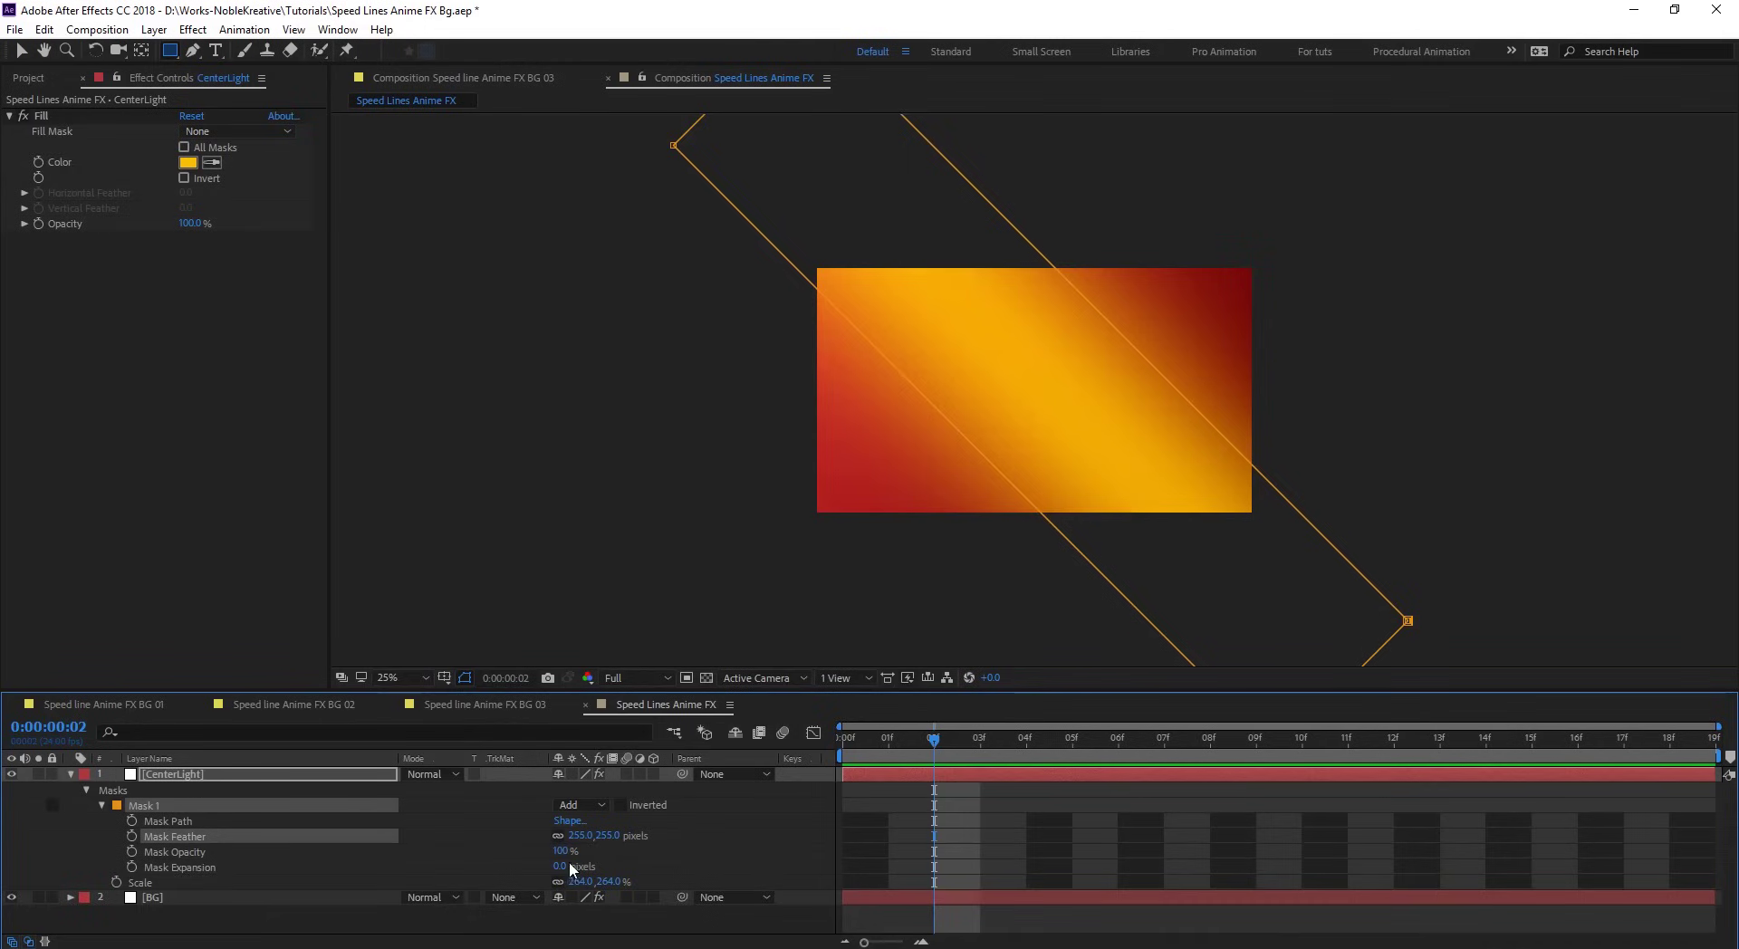
pyautogui.moveTo(559, 866); pyautogui.dragTo(527, 859)
# - Shift the CenterLight mask slightly toward the frame's lower left and collapse the layer's properties
pyautogui.click(22, 49)
pyautogui.click(678, 149)
pyautogui.moveTo(914, 246); pyautogui.dragTo(902, 253)
pyautogui.click(1047, 798)
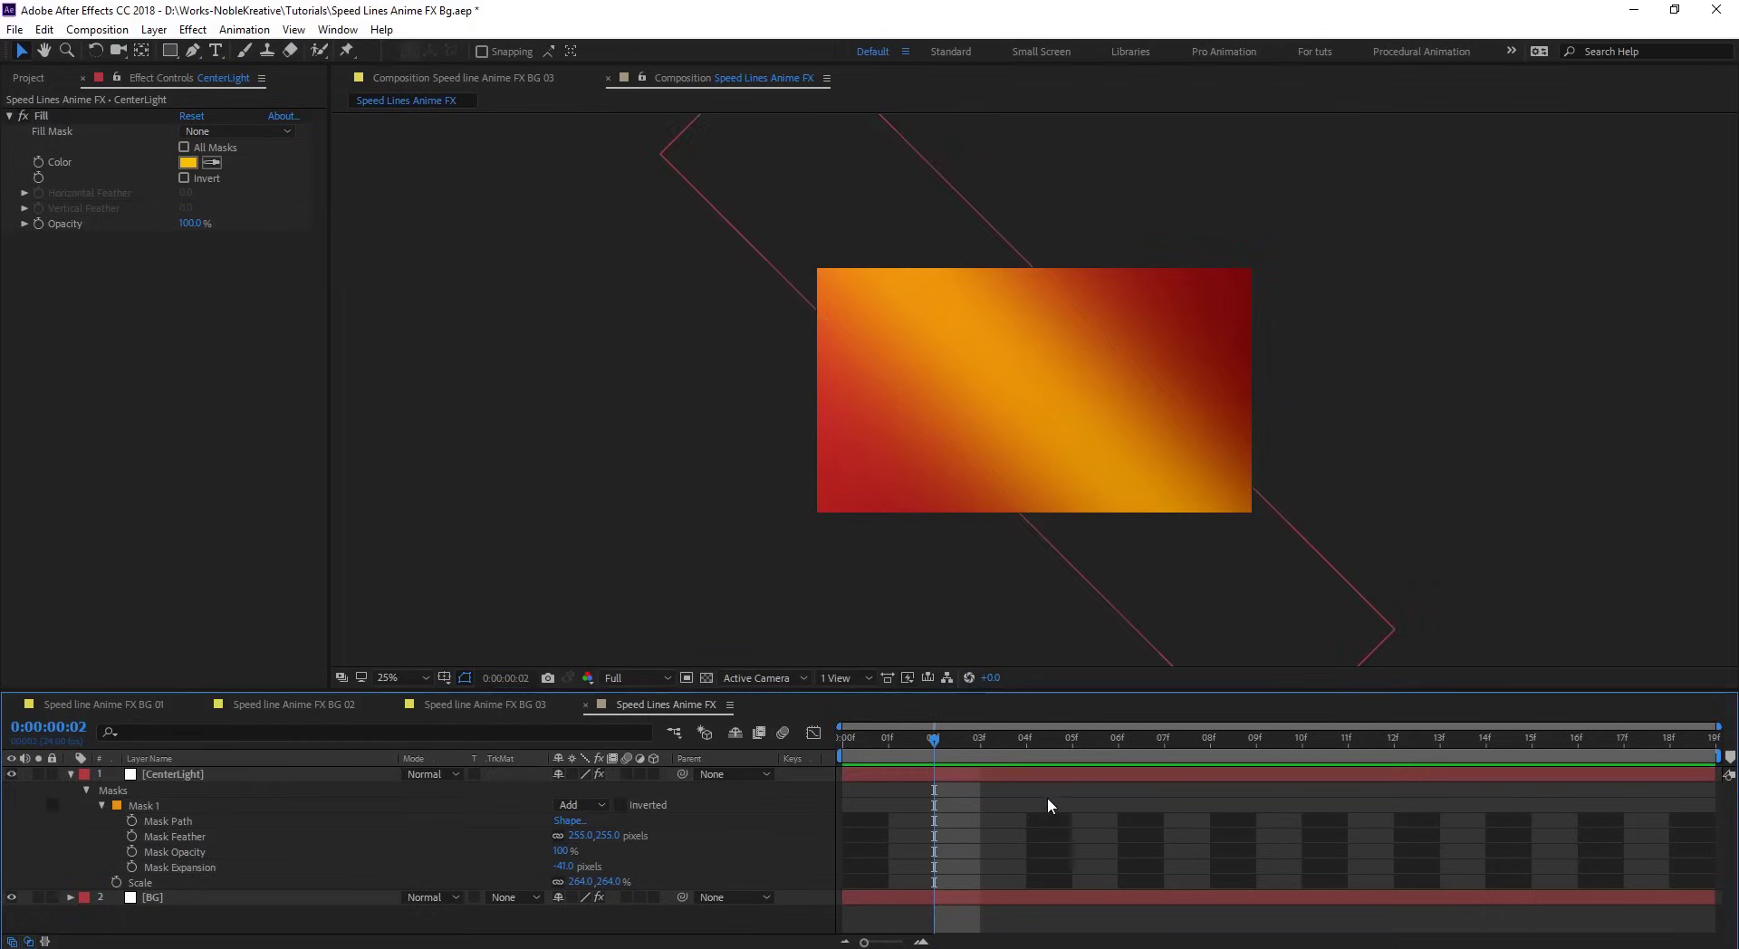
pyautogui.click(71, 774)
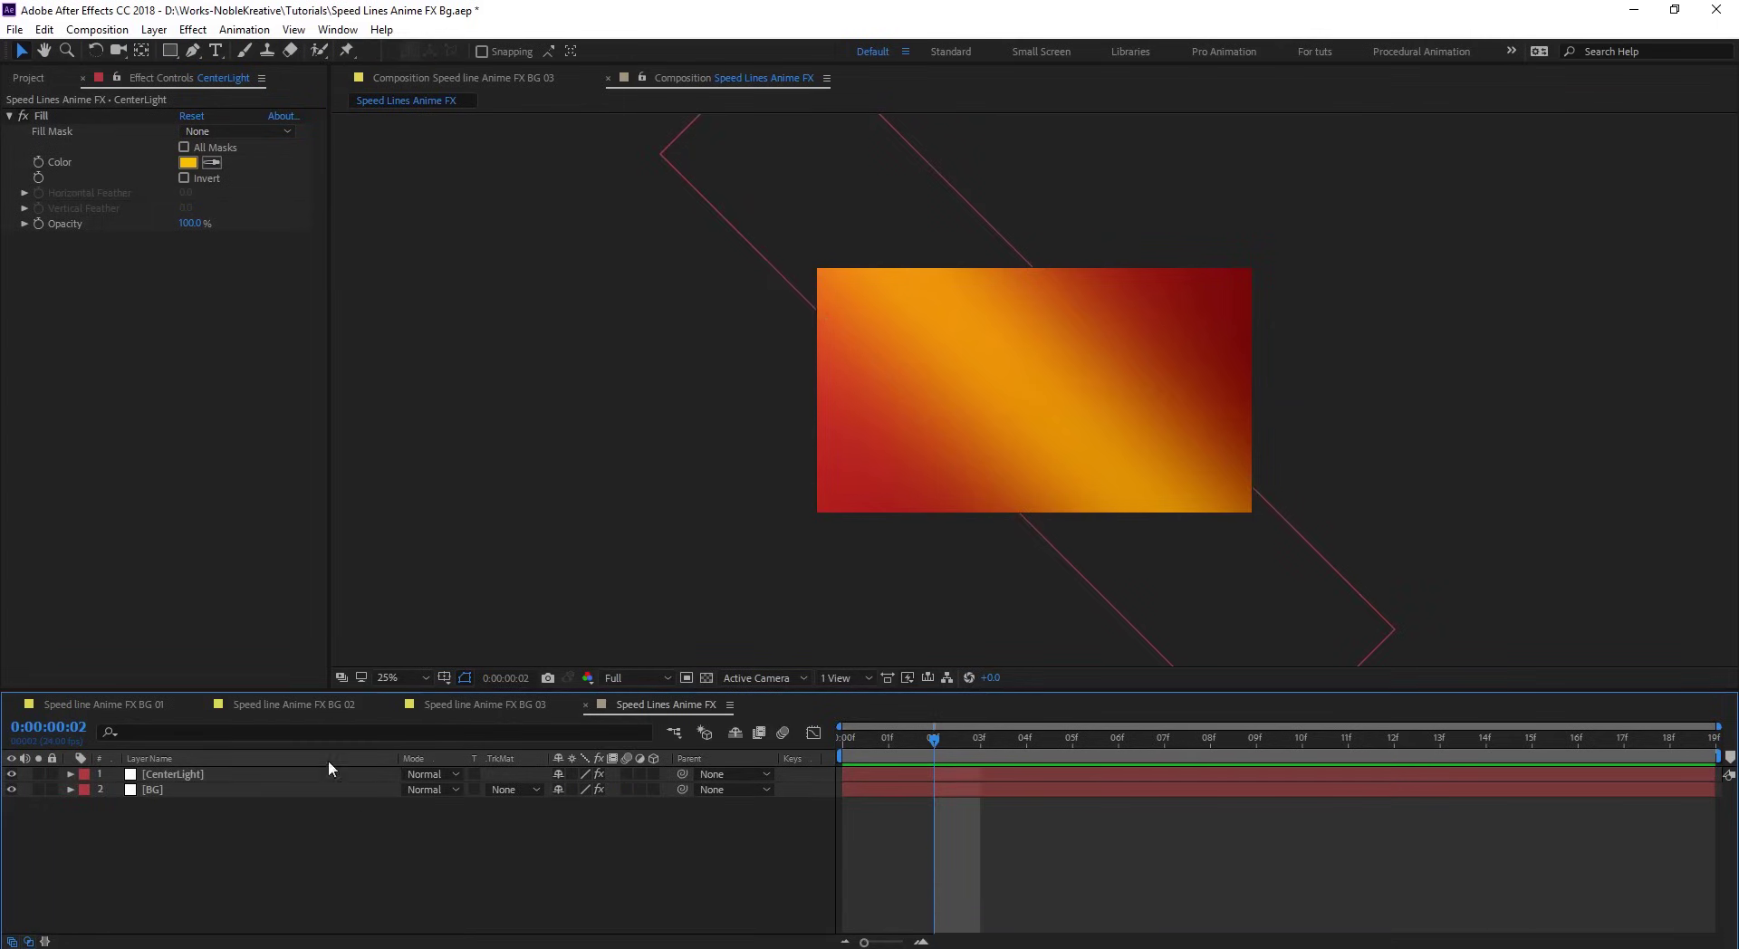
# - Duplicate the CenterLight layer and rename the copy Lines Shadows 01
pyautogui.click(207, 775)
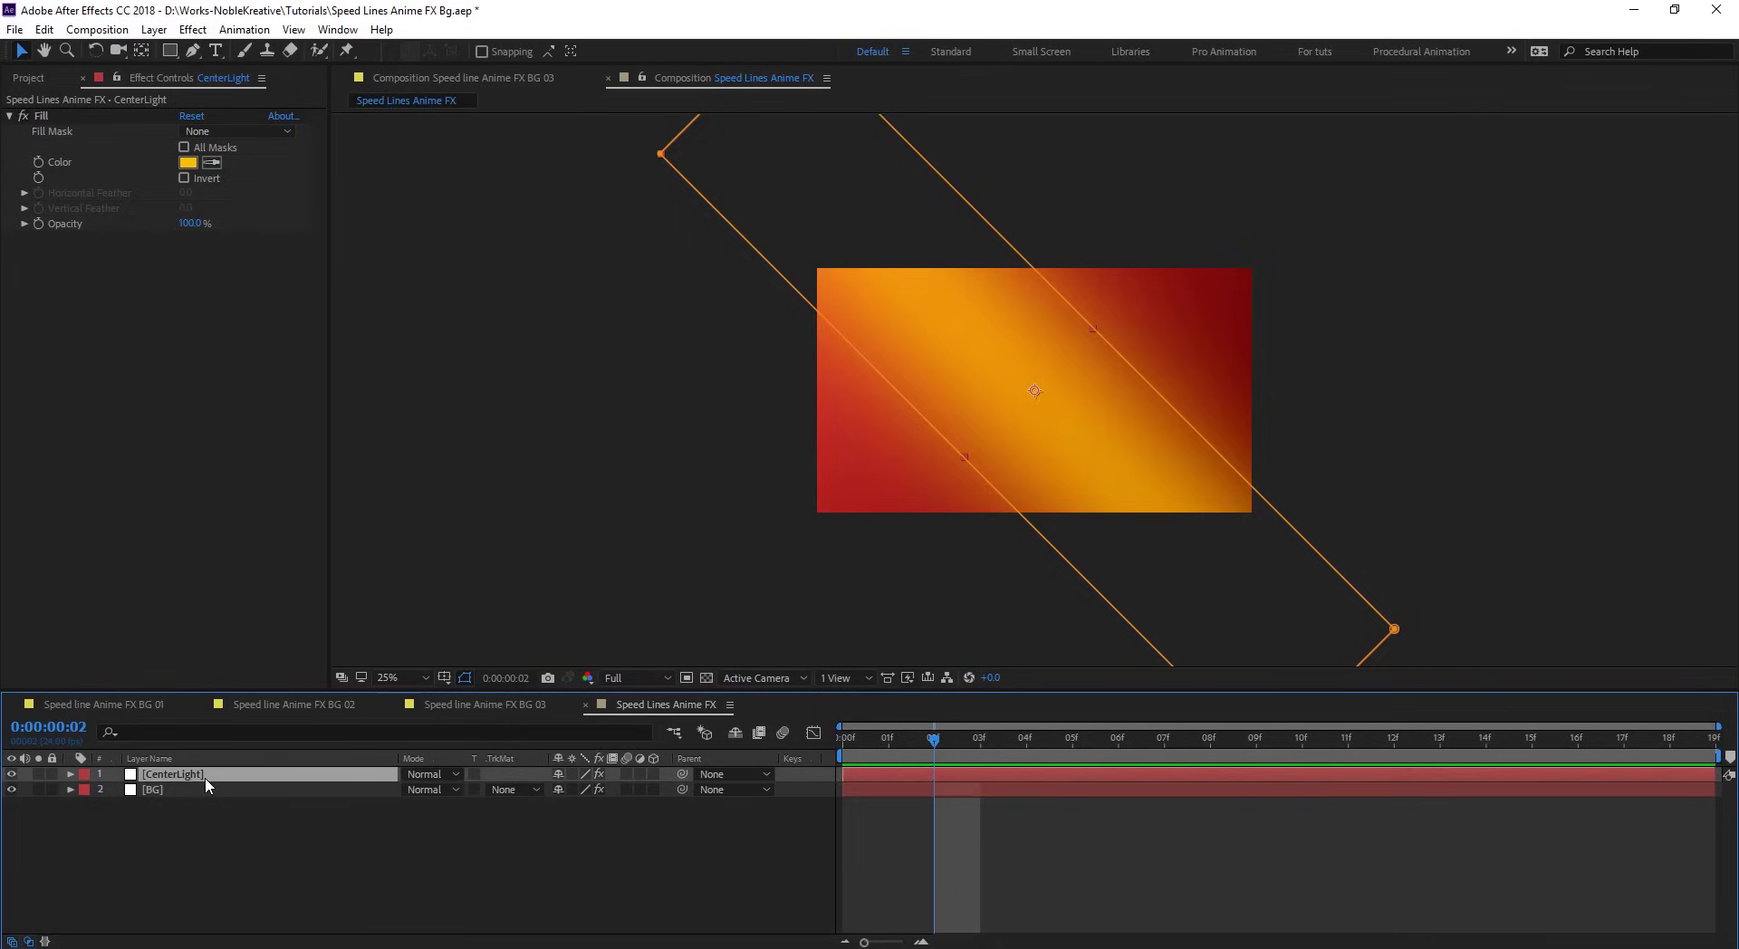
pyautogui.hotkey('ctrl', 'd')
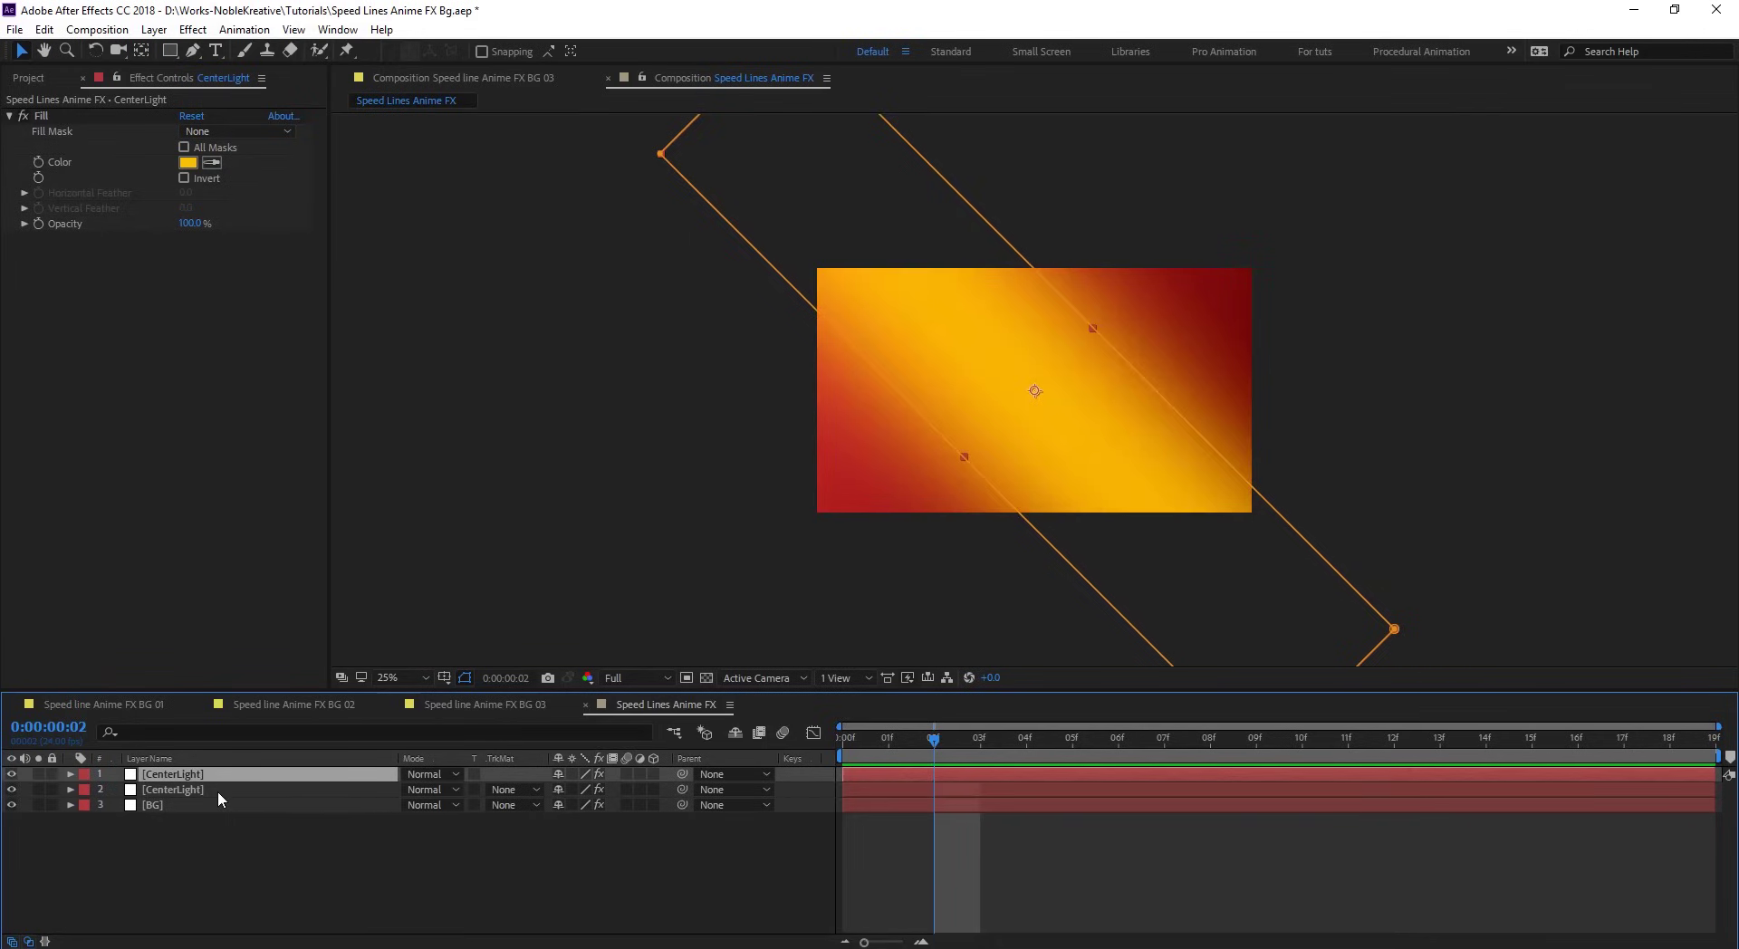
pyautogui.press('Return')
pyautogui.write('Lines Shadows')
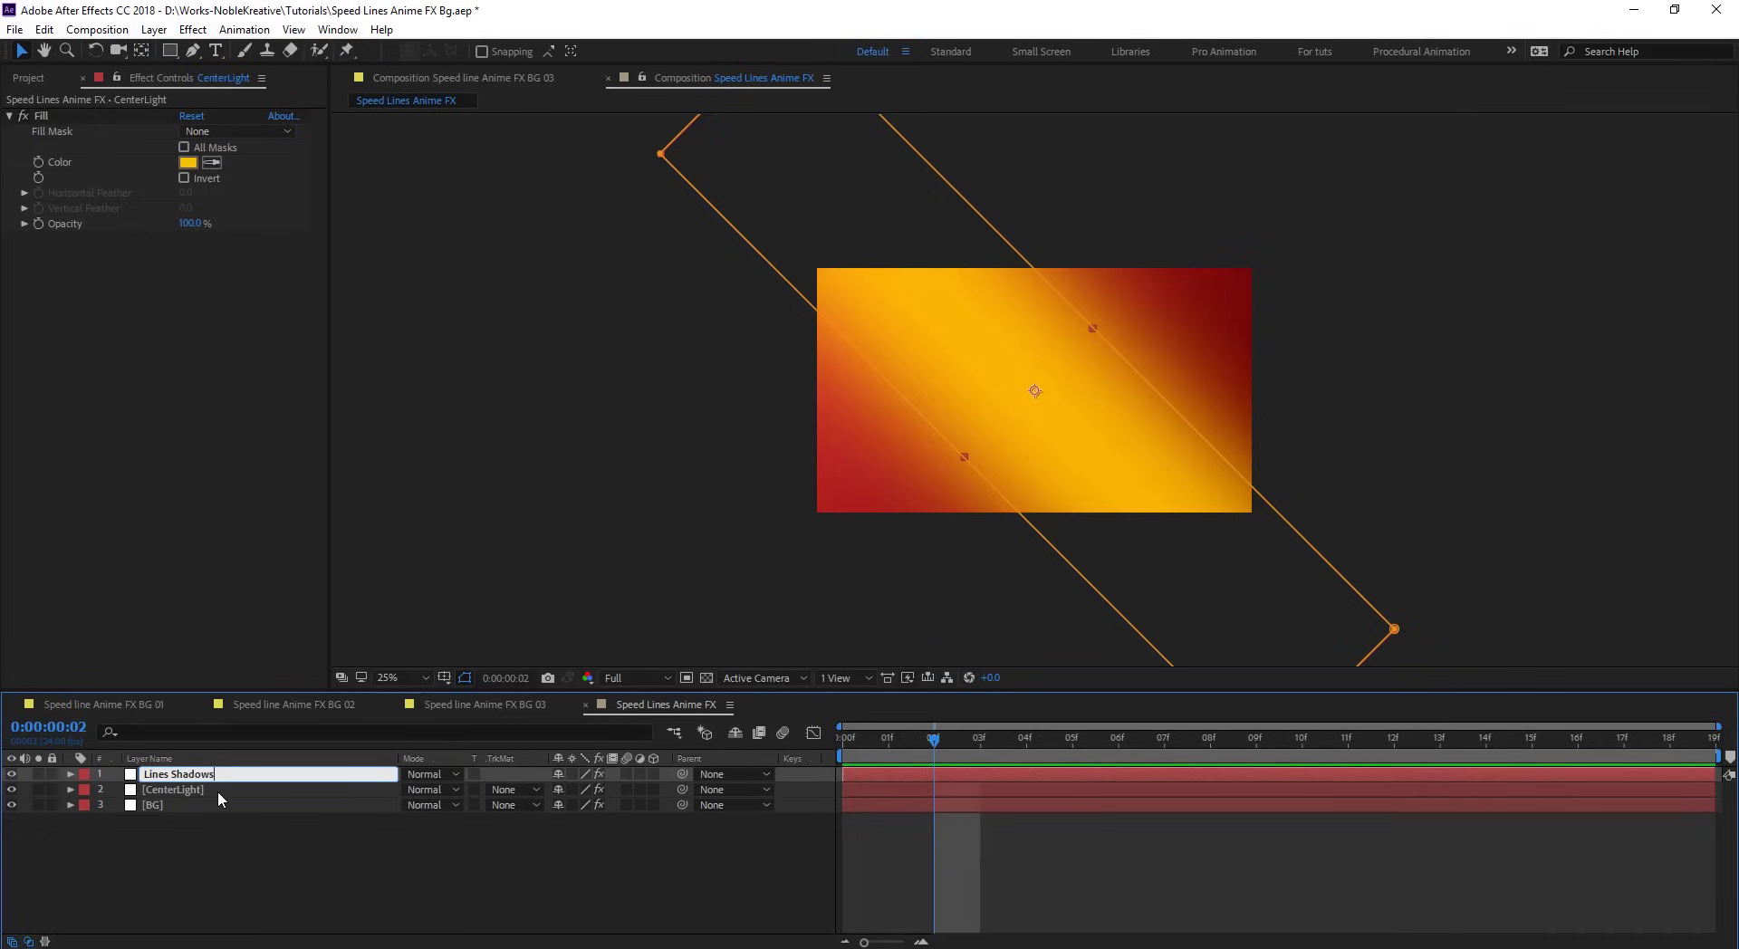
pyautogui.press('Return')
pyautogui.press('Return')
pyautogui.press('Right')
pyautogui.press('Return')
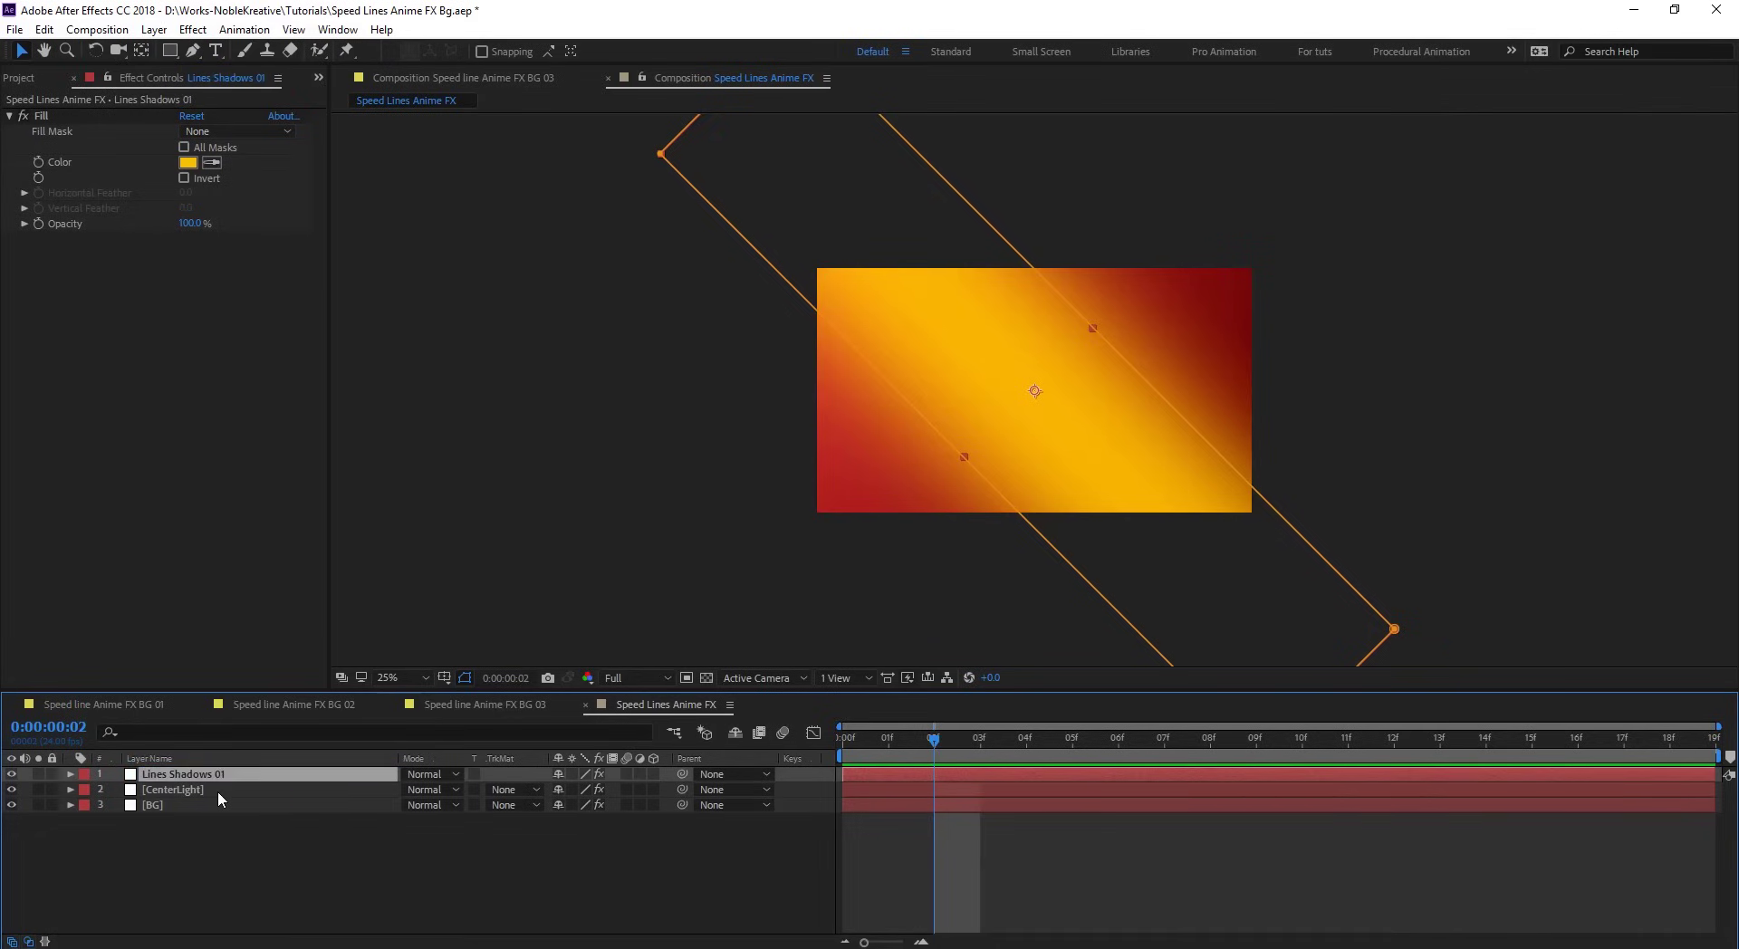
# - Delete the Fill effect from the Lines Shadows 01 layer
pyautogui.click(1014, 844)
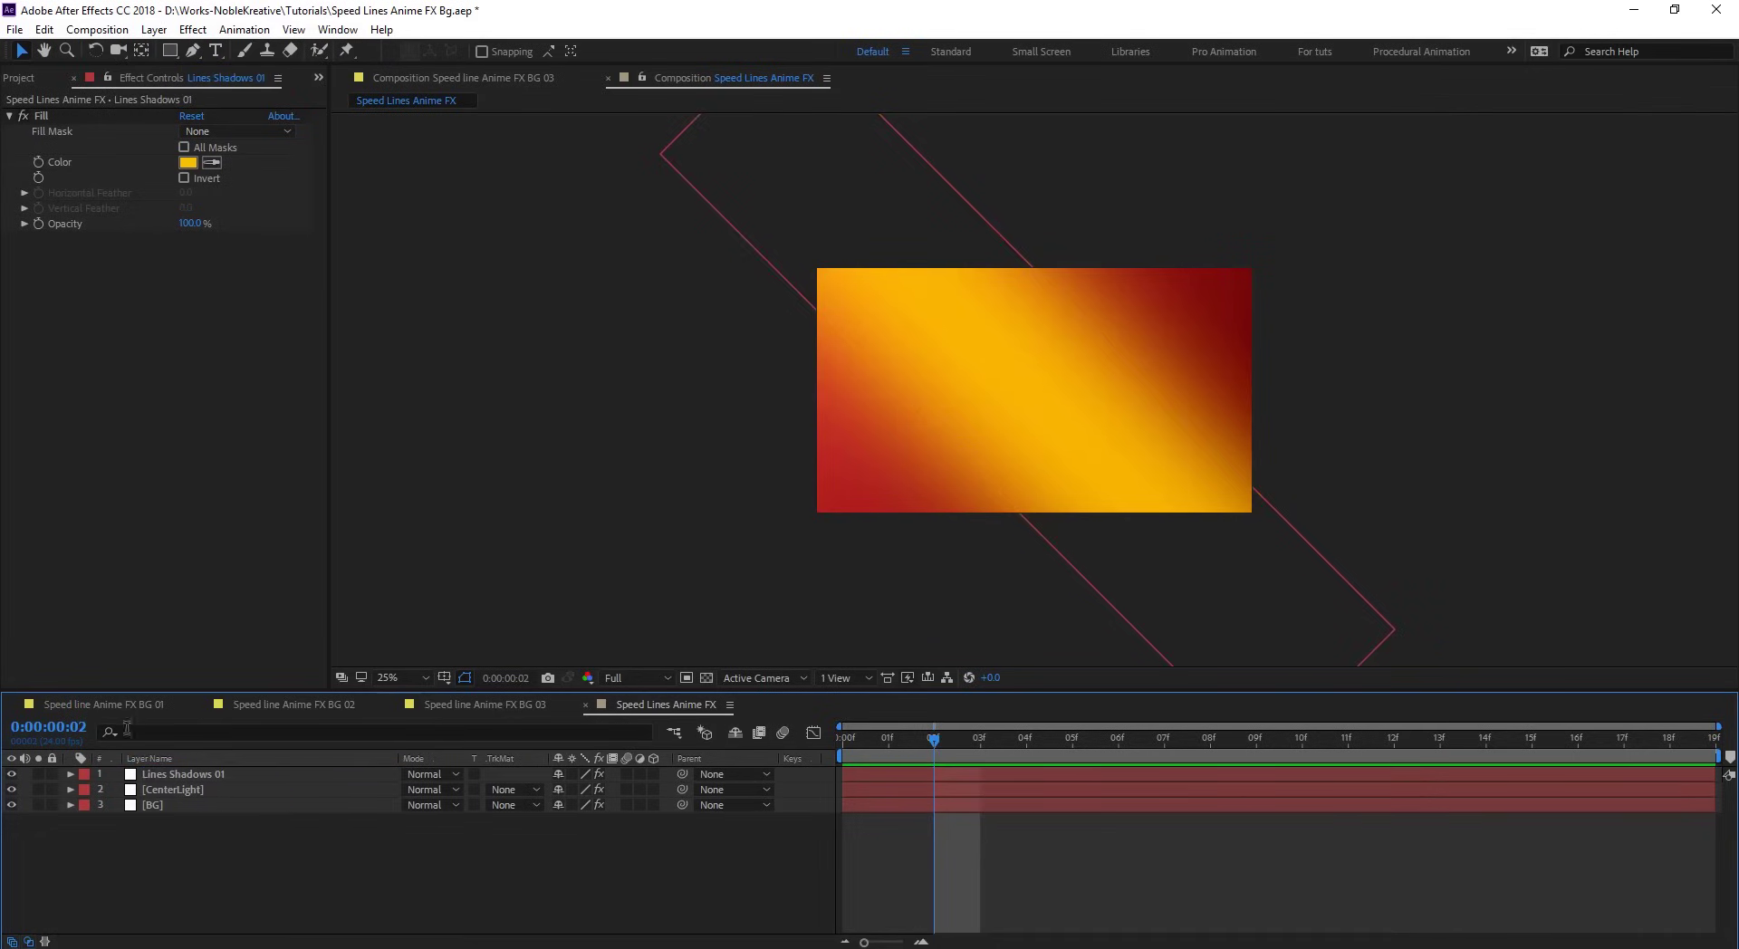
pyautogui.click(155, 777)
pyautogui.click(43, 118)
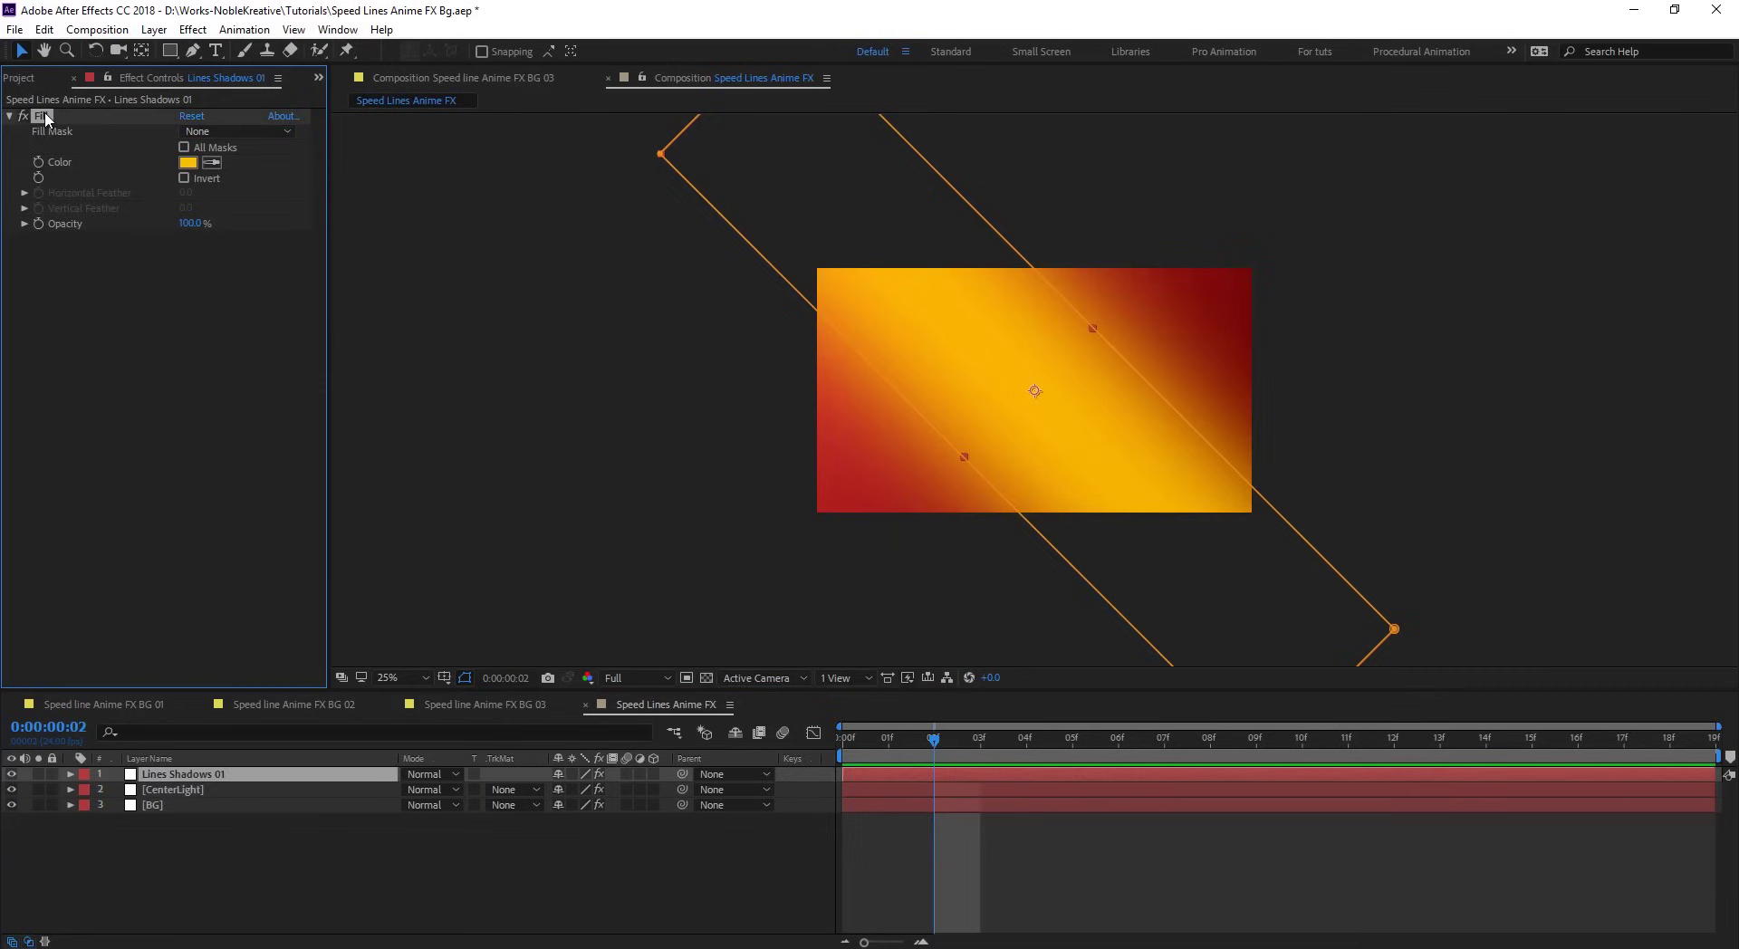
pyautogui.press('Delete')
# - Find the Fractal Noise effect and apply it to the Lines Shadows 01 layer
pyautogui.hotkey('ctrl', 'space')
pyautogui.write('frac')
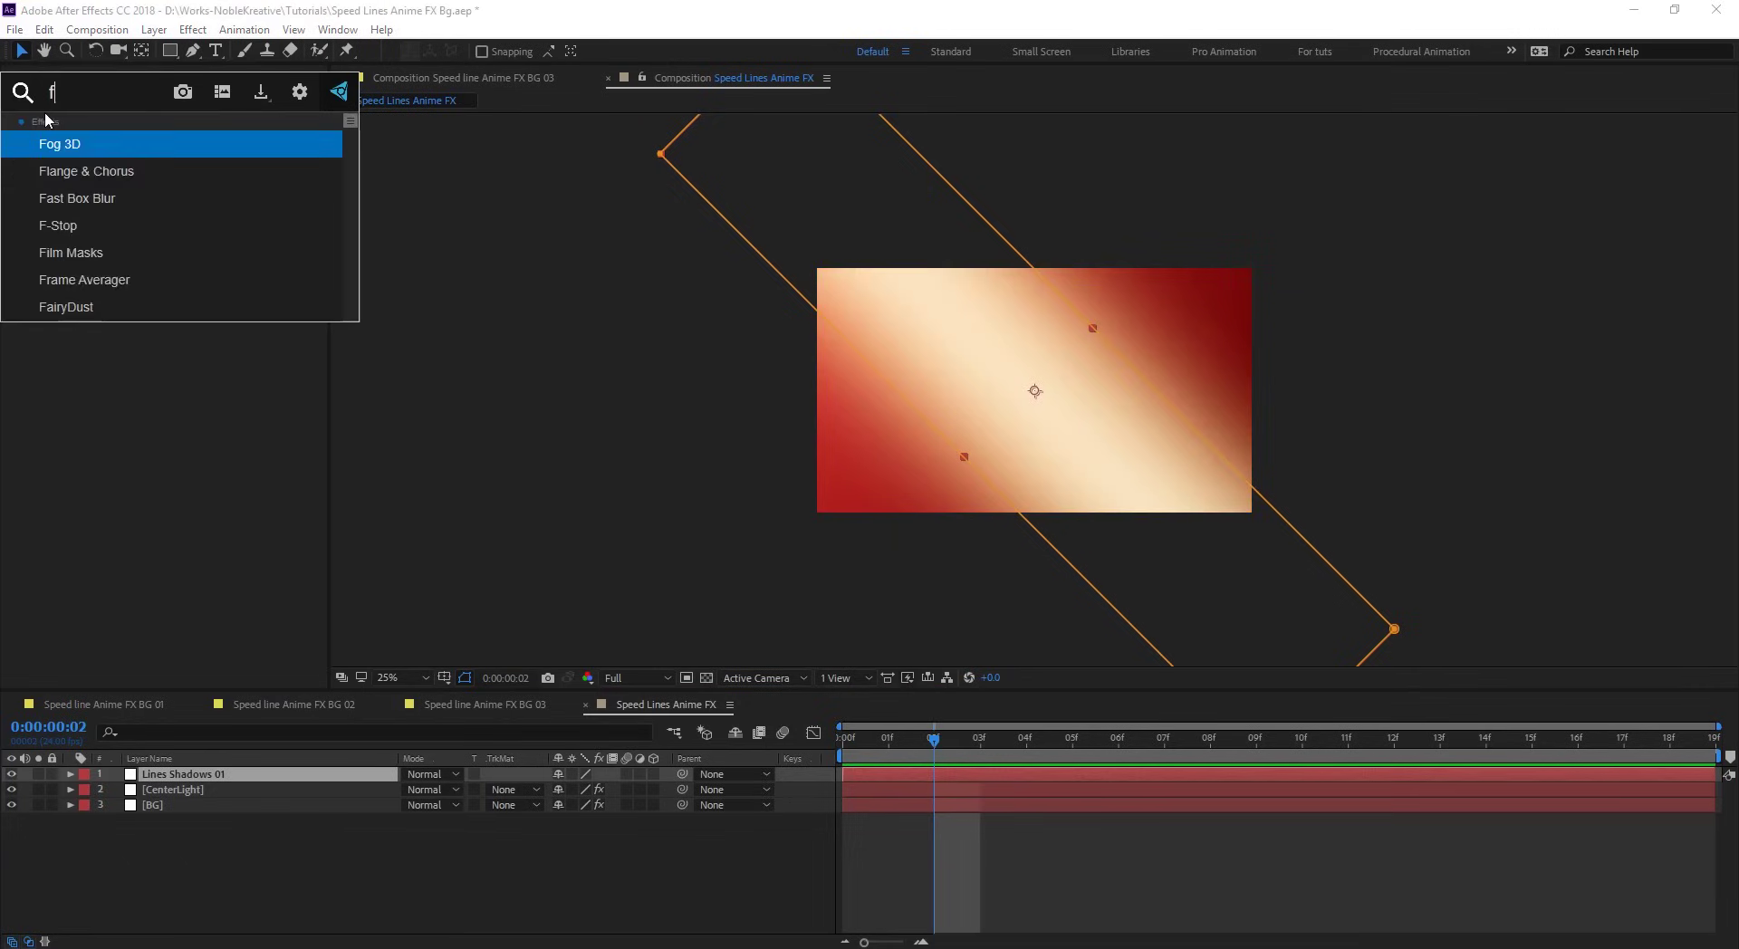
pyautogui.press('Down')
pyautogui.press('Down')
pyautogui.press('Down')
pyautogui.press('Down')
pyautogui.press('Down')
pyautogui.press('Down')
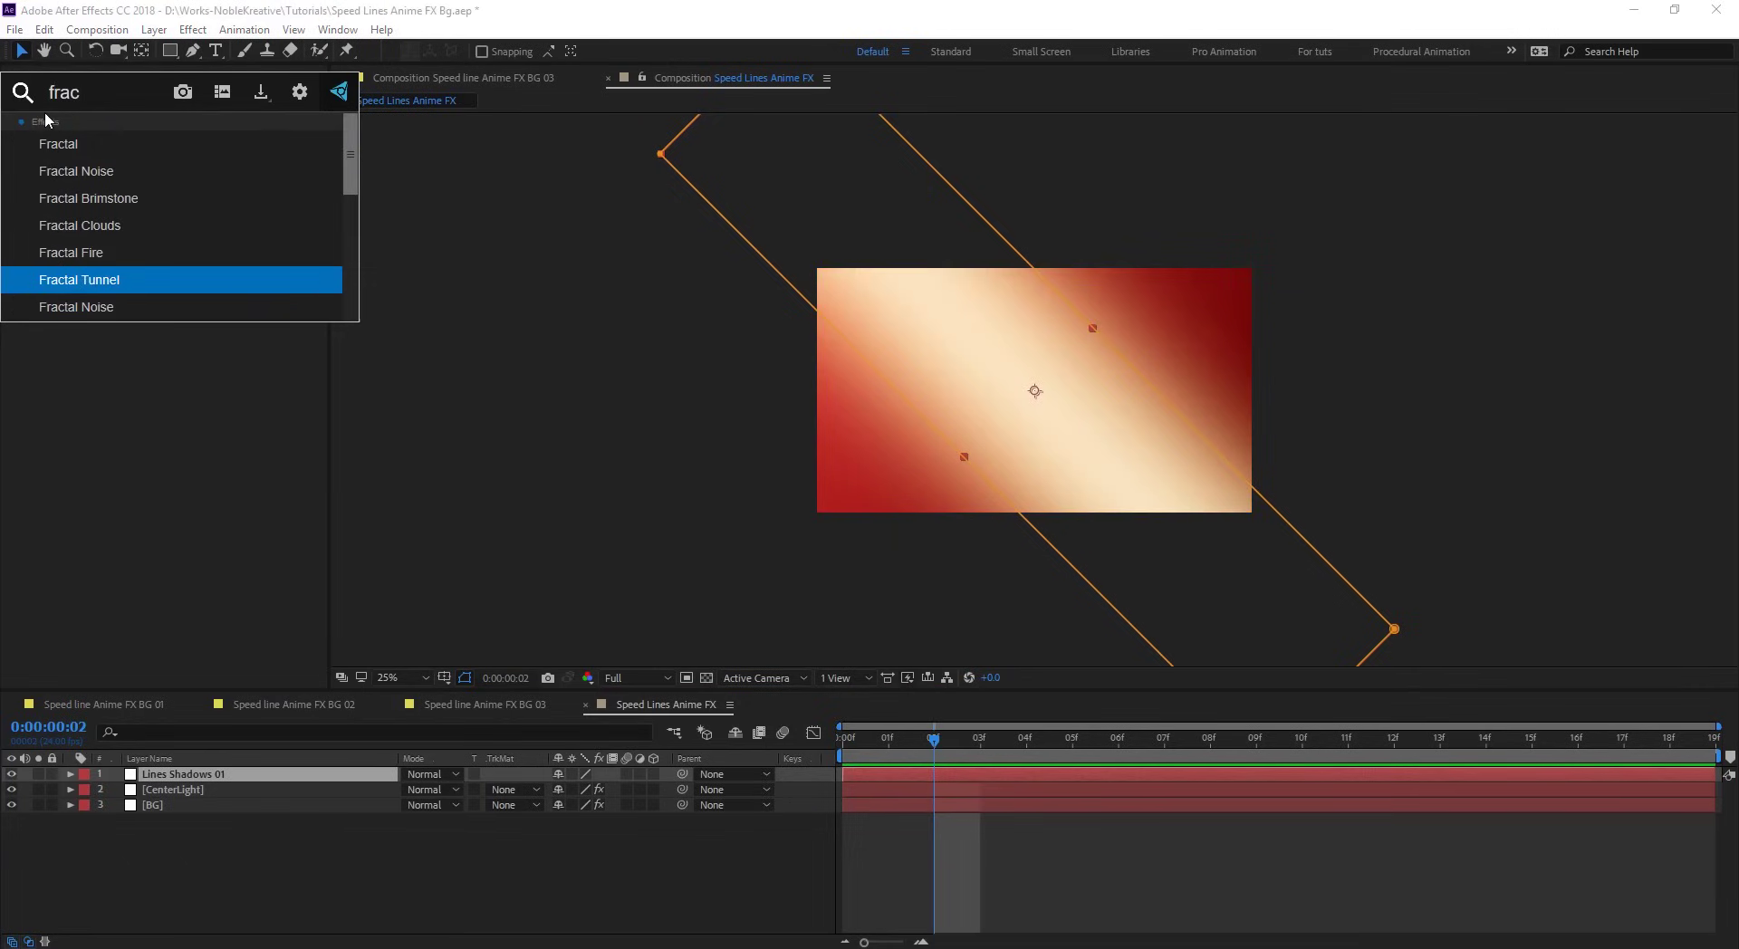
pyautogui.press('Return')
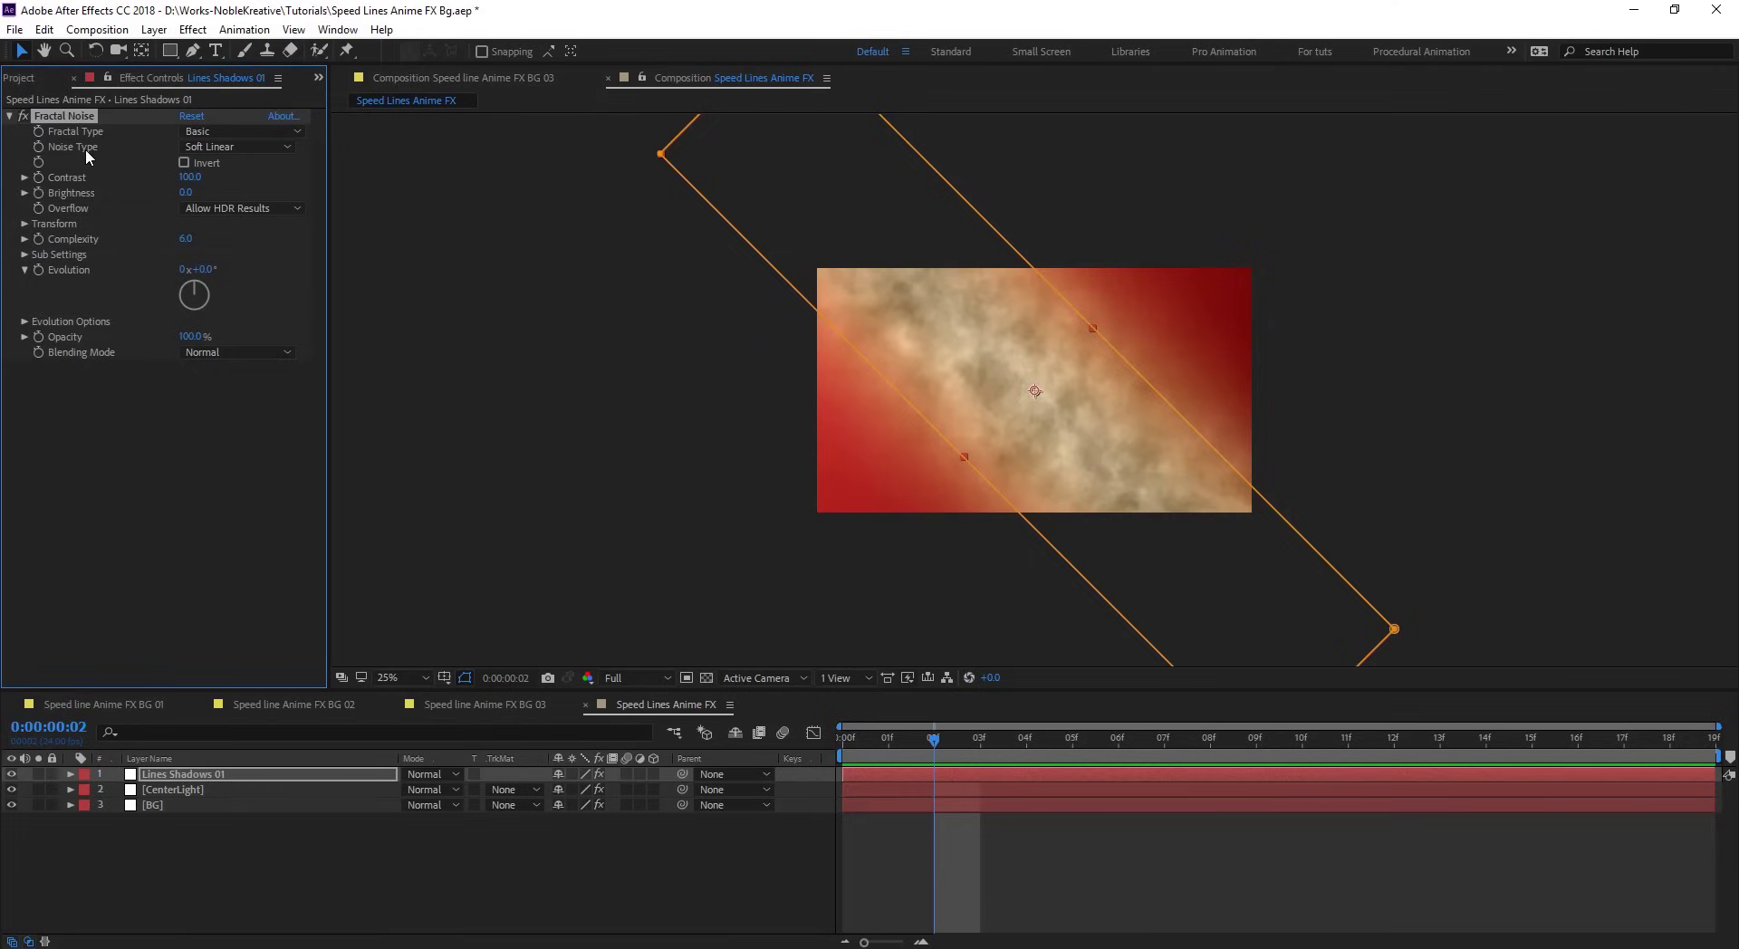
# - Try a Fractal Noise contrast of 10000 on the Lines Shadows 01 layer
pyautogui.click(191, 177)
pyautogui.write('2')
pyautogui.write('0000')
pyautogui.press('Return')
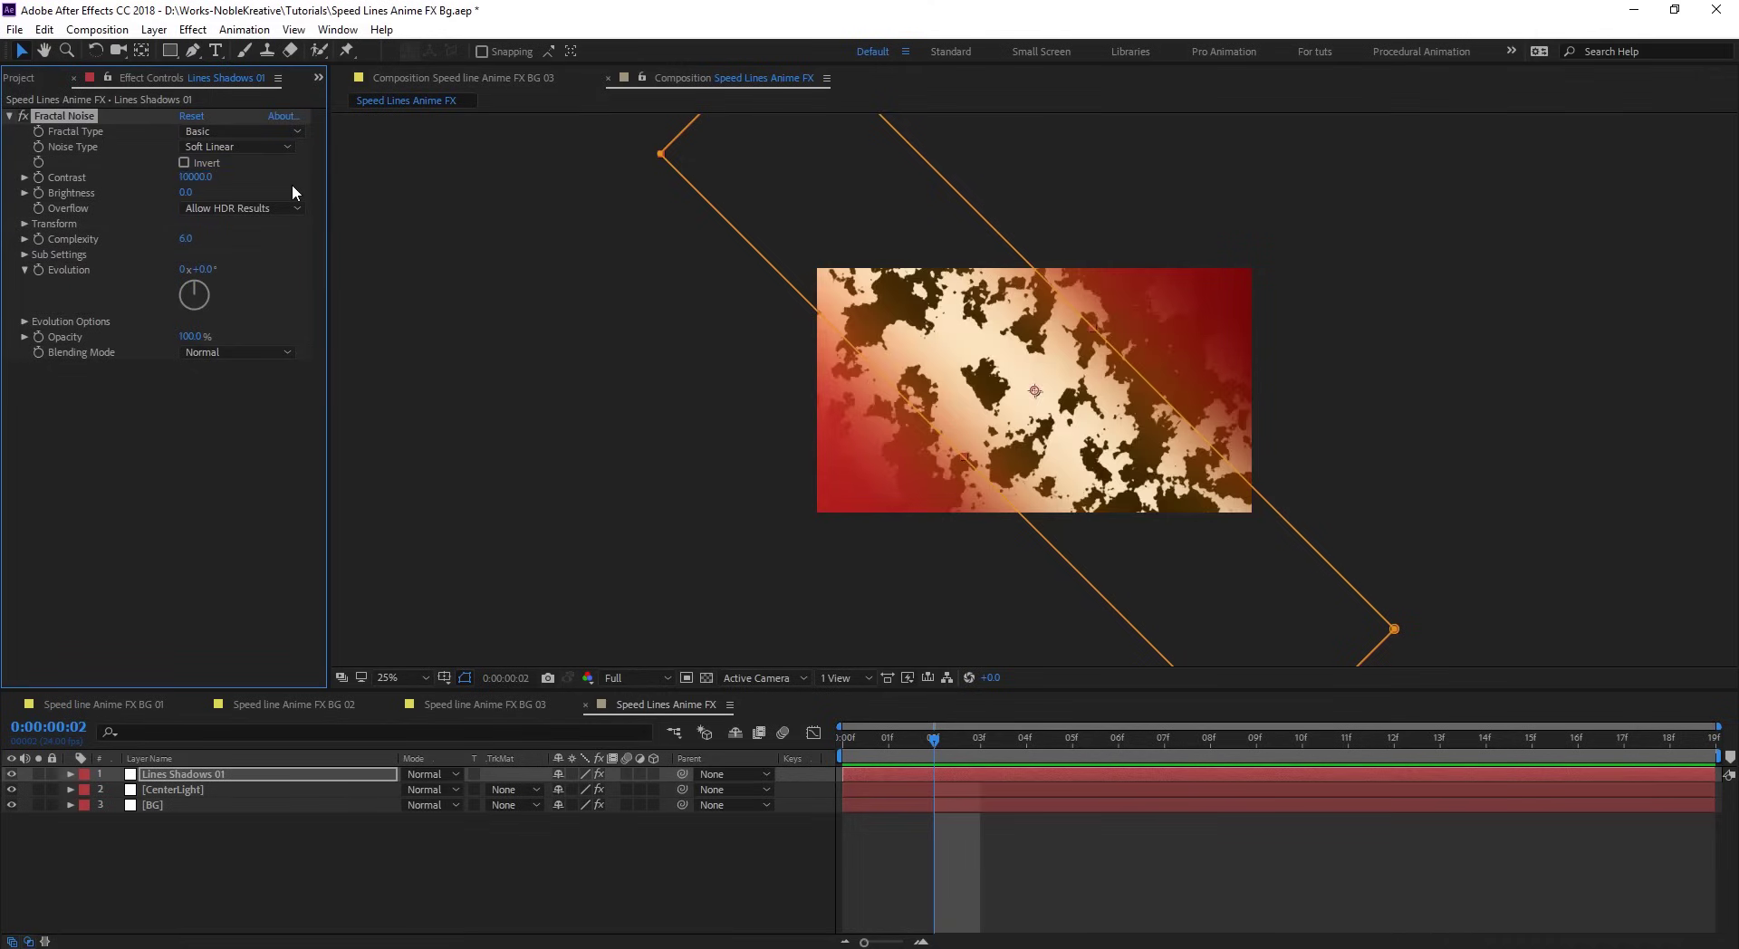
# - Set the Lines Shadows 01 Fractal Noise contrast to 2500 and its brightness to 300
pyautogui.click(201, 179)
pyautogui.write('2500')
pyautogui.press('Return')
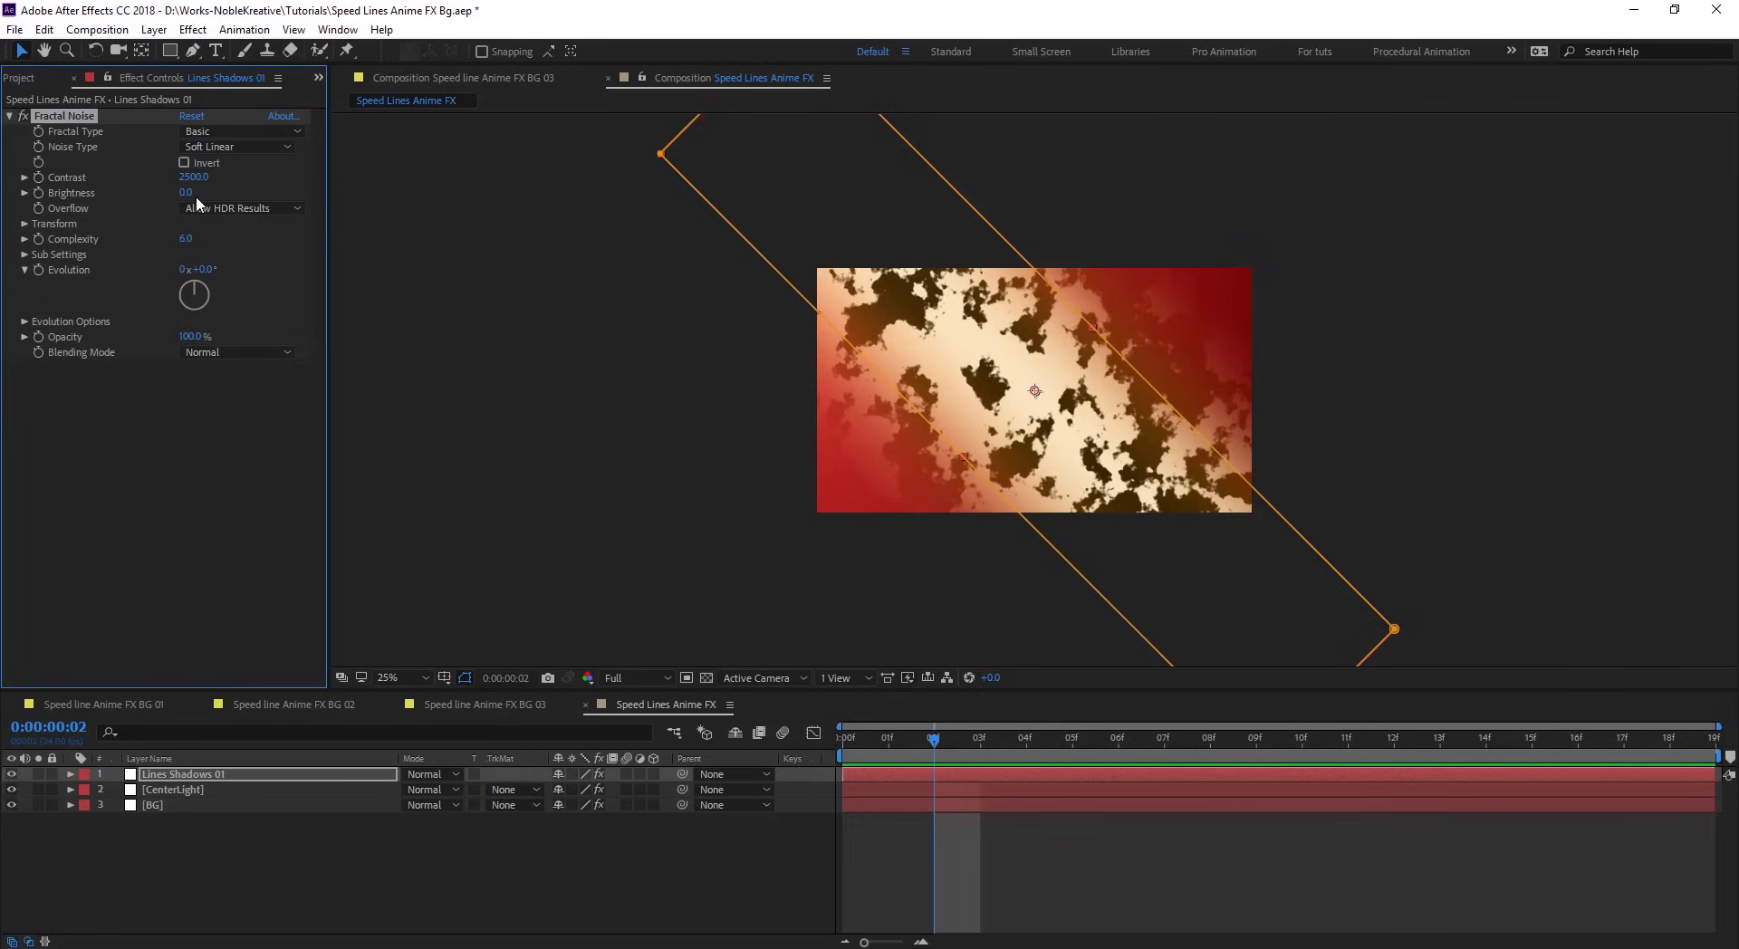
pyautogui.click(187, 192)
pyautogui.write('300')
pyautogui.press('Return')
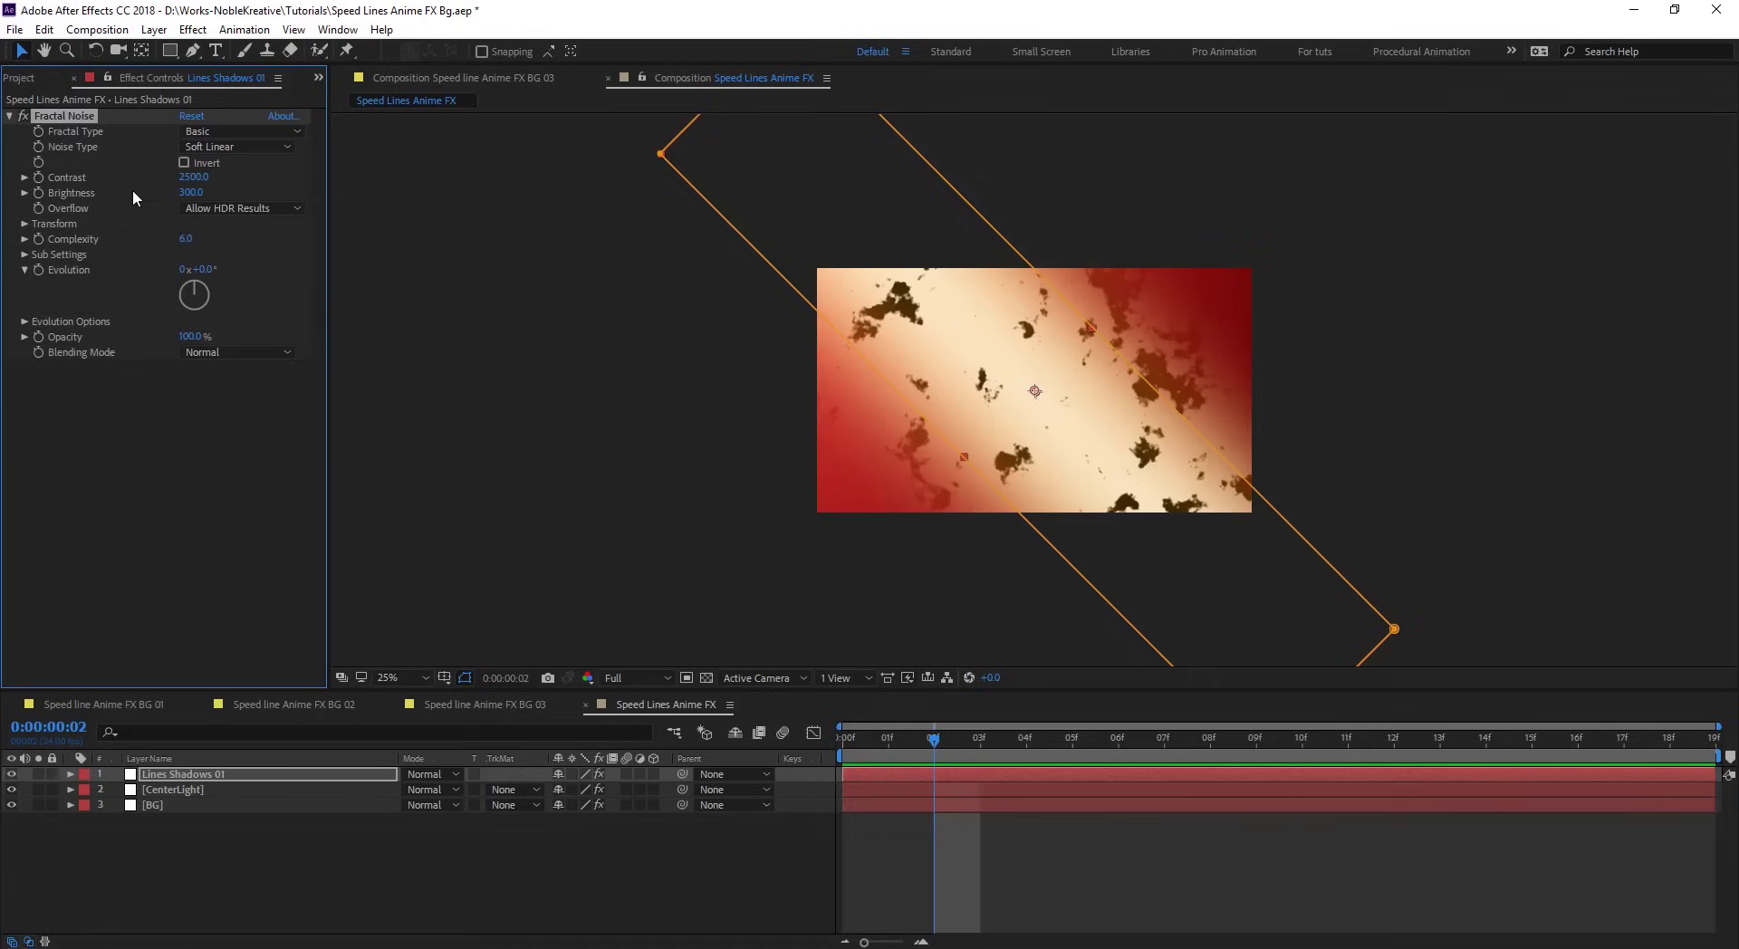
# - Turn off uniform scaling in the Fractal Noise transform settings, with Scale Width at 4000 and Scale Height at 20
pyautogui.click(24, 225)
pyautogui.click(210, 254)
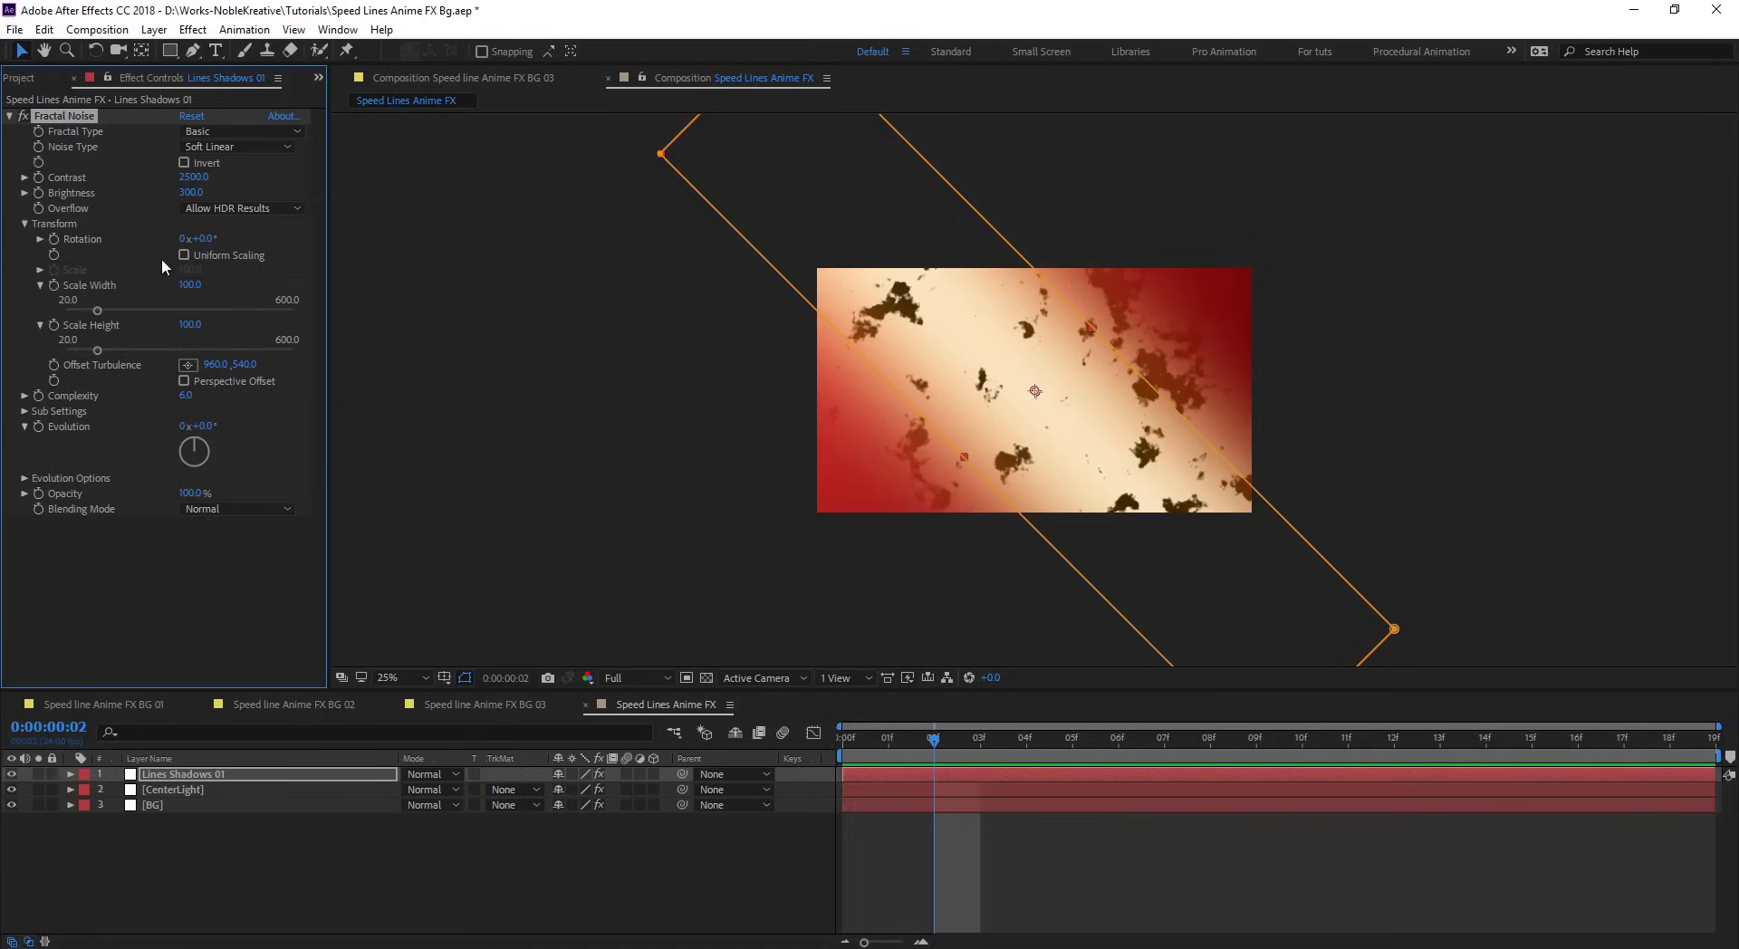
pyautogui.click(186, 285)
pyautogui.write('4000')
pyautogui.press('Return')
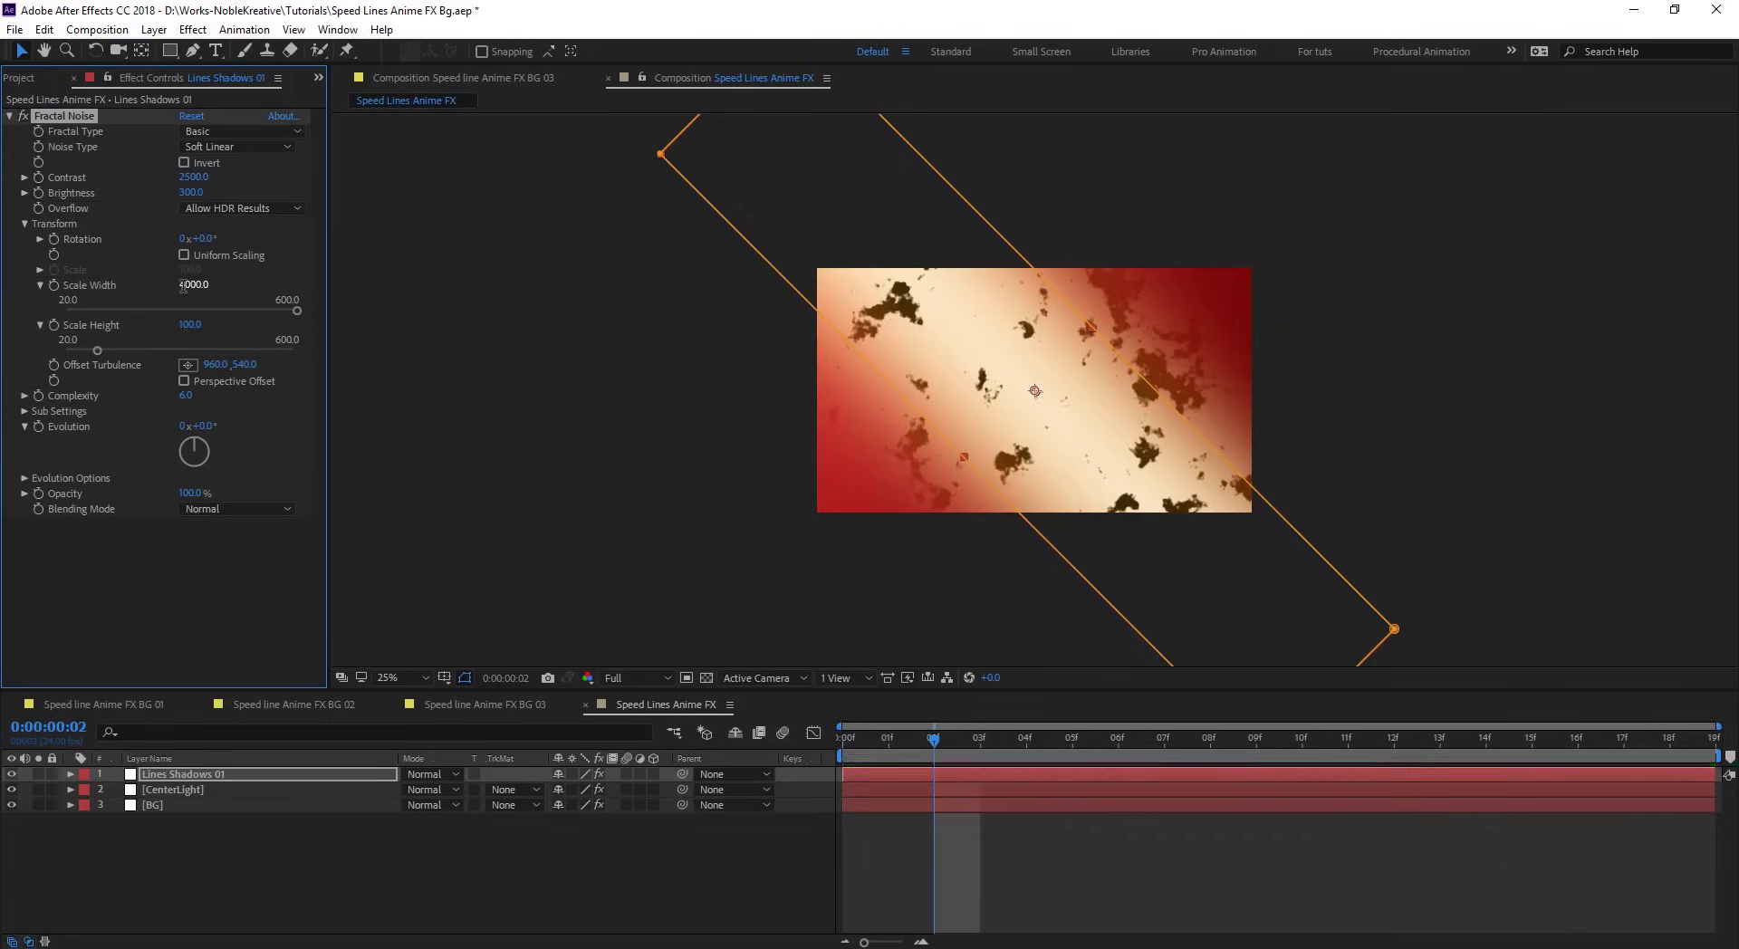
pyautogui.click(191, 325)
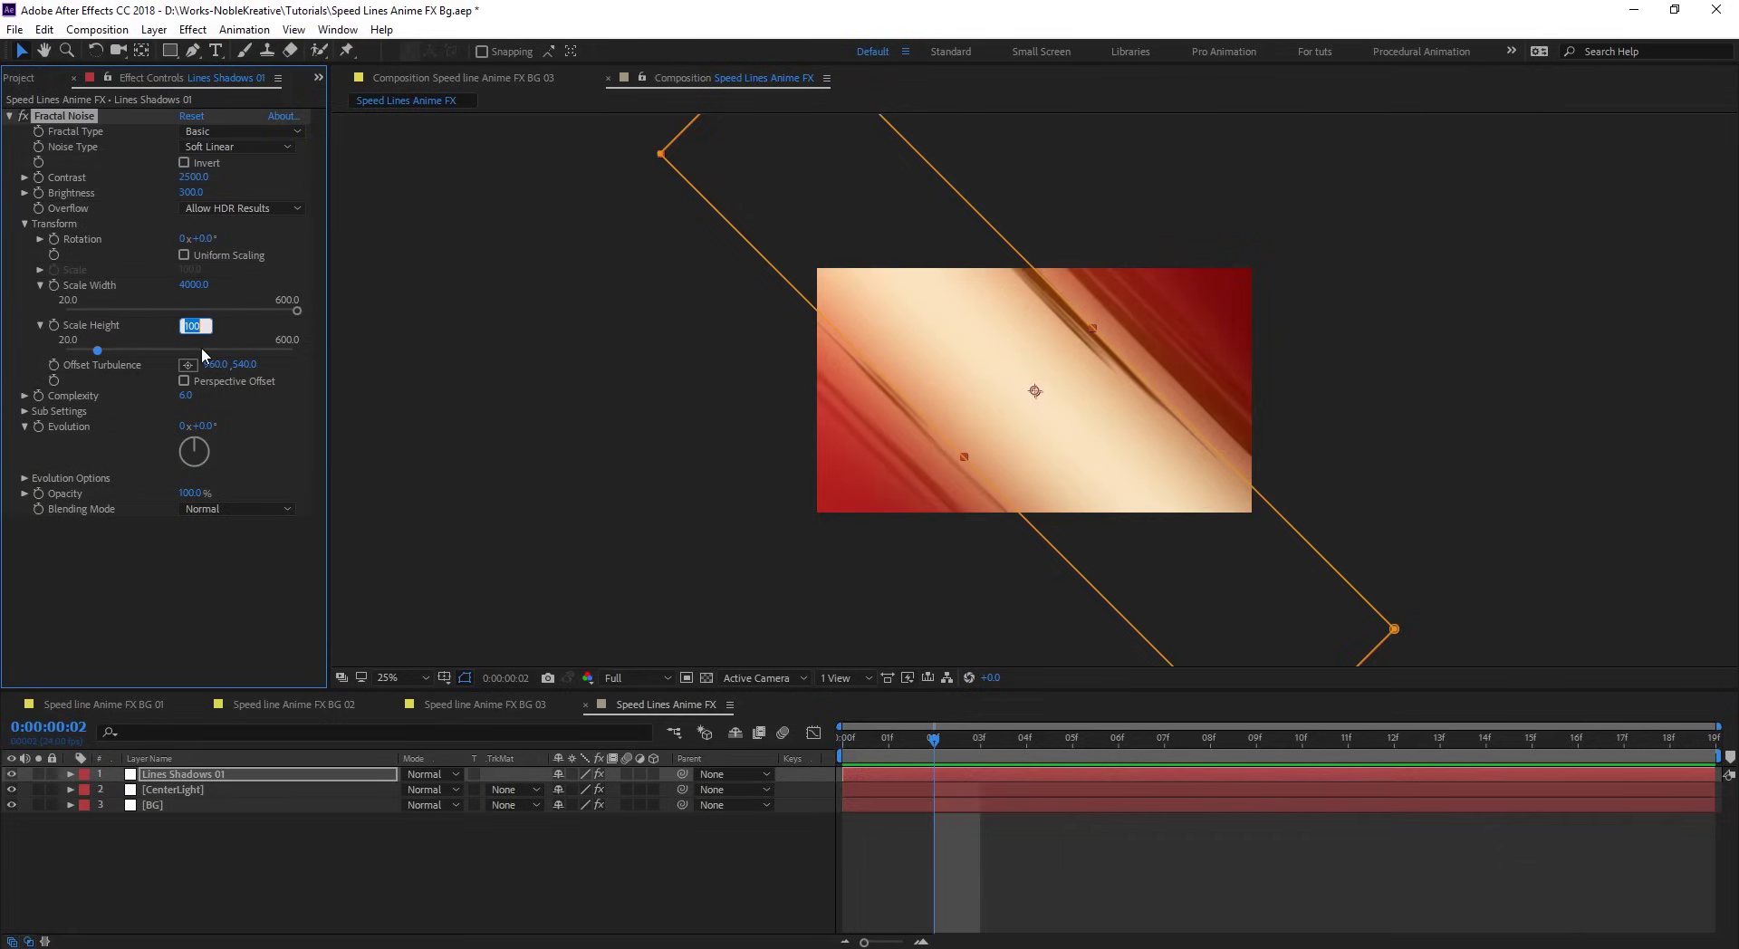
pyautogui.write('20')
pyautogui.press('Return')
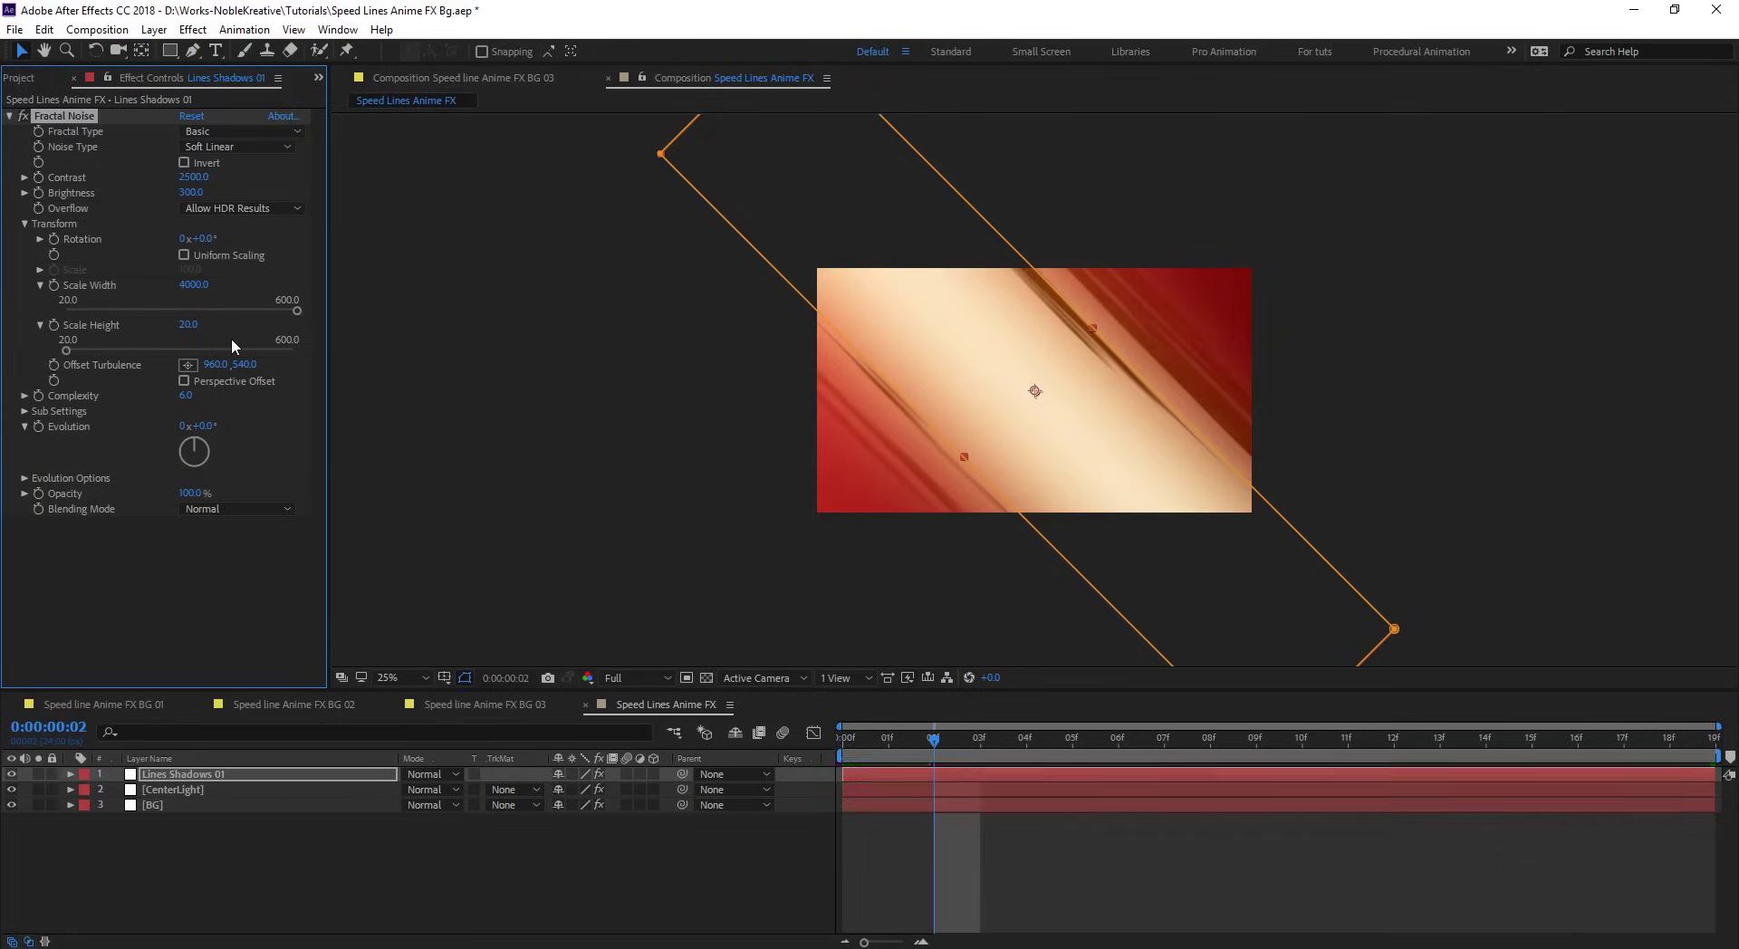
# - Scrub through the timeline to examine how the noise lines look over time
pyautogui.press('.')
pyautogui.moveTo(948, 736); pyautogui.dragTo(1531, 736)
pyautogui.click(1159, 873)
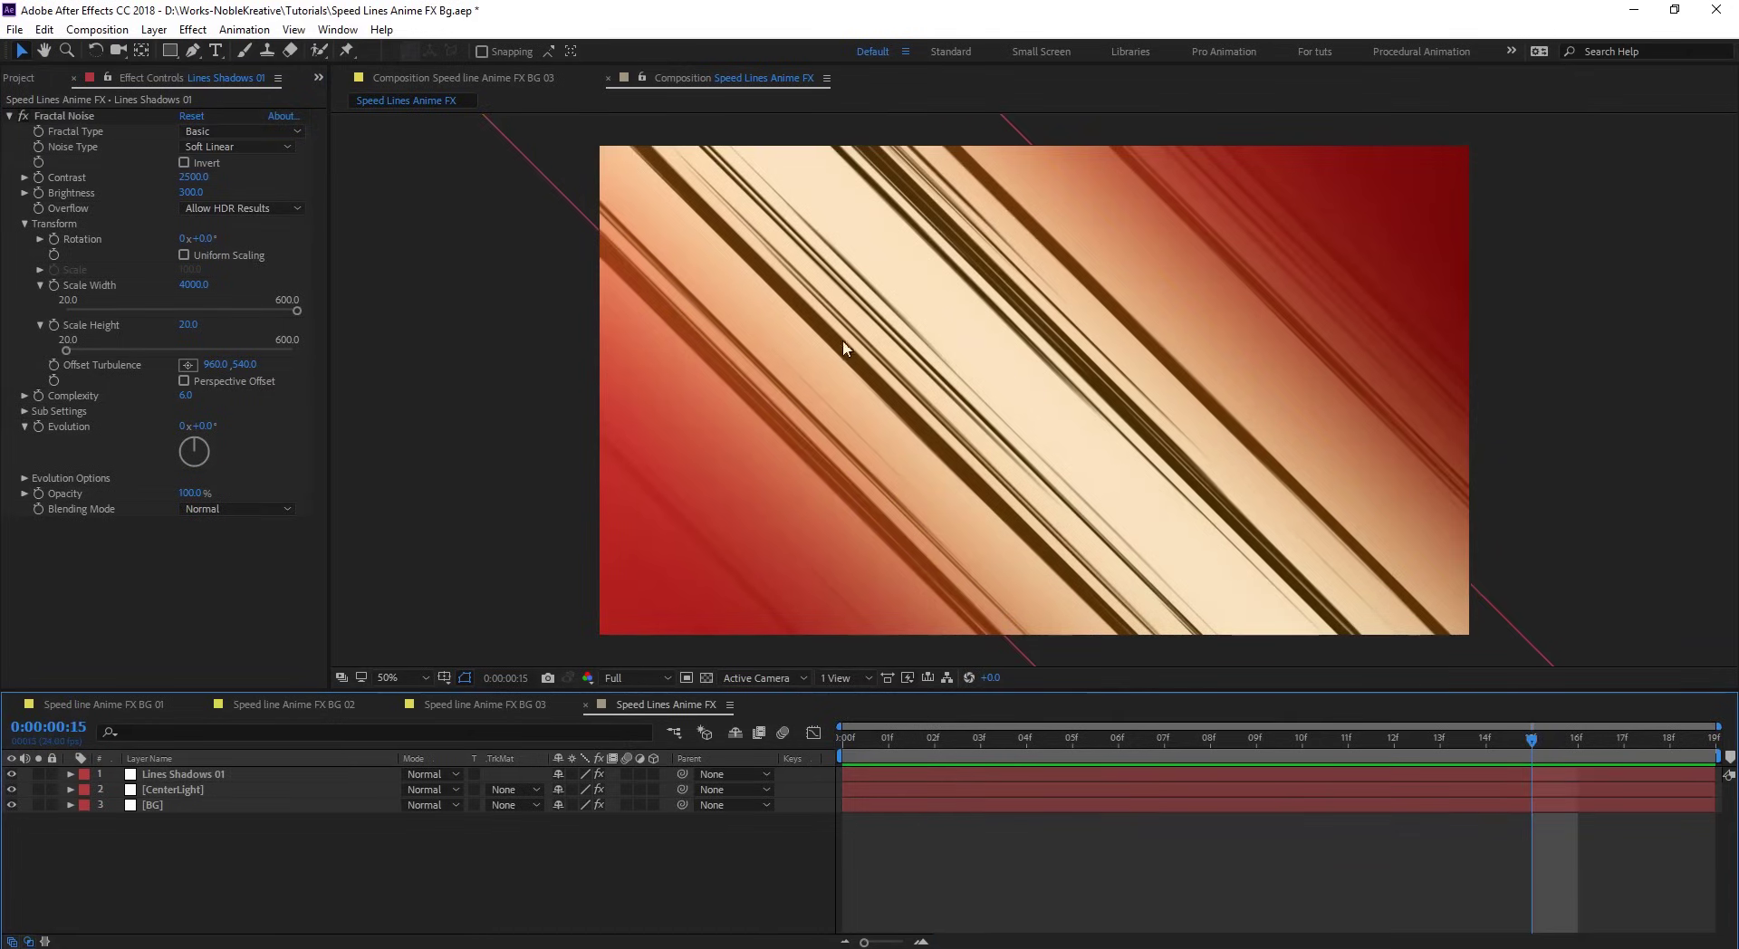
pyautogui.press('.')
pyautogui.press(',')
pyautogui.moveTo(1566, 732); pyautogui.dragTo(936, 751)
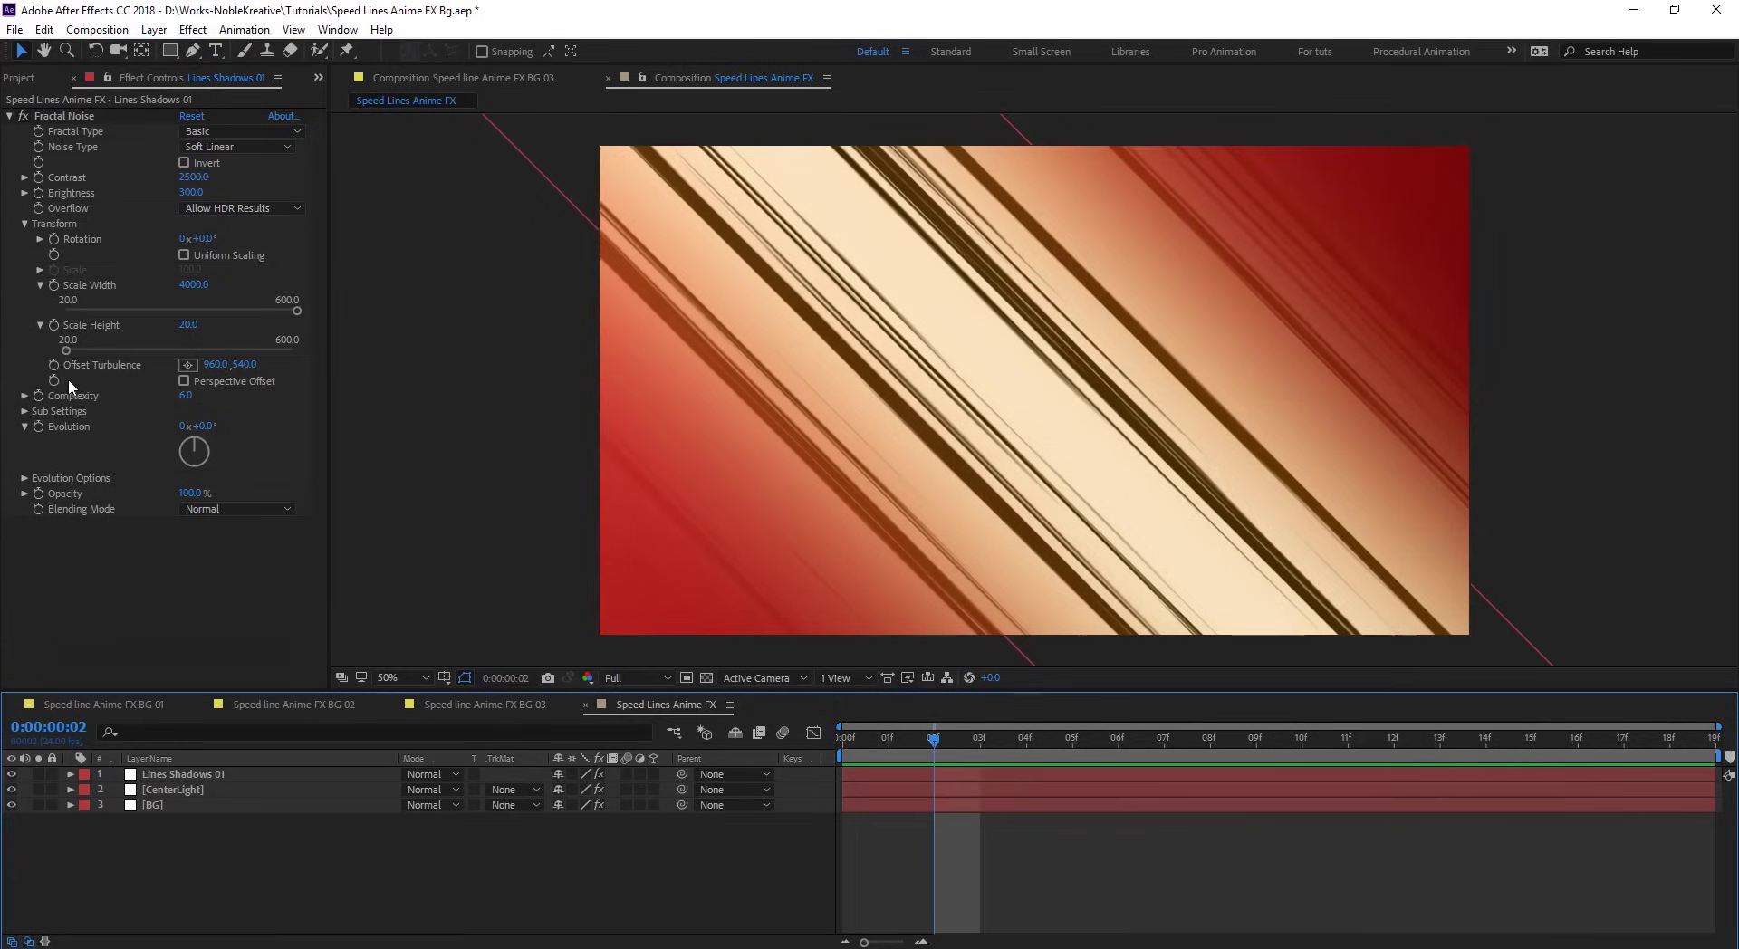
# - Keyframe the Fractal Noise Offset Turbulence at frame 0 with a horizontal value of -1109
pyautogui.moveTo(217, 364); pyautogui.dragTo(787, 467)
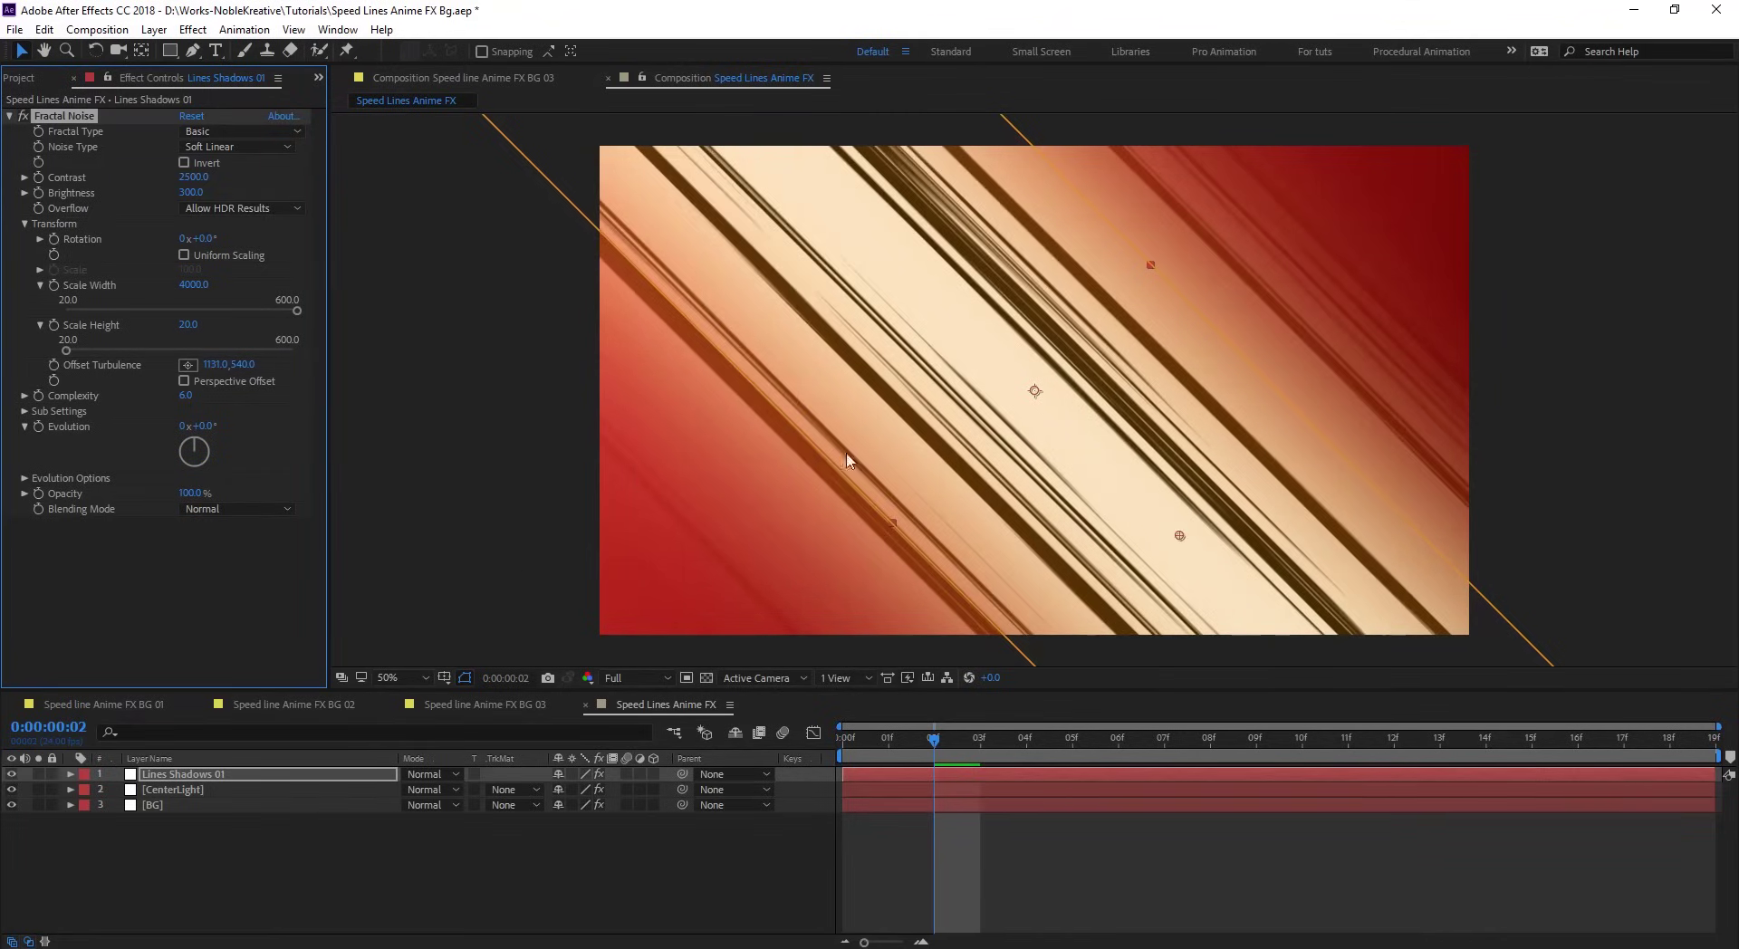
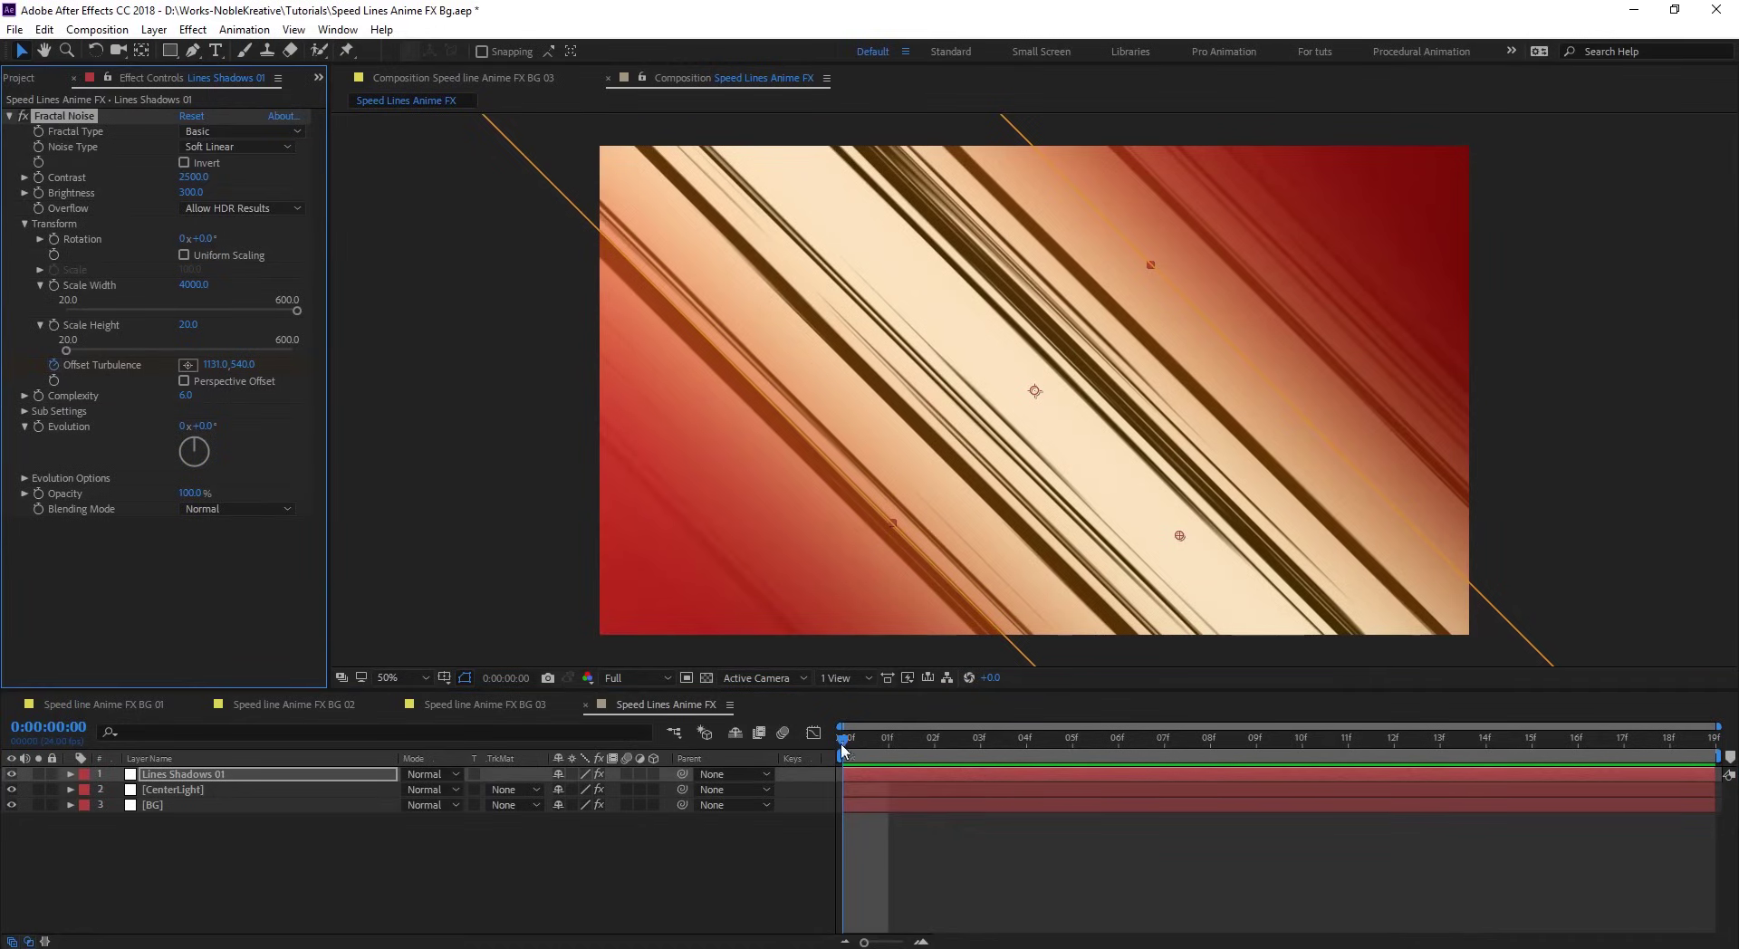
pyautogui.press(',')
pyautogui.moveTo(220, 366); pyautogui.dragTo(5, 353)
pyautogui.press(',')
pyautogui.press(',')
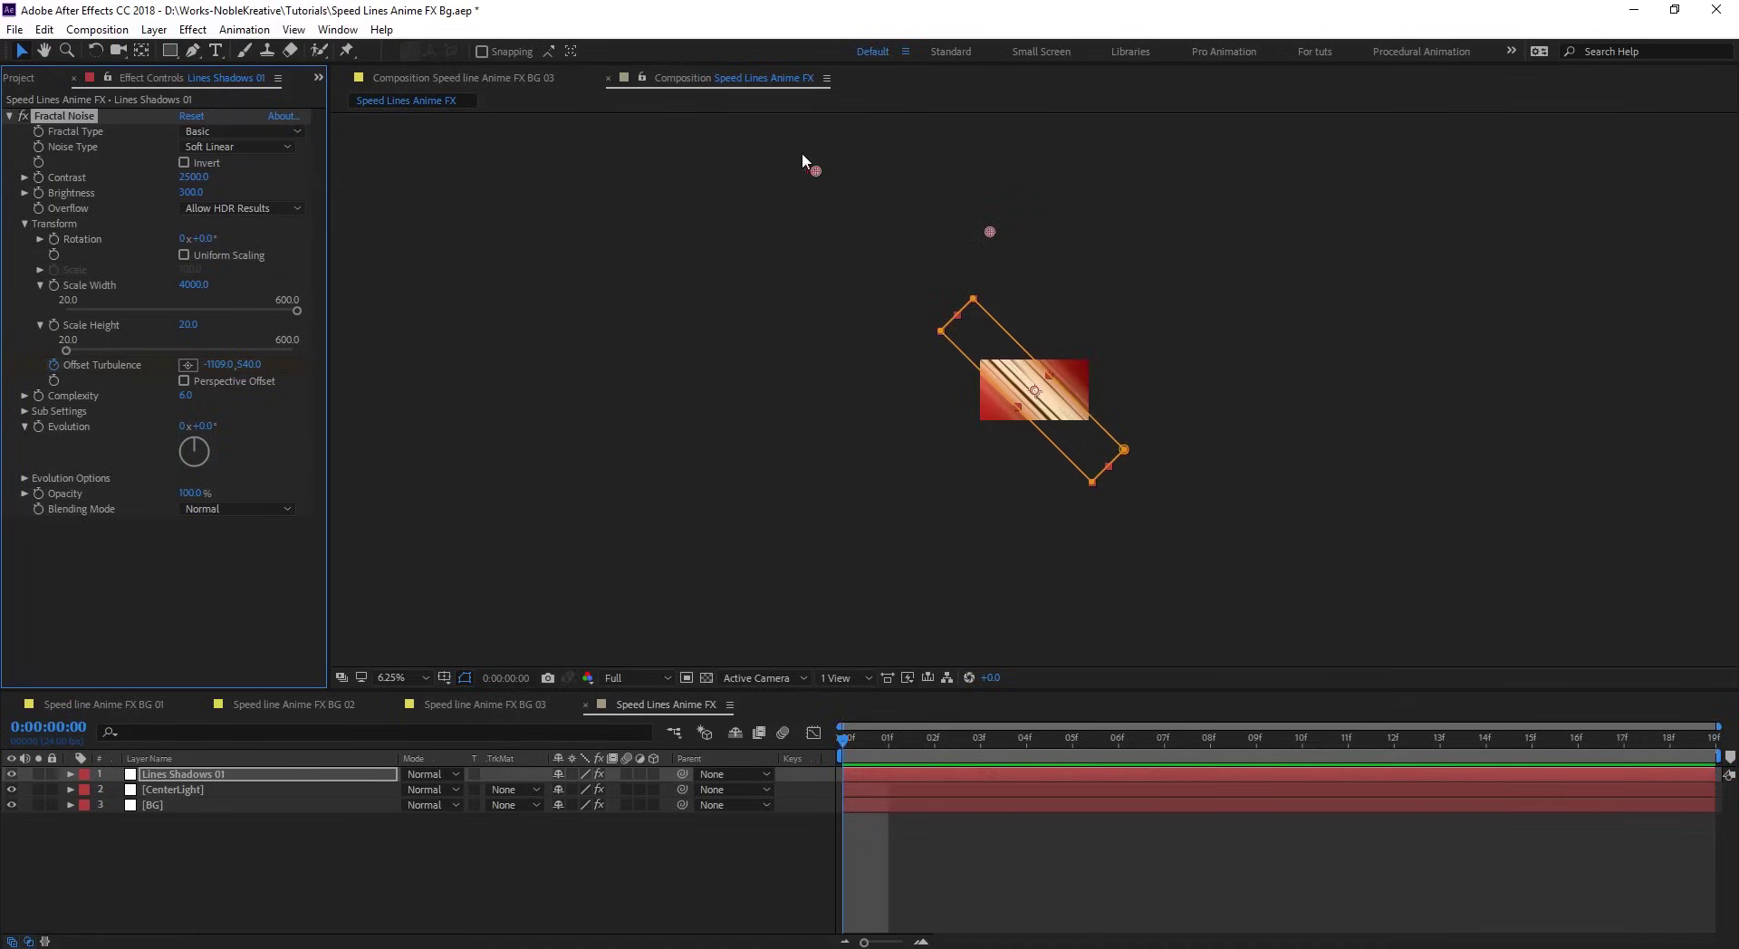
# - Add an Offset Turbulence keyframe at frame 18 with a horizontal value of 621
pyautogui.click(1724, 742)
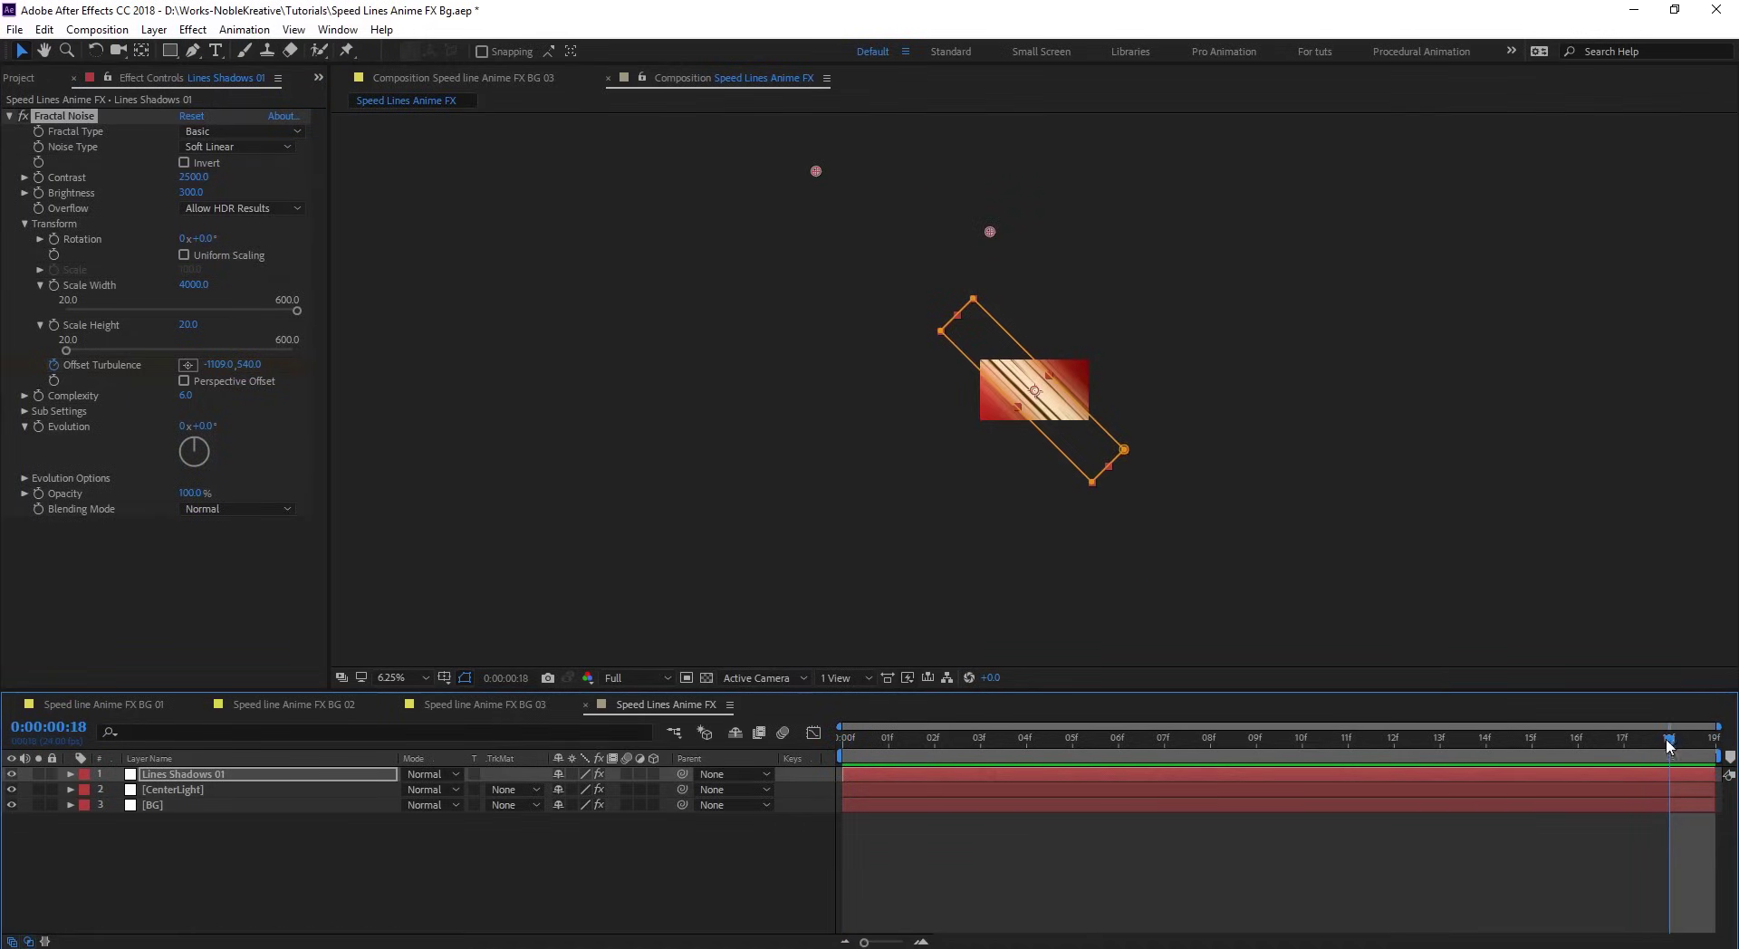
pyautogui.click(253, 378)
pyautogui.moveTo(254, 378); pyautogui.dragTo(467, 459)
pyautogui.press('.')
pyautogui.press('.')
pyautogui.press('.')
pyautogui.press('.')
pyautogui.press('.')
pyautogui.press('.')
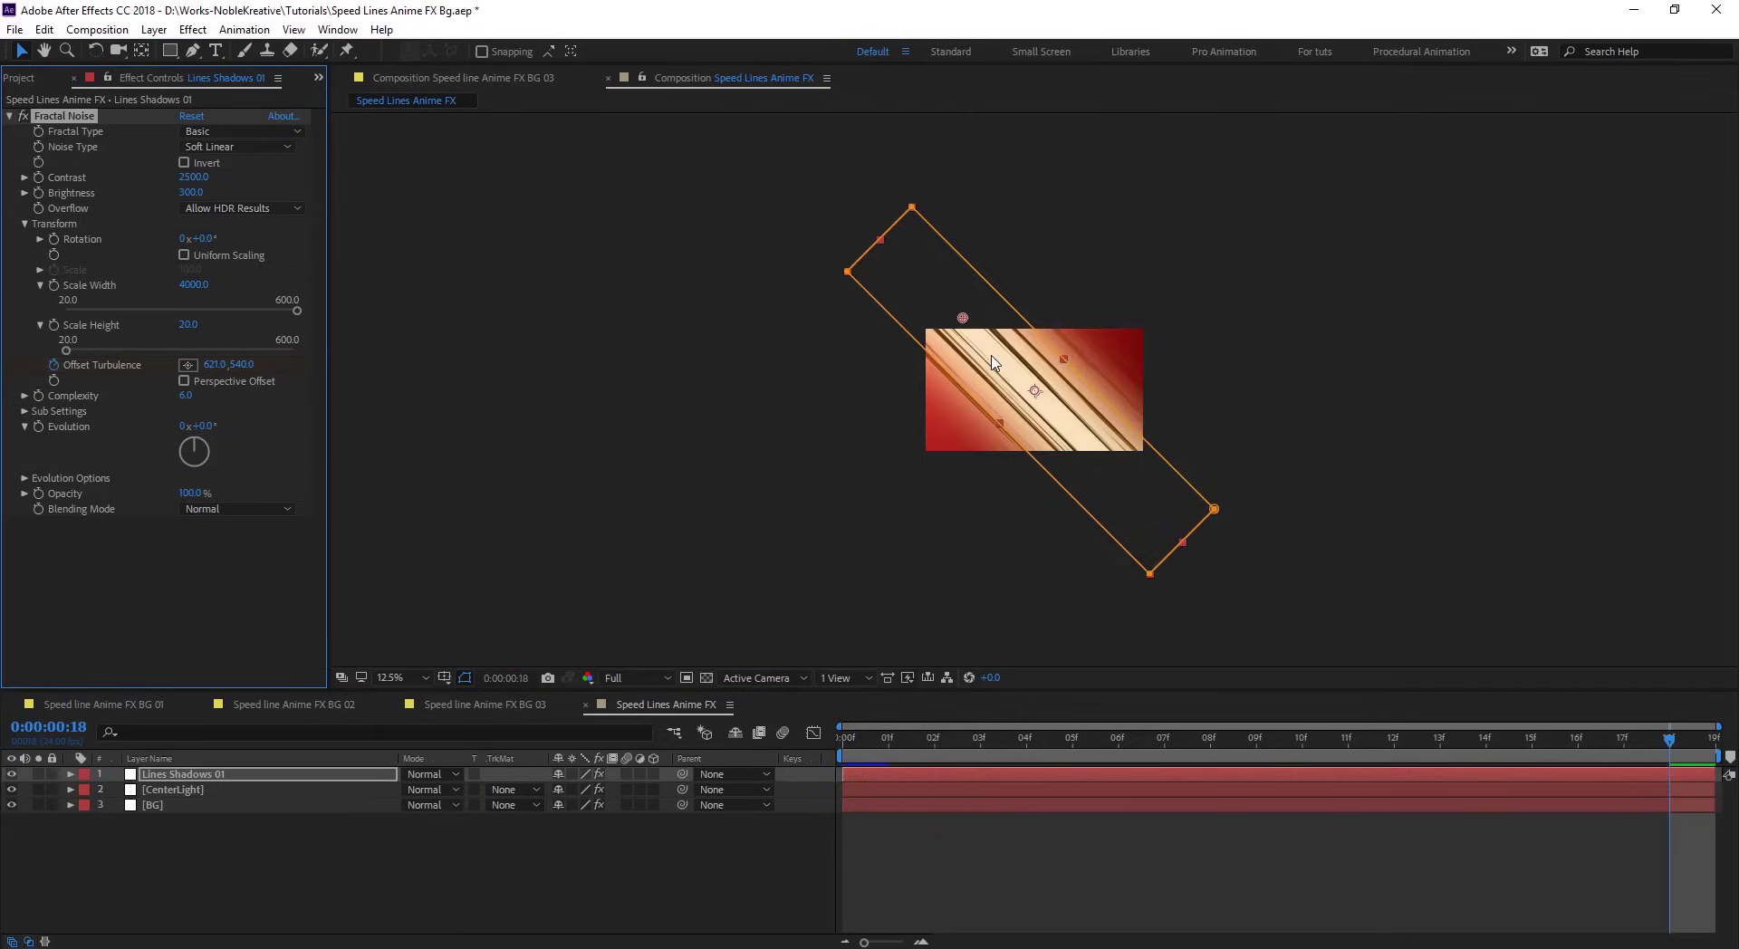
# - Shift the ending Offset Turbulence keyframe two frames forward, just past the timeline's end, and preview the line animation
pyautogui.press('u')
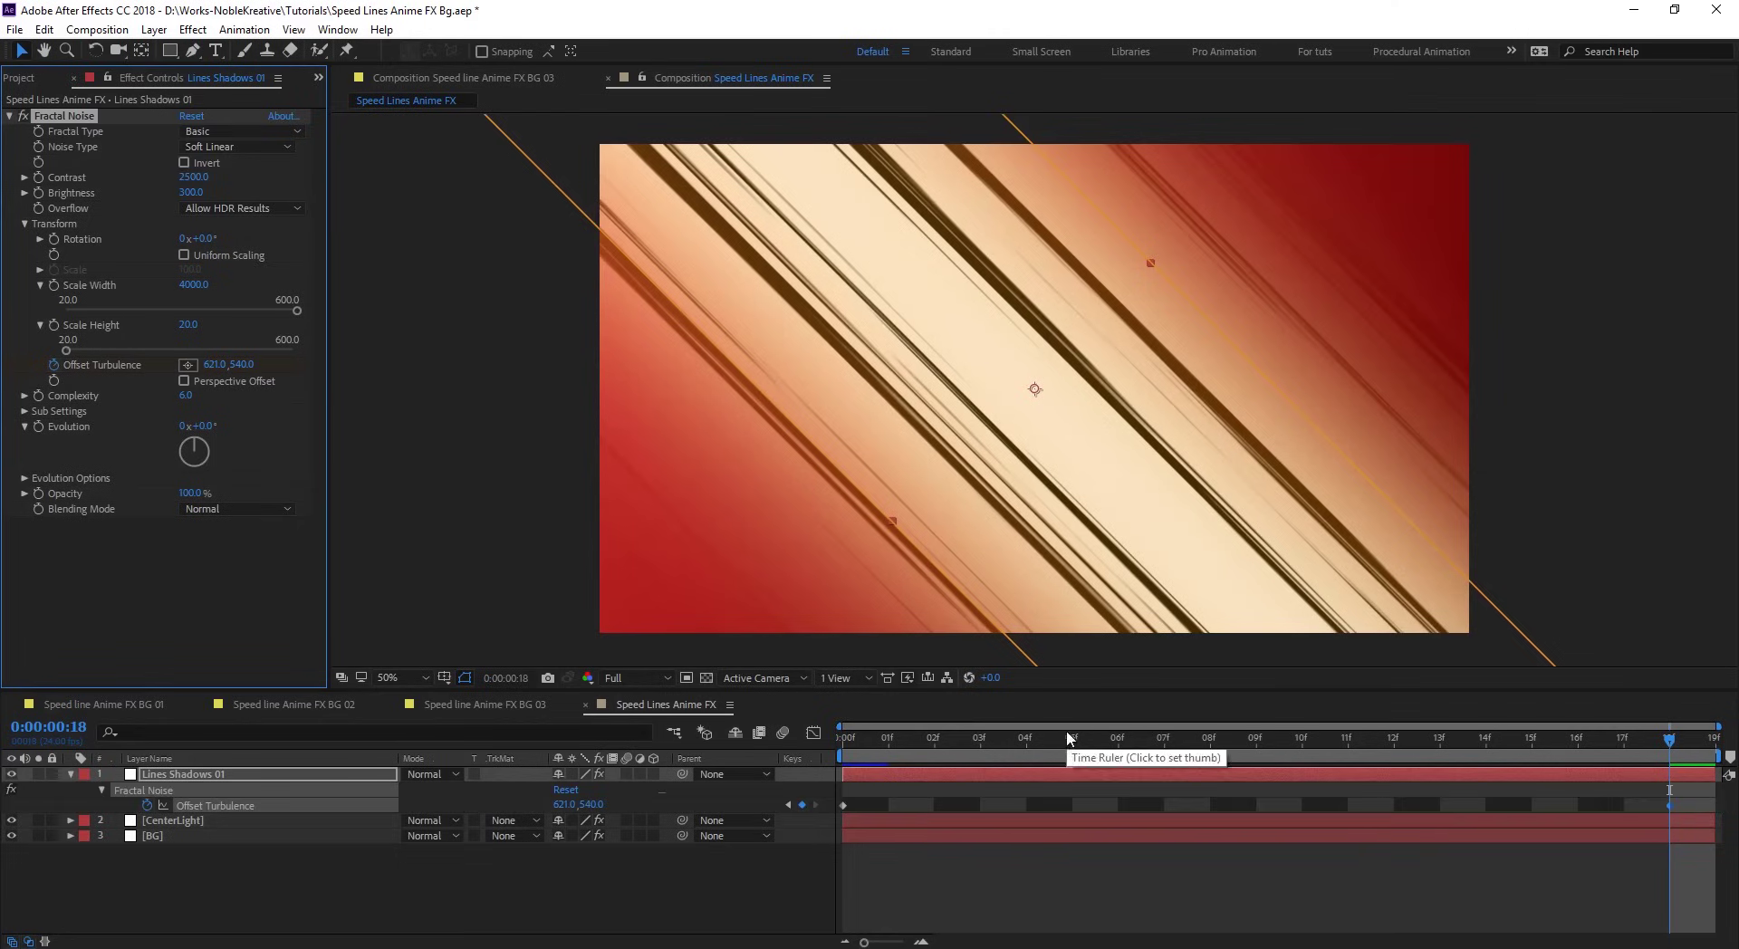
pyautogui.click(1669, 805)
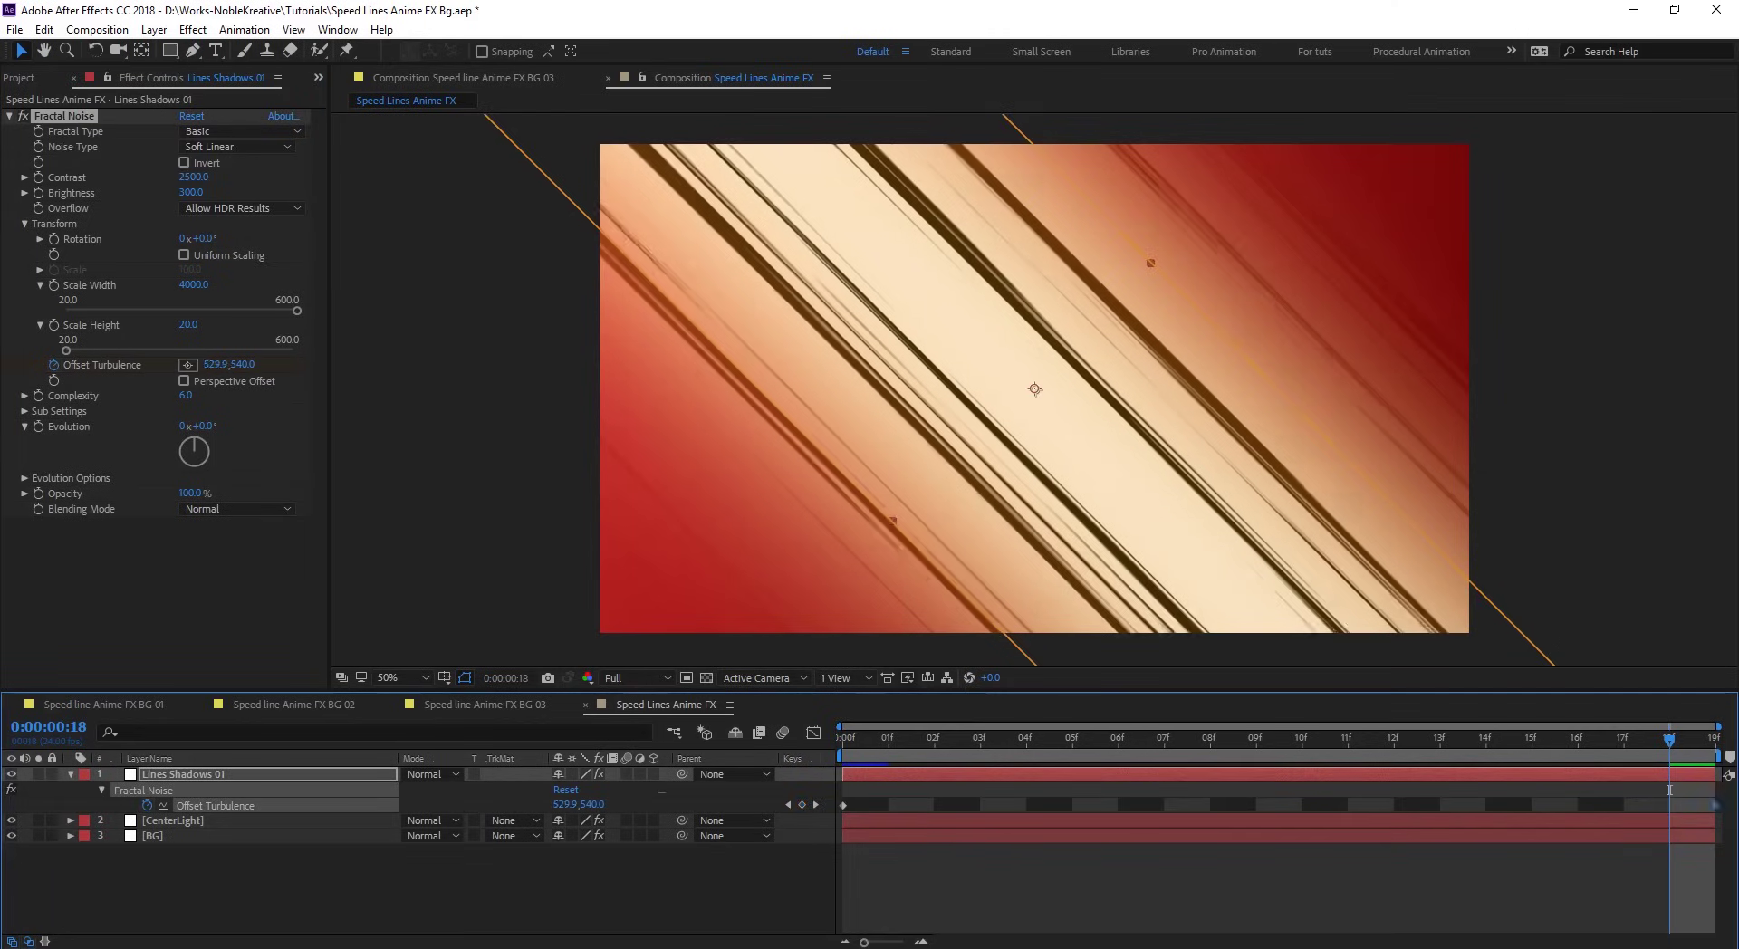
pyautogui.press('Delete')
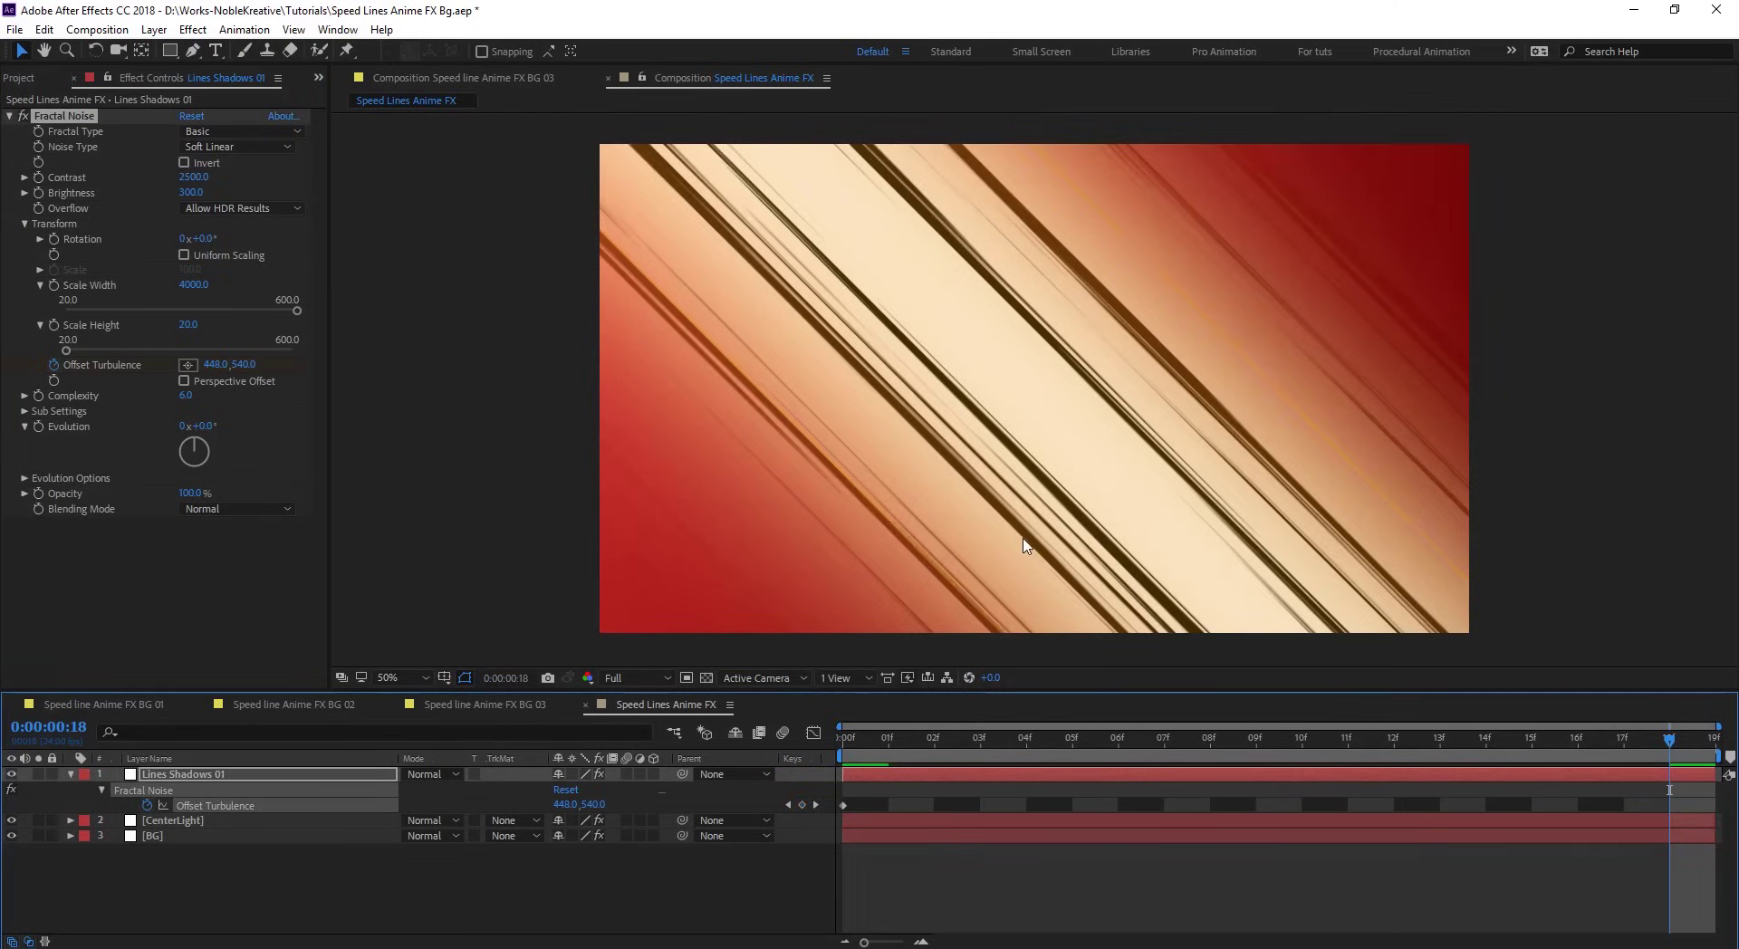
pyautogui.press('space')
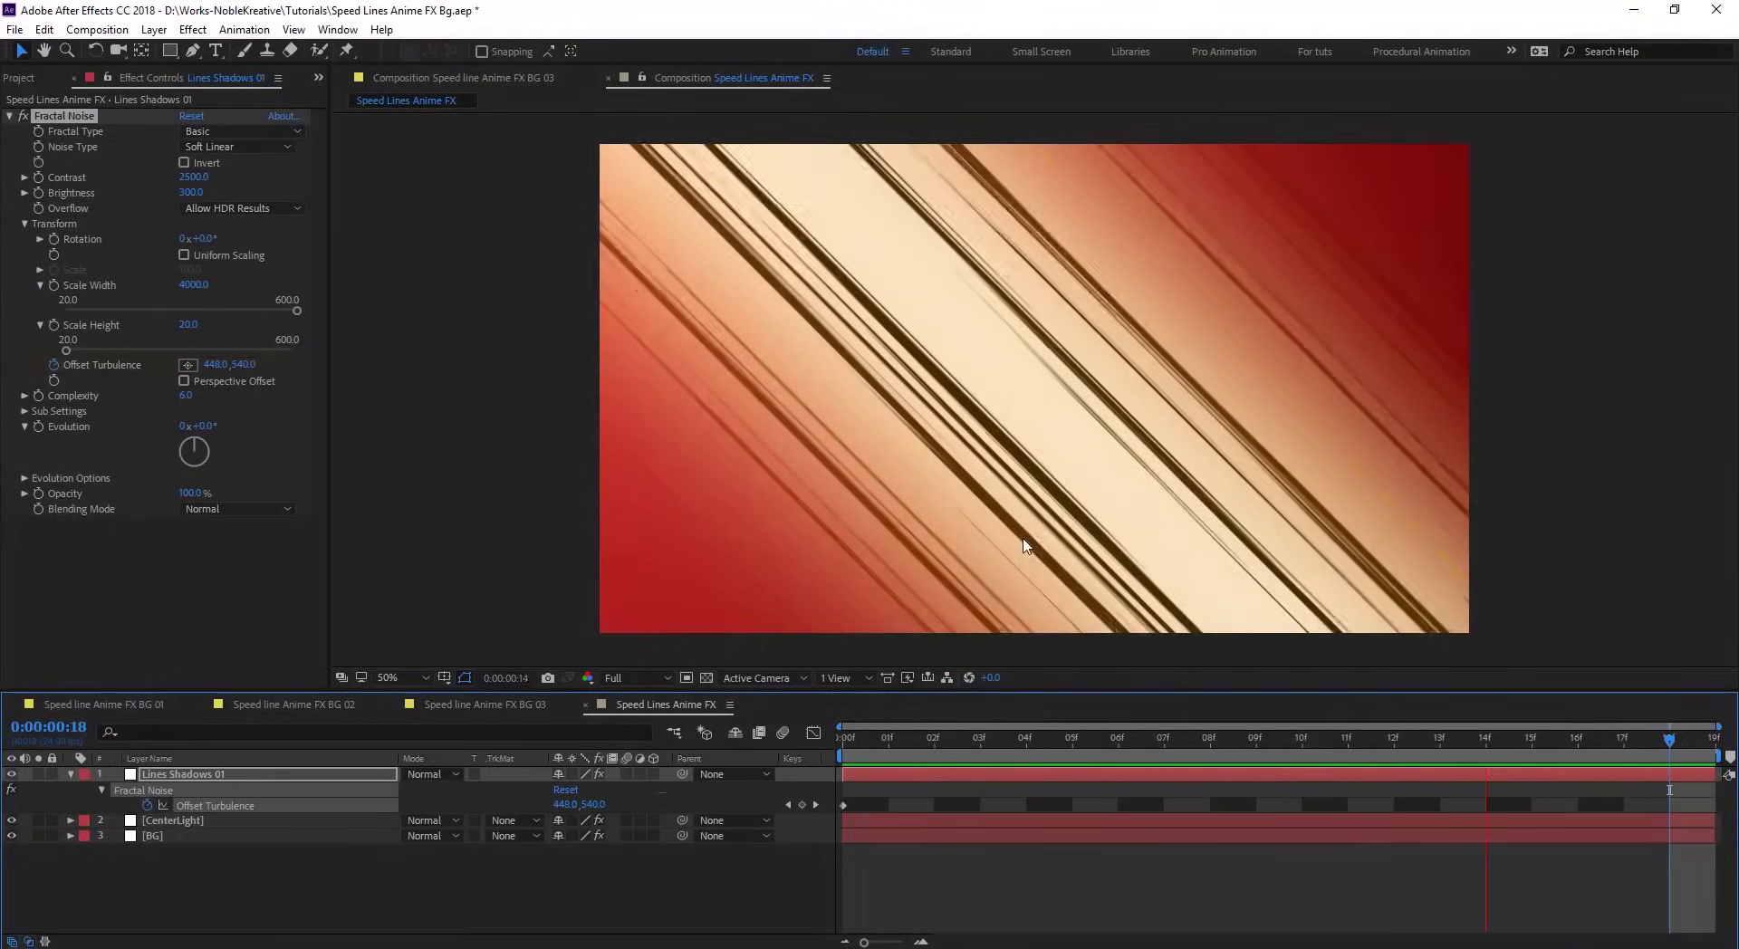
pyautogui.press('space')
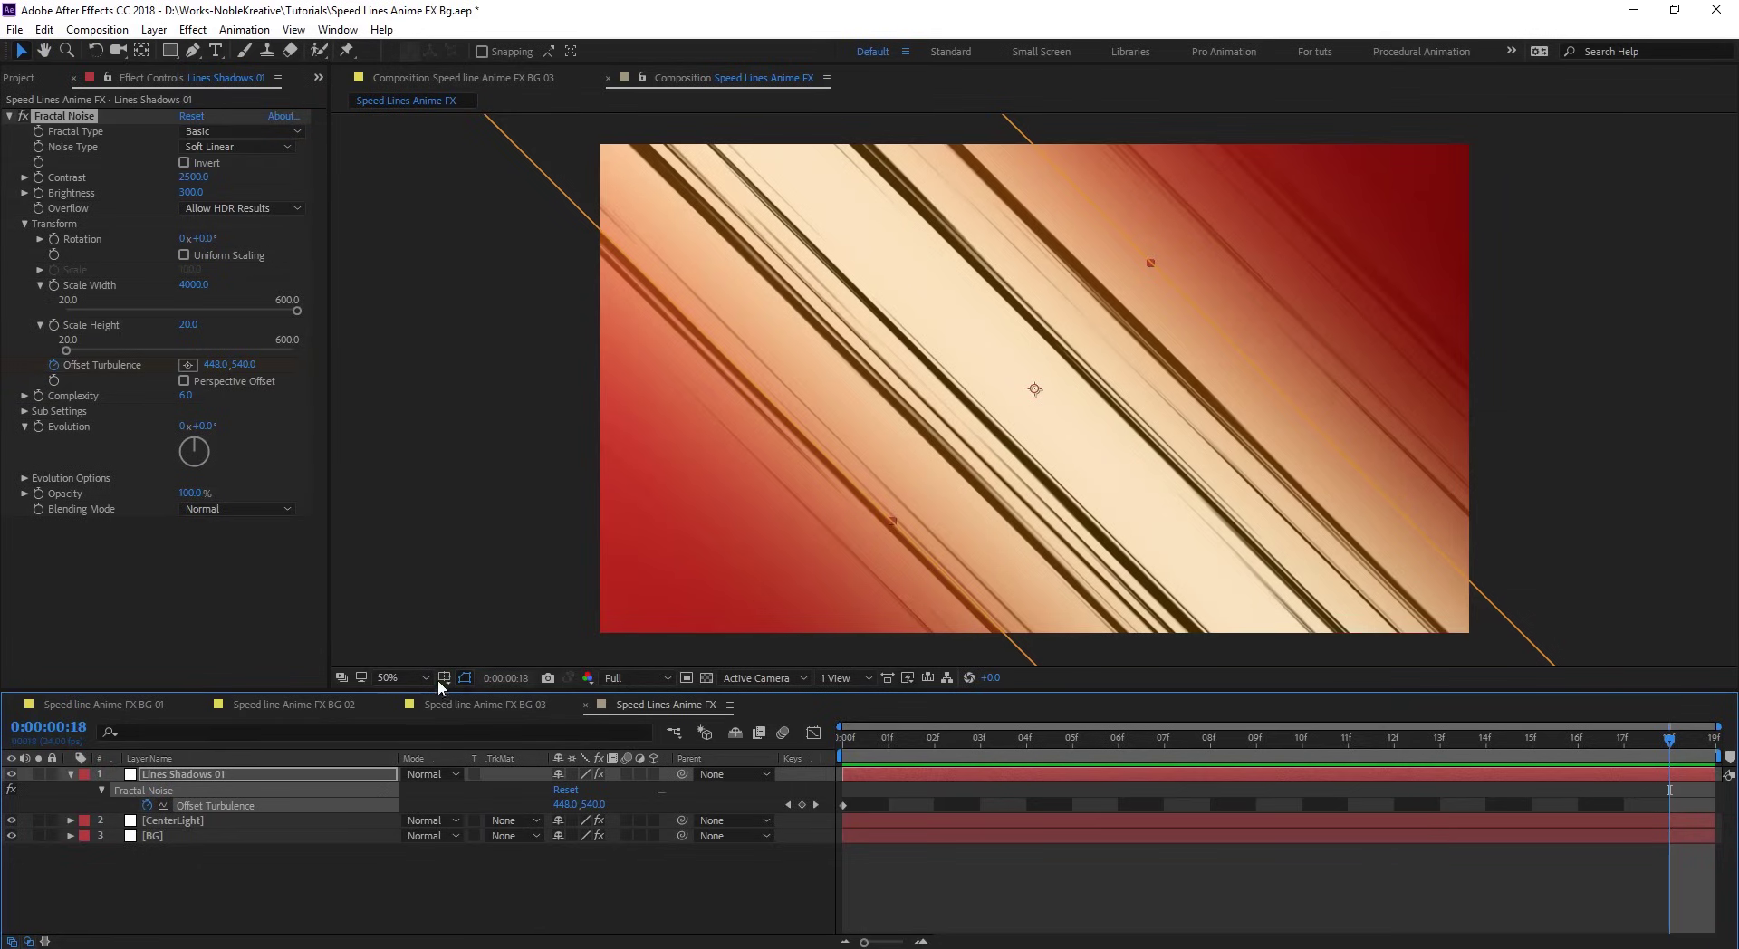
# - Set the blending mode of the Lines Shadows 01 layer to Multiply
pyautogui.click(173, 775)
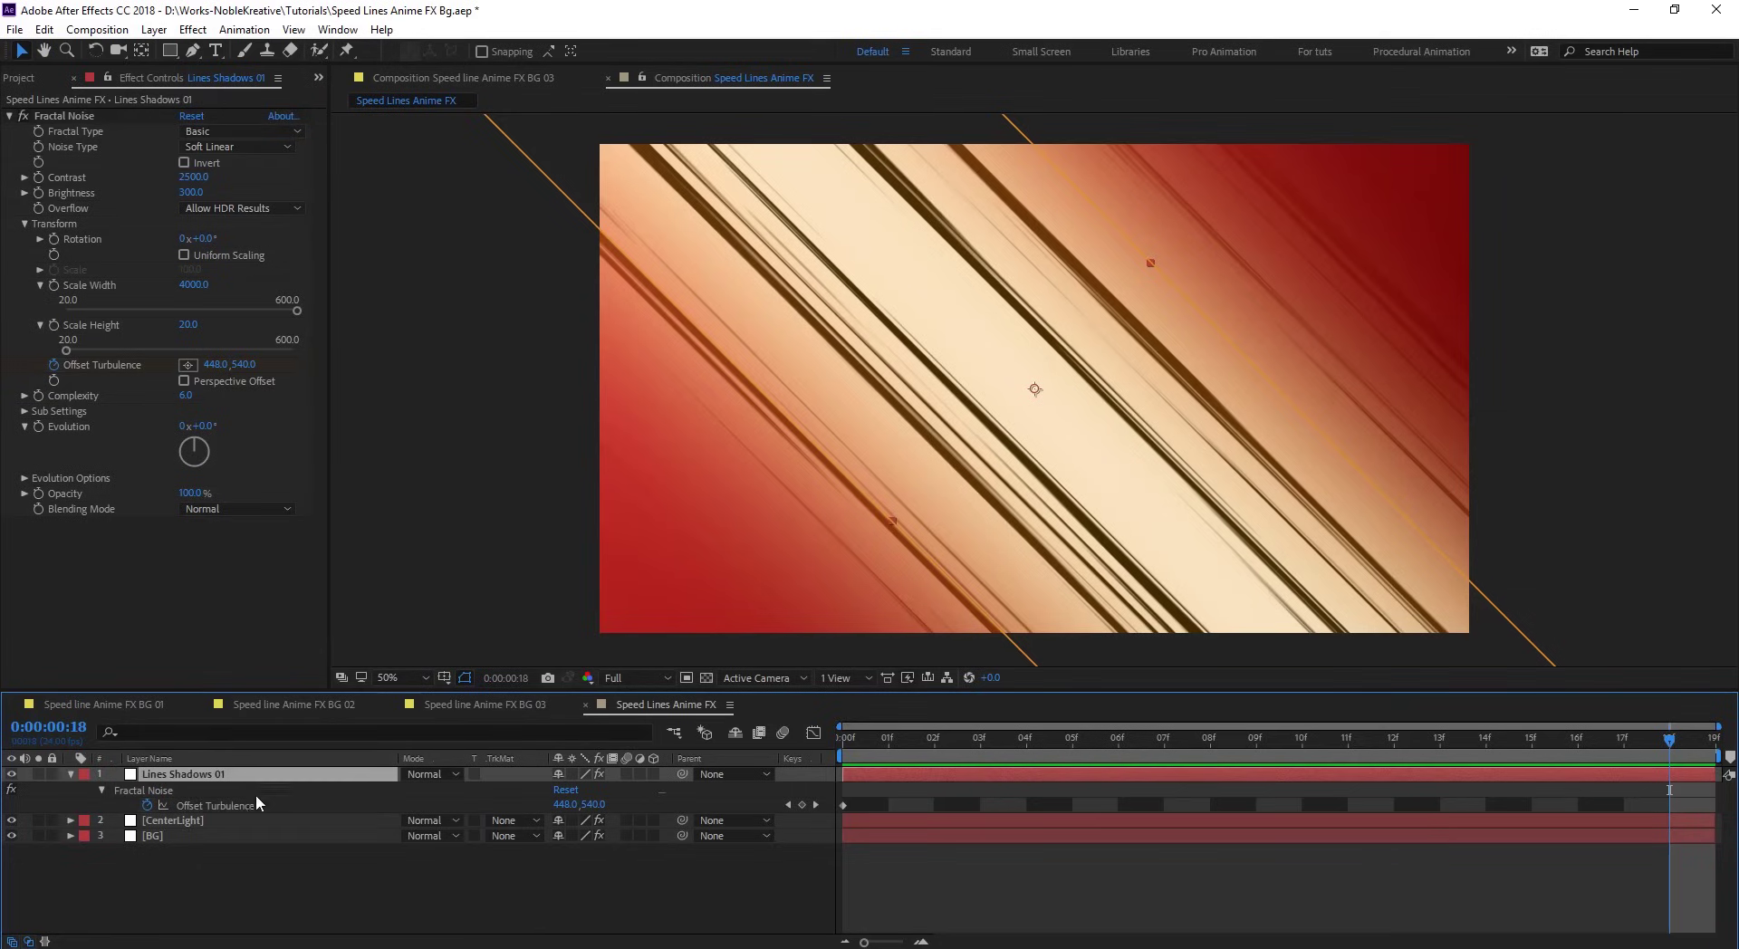
pyautogui.click(415, 776)
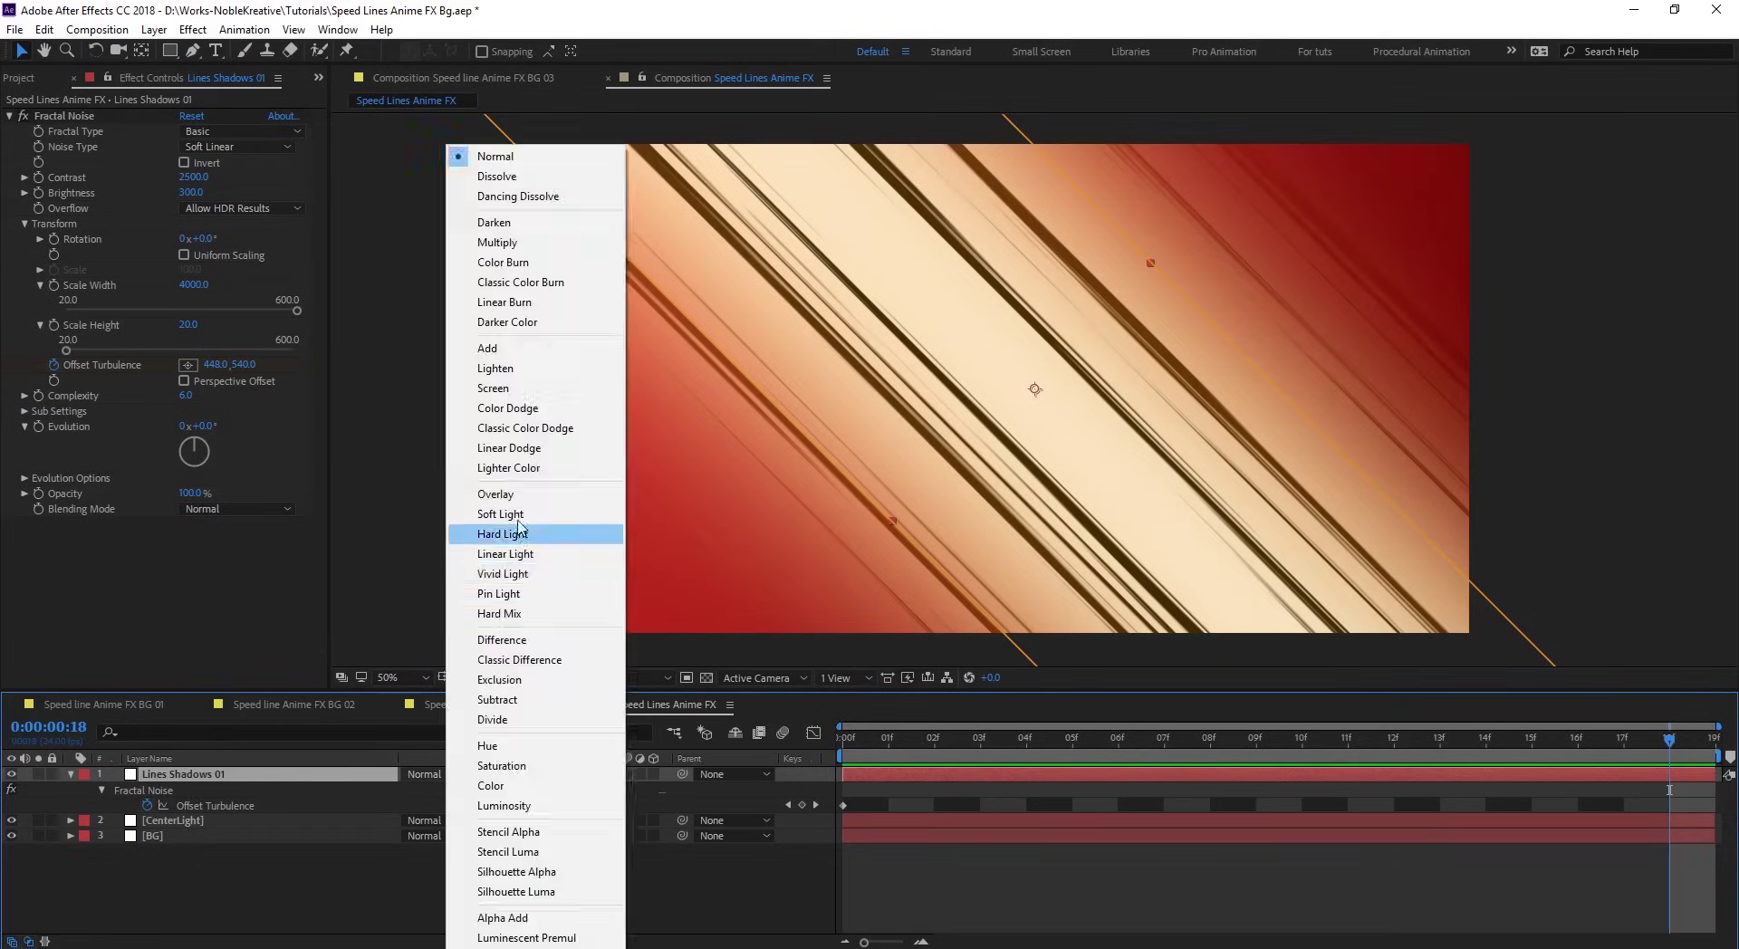
pyautogui.click(498, 241)
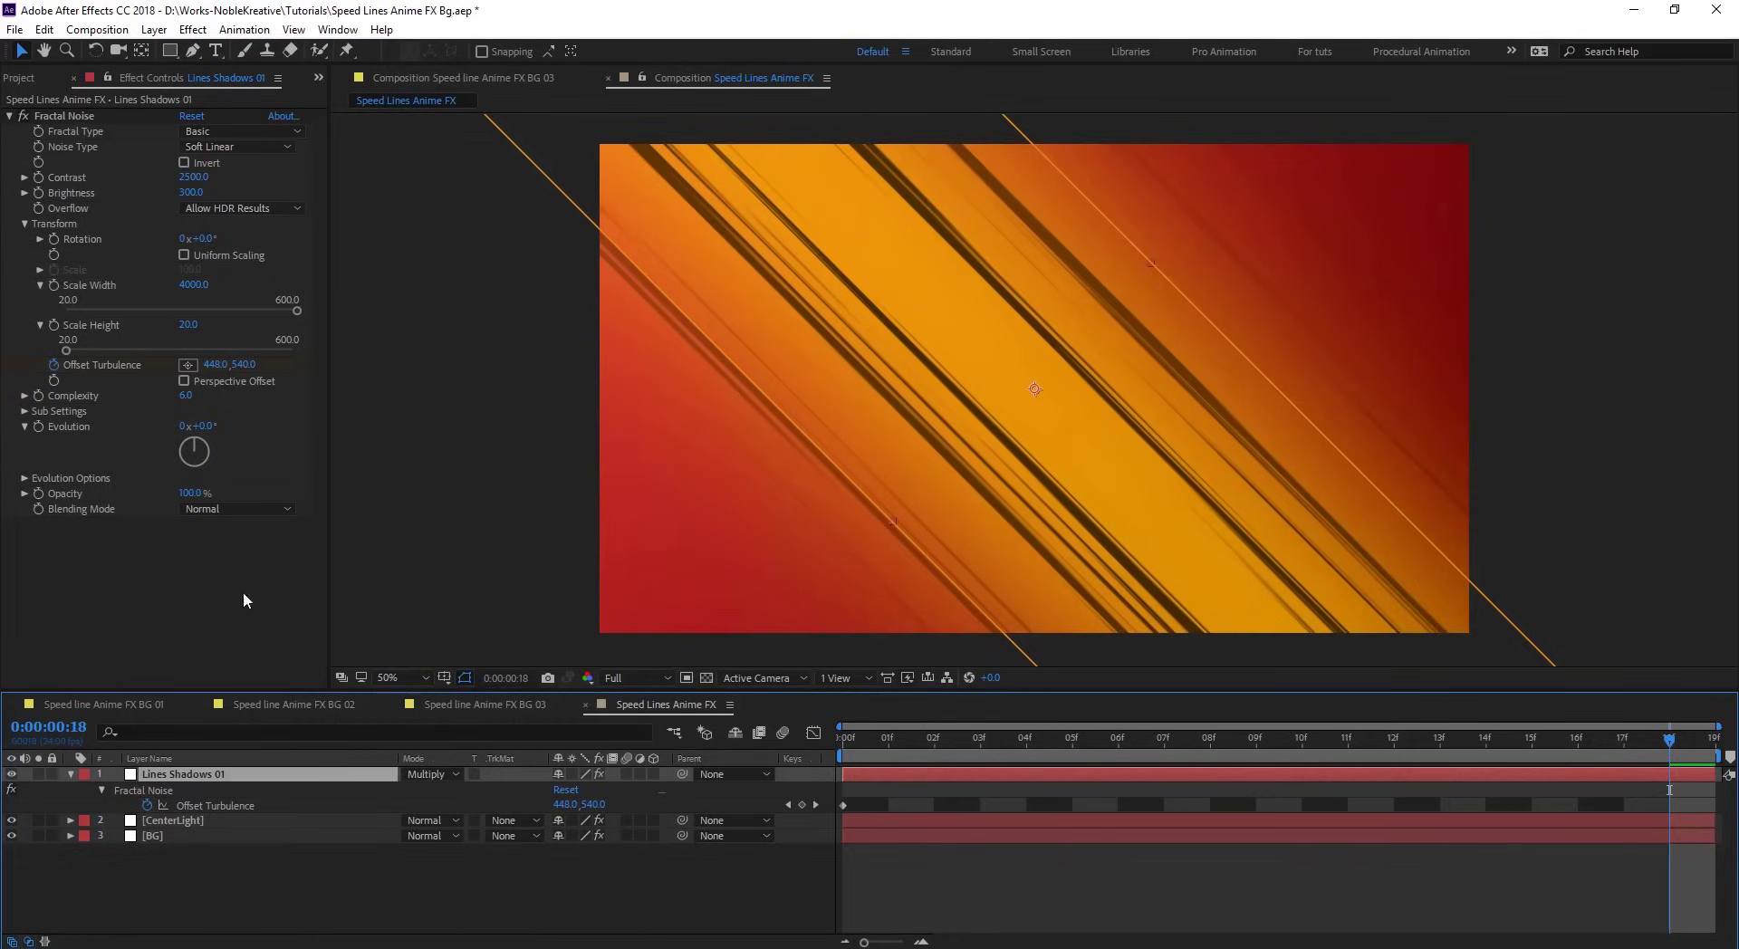
# - Apply the CC Toner effect to the Lines Shadows 01 layer and set its tones to Duotone
pyautogui.hotkey('ctrl', 'space')
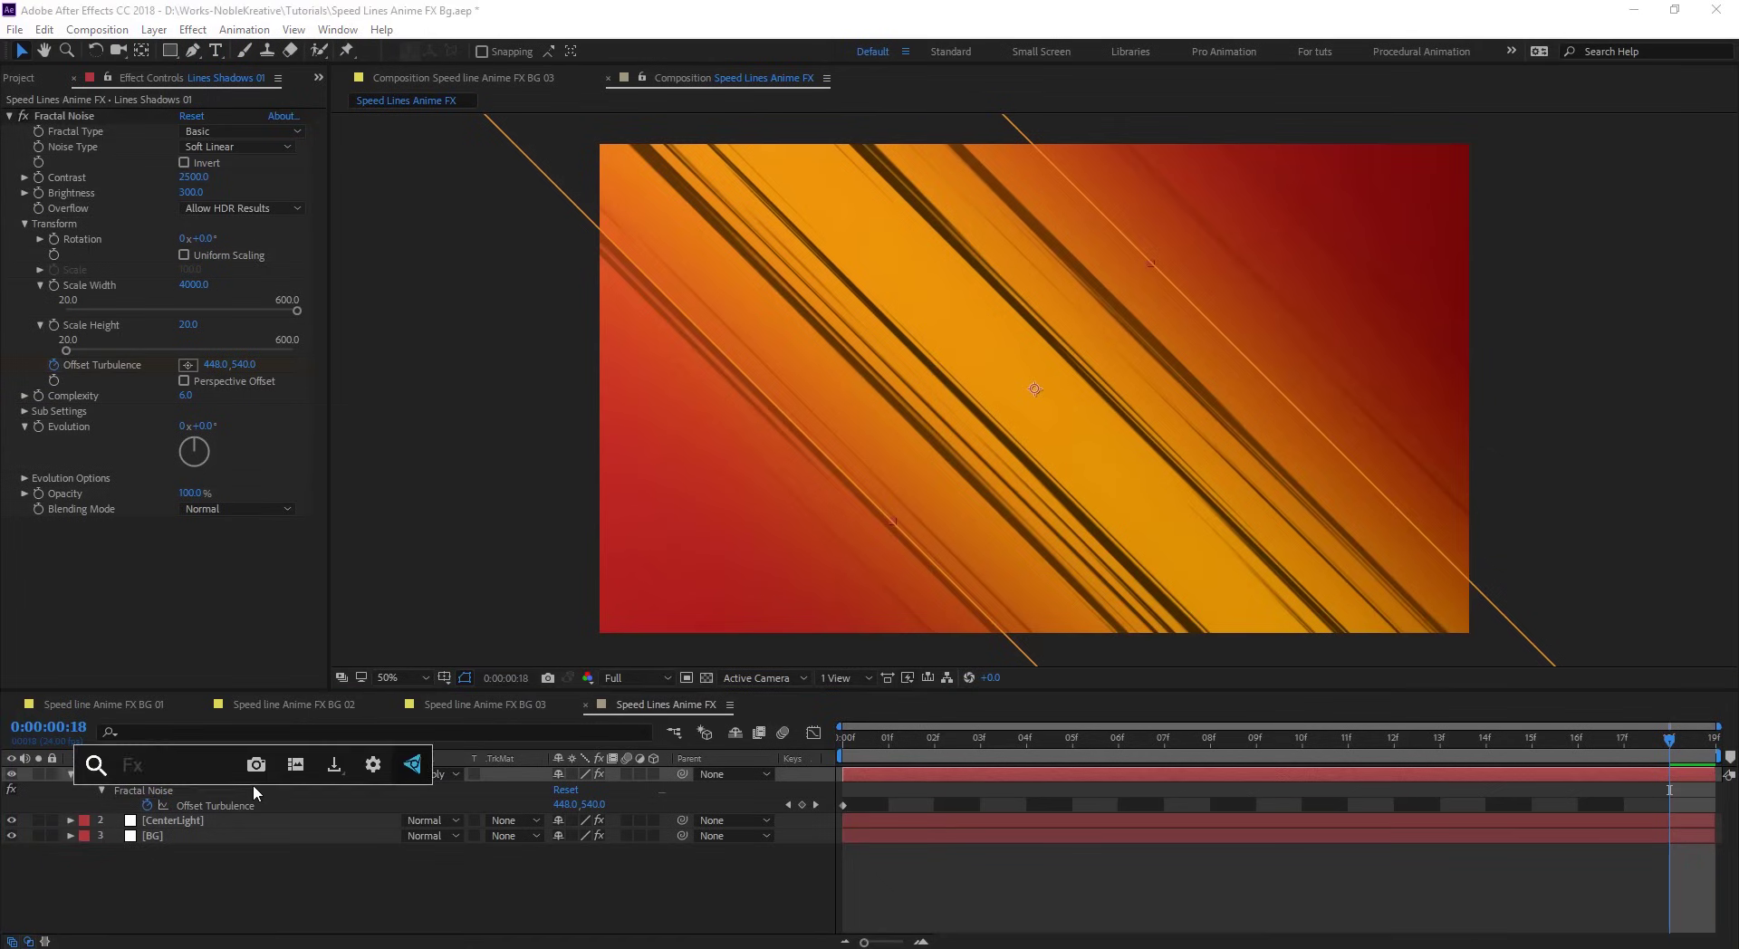
pyautogui.write('cc t')
pyautogui.press('Return')
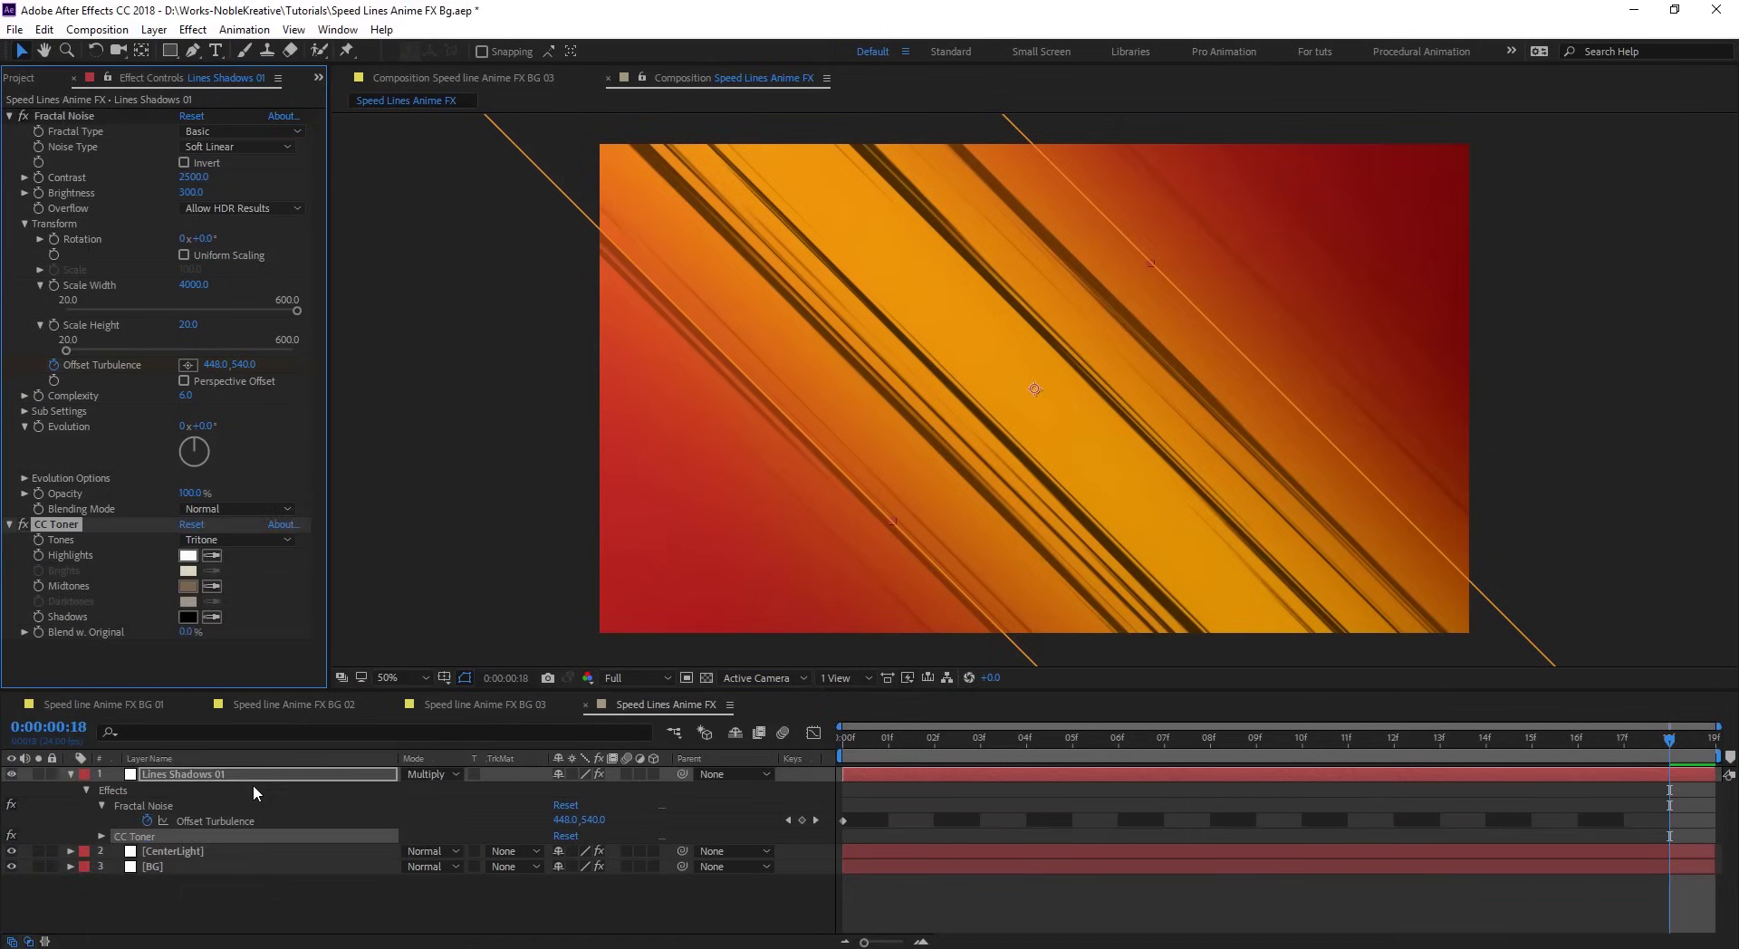
pyautogui.click(263, 541)
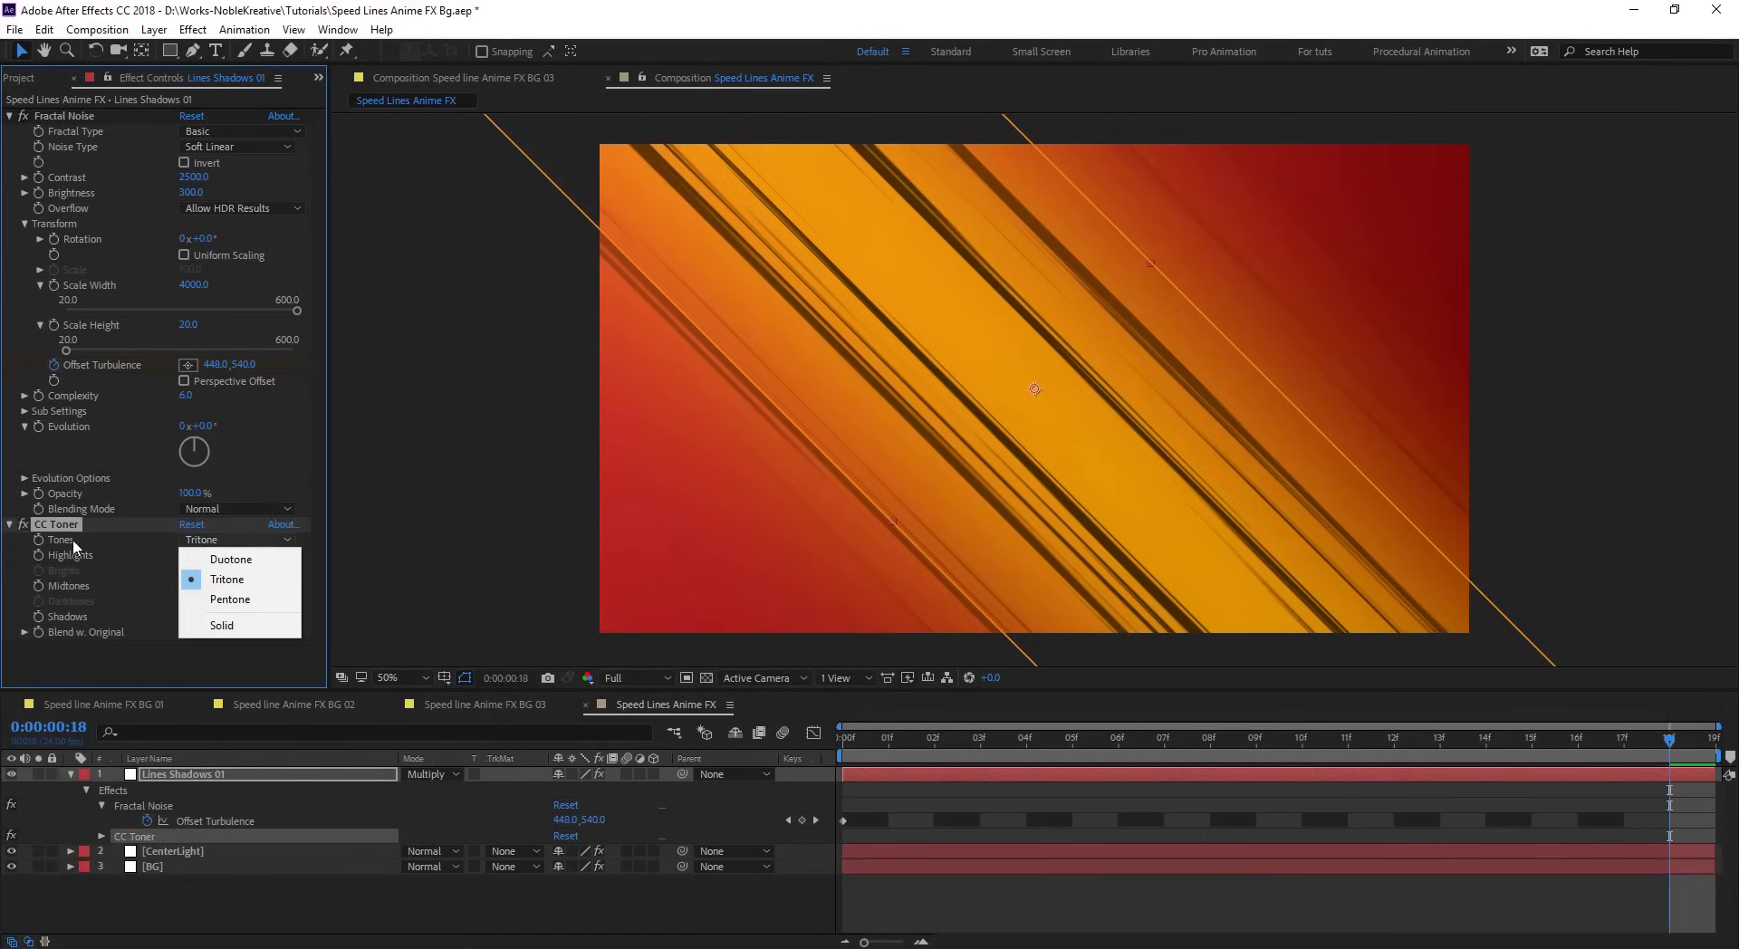
pyautogui.click(272, 561)
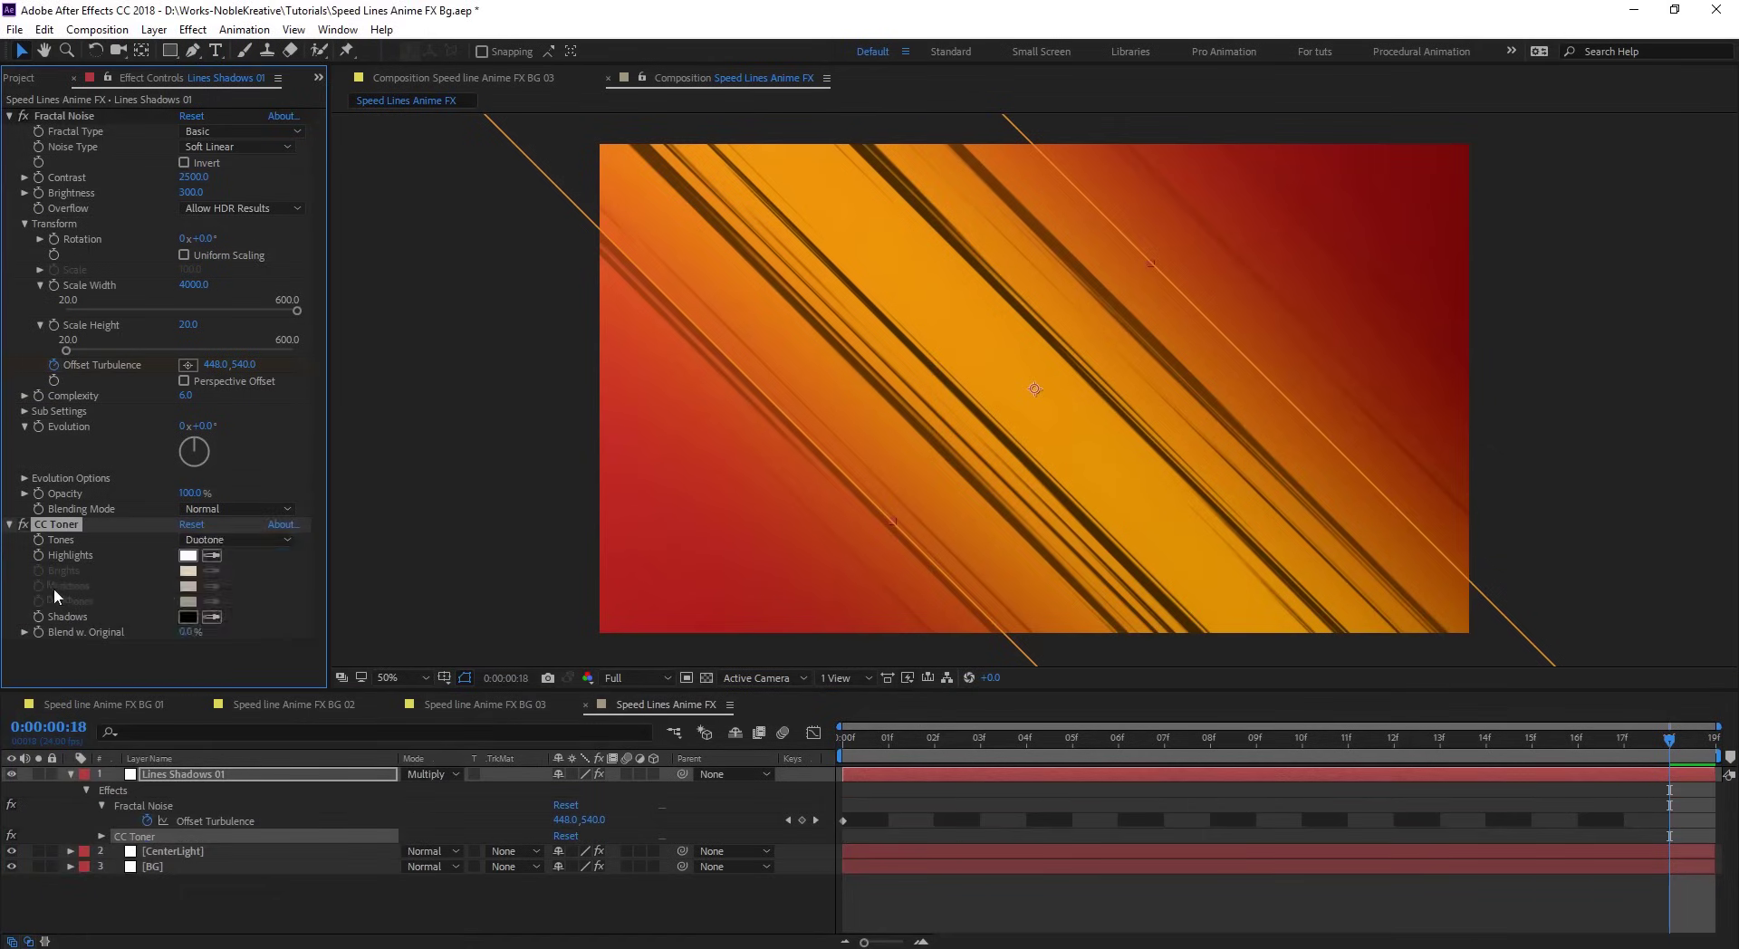
# - Set the CC Toner shadows color to a dark orange, 9C4600
pyautogui.click(189, 617)
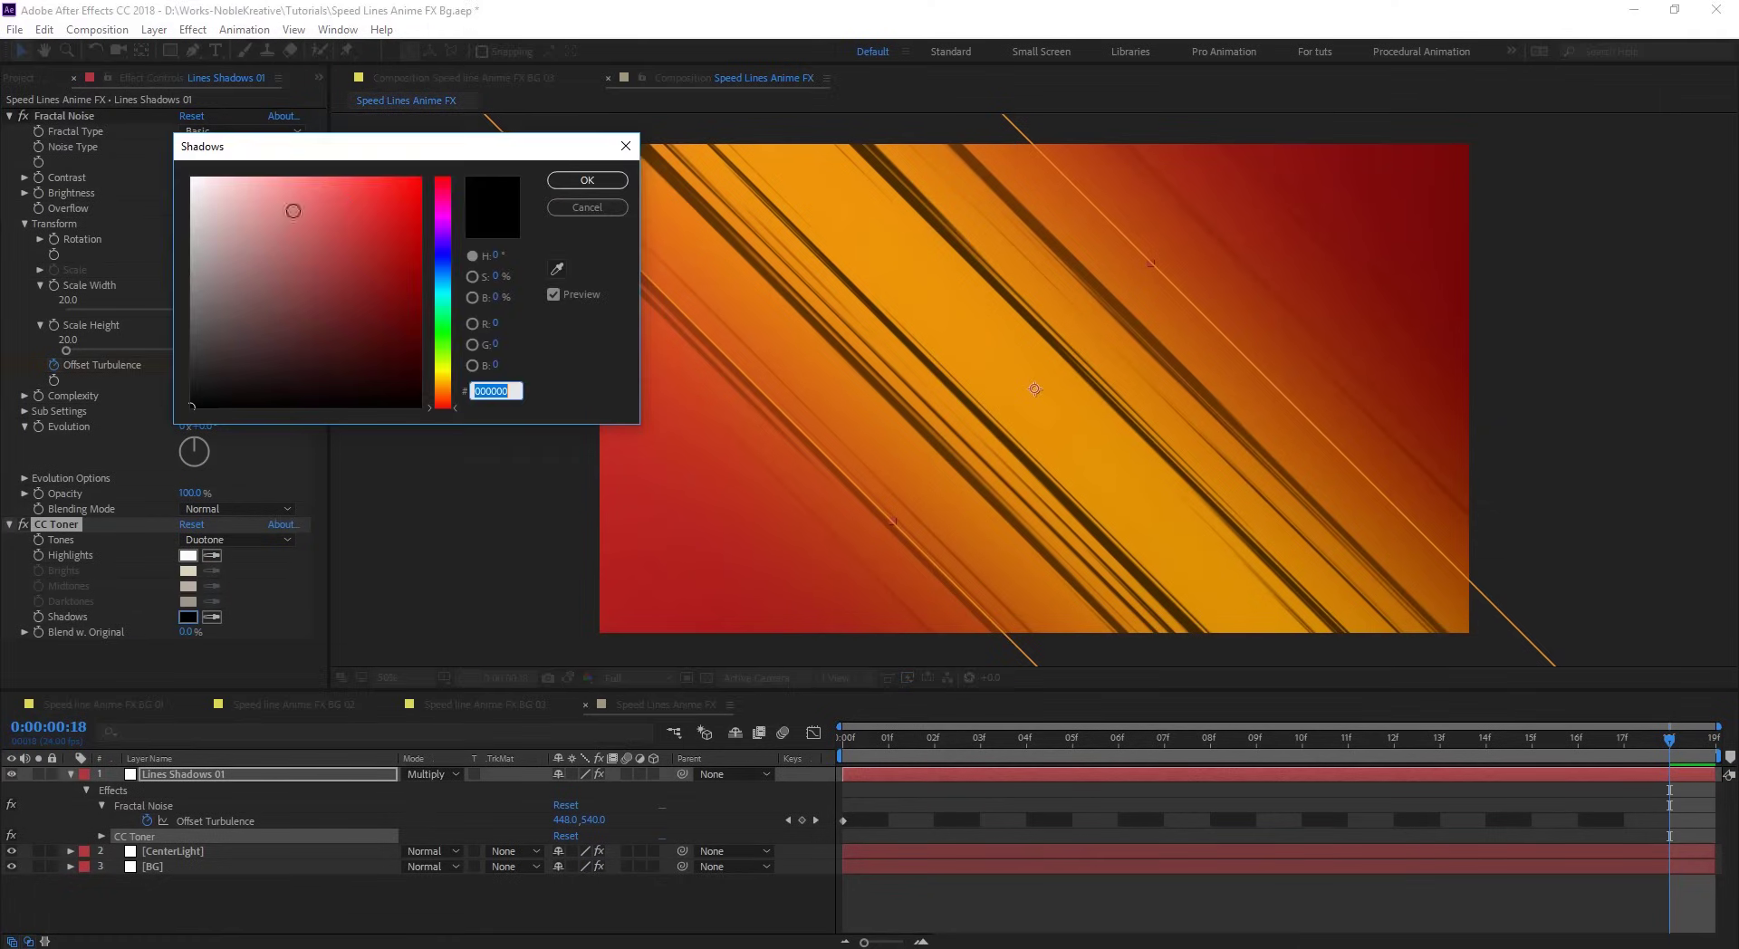
pyautogui.click(445, 396)
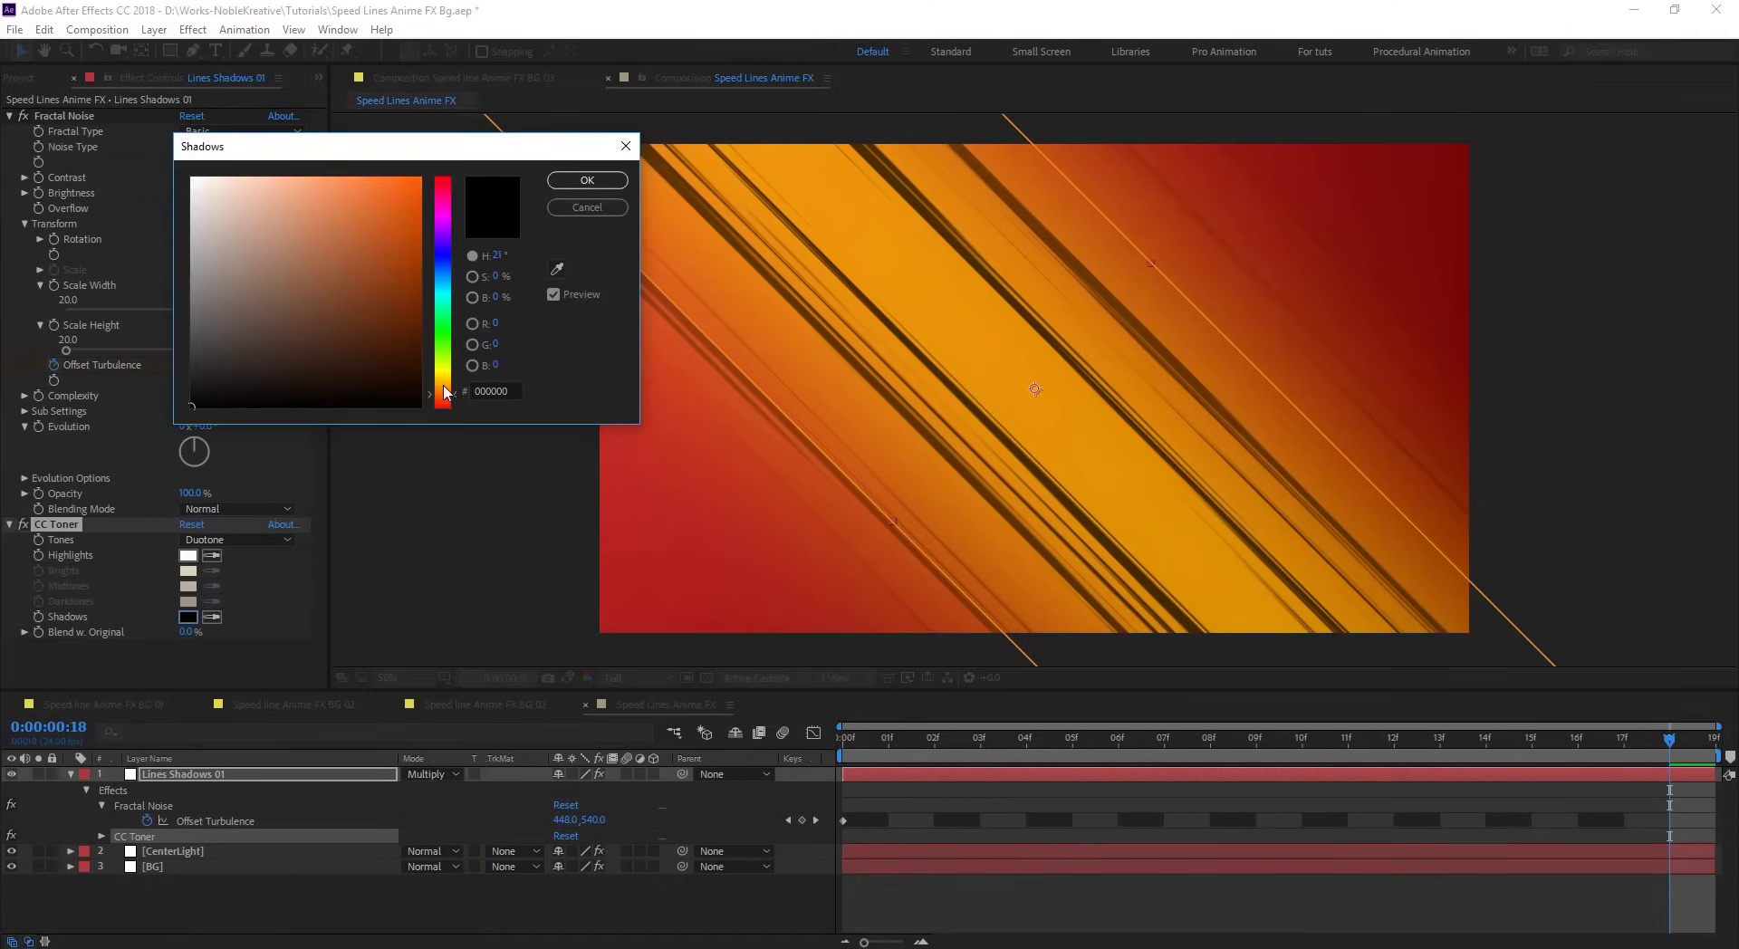
pyautogui.moveTo(397, 231); pyautogui.dragTo(444, 267)
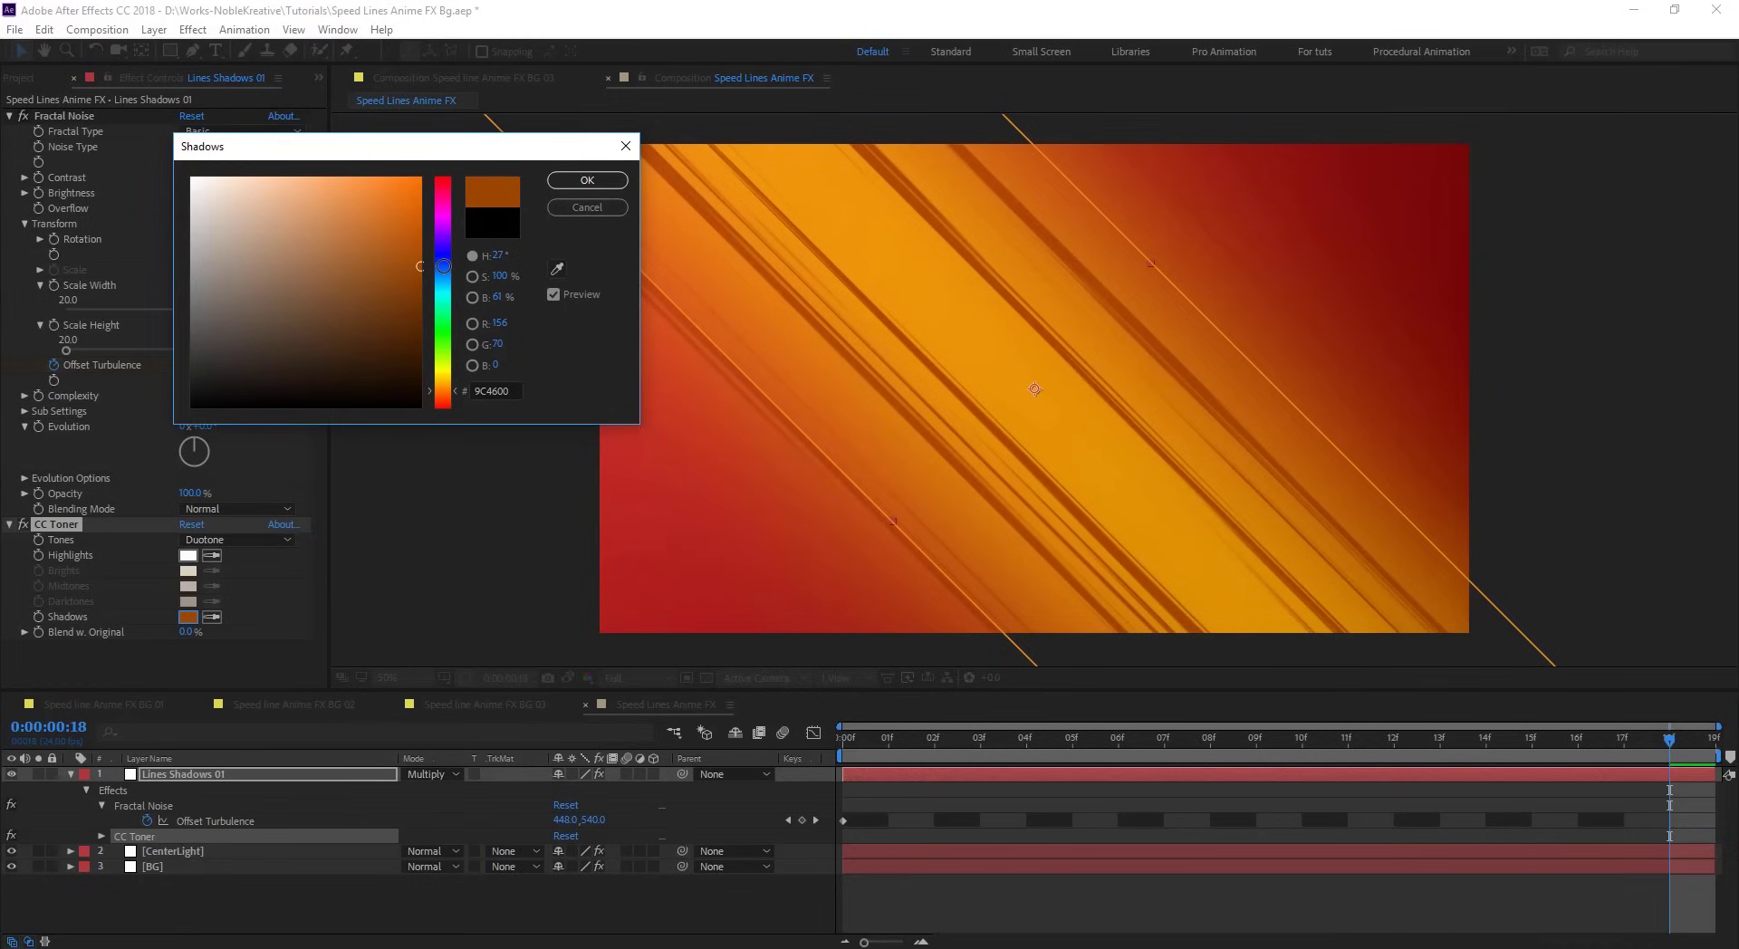
pyautogui.click(589, 180)
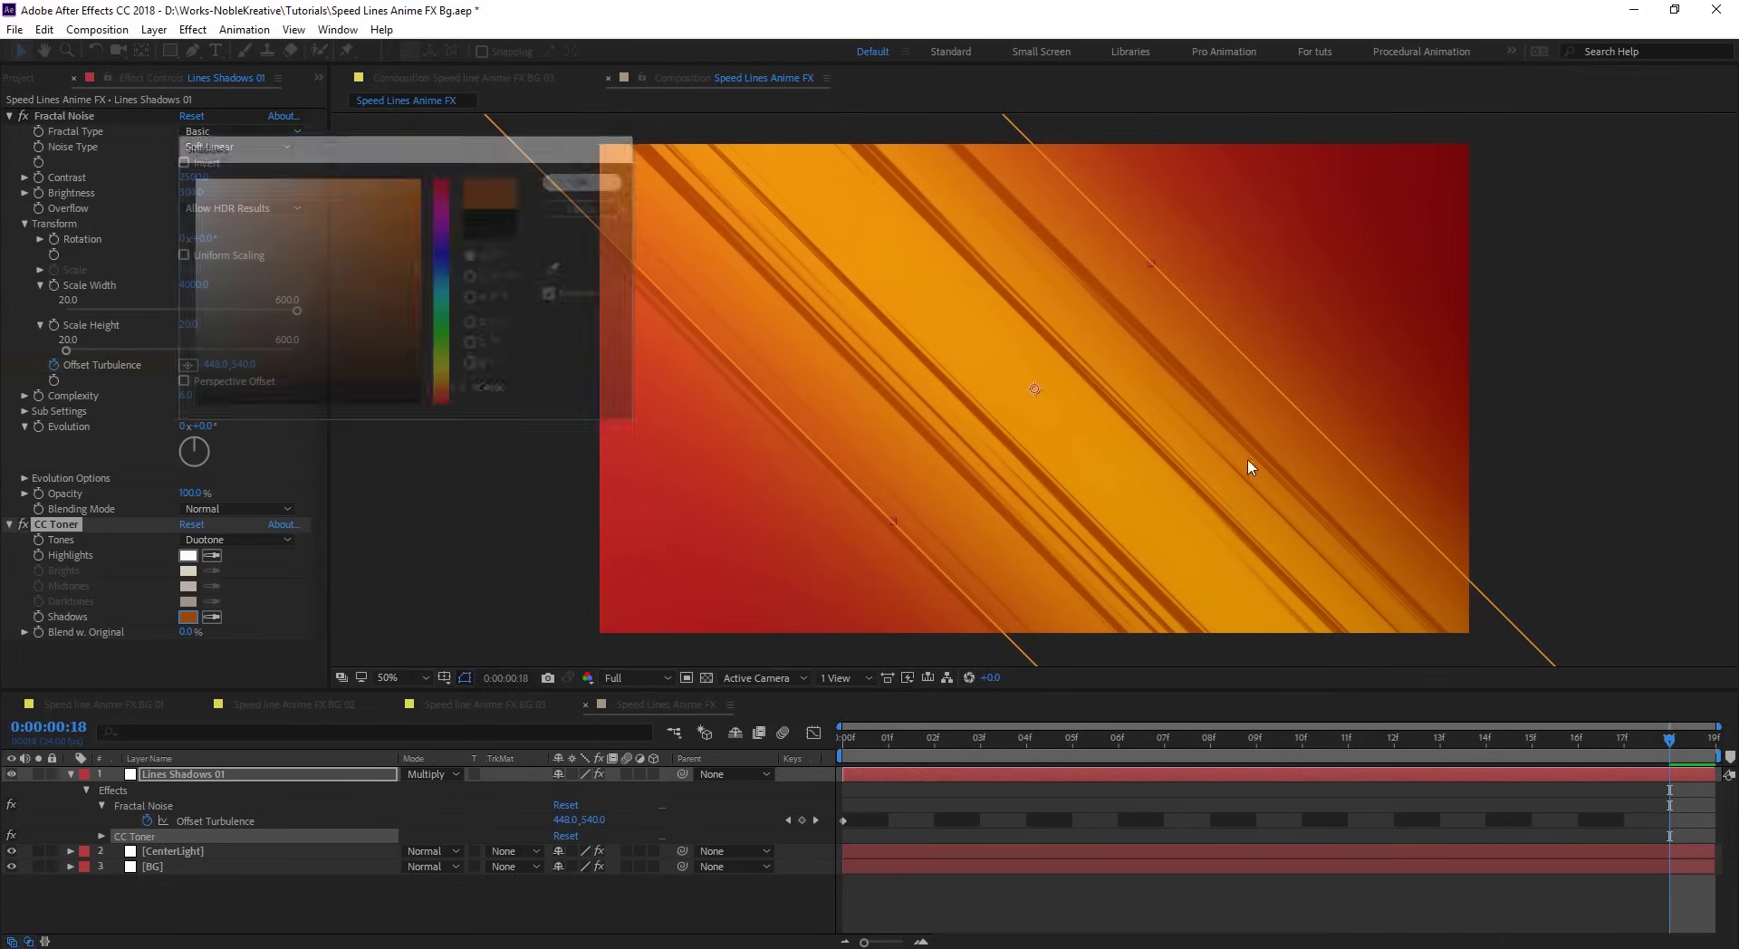
# - Duplicate the Lines Shadows 01 layer and raise the copy's Fractal Noise contrast to about 2601 and brightness to 472
pyautogui.click(262, 780)
pyautogui.hotkey('ctrl', 'd')
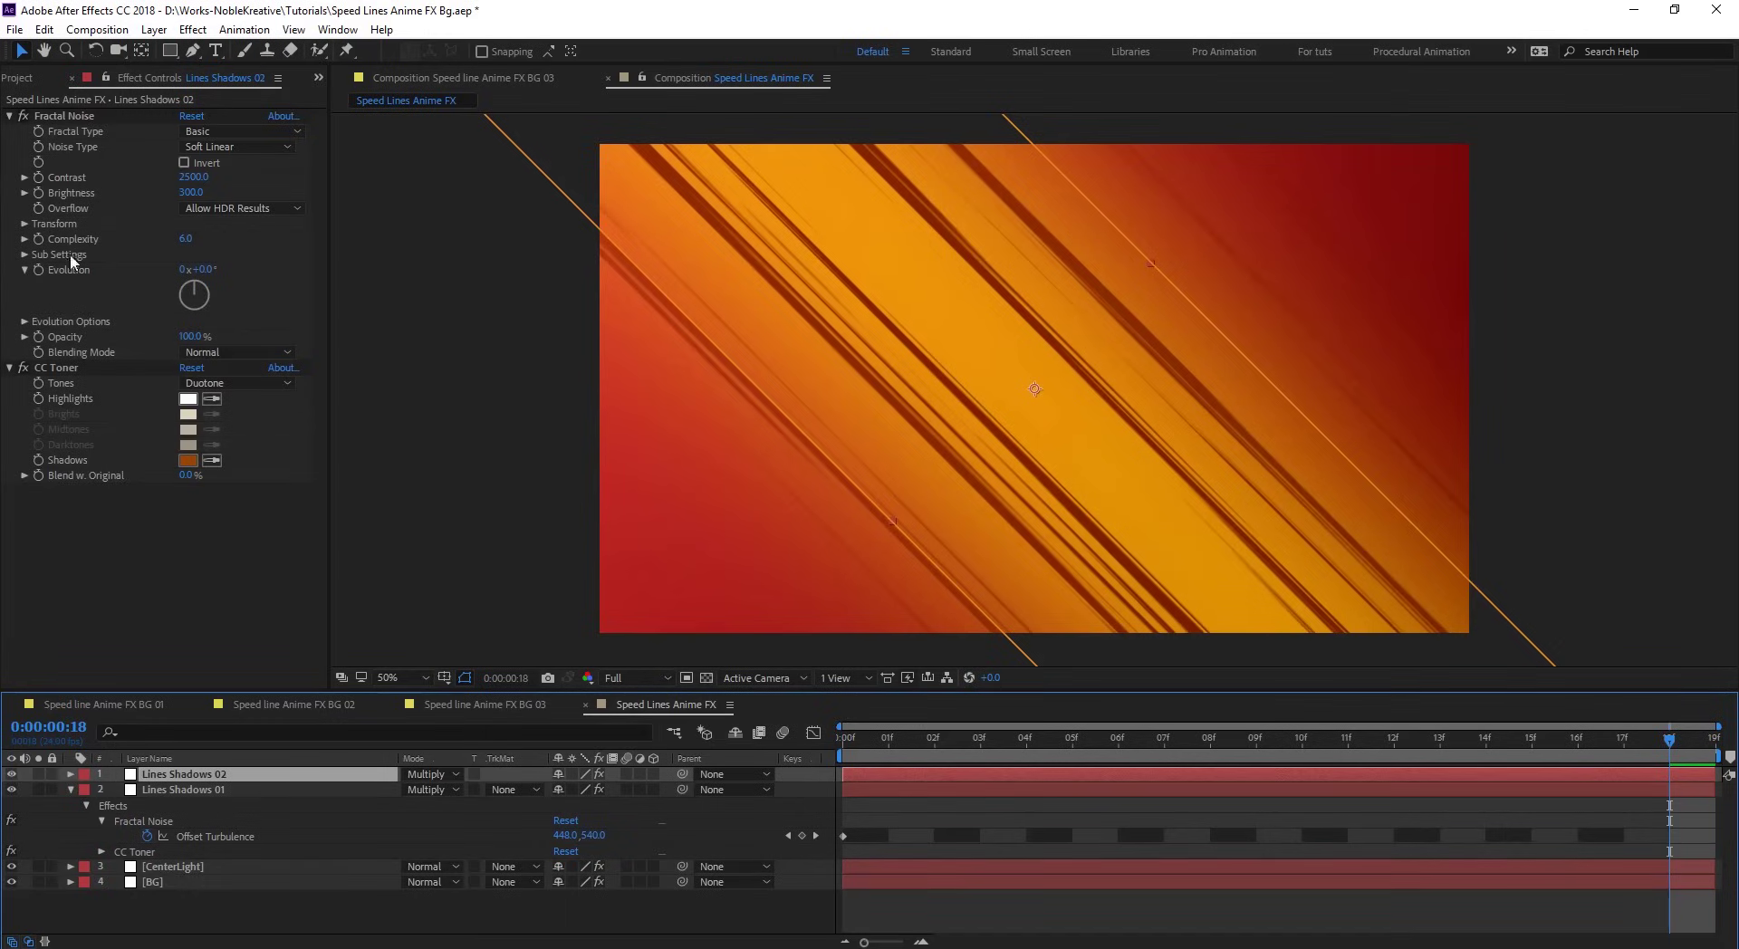
pyautogui.moveTo(207, 177); pyautogui.dragTo(343, 199)
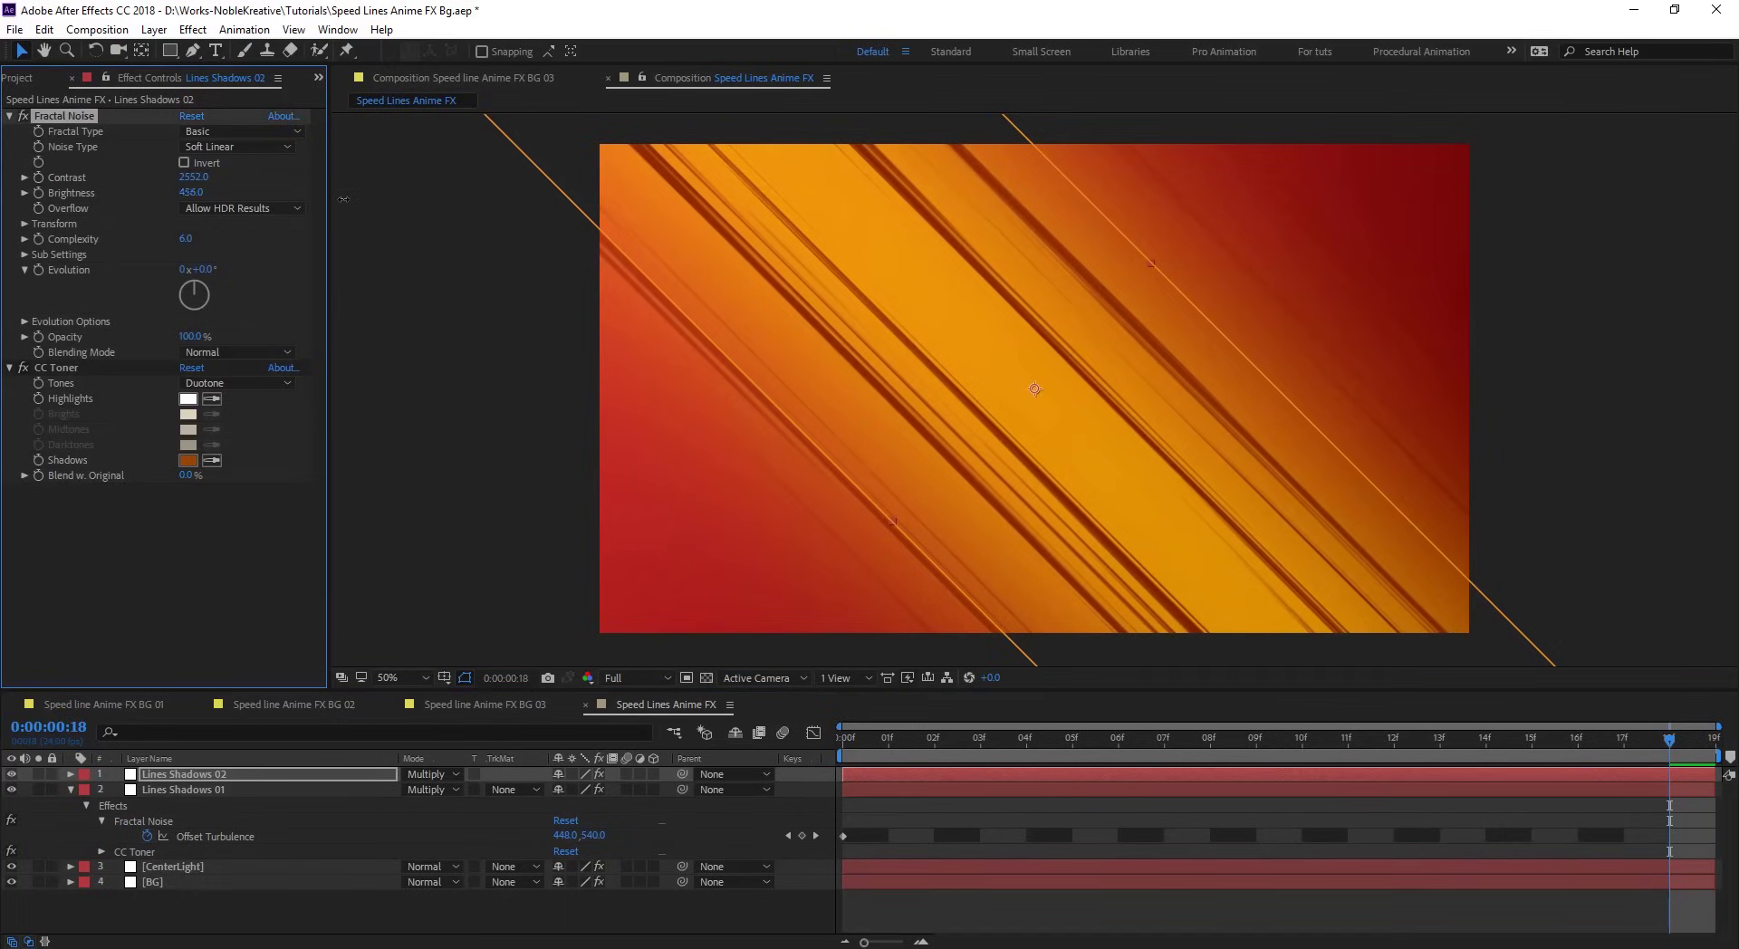
pyautogui.click(12, 775)
pyautogui.click(11, 776)
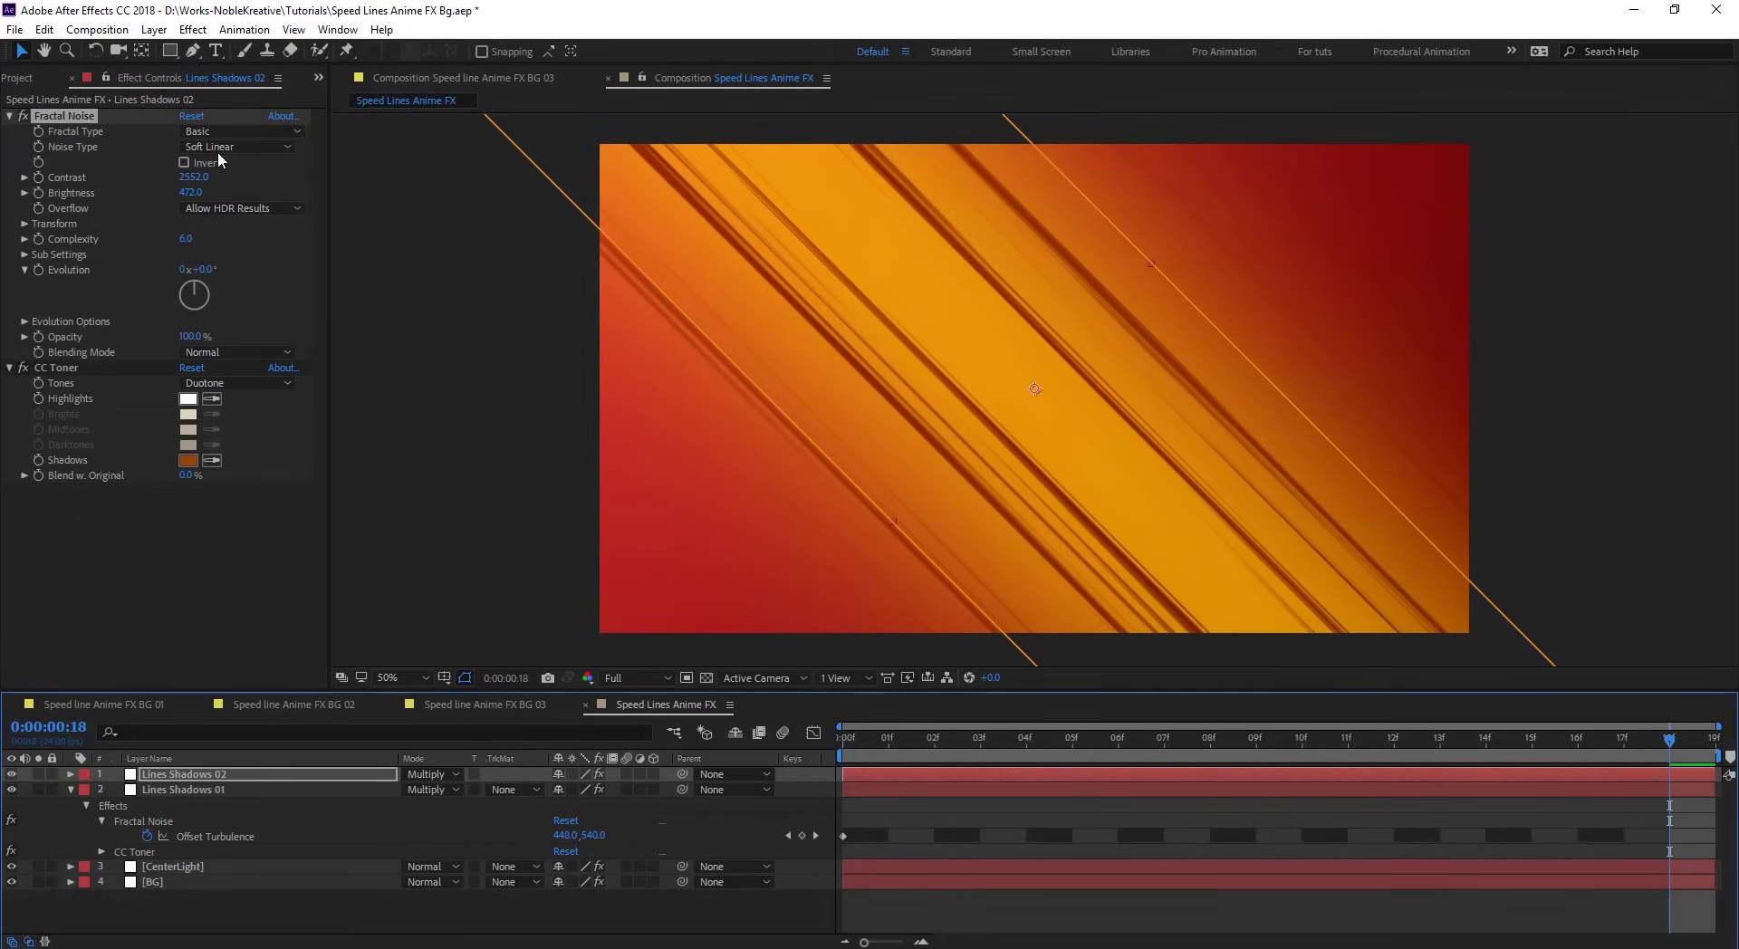
pyautogui.moveTo(193, 185); pyautogui.dragTo(217, 185)
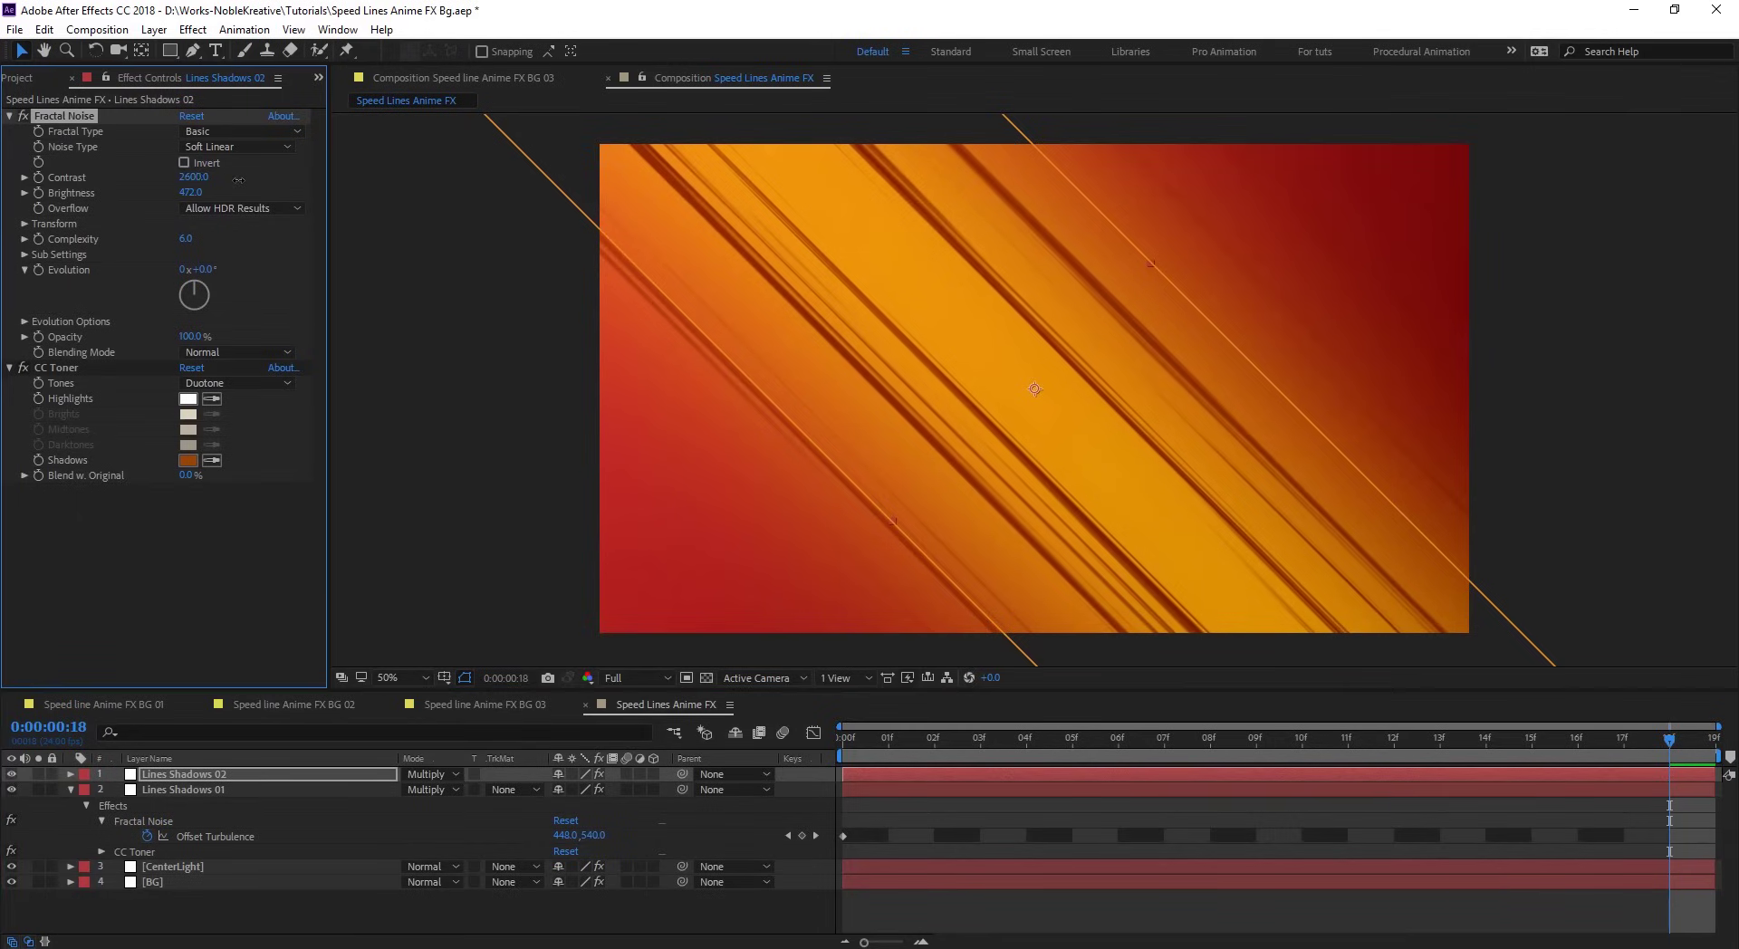
# - Increase the Lines Shadows 02 Fractal Noise Scale Width to about 4677 and Scale Height to about 31
pyautogui.click(25, 224)
pyautogui.moveTo(197, 299)
pyautogui.mouseDown()
pyautogui.moveTo(211, 284)
pyautogui.moveTo(194, 324)
pyautogui.mouseUp()
pyautogui.click(40, 285)
pyautogui.click(40, 324)
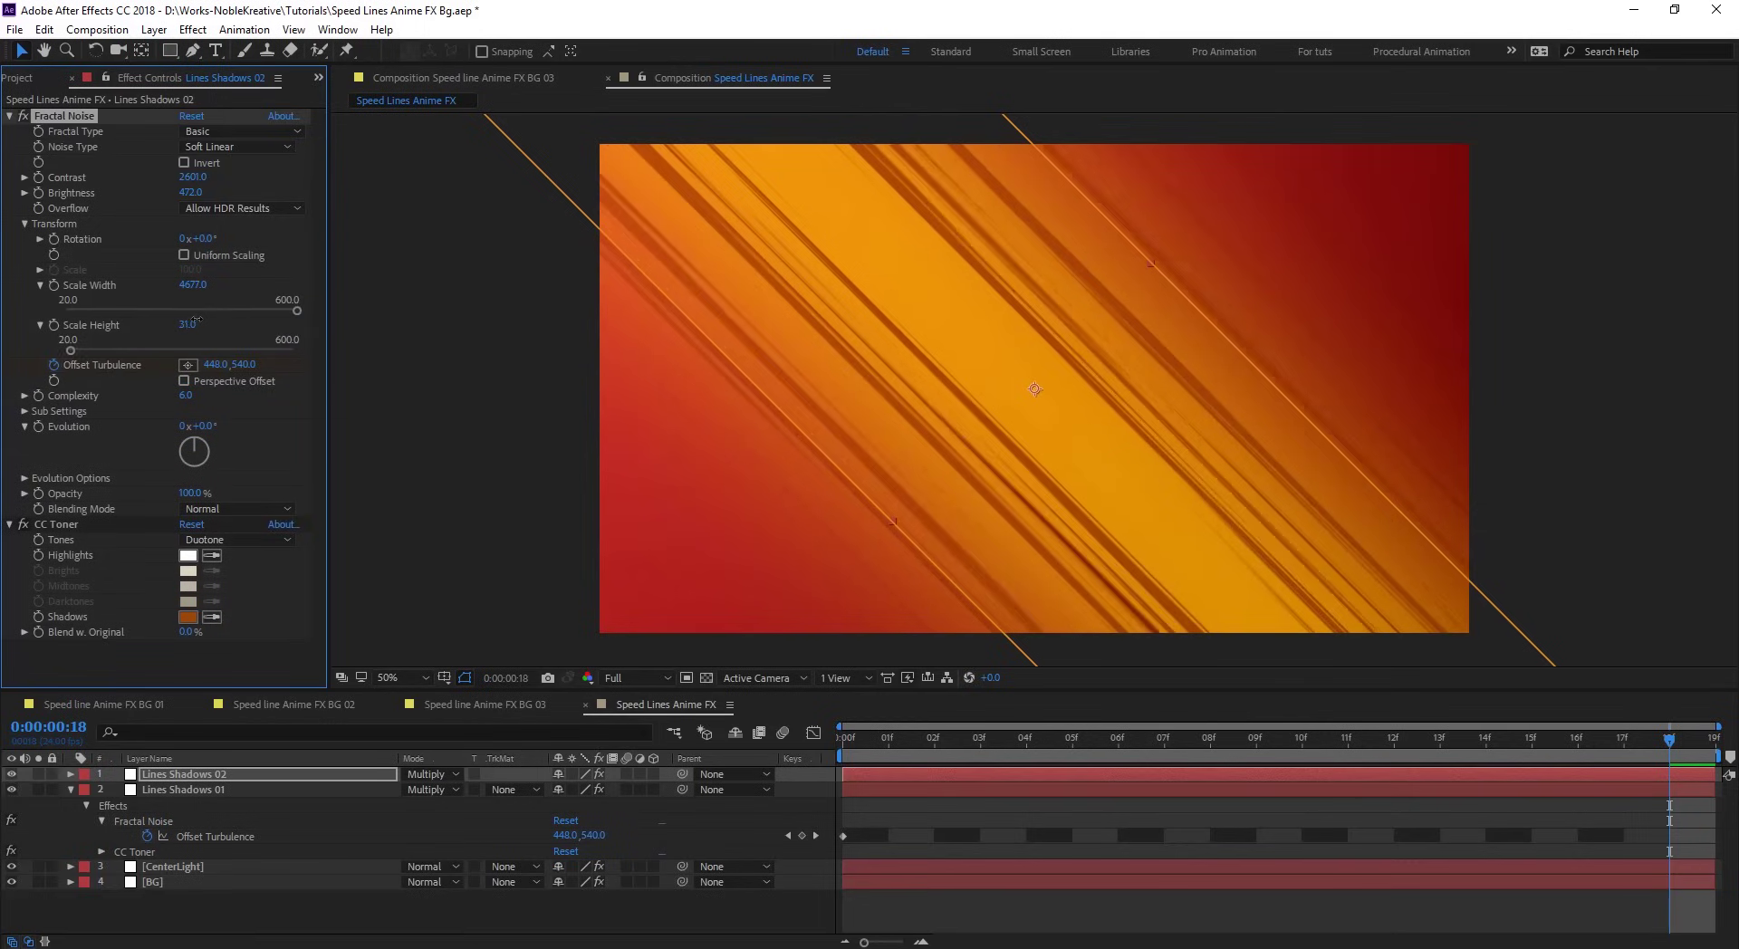
# - Lower the Lines Shadows 02 Fractal Noise brightness to about 219 and contrast to about 2248
pyautogui.moveTo(190, 192); pyautogui.dragTo(124, 193)
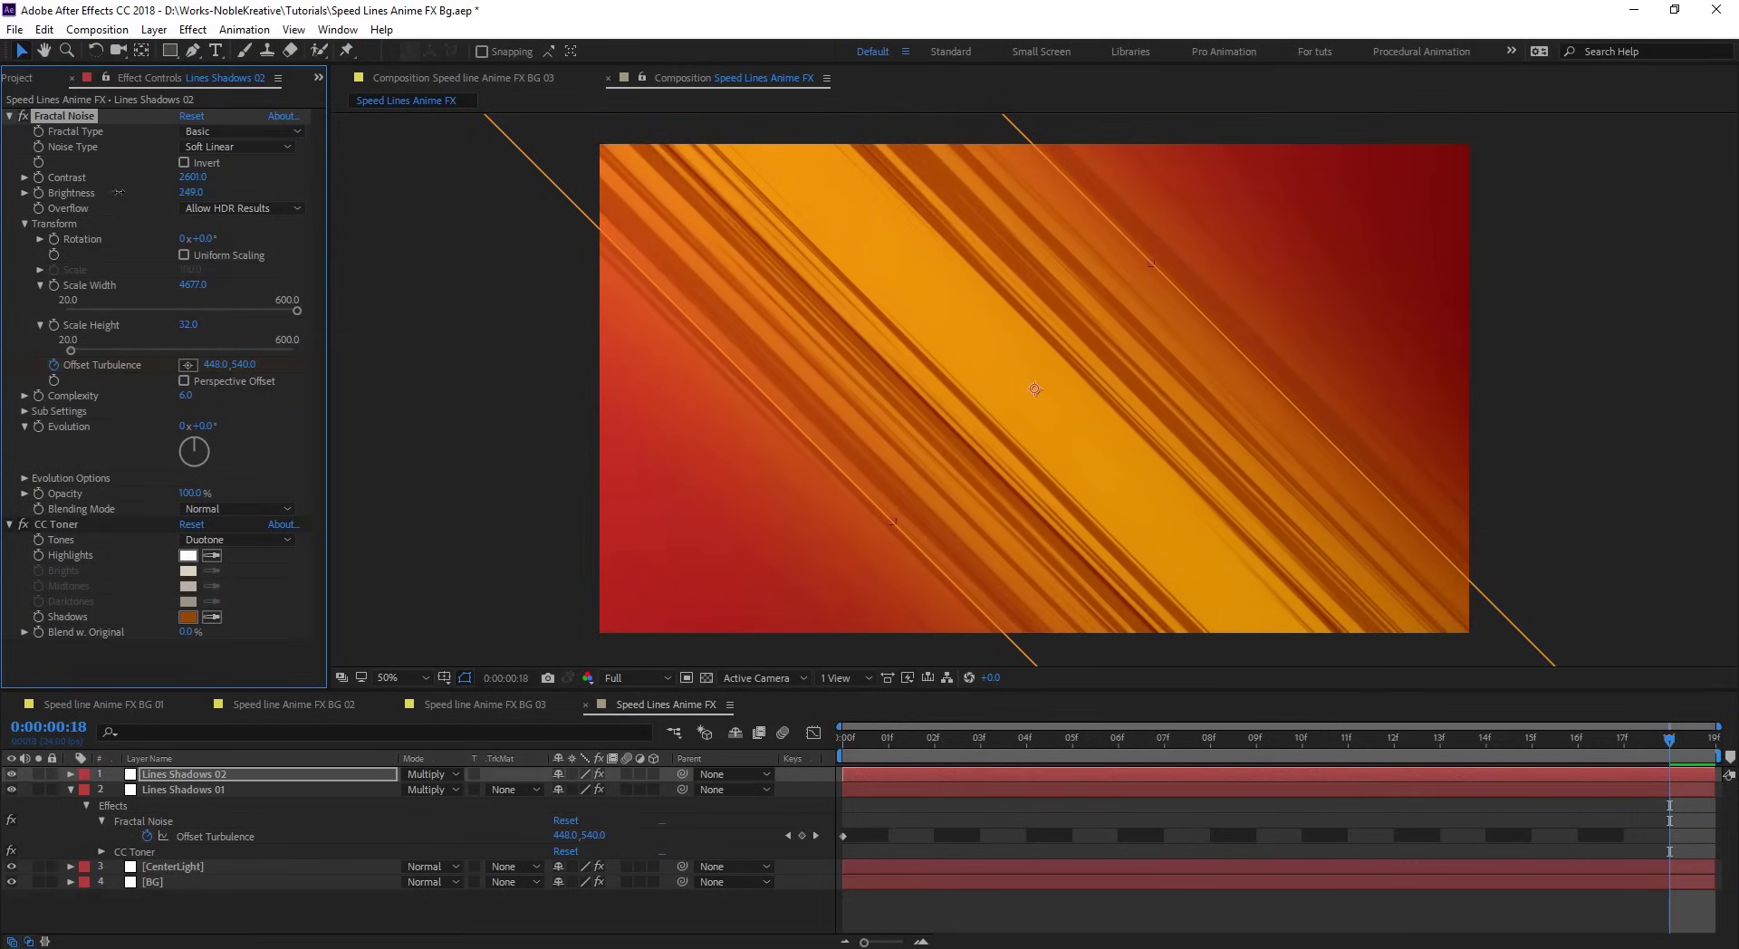
pyautogui.moveTo(192, 177); pyautogui.dragTo(401, 198)
pyautogui.moveTo(128, 211); pyautogui.dragTo(4, 257)
# - Animate the Lines Shadows 02 Fractal Noise Evolution with the expression time*-200 and preview the playback
pyautogui.keyDown('alt'); pyautogui.click(40, 426); pyautogui.keyUp('alt')
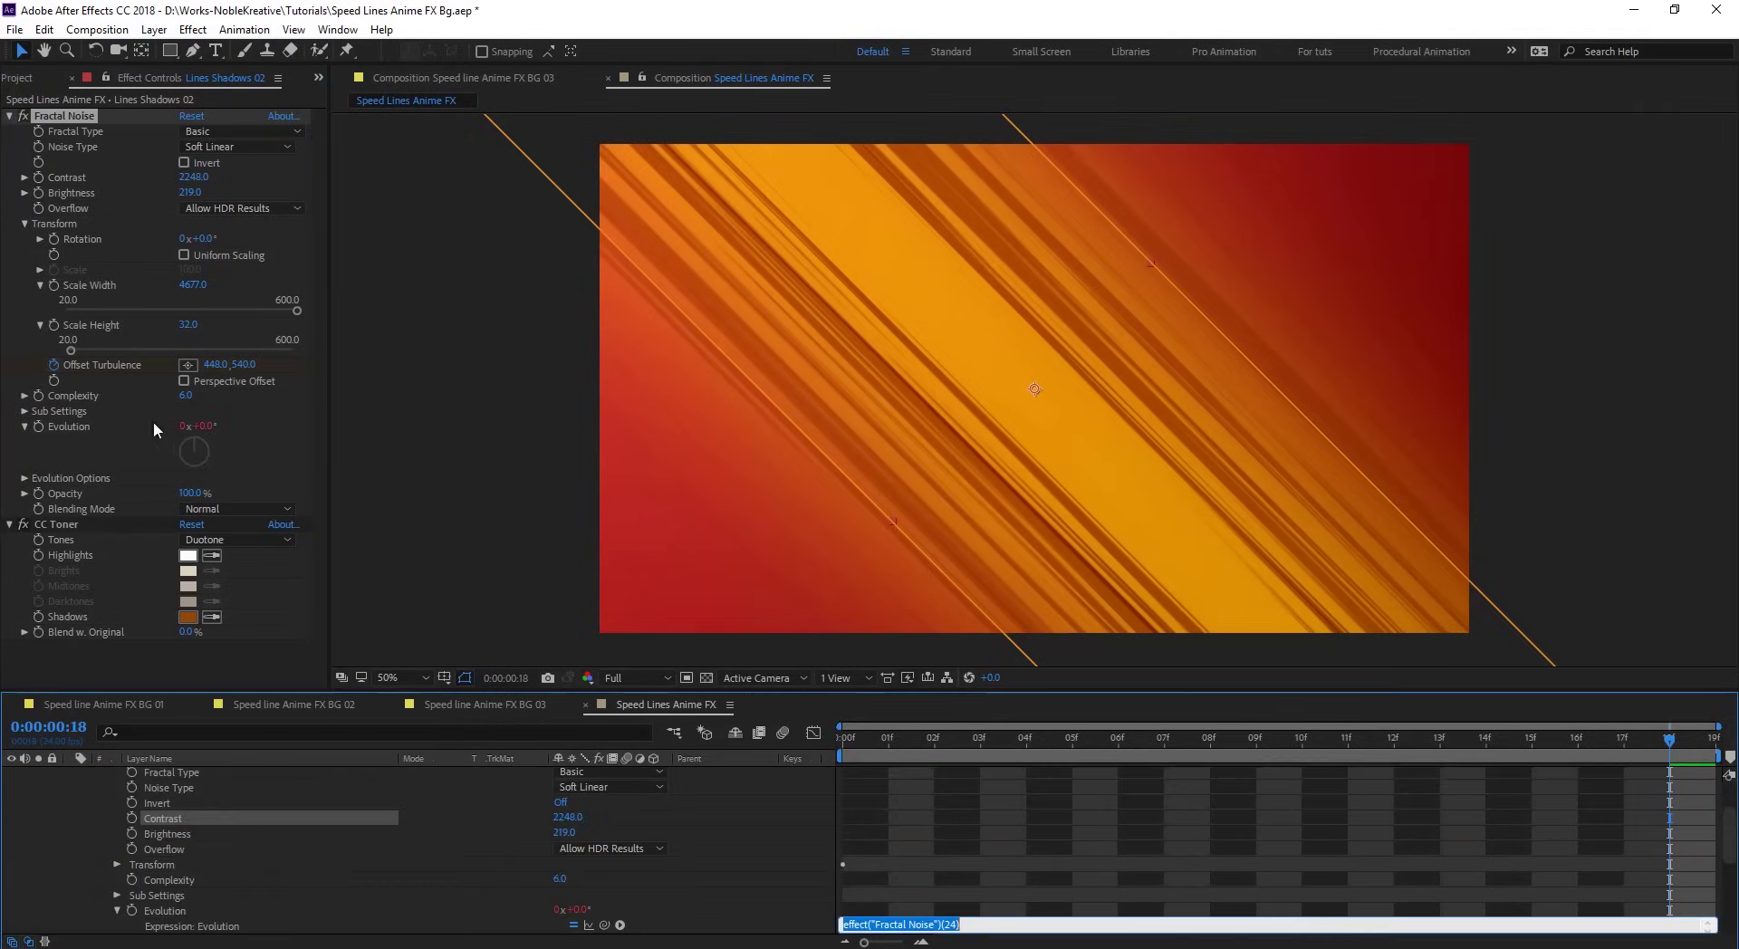
pyautogui.write('time*-200')
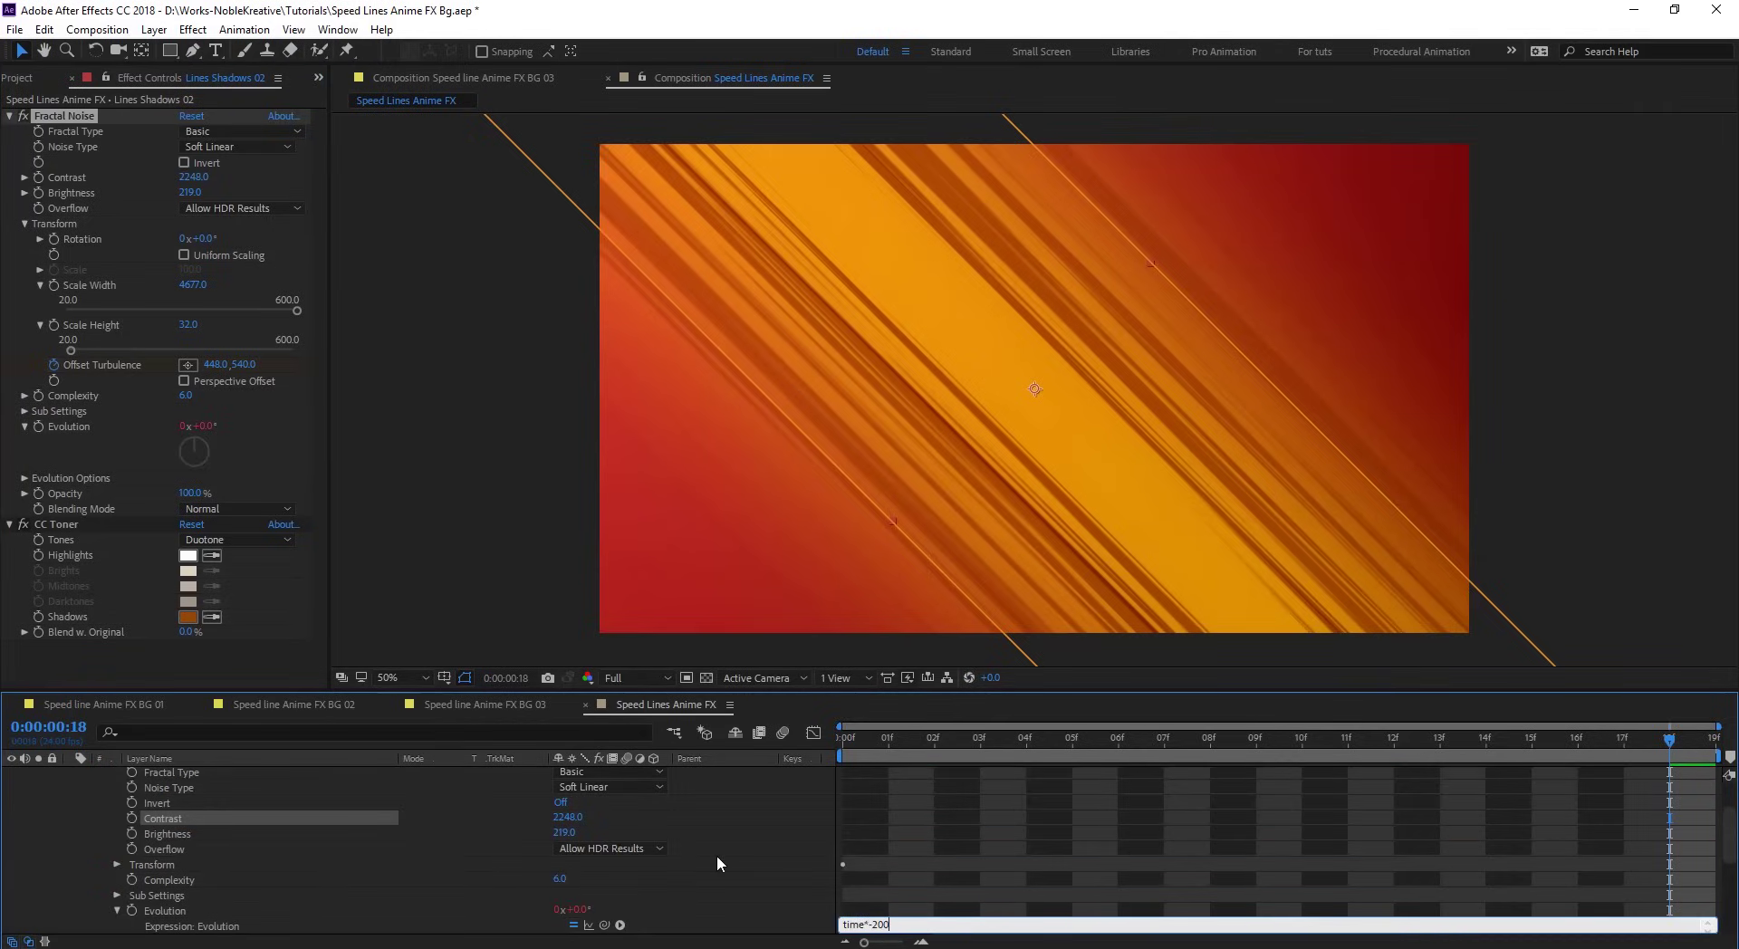
pyautogui.press('KP_Enter')
pyautogui.press('space')
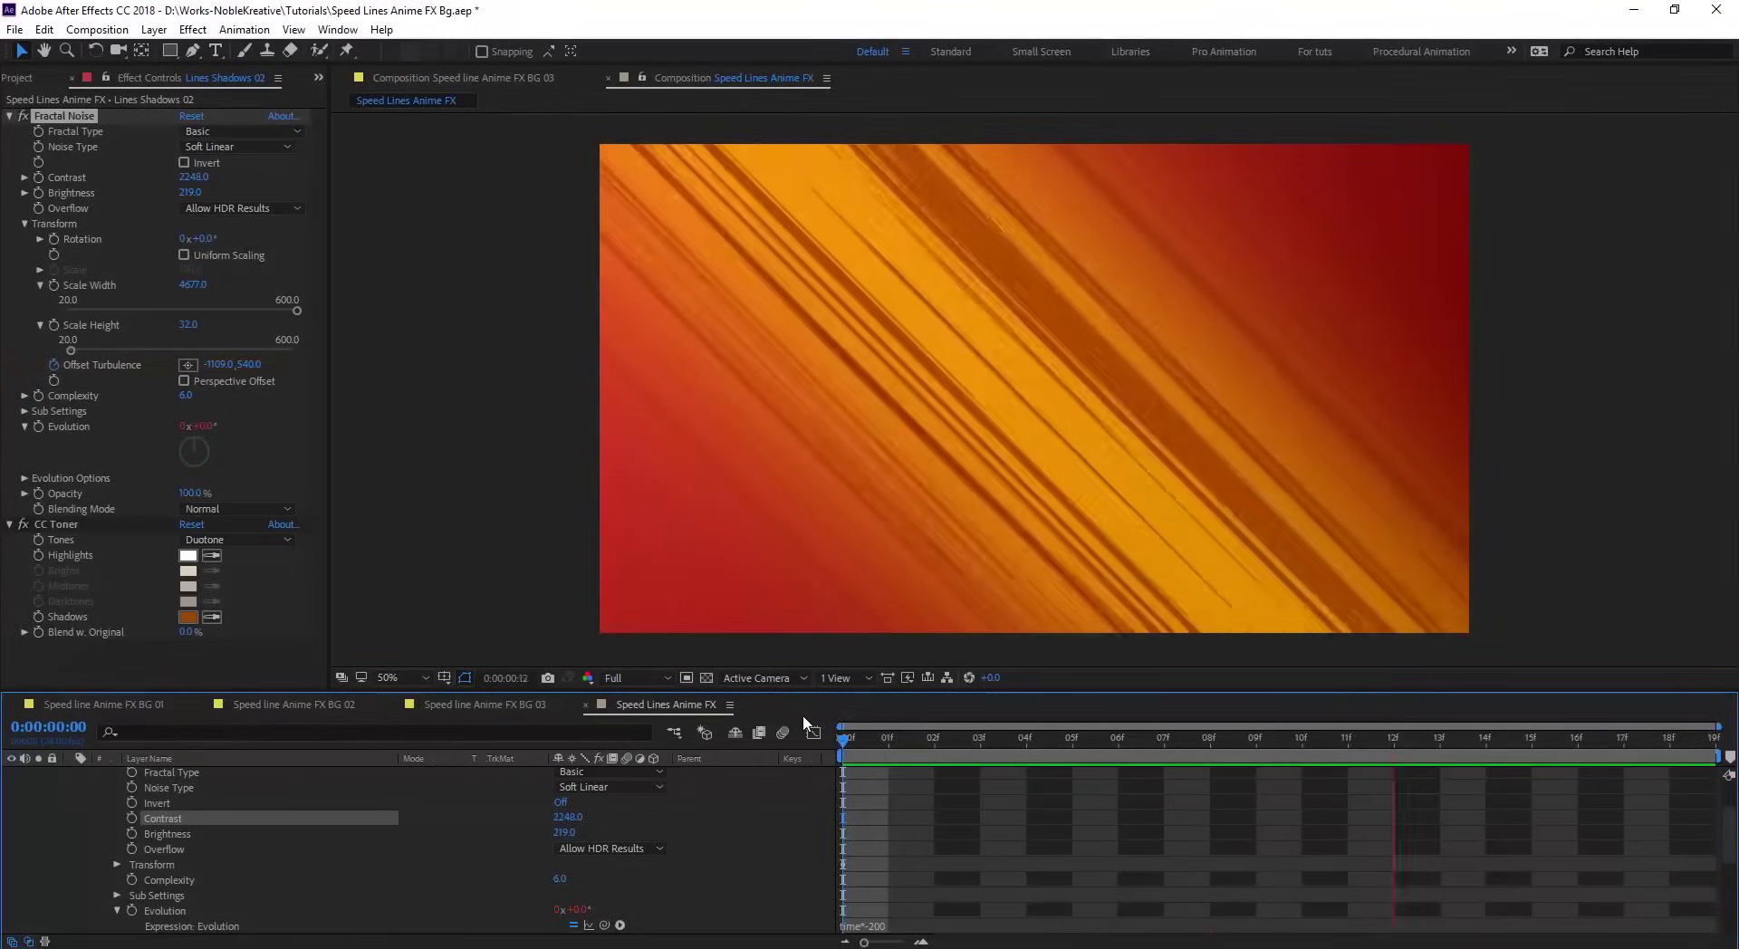
pyautogui.press('space')
# - Duplicate the Lines Shadows 02 layer and collapse the original layer's properties
pyautogui.scroll(3, 203, 815)
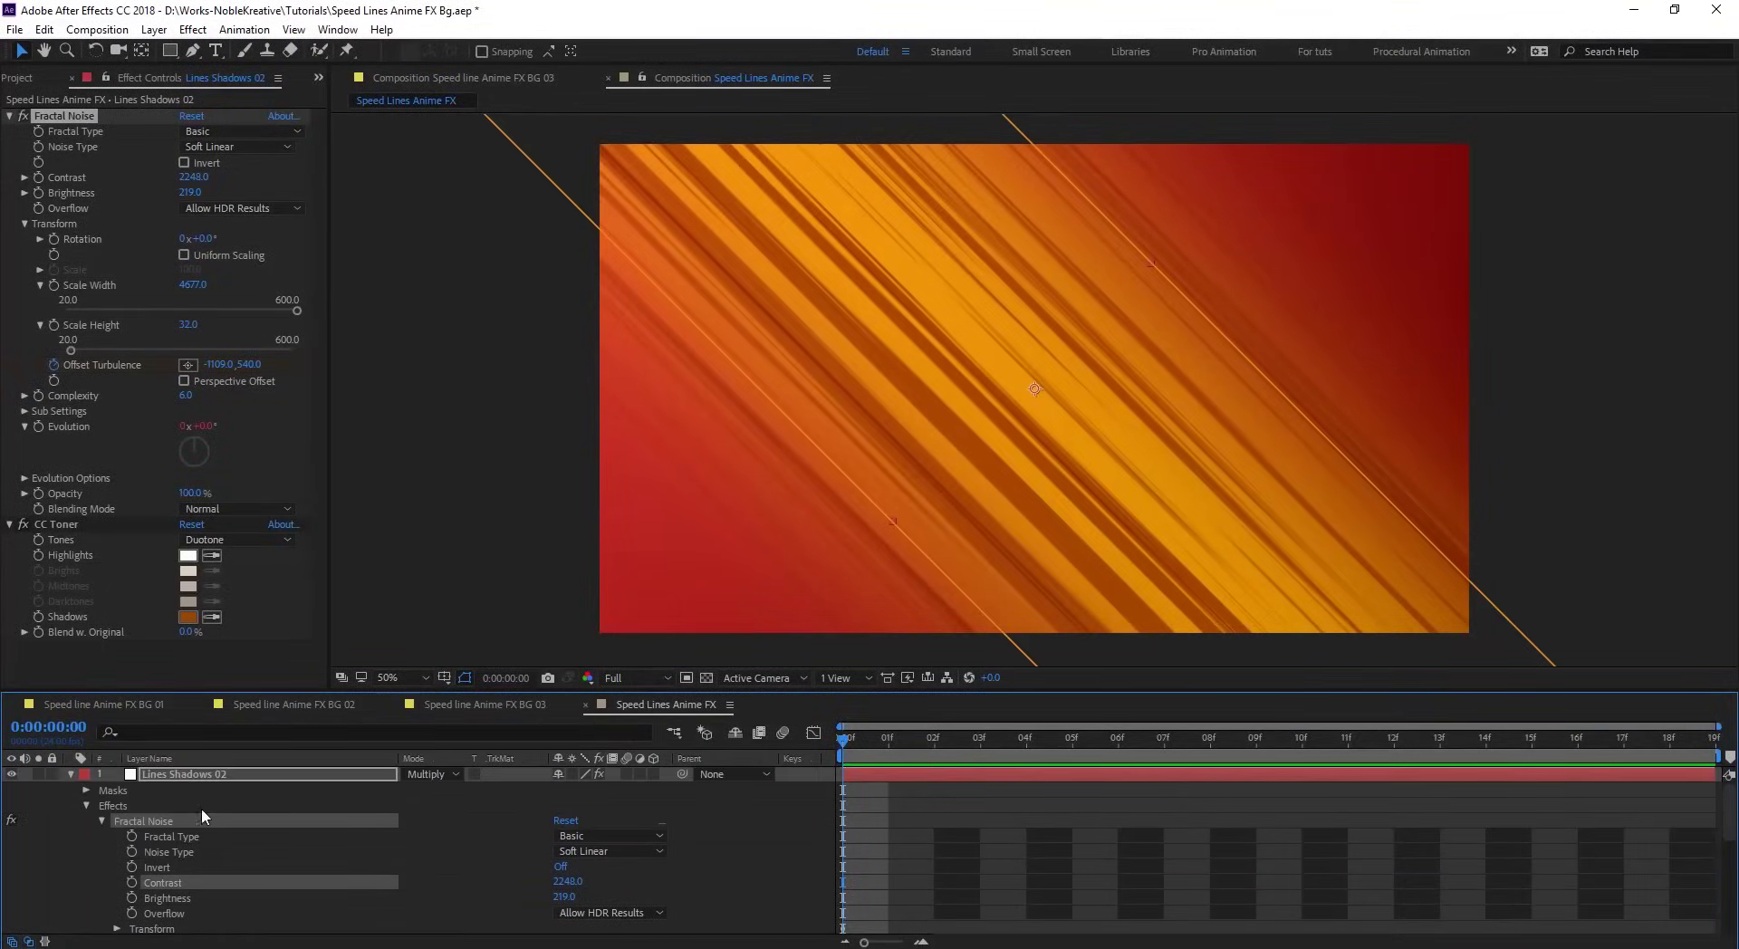
pyautogui.click(203, 776)
pyautogui.hotkey('ctrl', 'd')
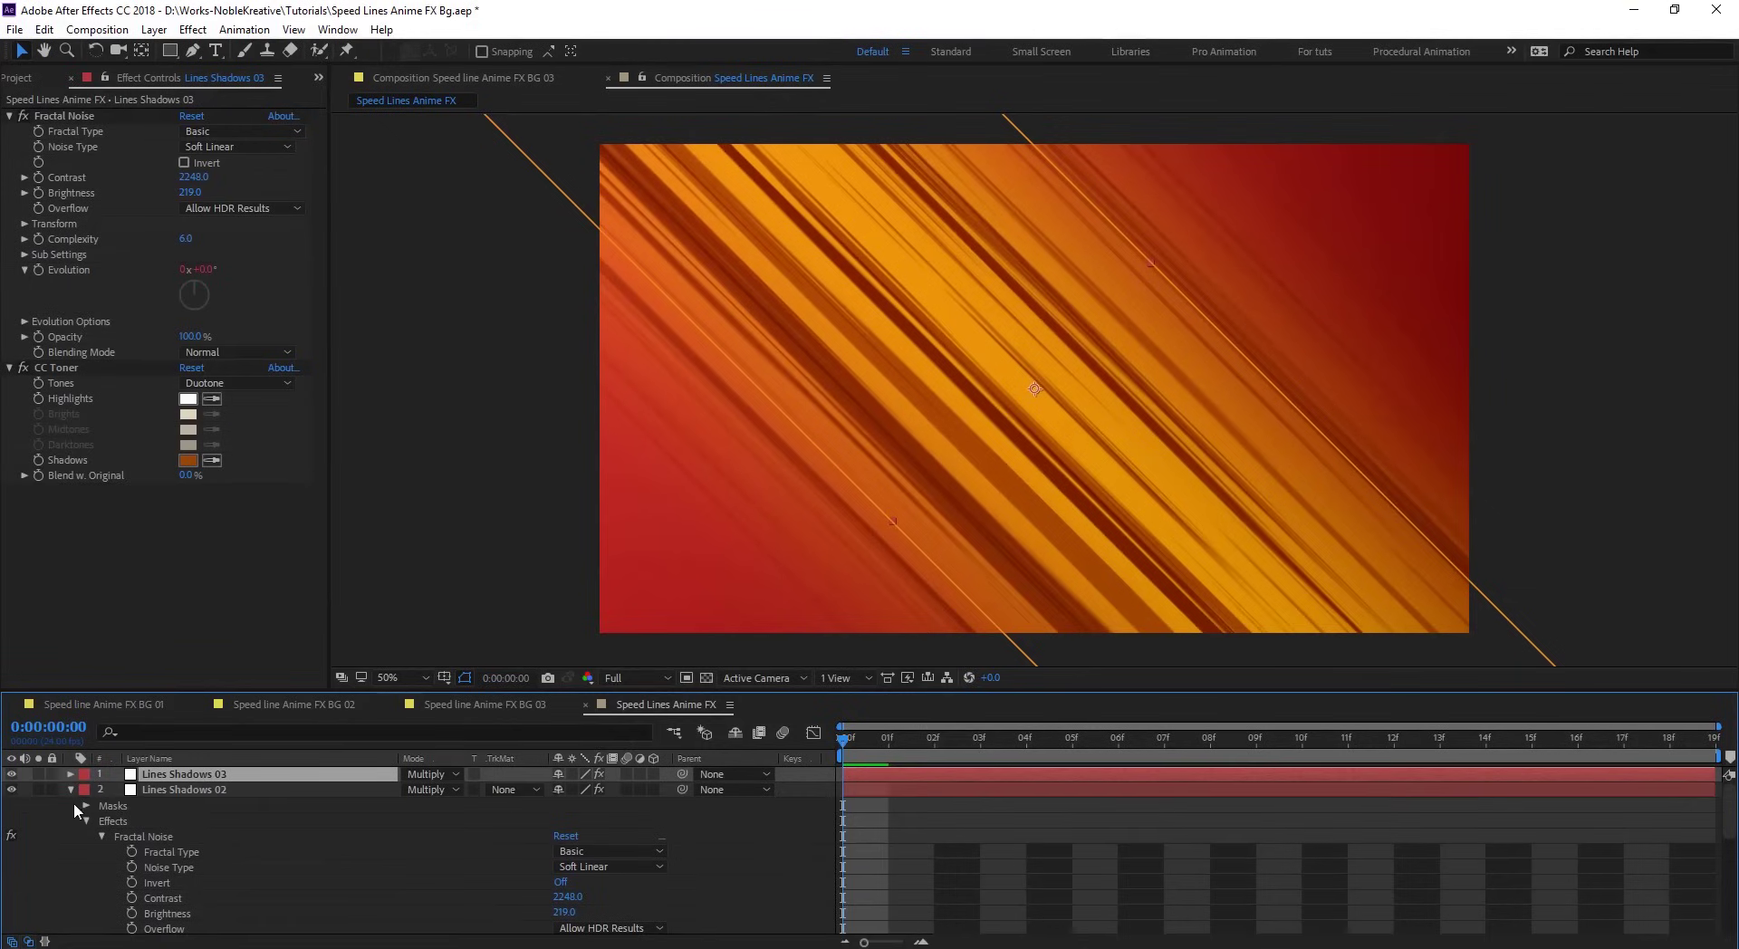
pyautogui.click(70, 790)
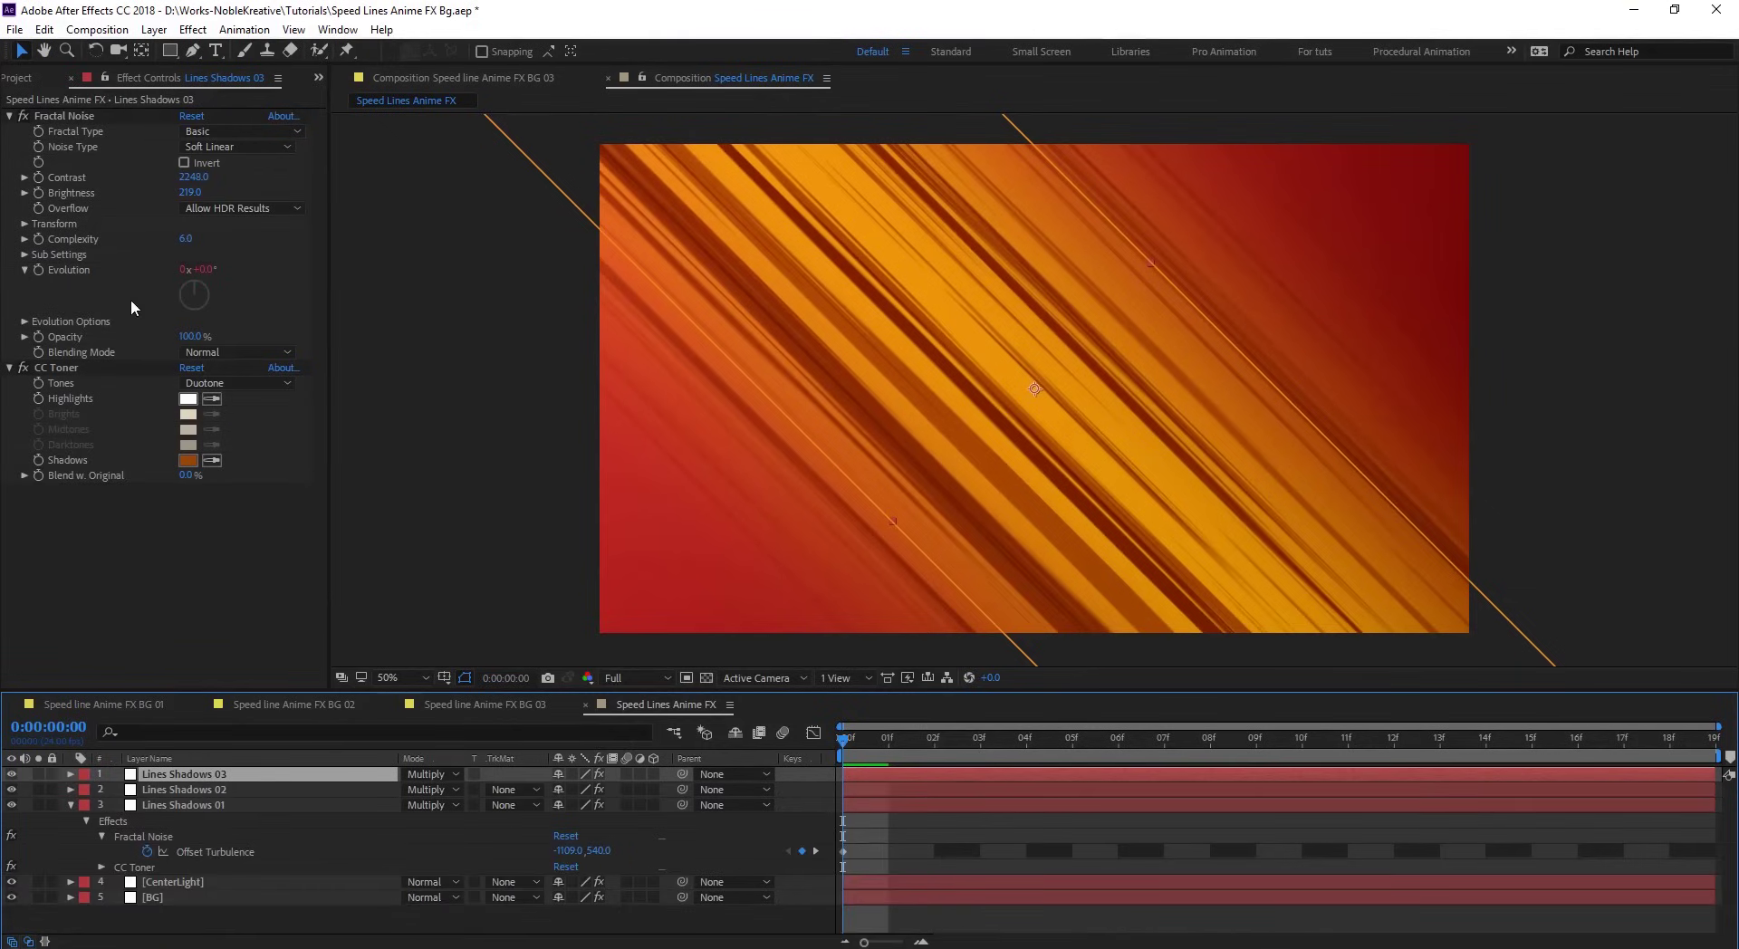
# - Set the Fractal Noise Scale Height of the Lines Shadows 03 layer to 60
pyautogui.click(26, 223)
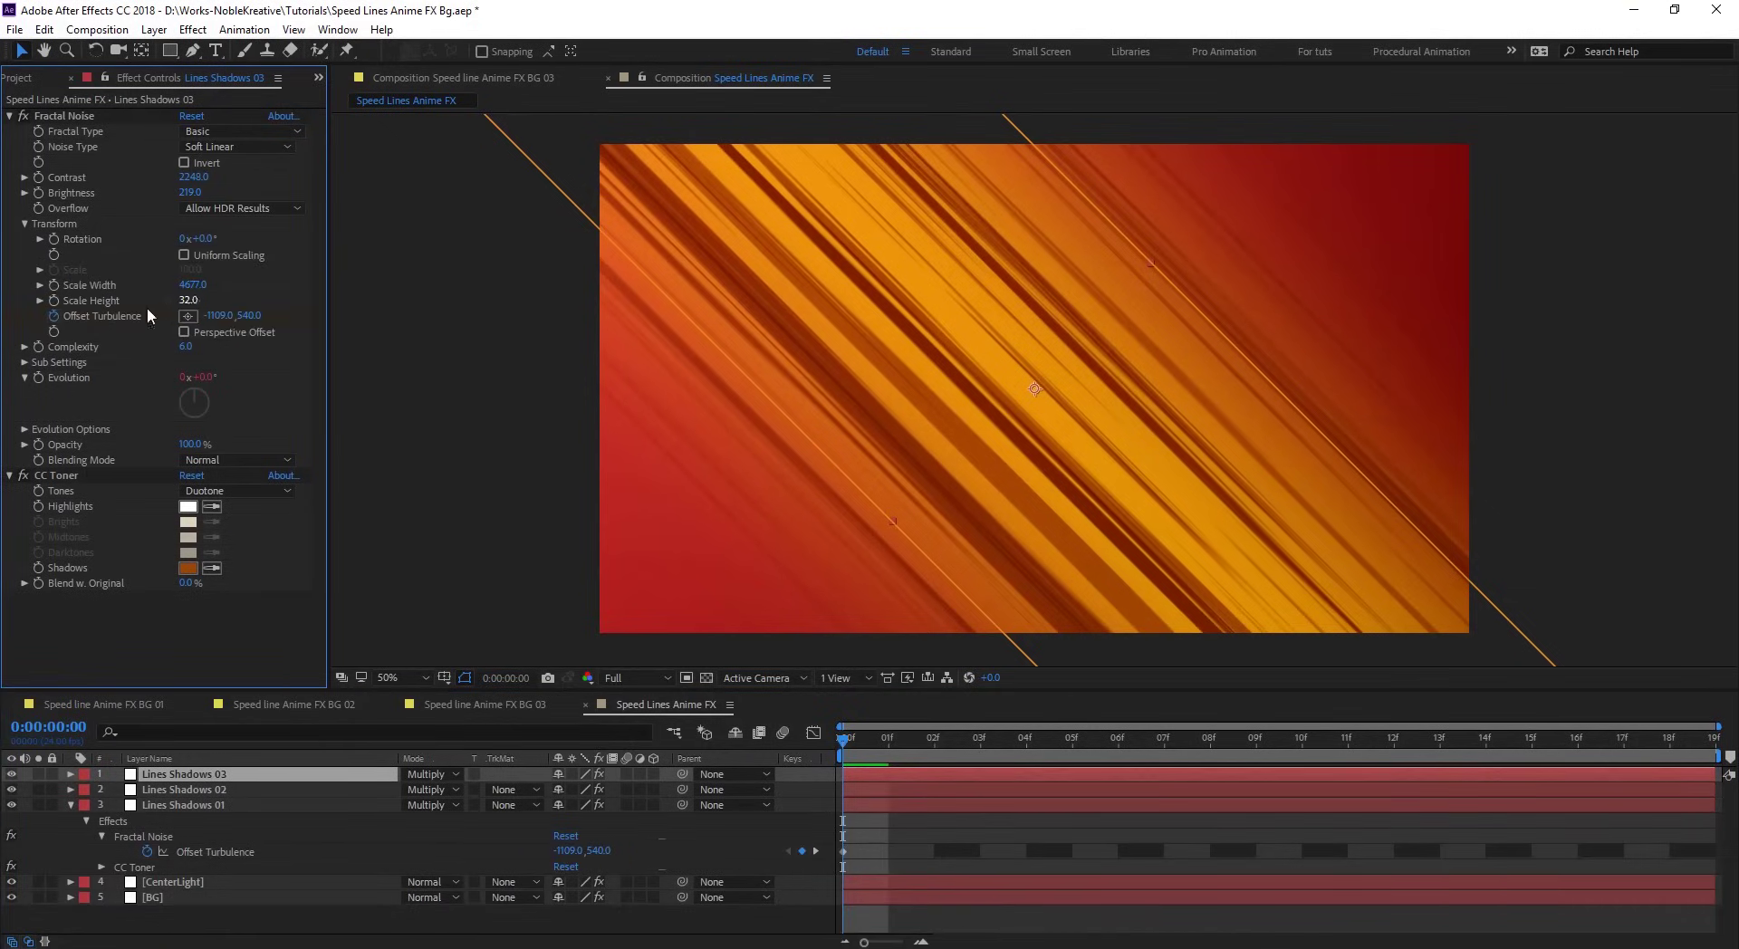
pyautogui.click(40, 300)
pyautogui.click(39, 284)
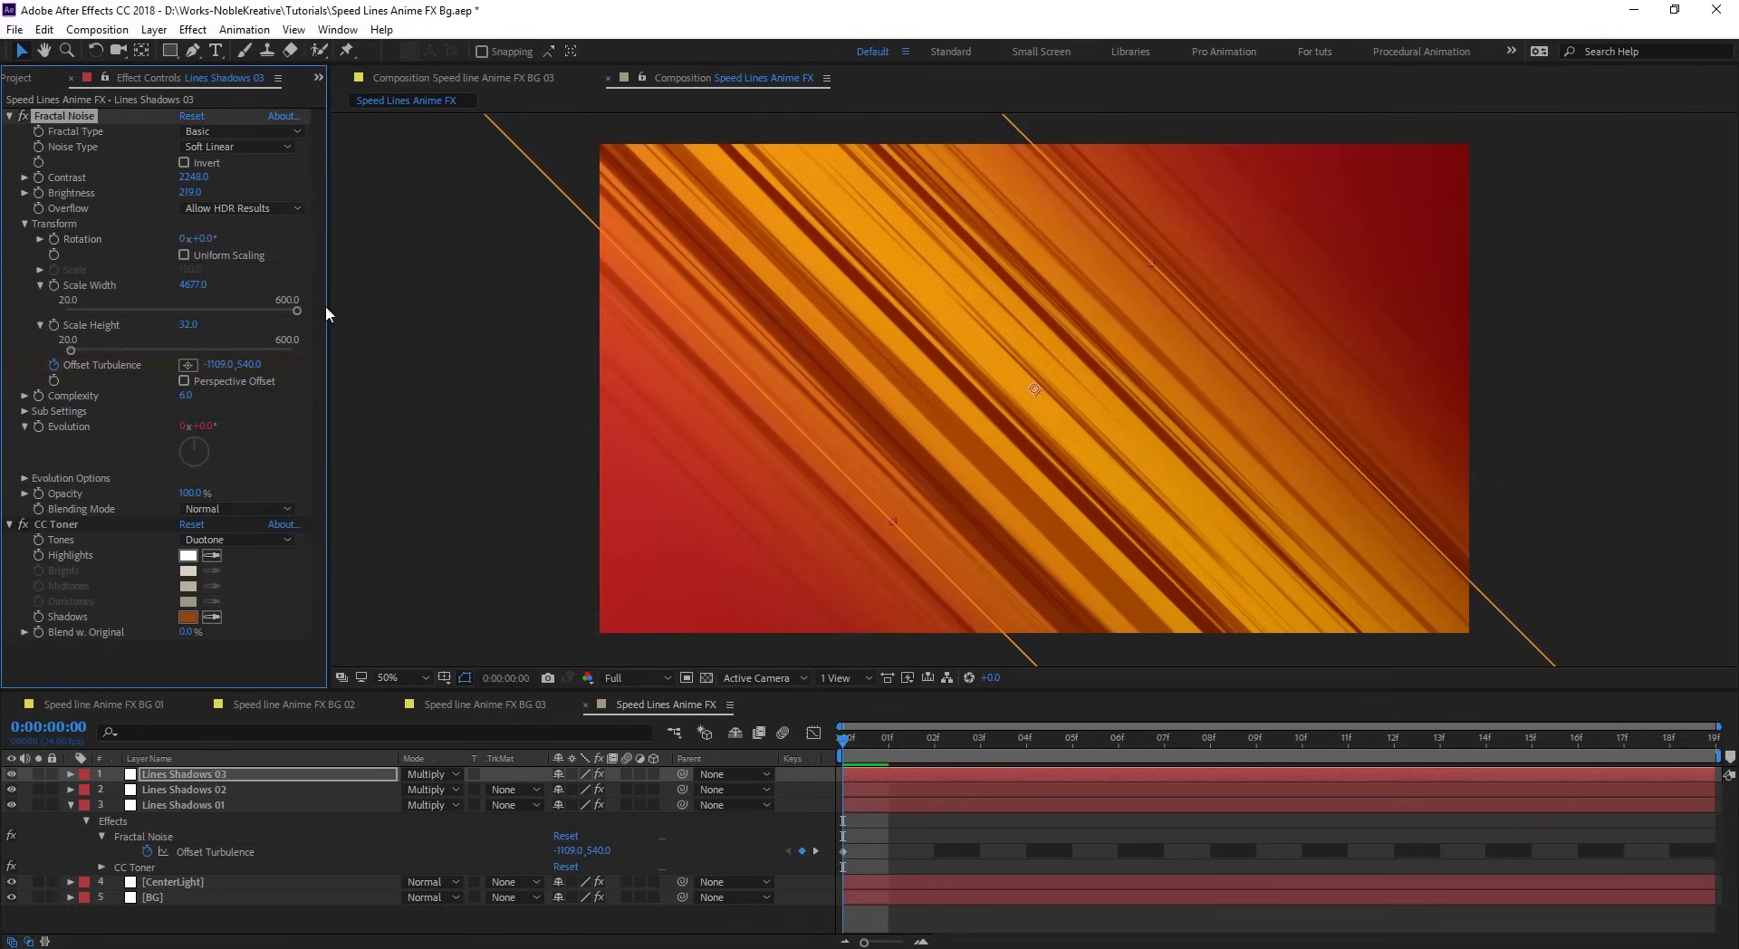
pyautogui.click(188, 325)
pyautogui.write('60')
pyautogui.press('Return')
# - Adjust the Lines Shadows 03 Fractal Noise brightness to about 677 and contrast to about 2230, then check a mid-timeline frame
pyautogui.click(190, 192)
pyautogui.write('350')
pyautogui.press('Return')
pyautogui.moveTo(193, 176); pyautogui.dragTo(416, 176)
pyautogui.moveTo(168, 175); pyautogui.dragTo(154, 175)
pyautogui.moveTo(212, 237)
pyautogui.mouseDown()
pyautogui.moveTo(398, 192)
pyautogui.moveTo(492, 193)
pyautogui.mouseUp()
pyautogui.hotkey('ctrl', 'z')
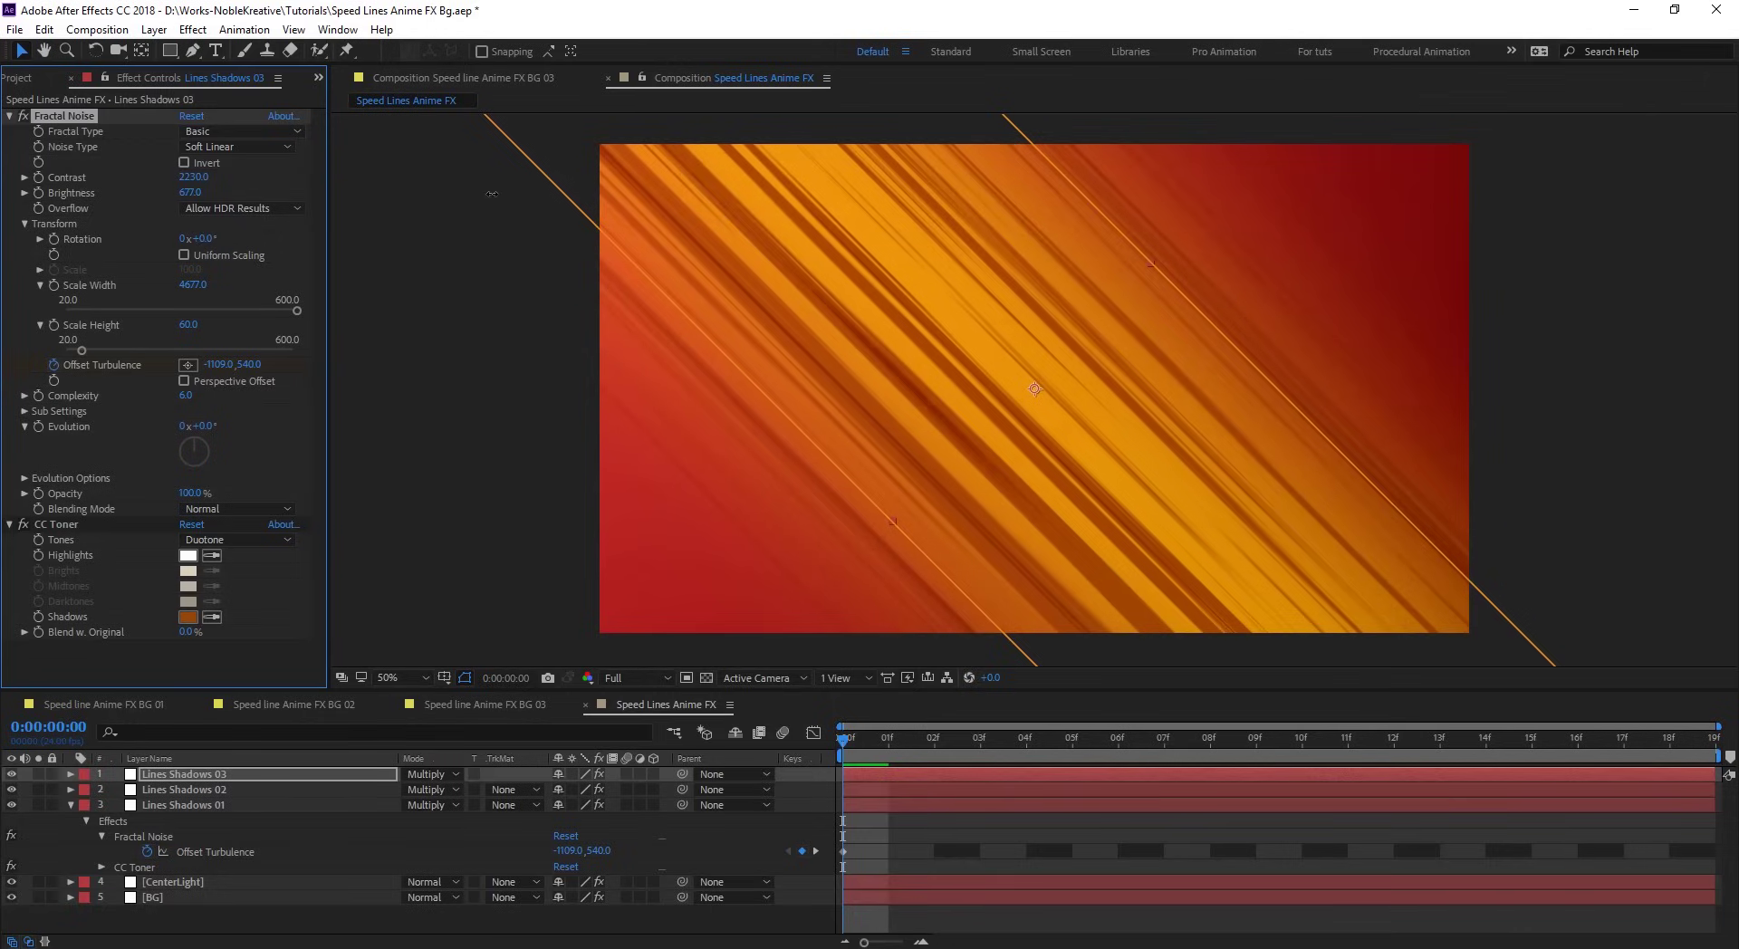
pyautogui.moveTo(924, 736); pyautogui.dragTo(1210, 741)
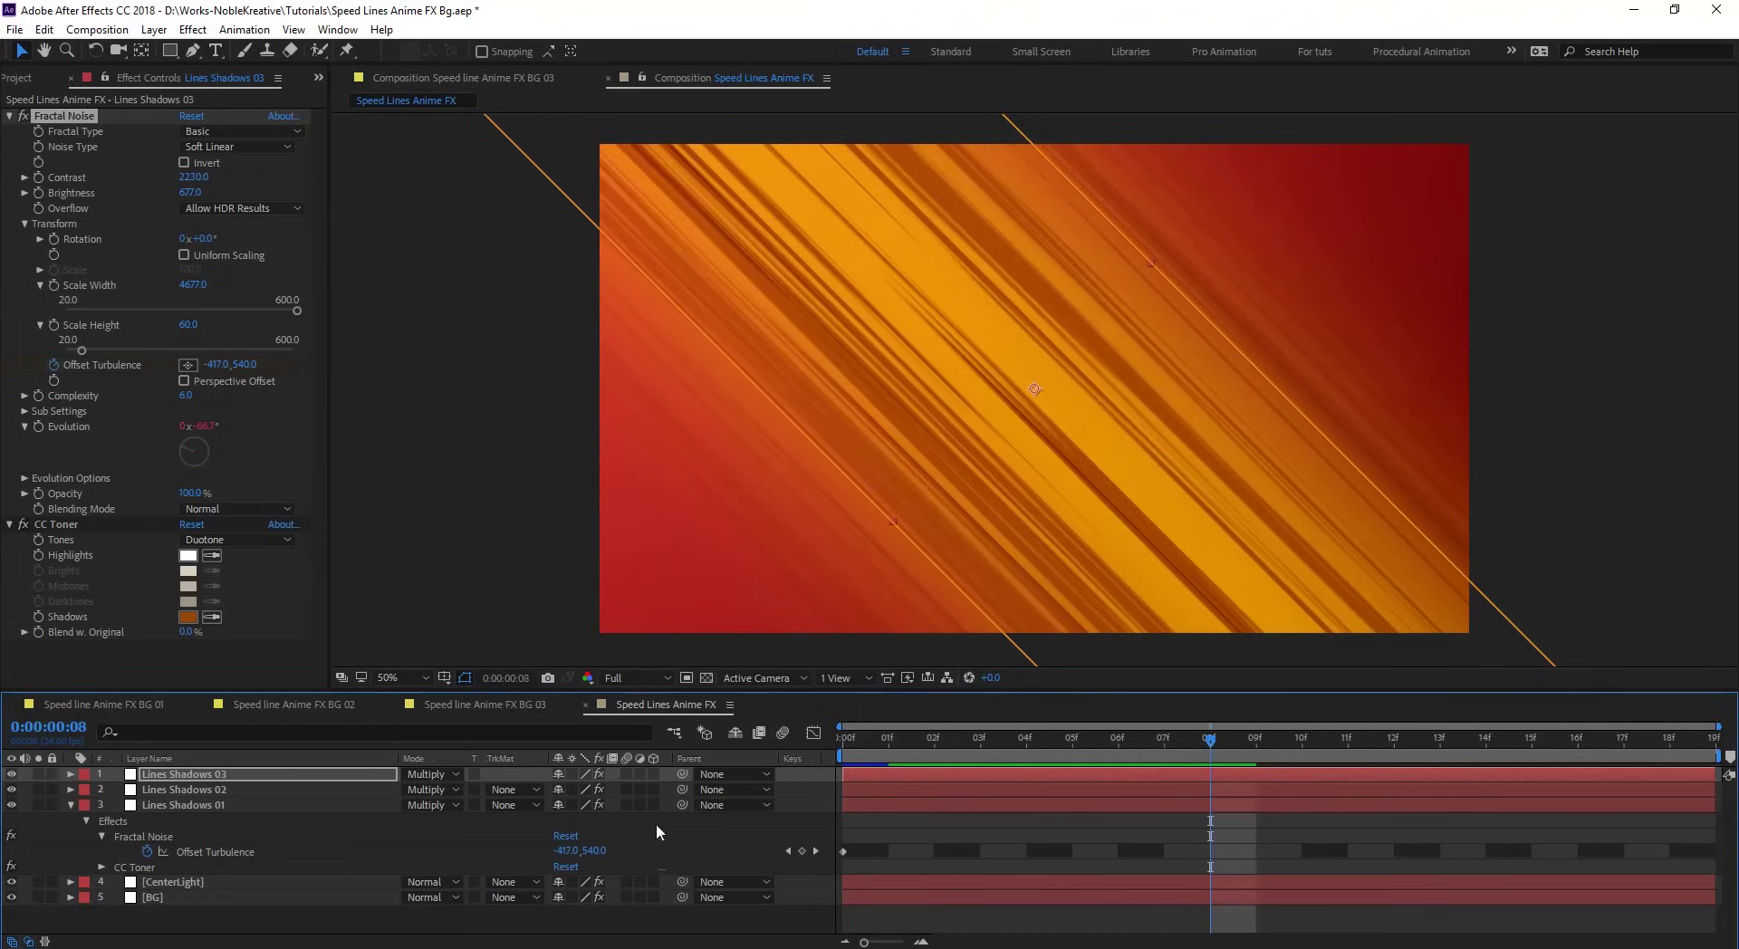
# - Shift the Lines Shadows 03 Offset Turbulence keyframes so the first frame starts at about -2332, 540, and preview the animation
pyautogui.press('Home')
pyautogui.click(270, 774)
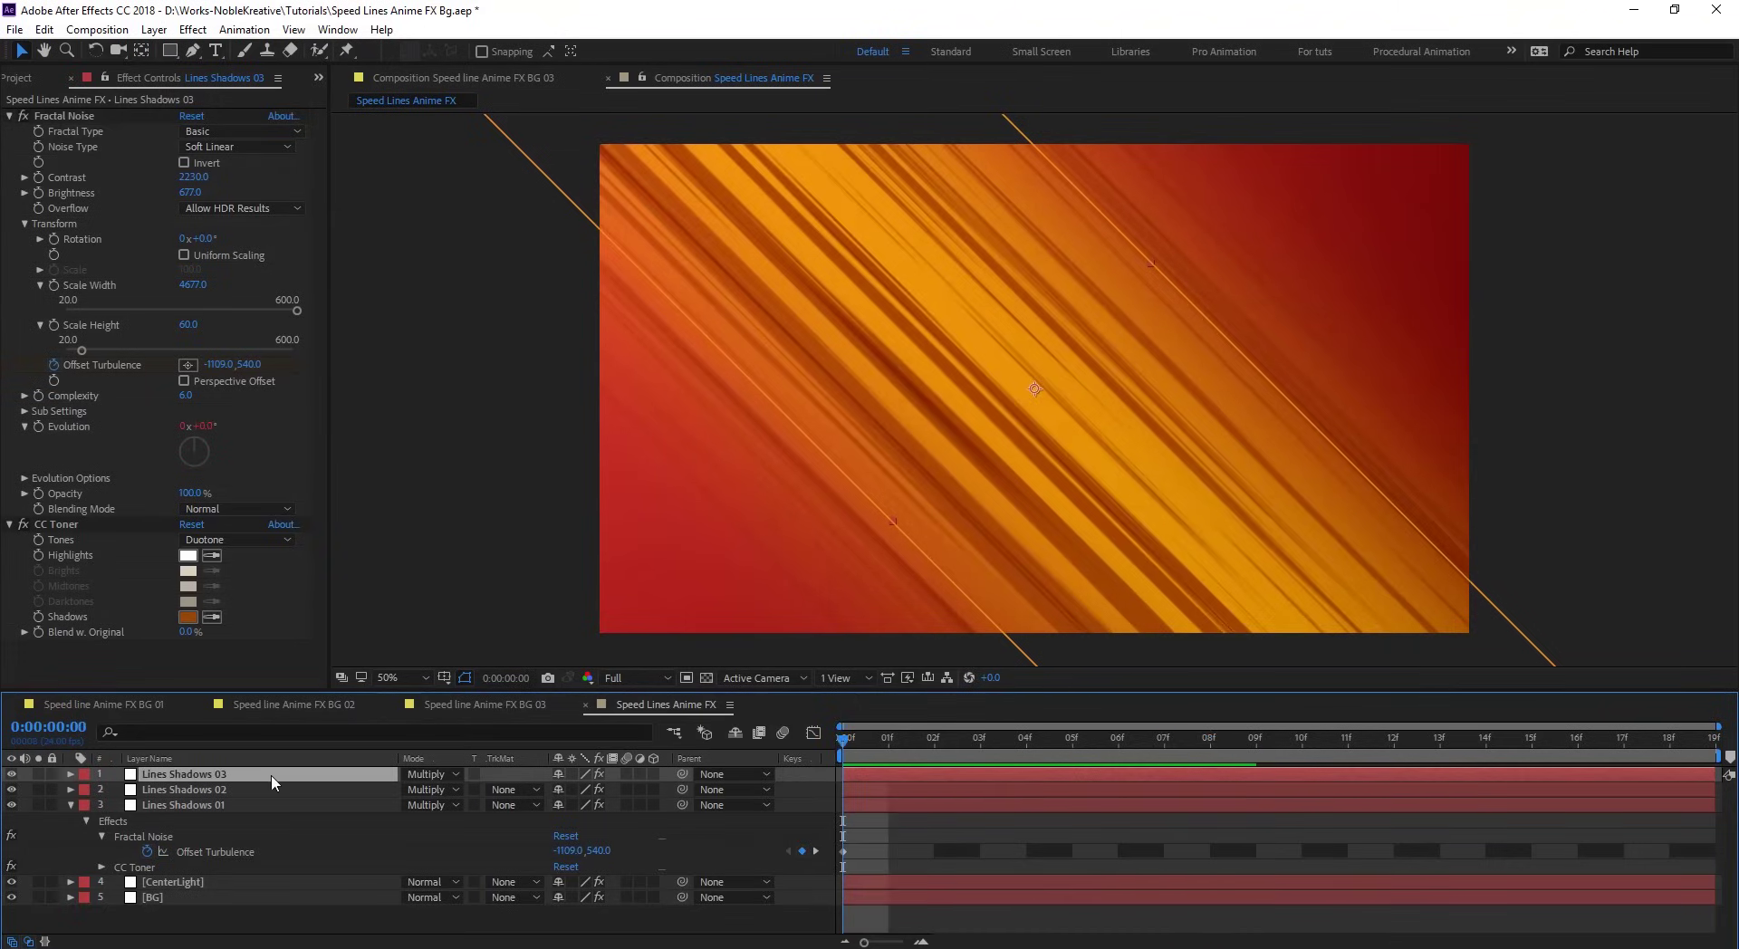
pyautogui.press('u')
pyautogui.click(263, 803)
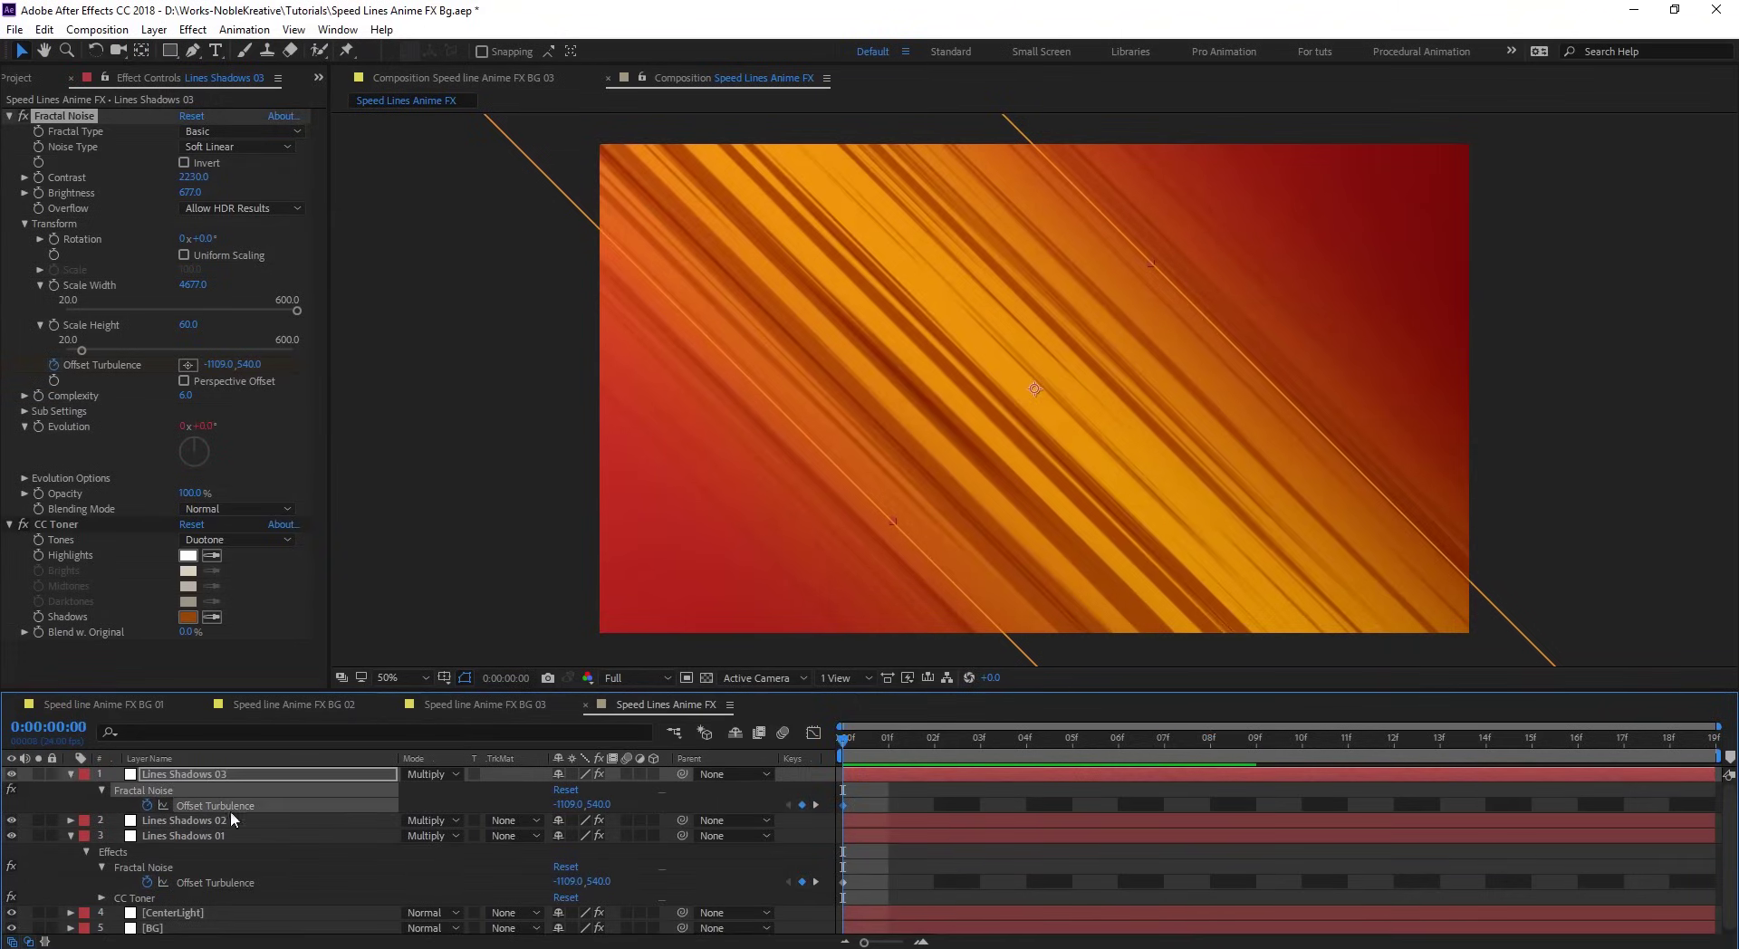
pyautogui.moveTo(569, 804); pyautogui.dragTo(378, 794)
pyautogui.press('space')
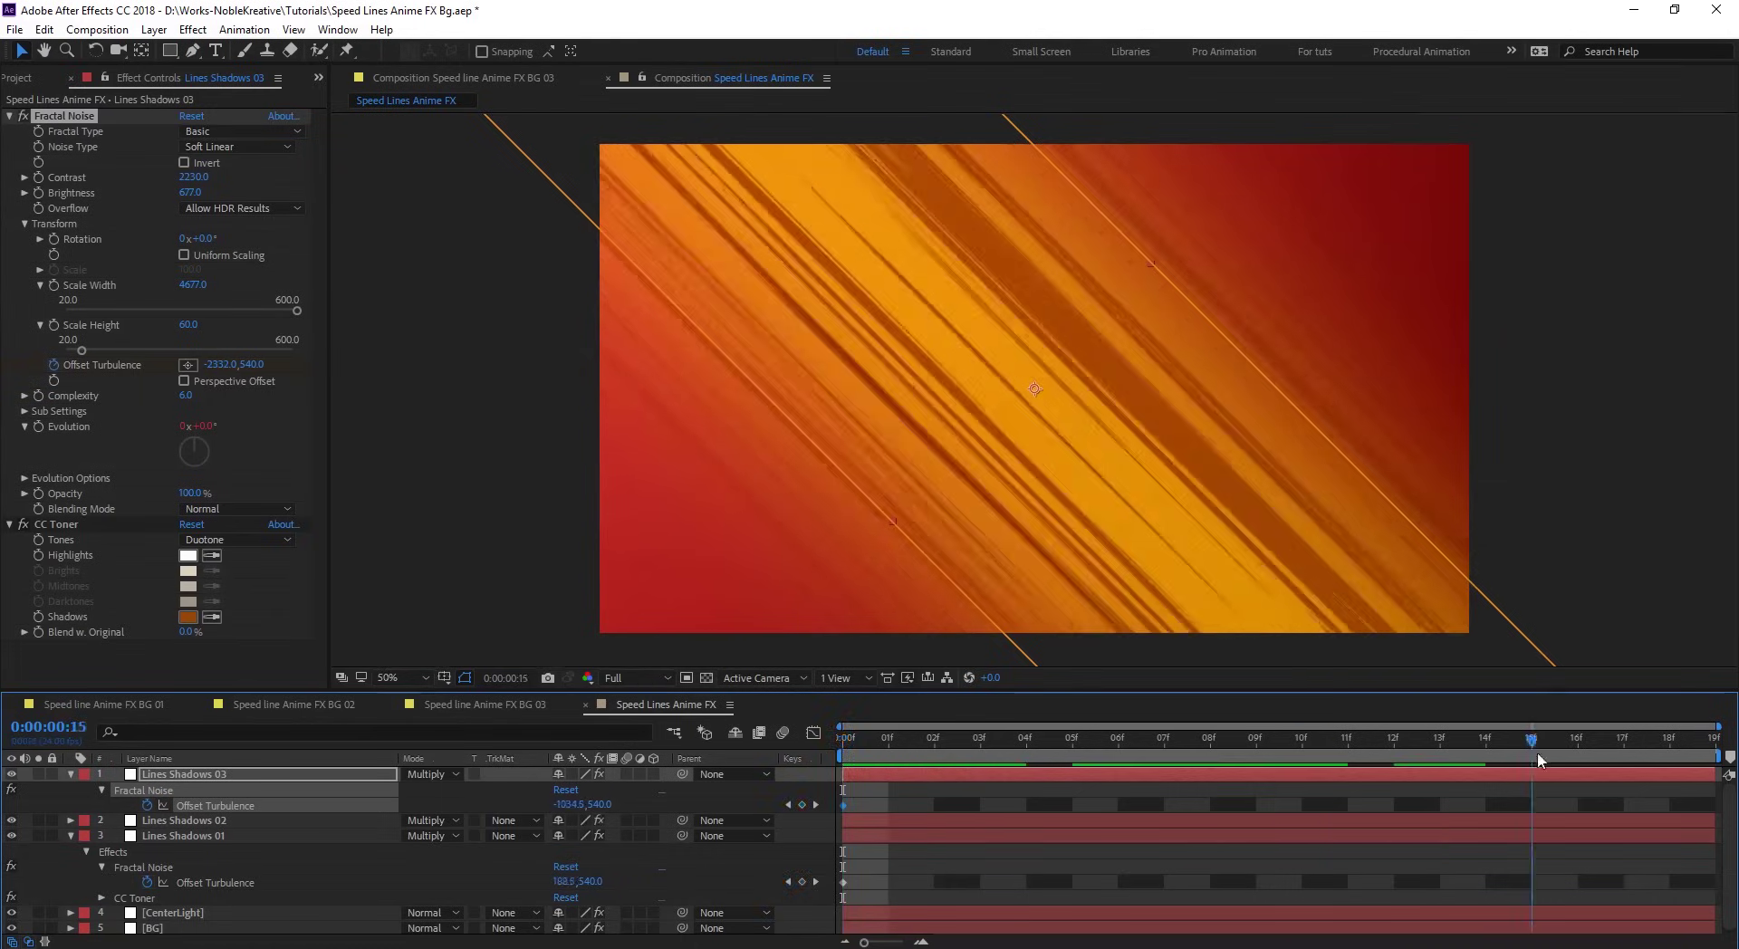
pyautogui.press('space')
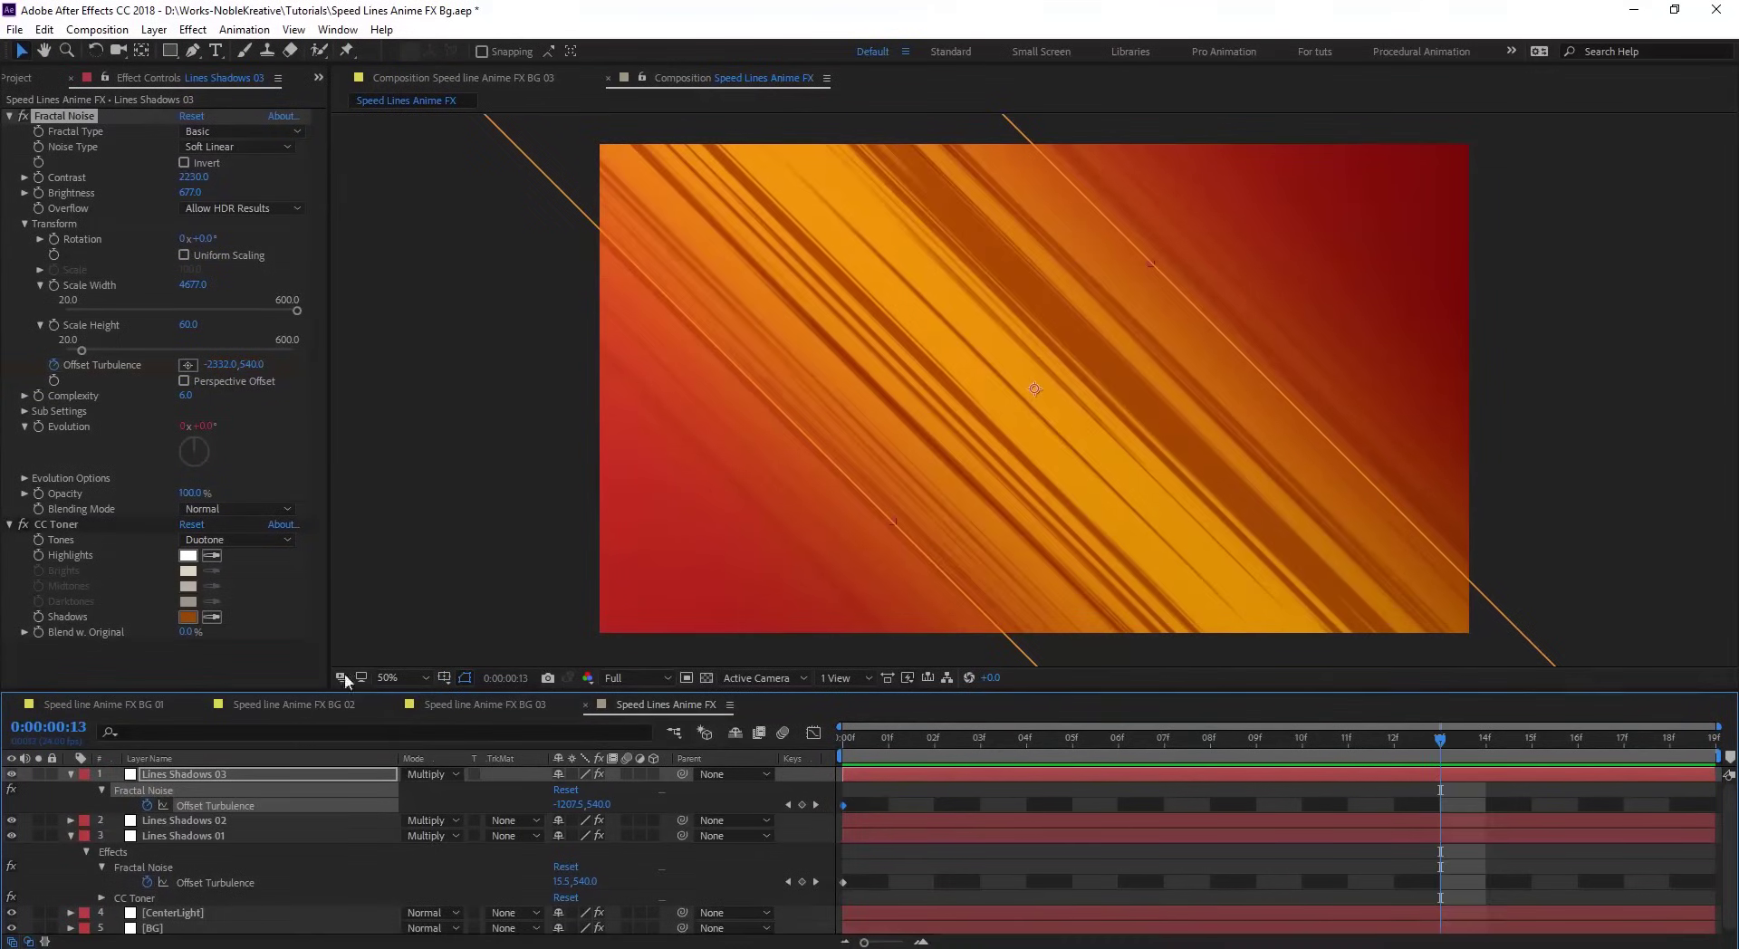
# - Collapse the properties of the Lines Shadows 03 and Lines Shadows 01 layers and clear the layer selection
pyautogui.click(69, 774)
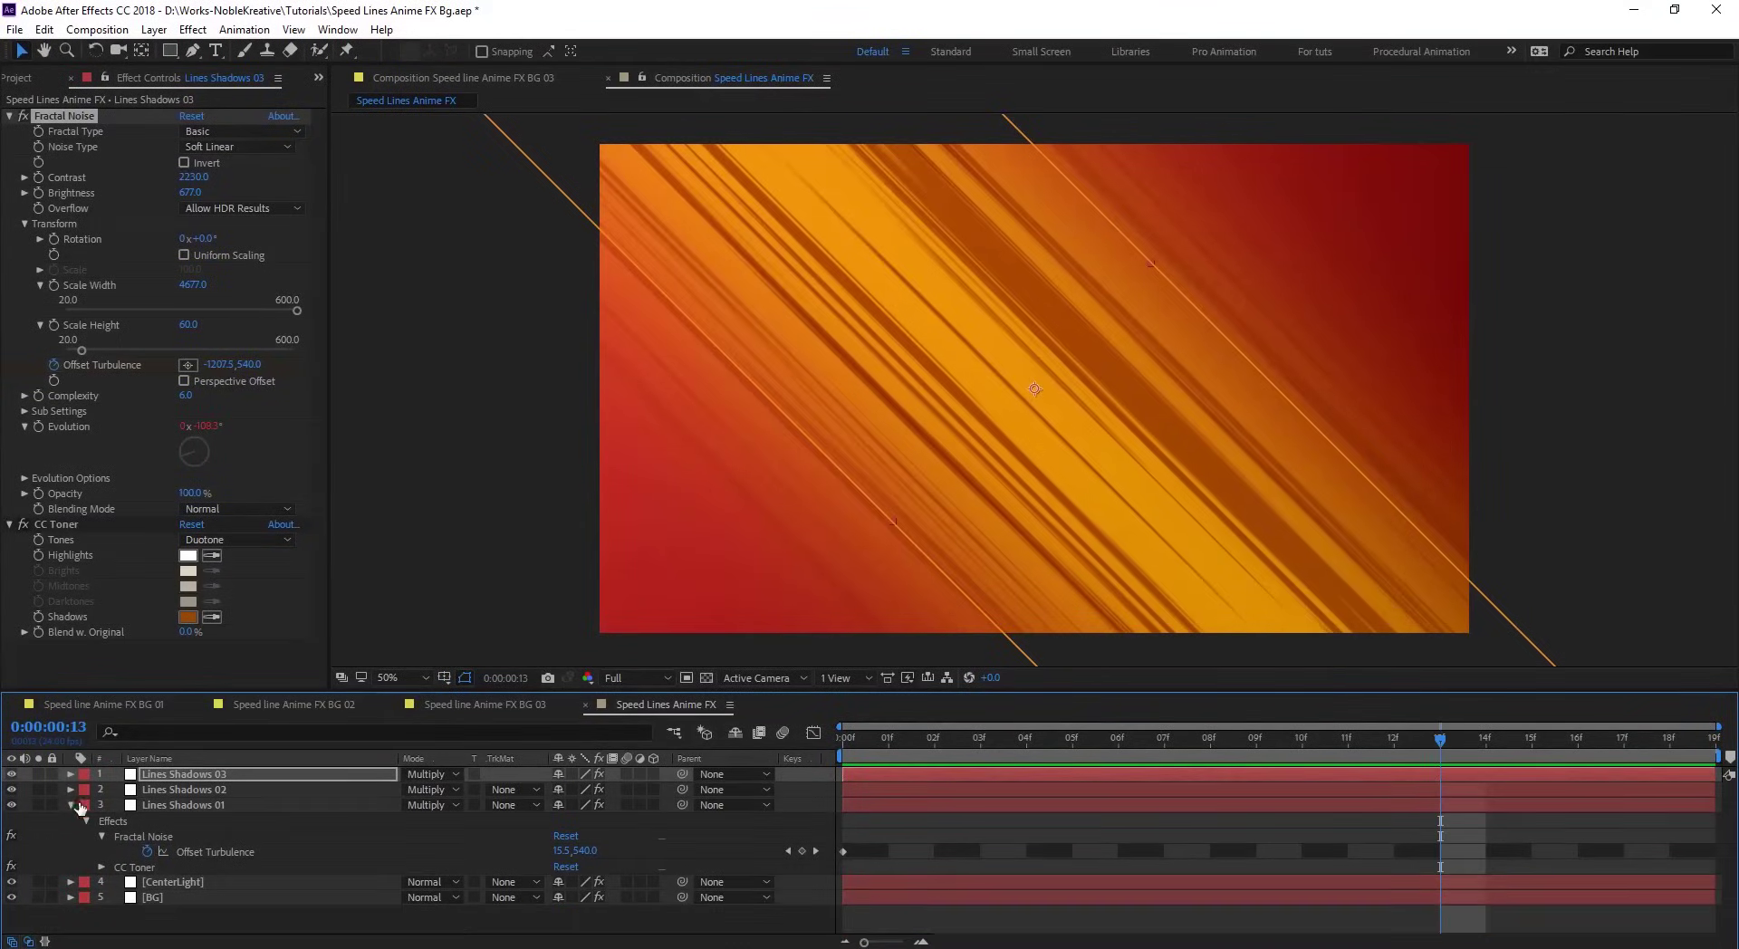
pyautogui.click(69, 805)
pyautogui.click(240, 880)
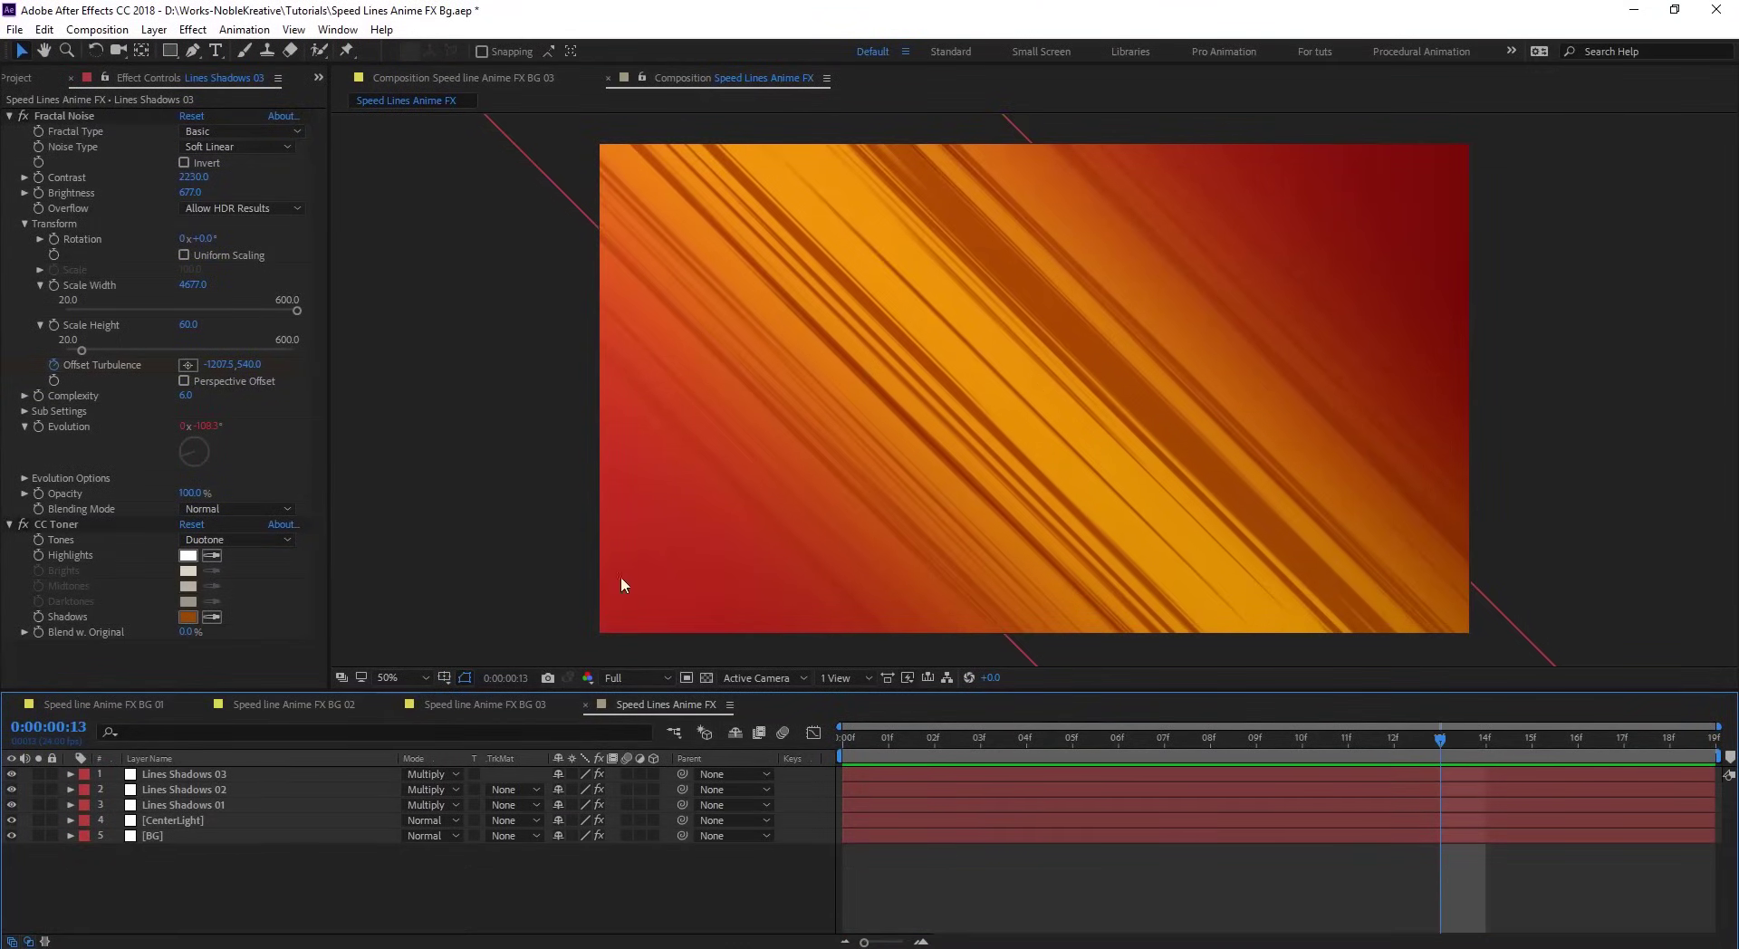
# - Duplicate the Lines Shadows 03 layer and rename the copy Lines Highlight 01
pyautogui.click(199, 774)
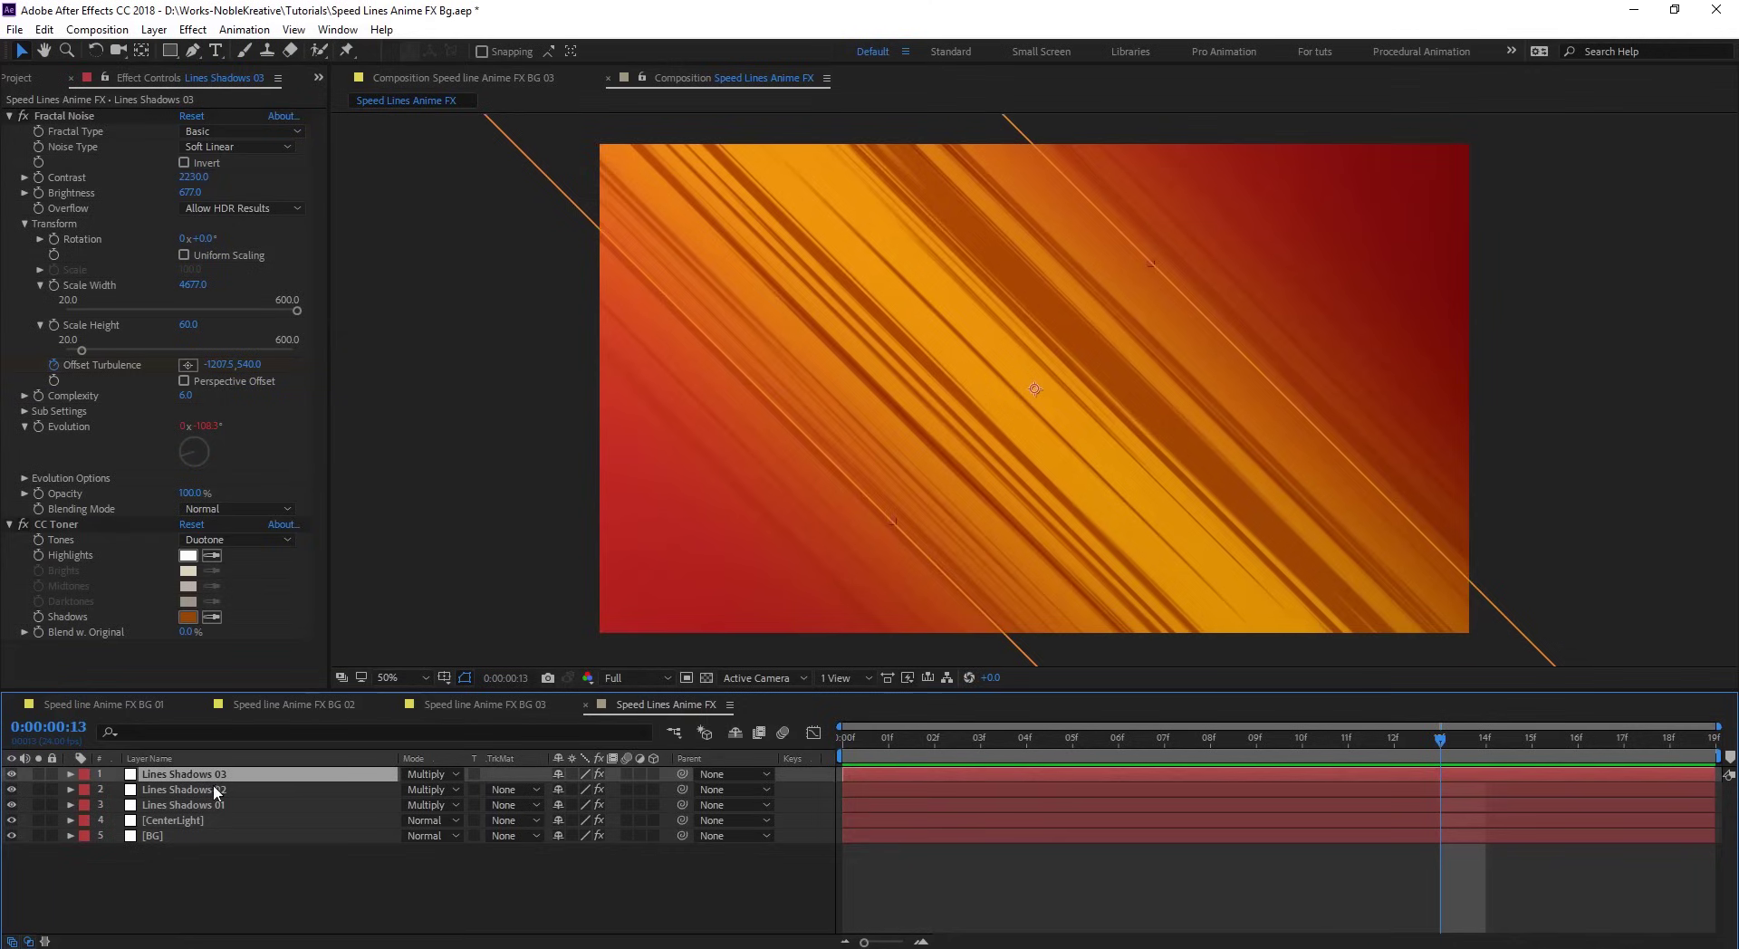
pyautogui.hotkey('ctrl', 'd')
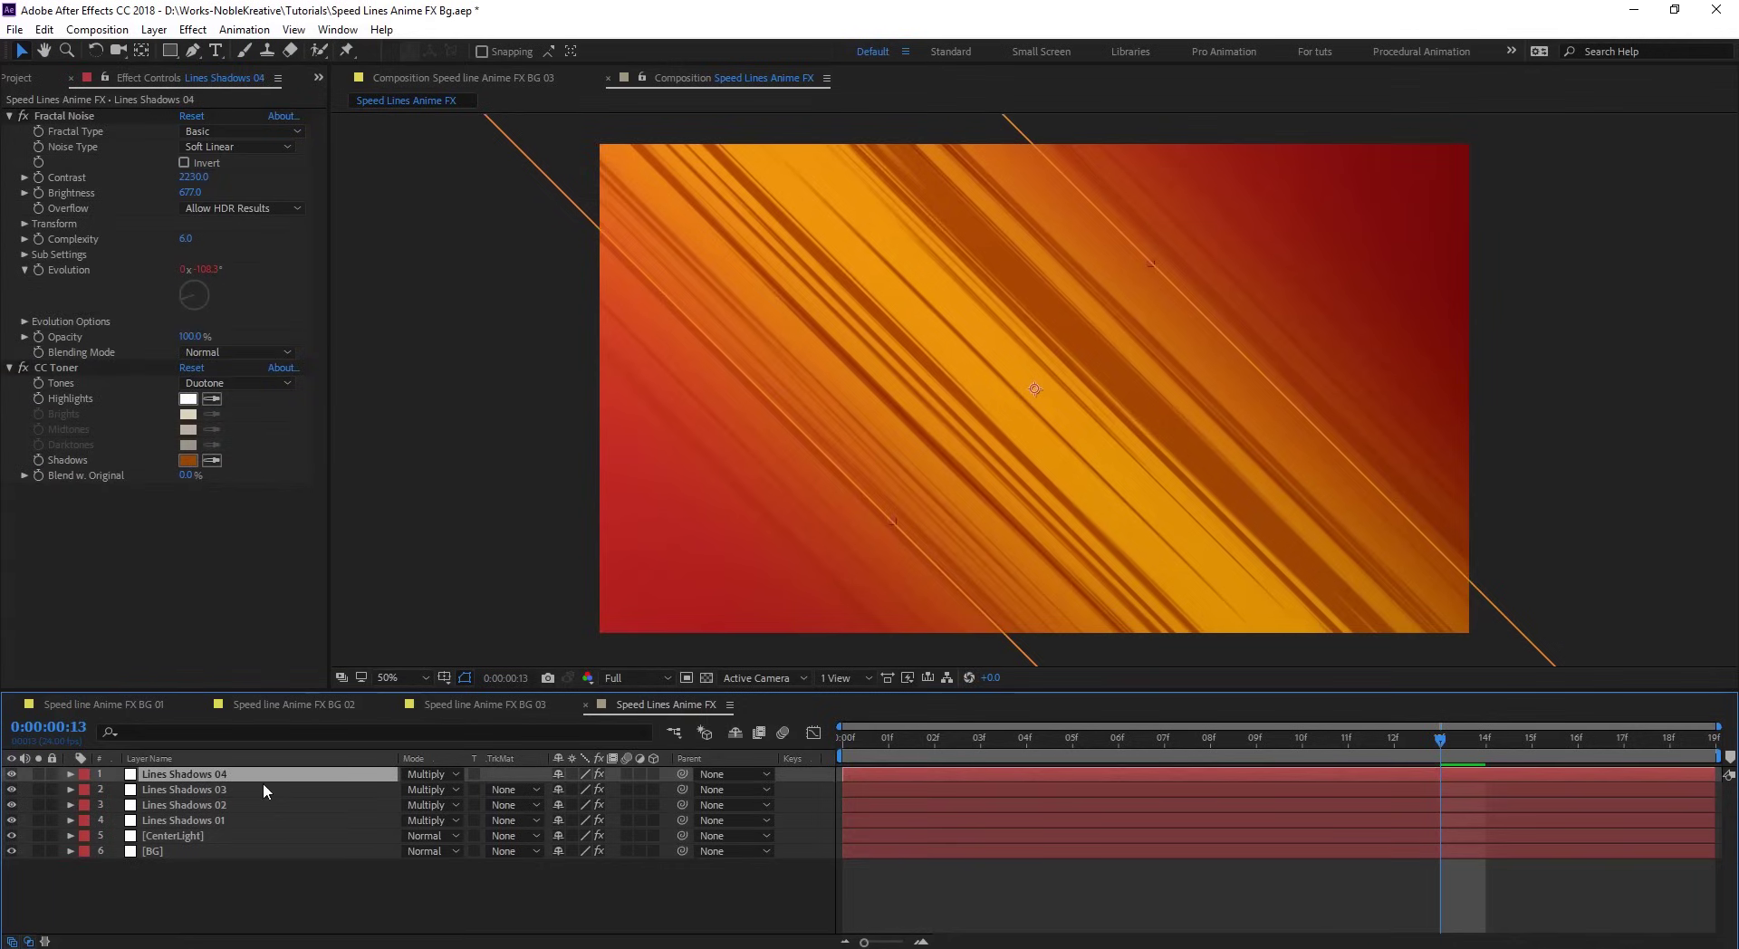
pyautogui.press('Return')
pyautogui.press('BackSpace')
pyautogui.press('BackSpace')
pyautogui.press('BackSpace')
pyautogui.press('BackSpace')
pyautogui.press('BackSpace')
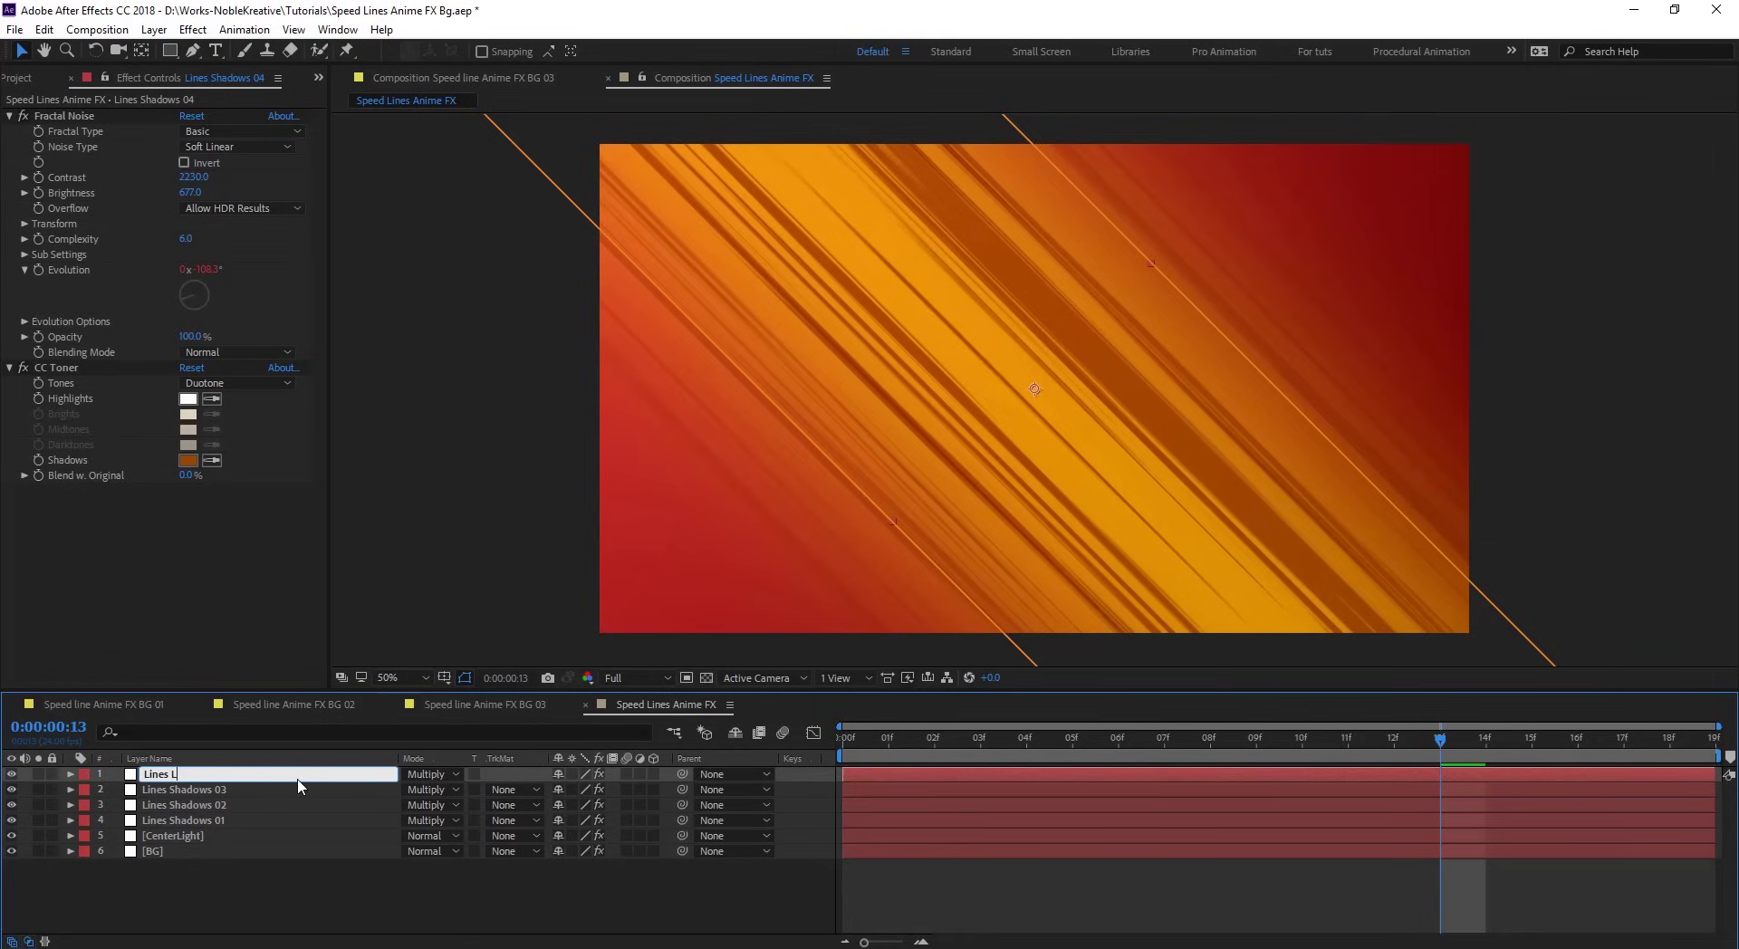
pyautogui.write('Highliht')
pyautogui.press('BackSpace')
pyautogui.write('ght 01')
pyautogui.press('Return')
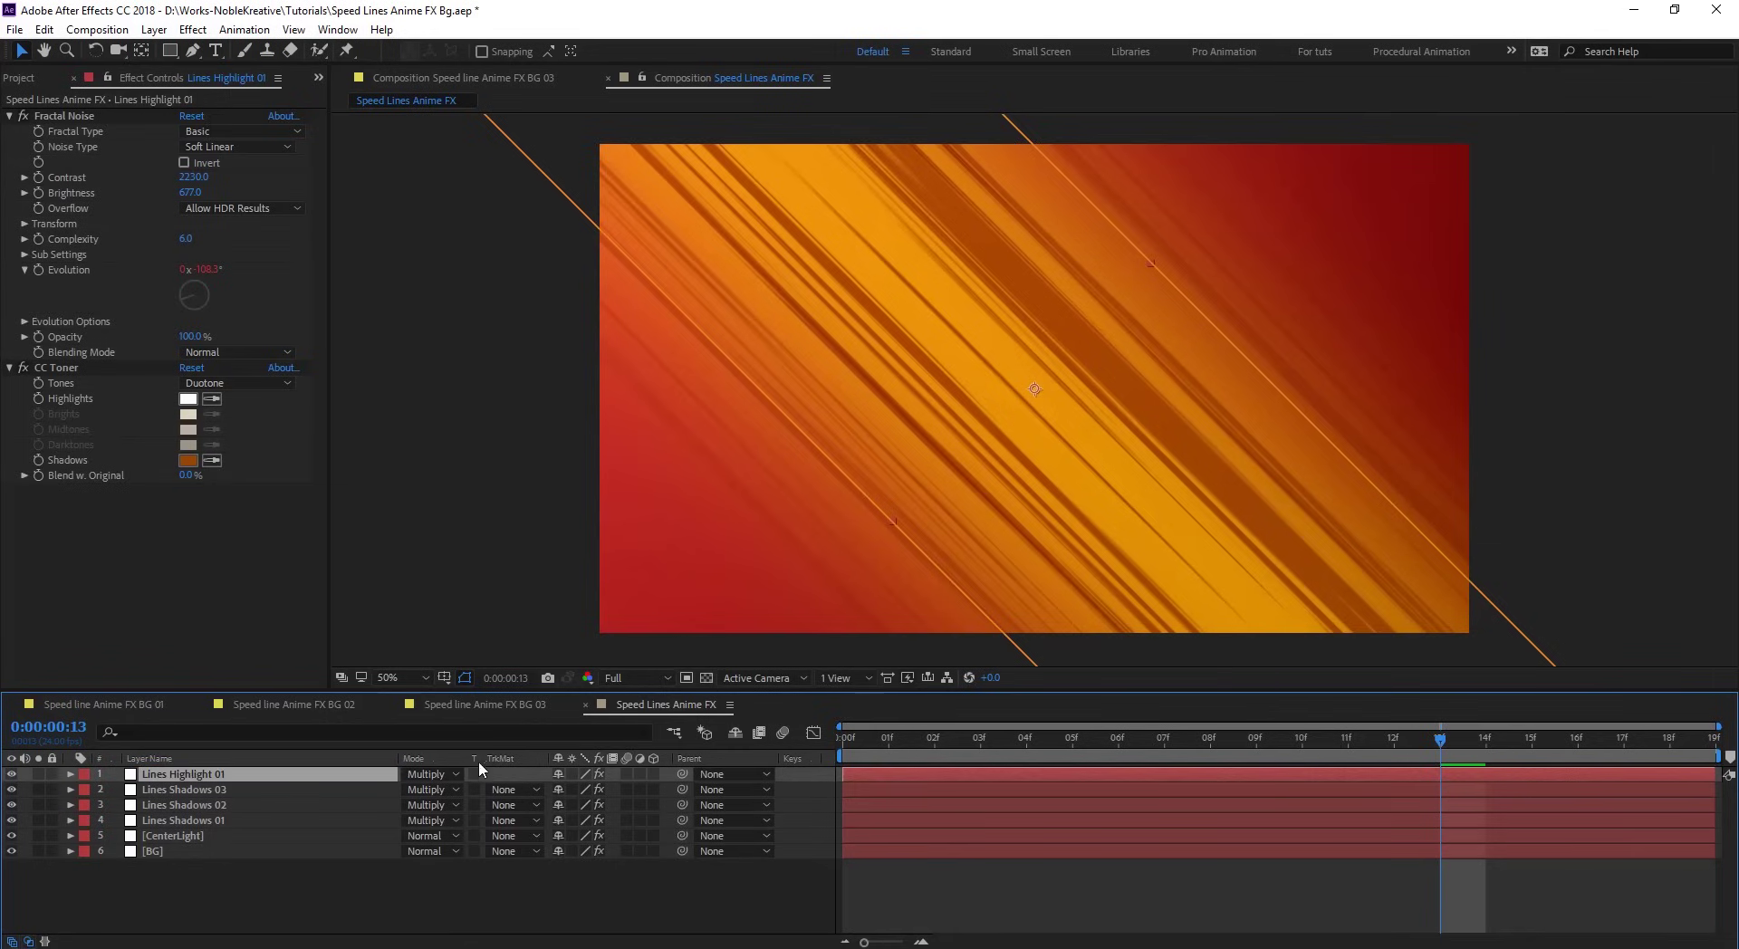
# - Set the Lines Highlight 01 blending mode to Screen and its CC Toner highlights color to black, 000000
pyautogui.click(438, 774)
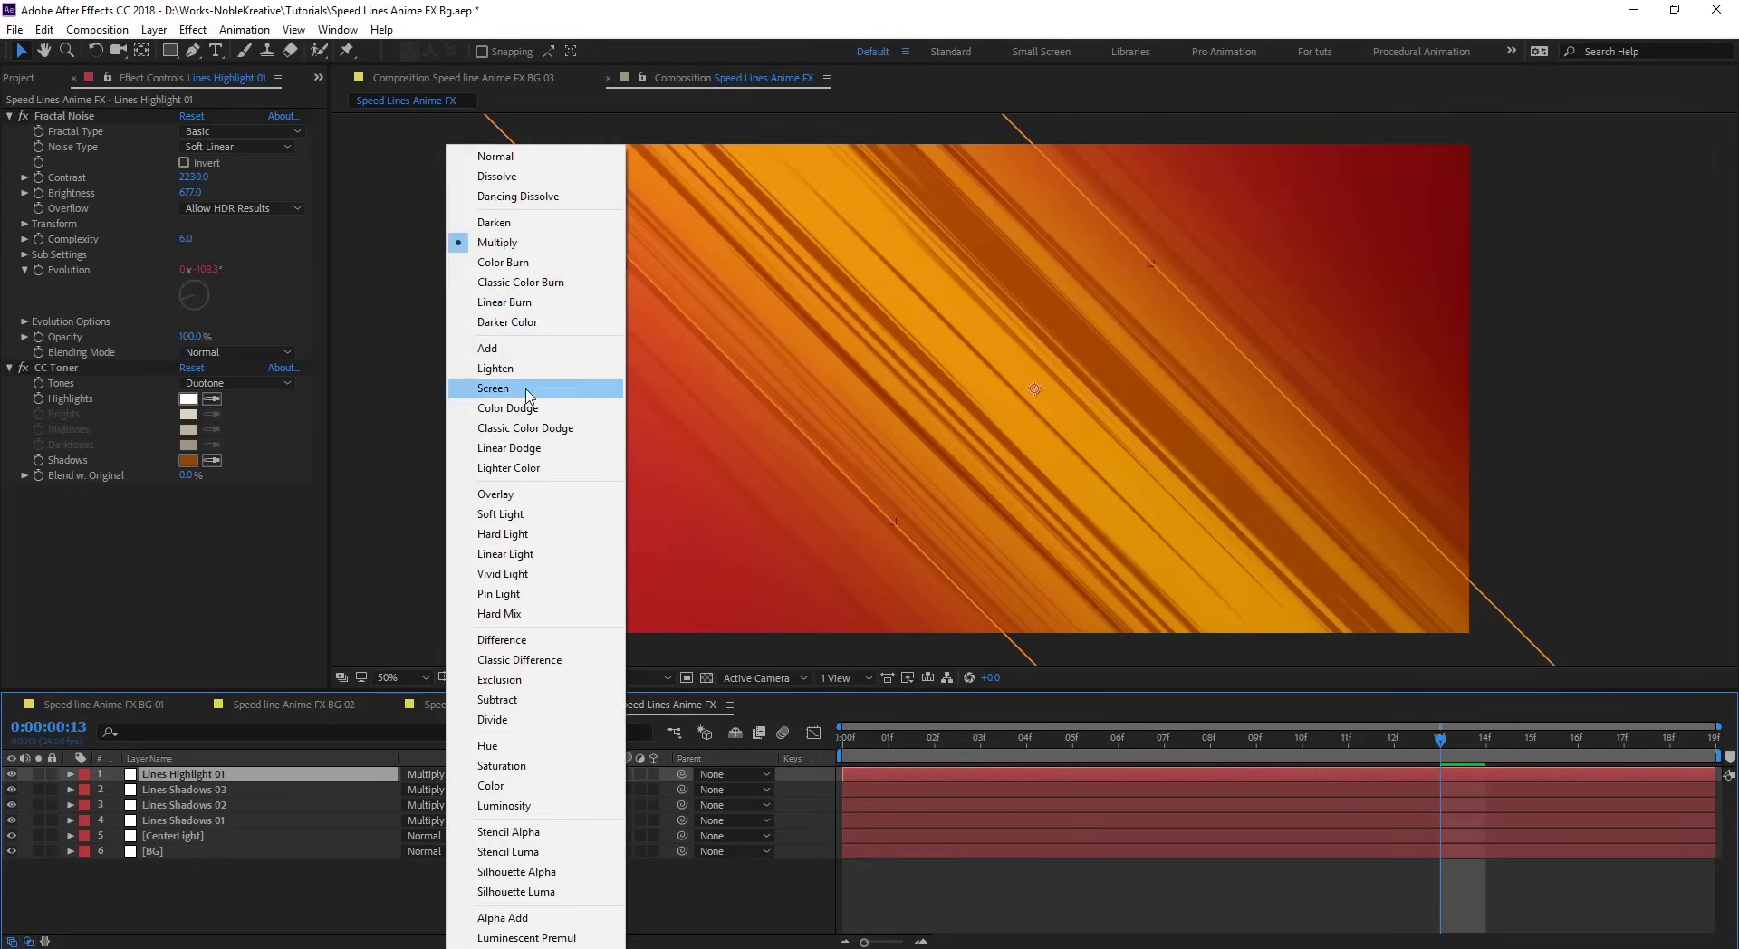
pyautogui.click(494, 389)
pyautogui.click(50, 368)
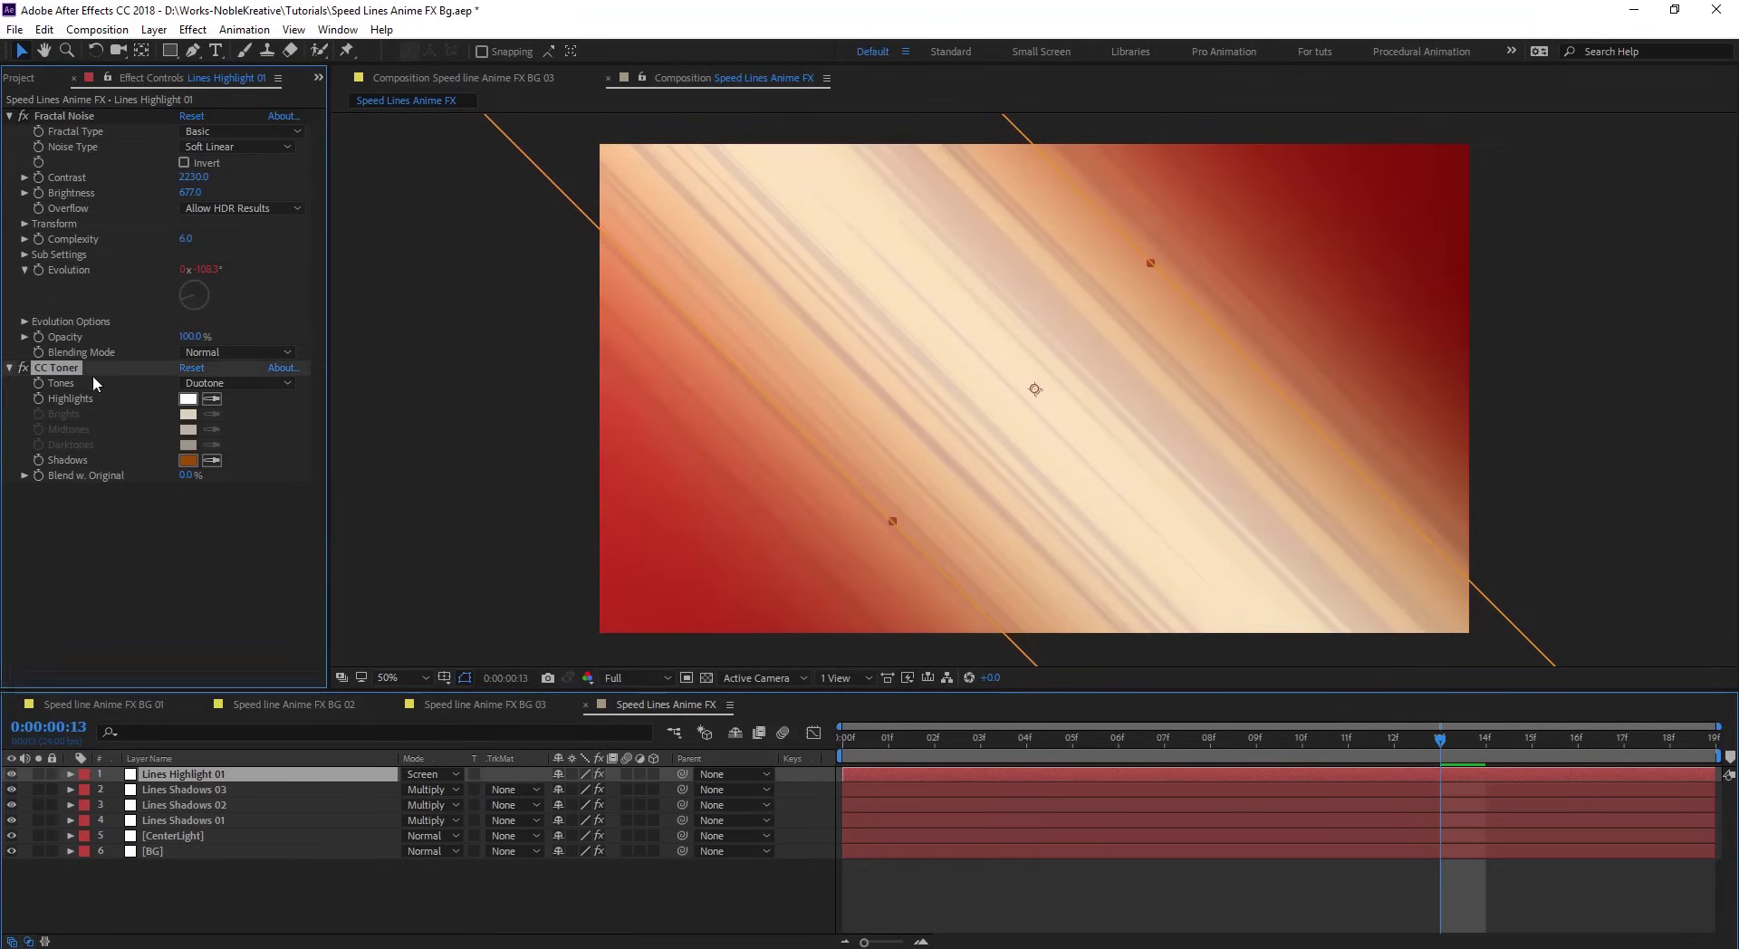
pyautogui.click(188, 399)
pyautogui.click(192, 406)
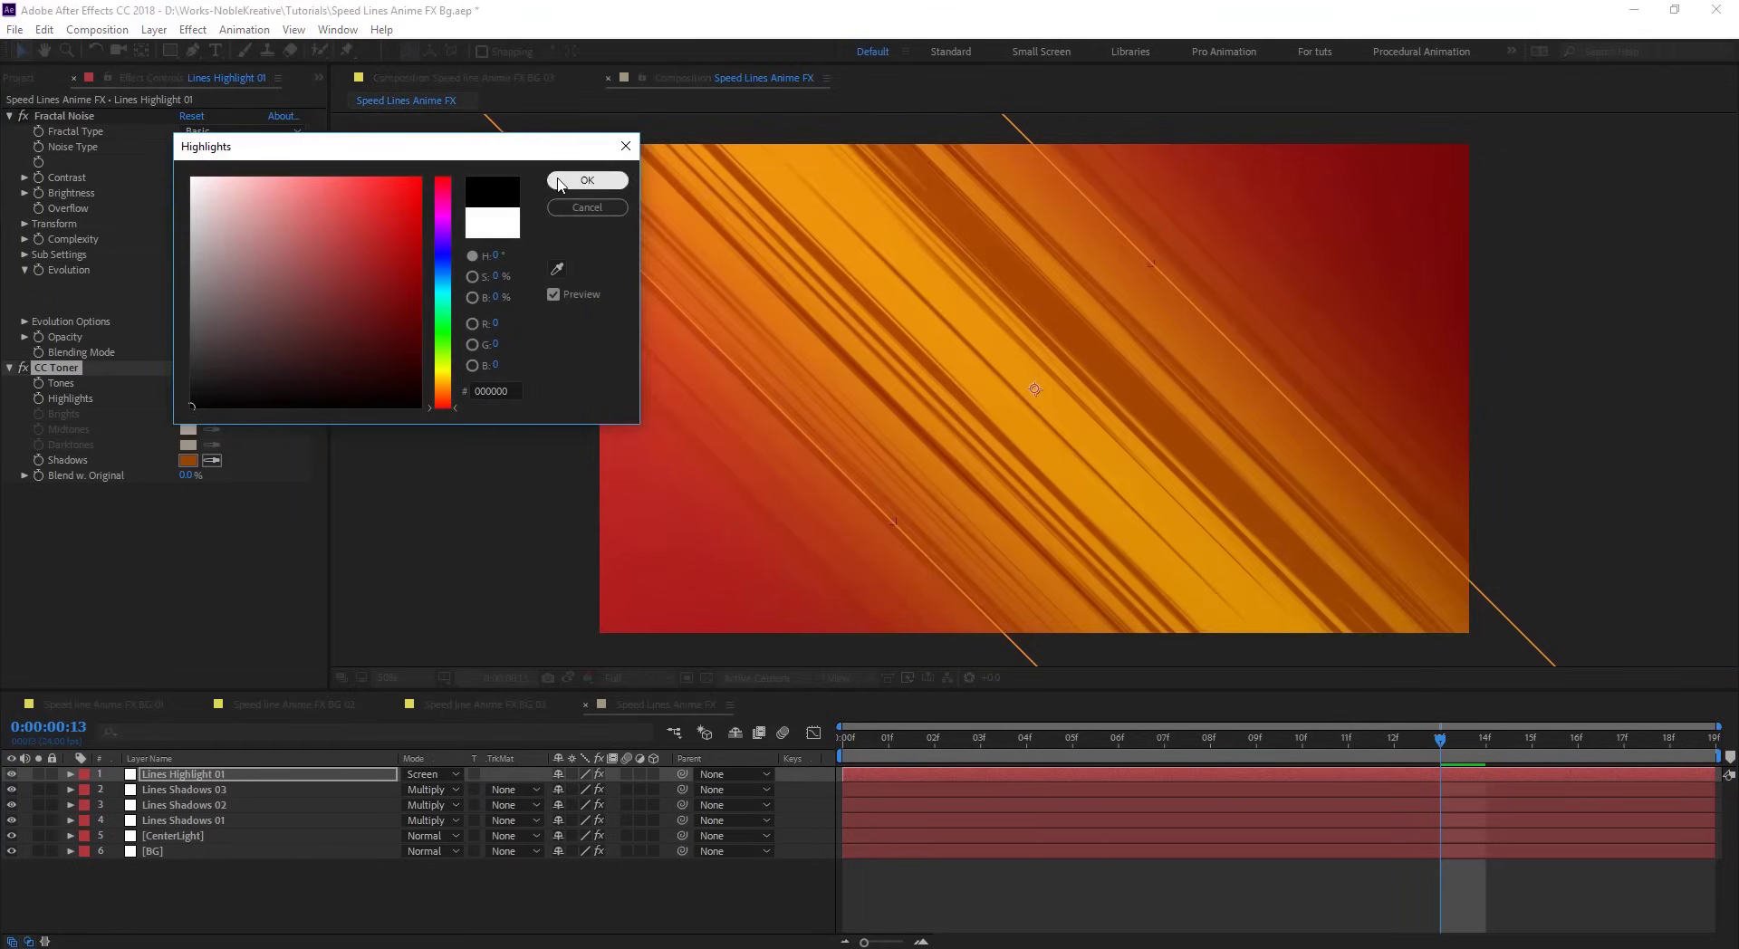
pyautogui.click(558, 182)
# - Set the Lines Highlight 01 CC Toner shadows color to a light orange, FF9D4E
pyautogui.click(187, 460)
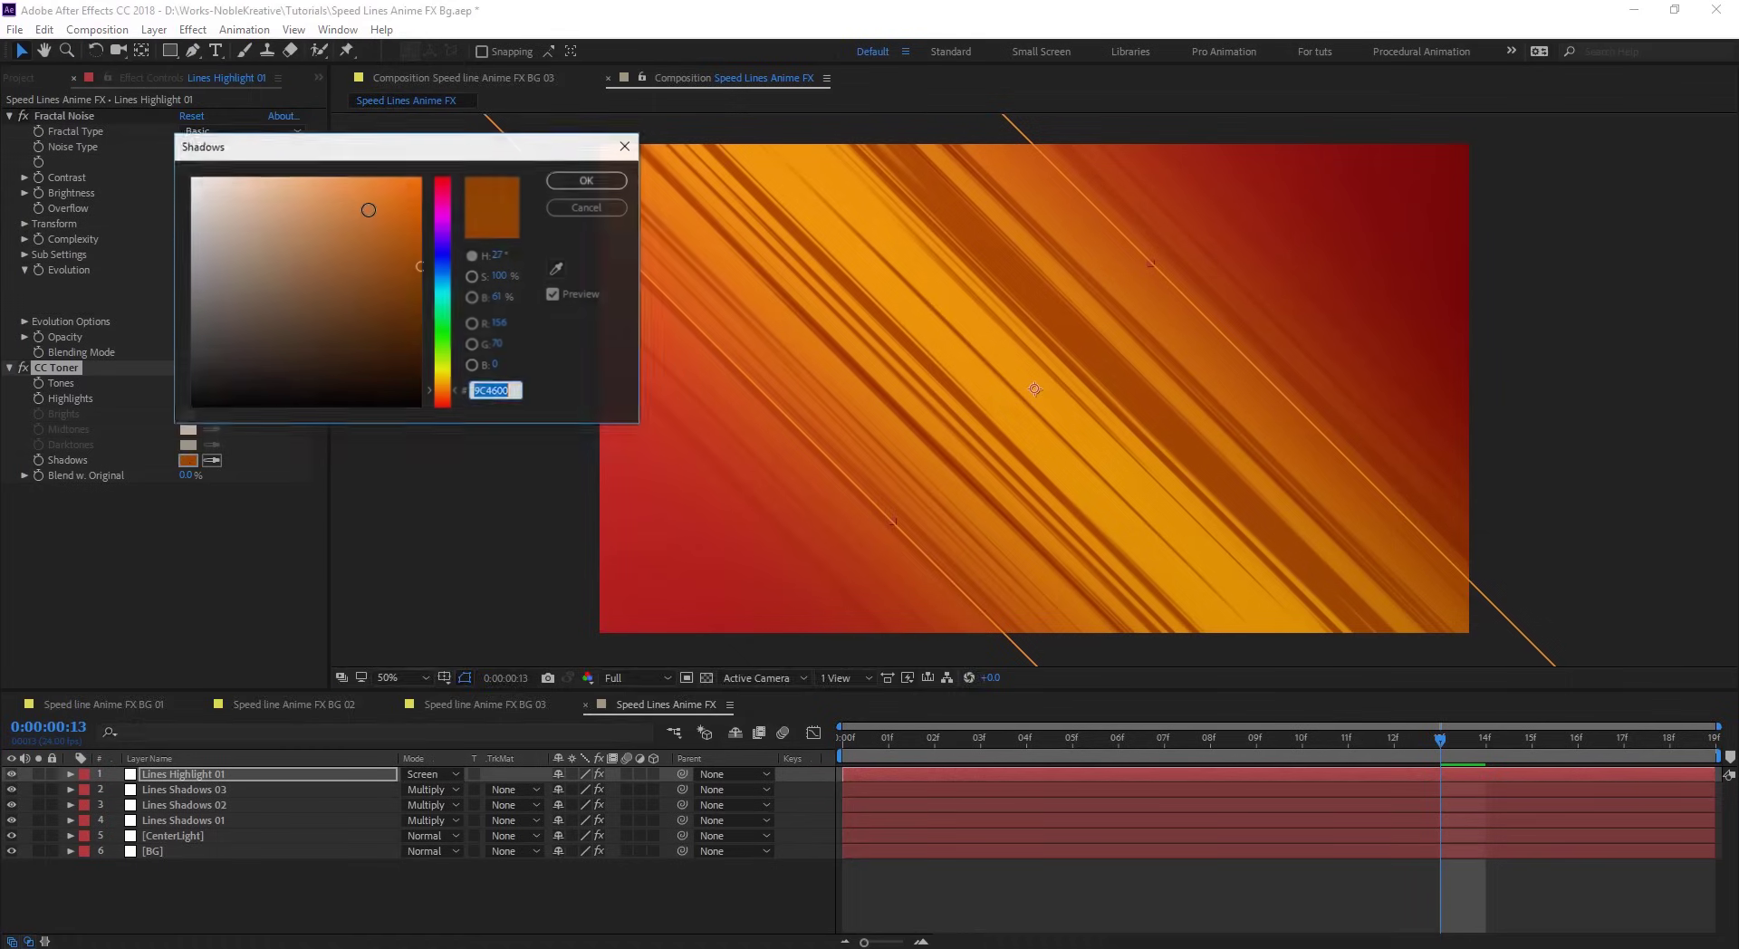
pyautogui.moveTo(317, 217); pyautogui.dragTo(349, 148)
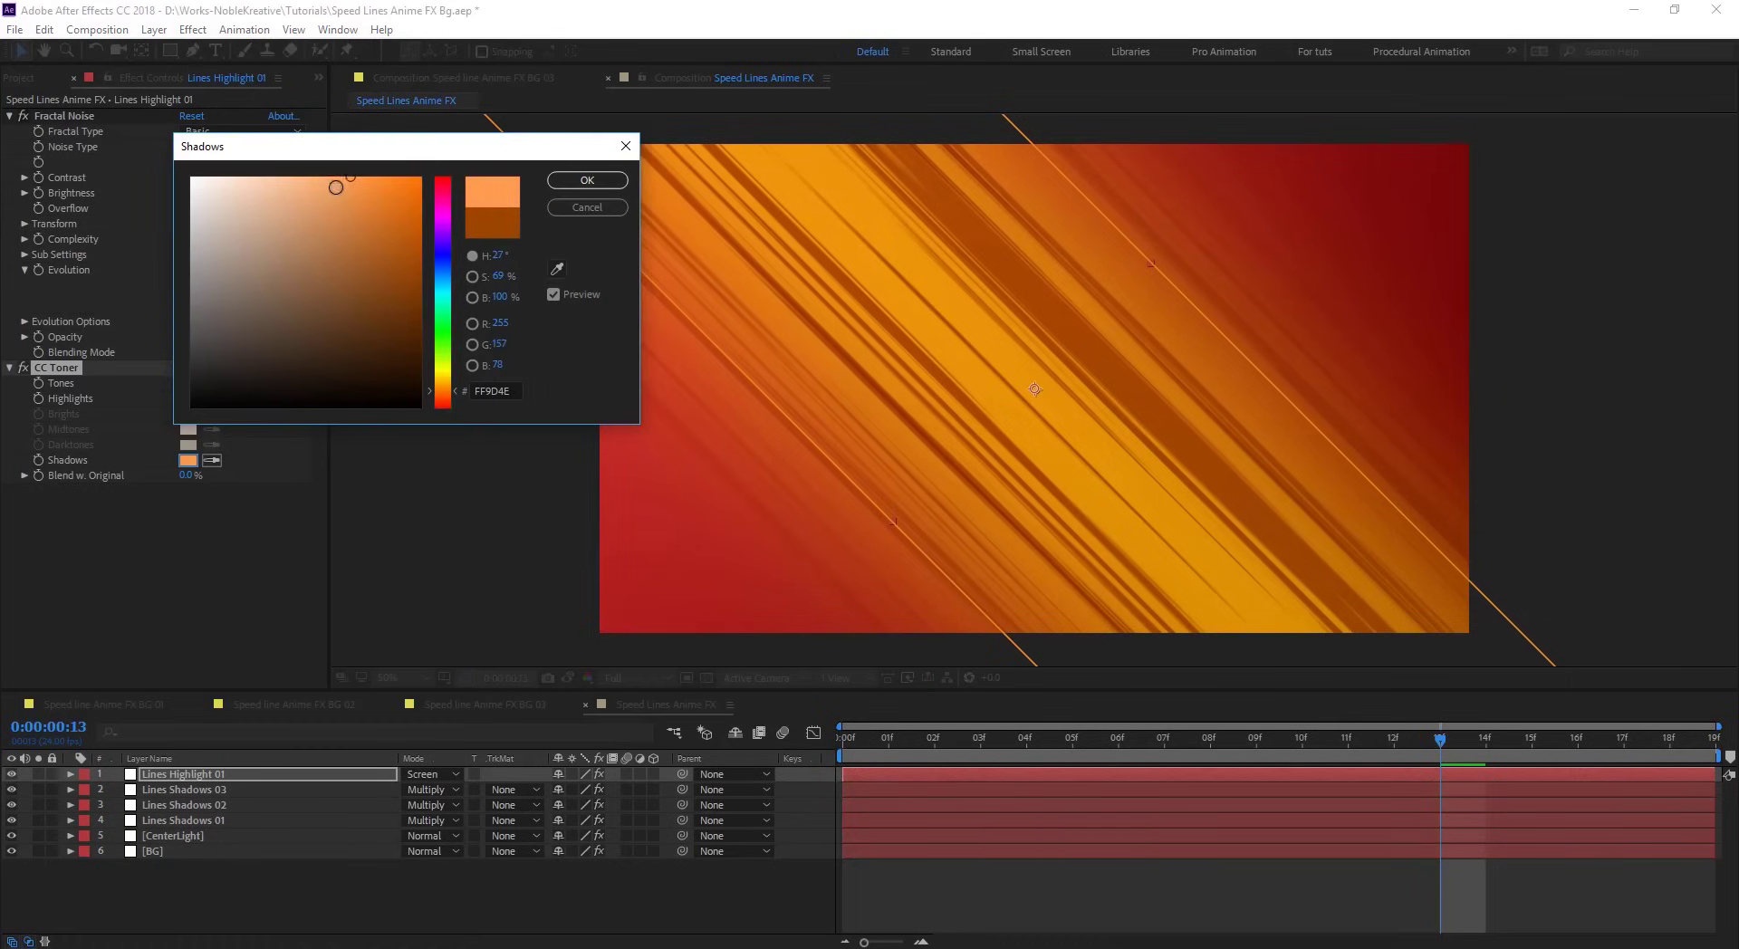
pyautogui.click(587, 180)
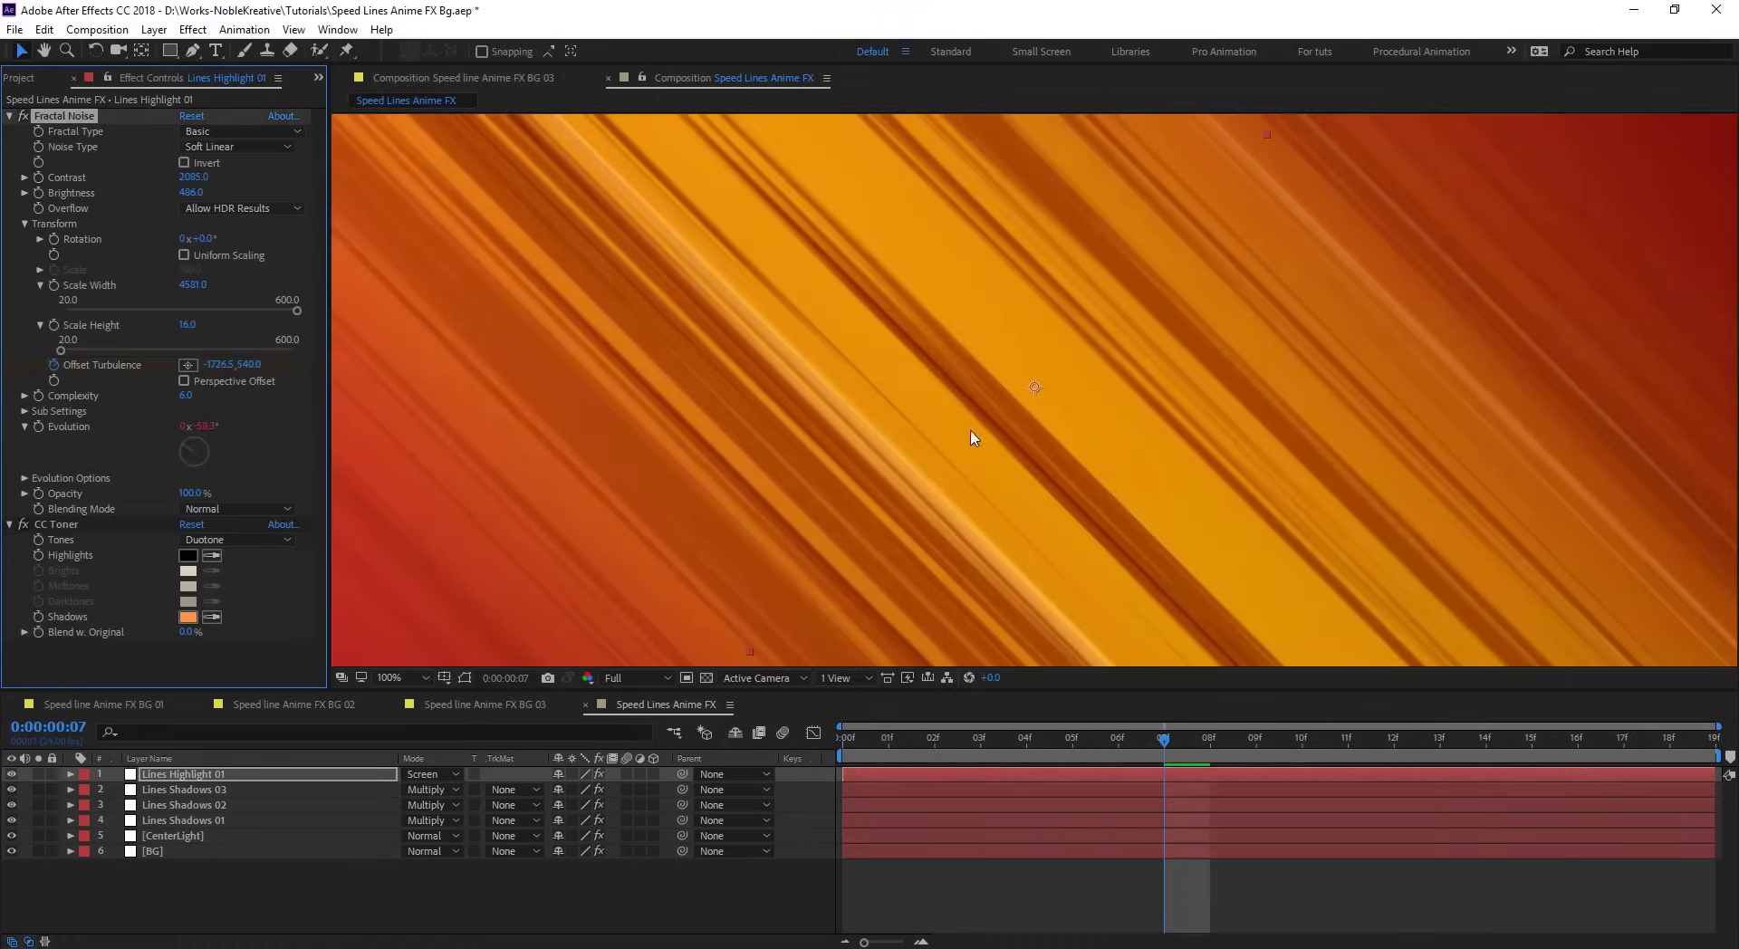
# - Compare the composition with and without the Lines Highlight 01 layer and review the highlight lines at different frames
pyautogui.press('pagedown')
pyautogui.moveTo(1383, 743); pyautogui.dragTo(1257, 739)
pyautogui.click(11, 775)
pyautogui.click(11, 775)
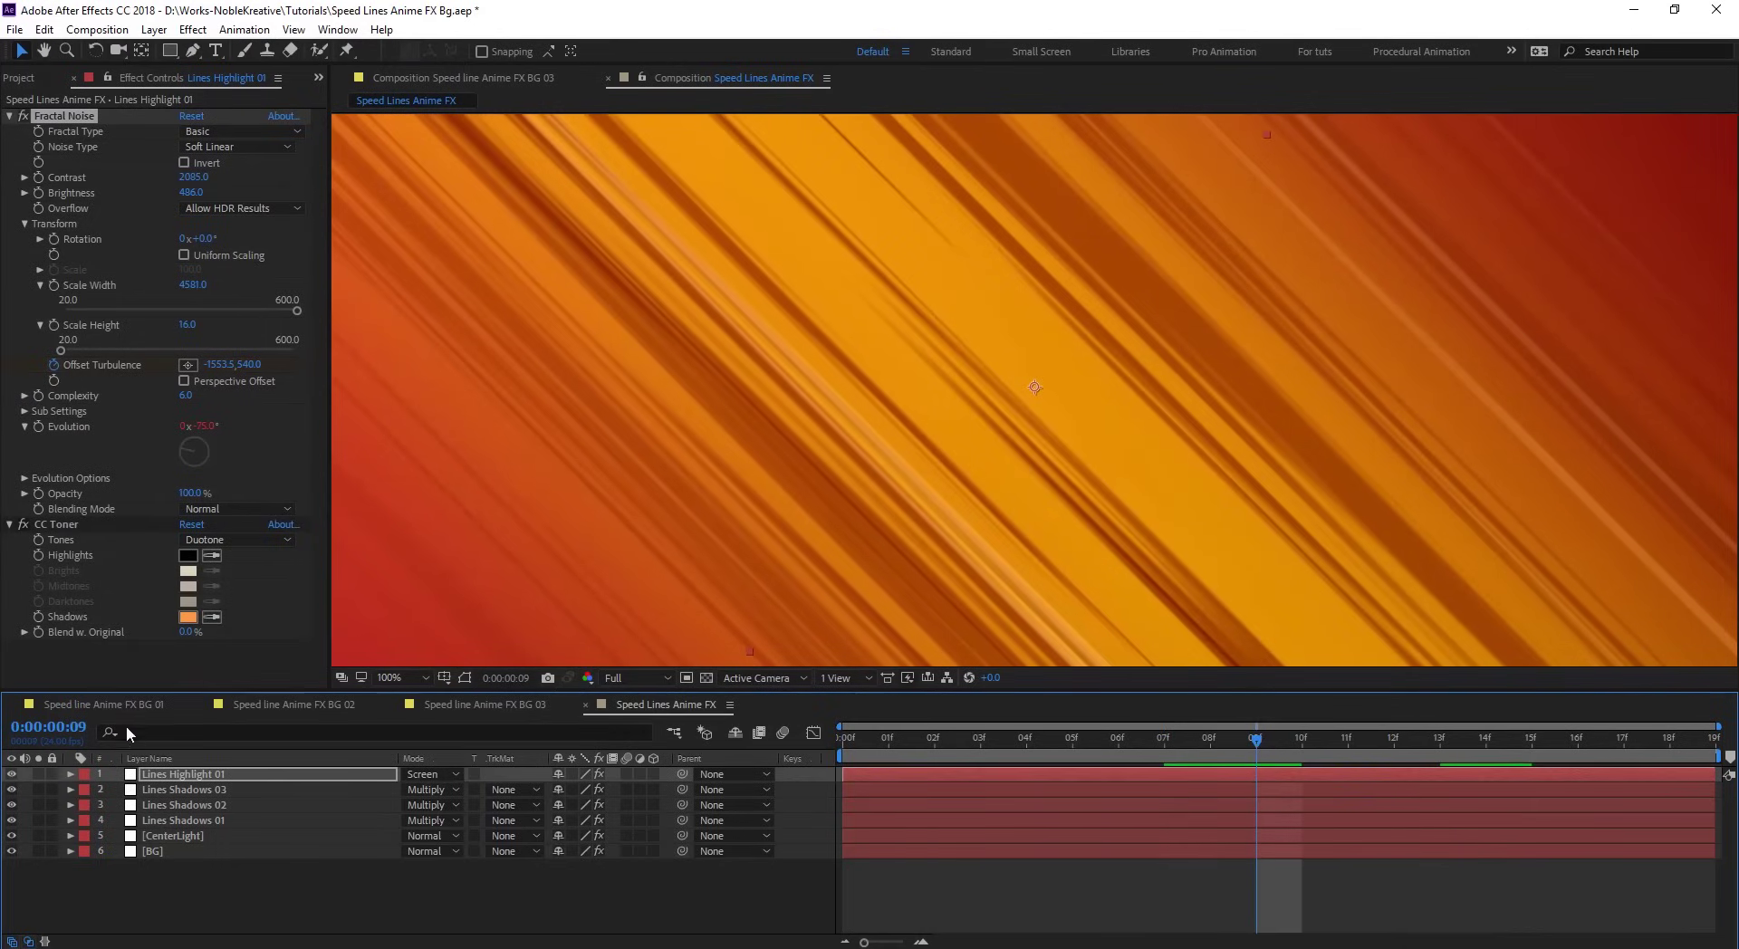
pyautogui.click(13, 775)
pyautogui.click(13, 776)
pyautogui.press(',')
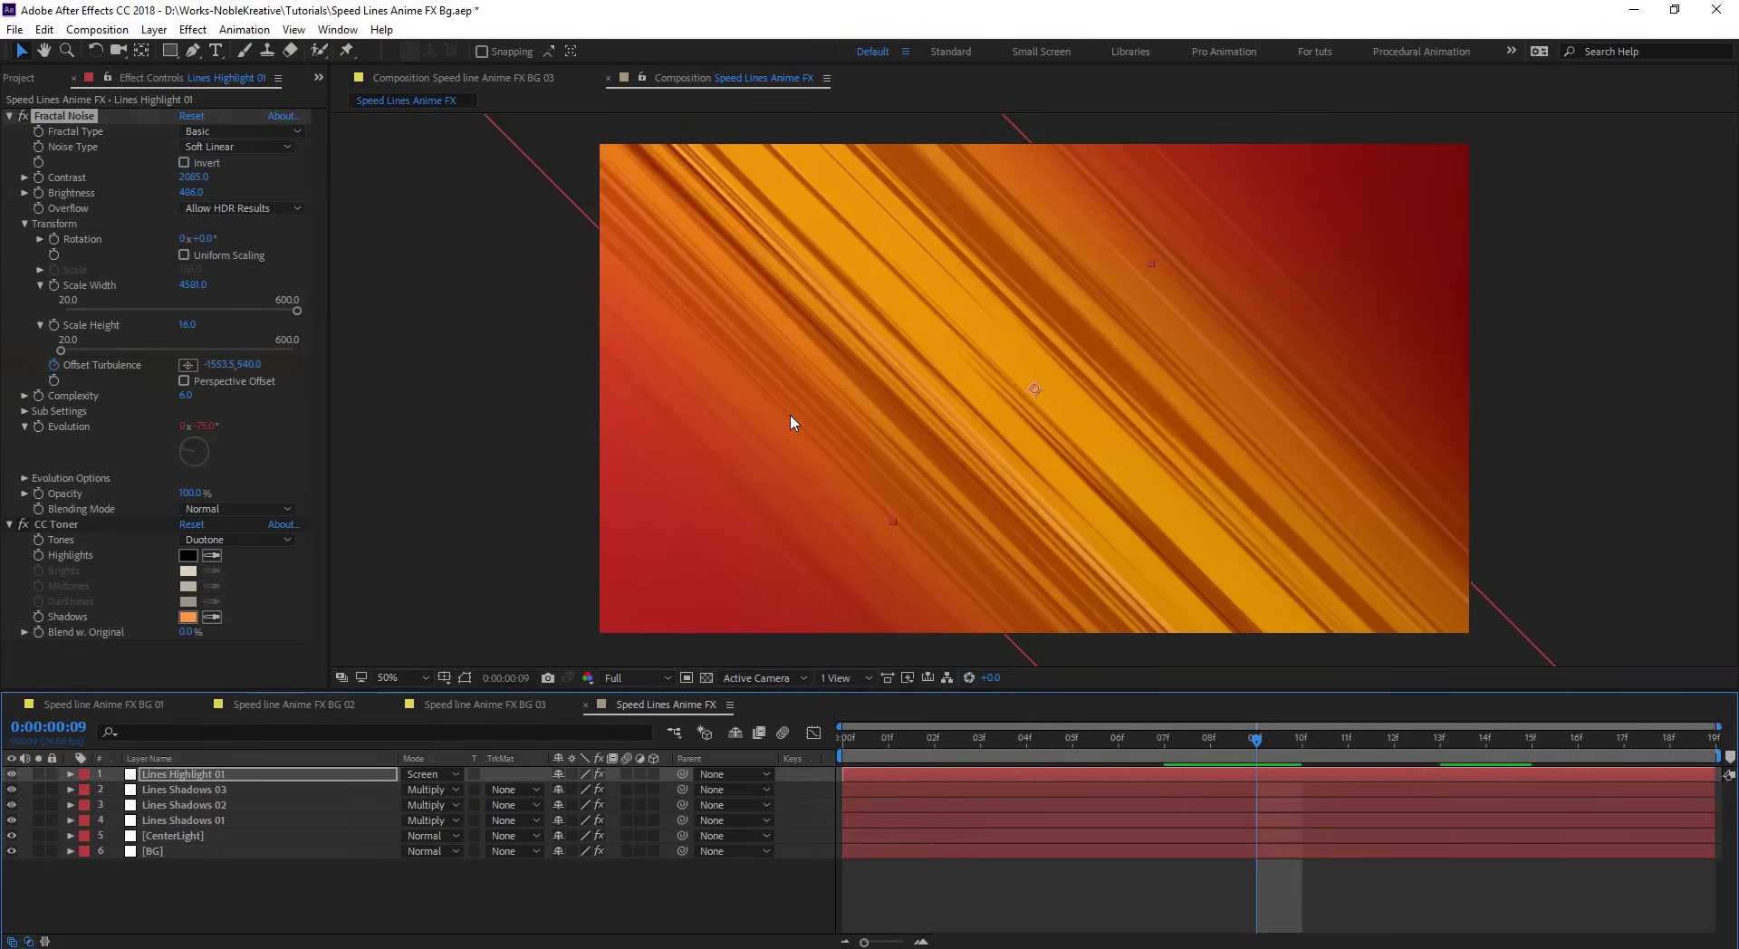
pyautogui.moveTo(1074, 742); pyautogui.dragTo(1256, 770)
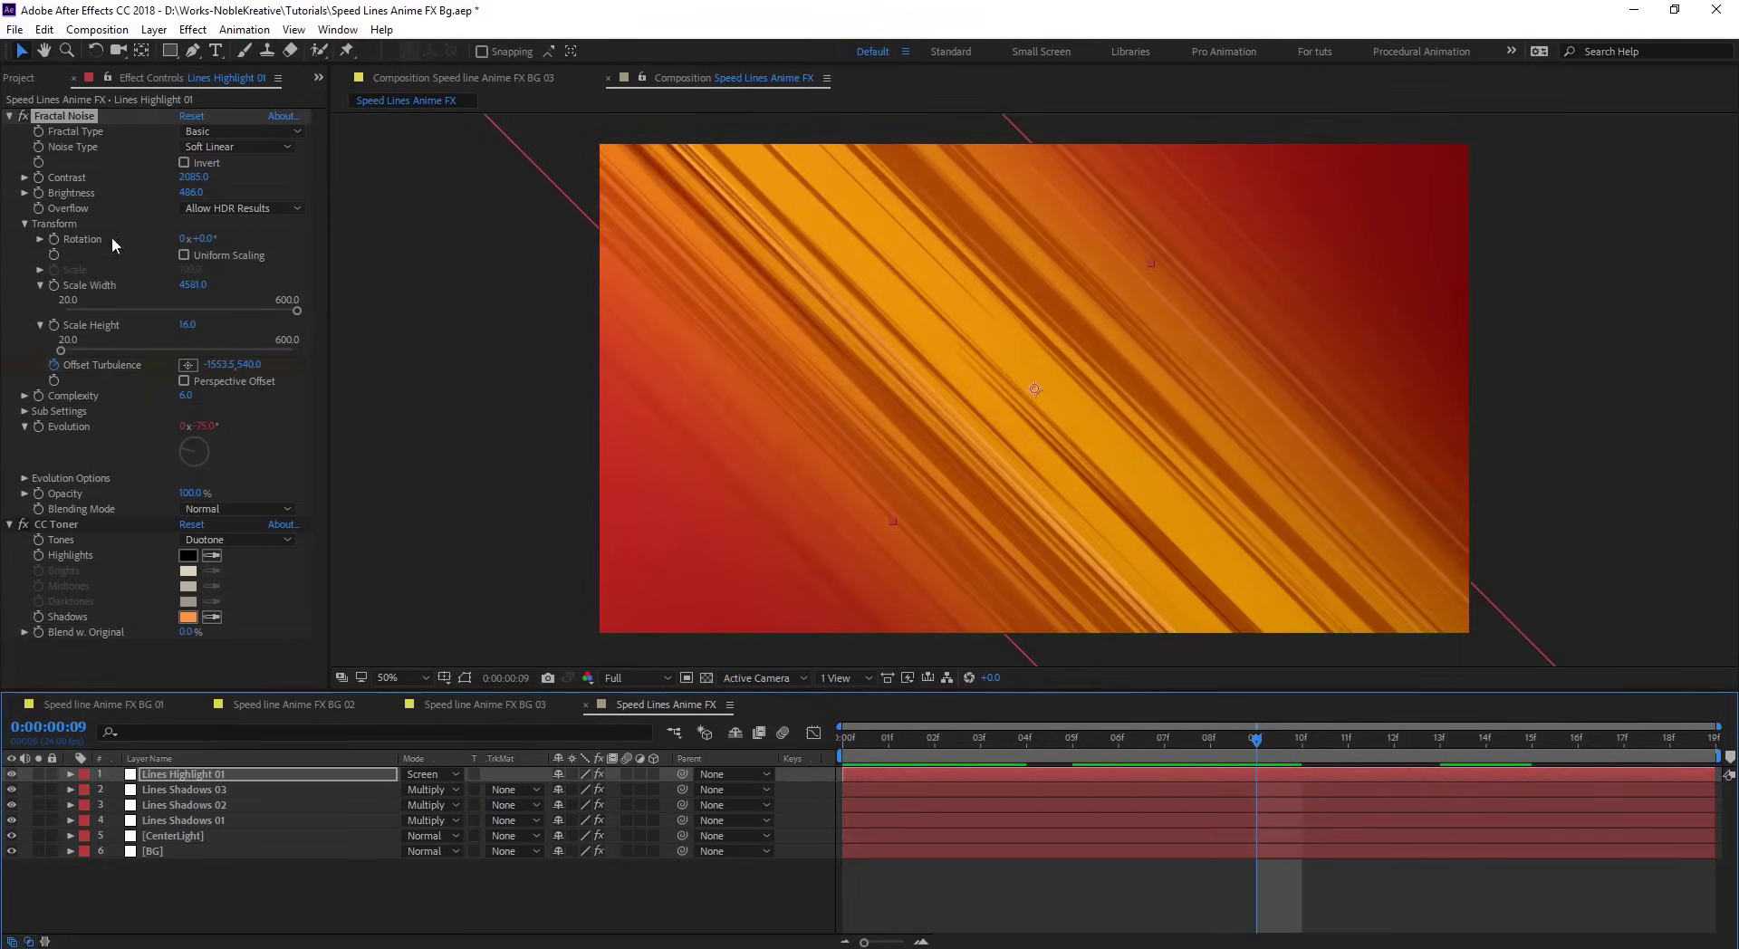
pyautogui.click(223, 773)
pyautogui.hotkey('ctrl', 'd')
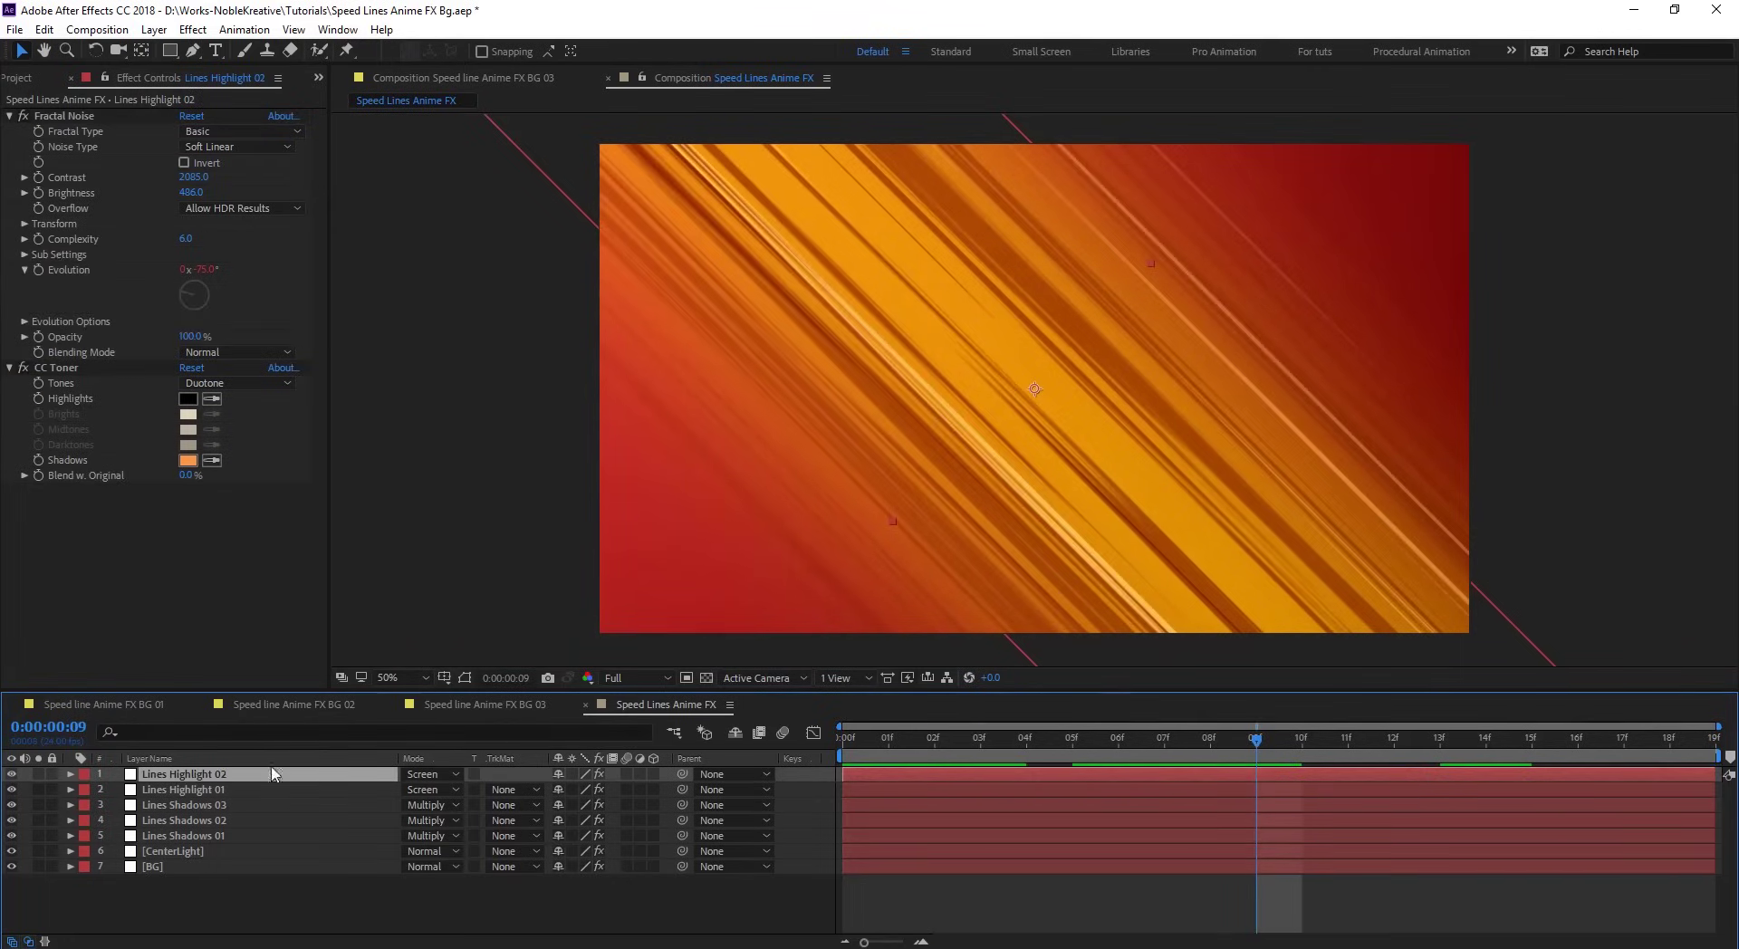
pyautogui.press('Delete')
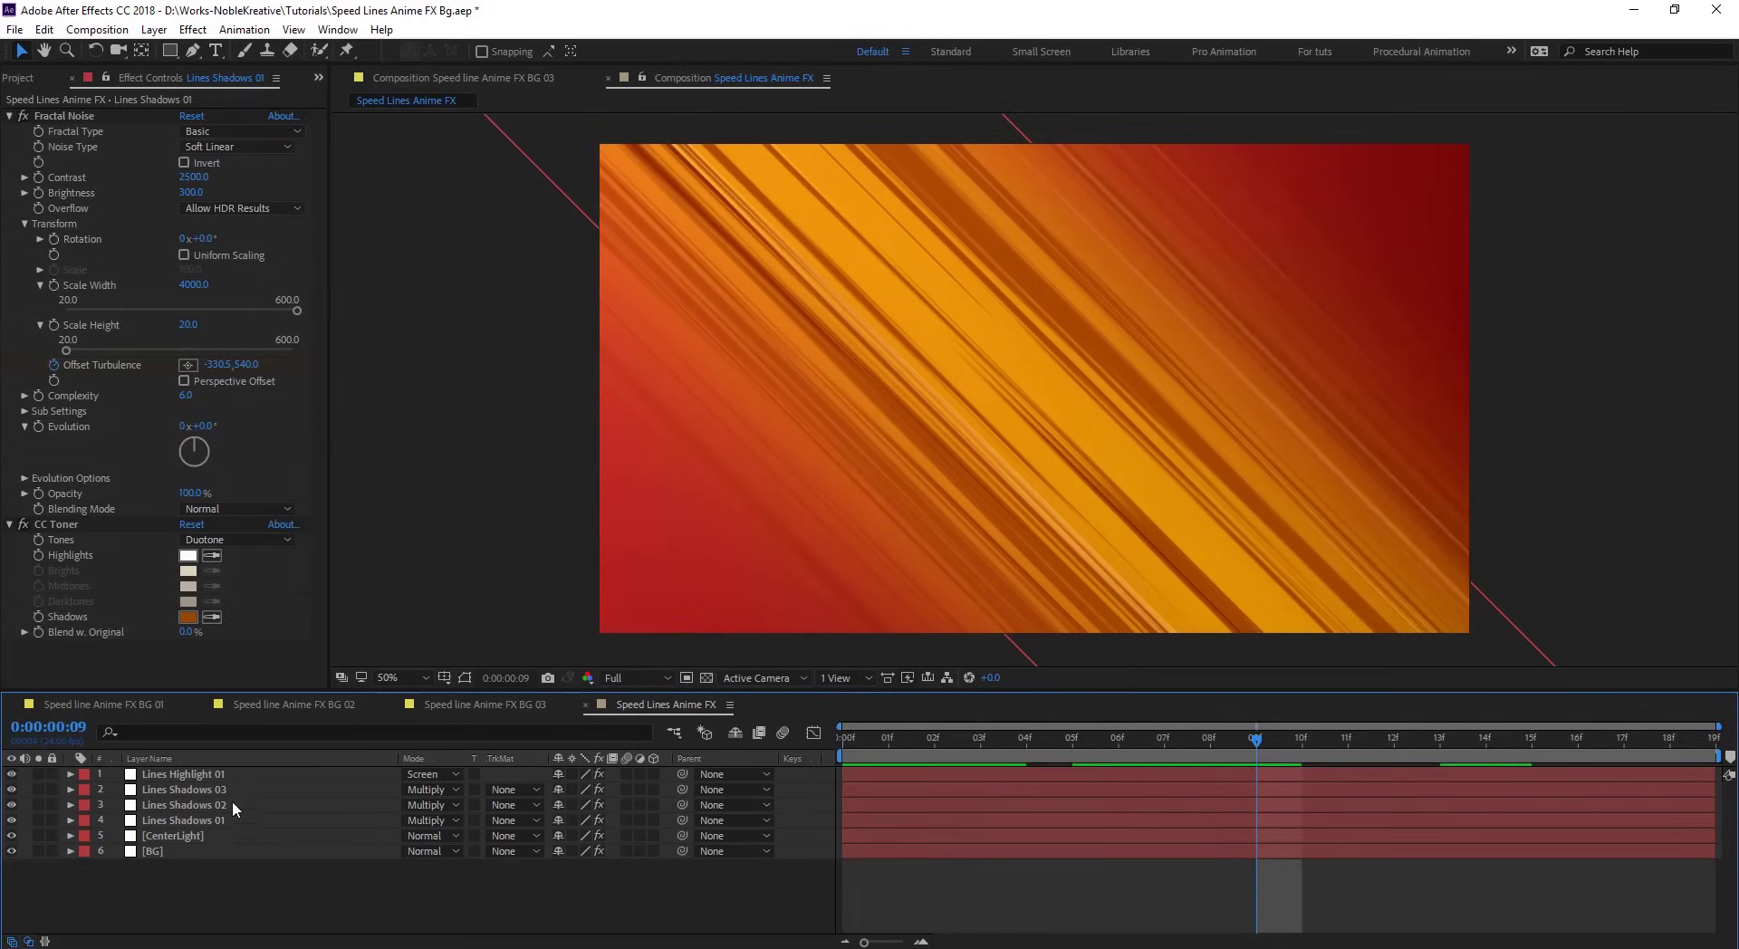
# - Duplicate the Lines Shadows 02 layer and rename the copy Lines Highlight 02
pyautogui.click(214, 802)
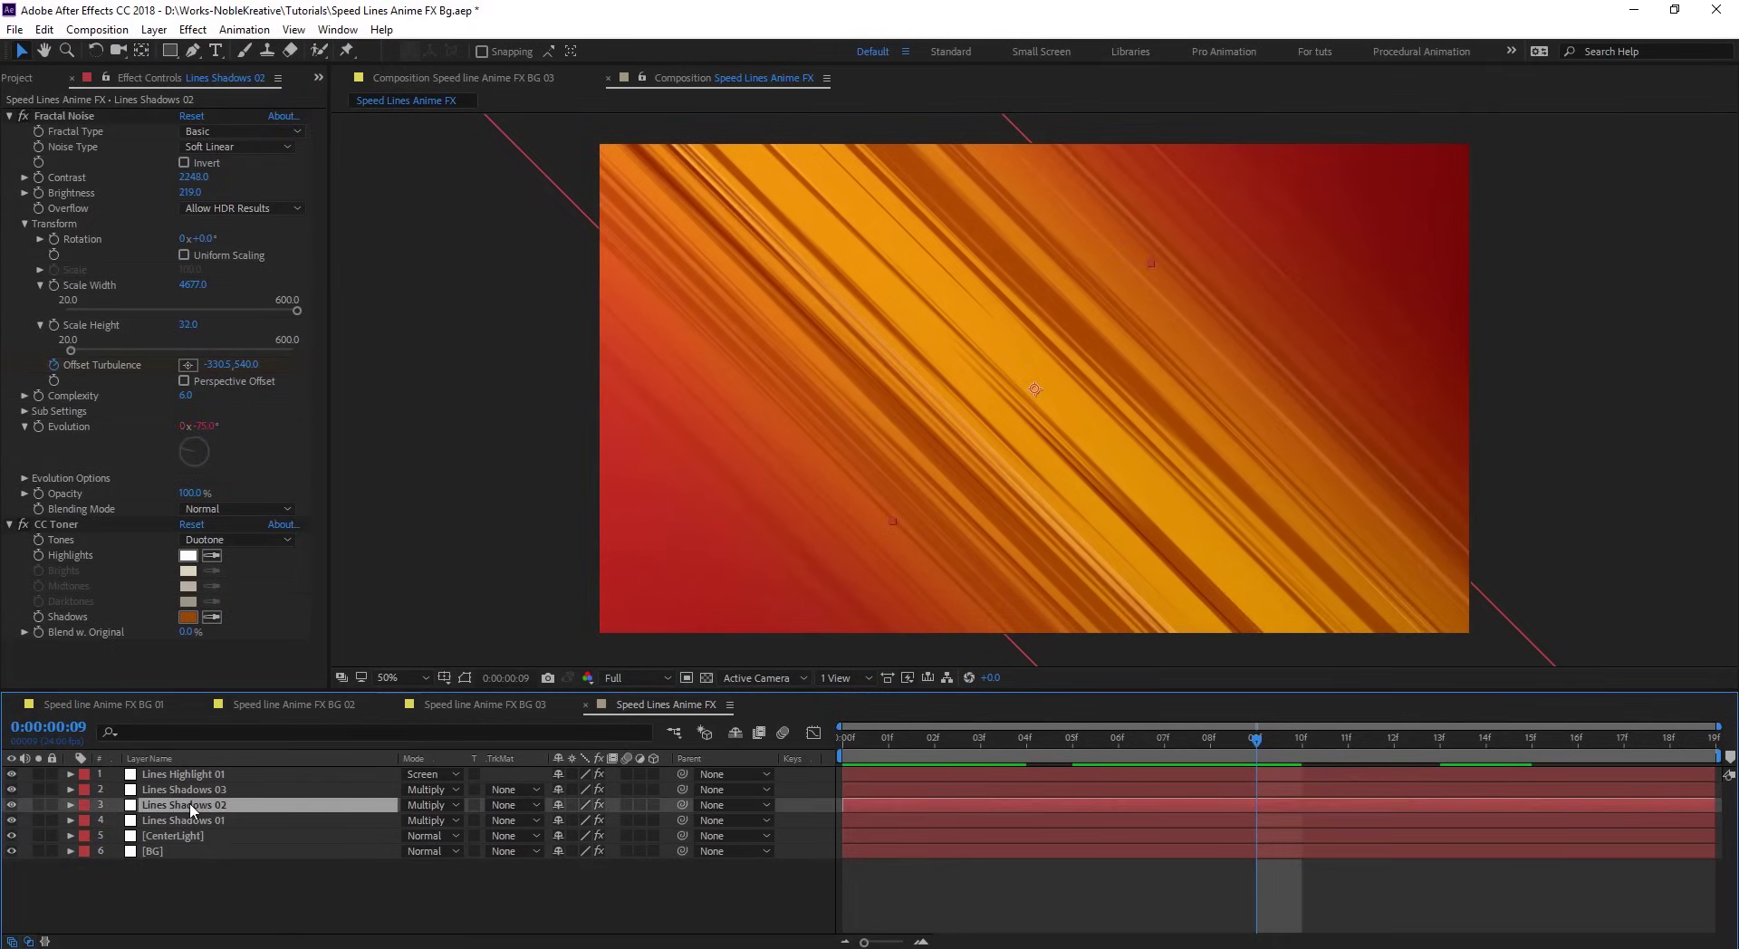
pyautogui.hotkey('ctrl', 'd')
pyautogui.press('Return')
pyautogui.press('Right')
pyautogui.press('BackSpace')
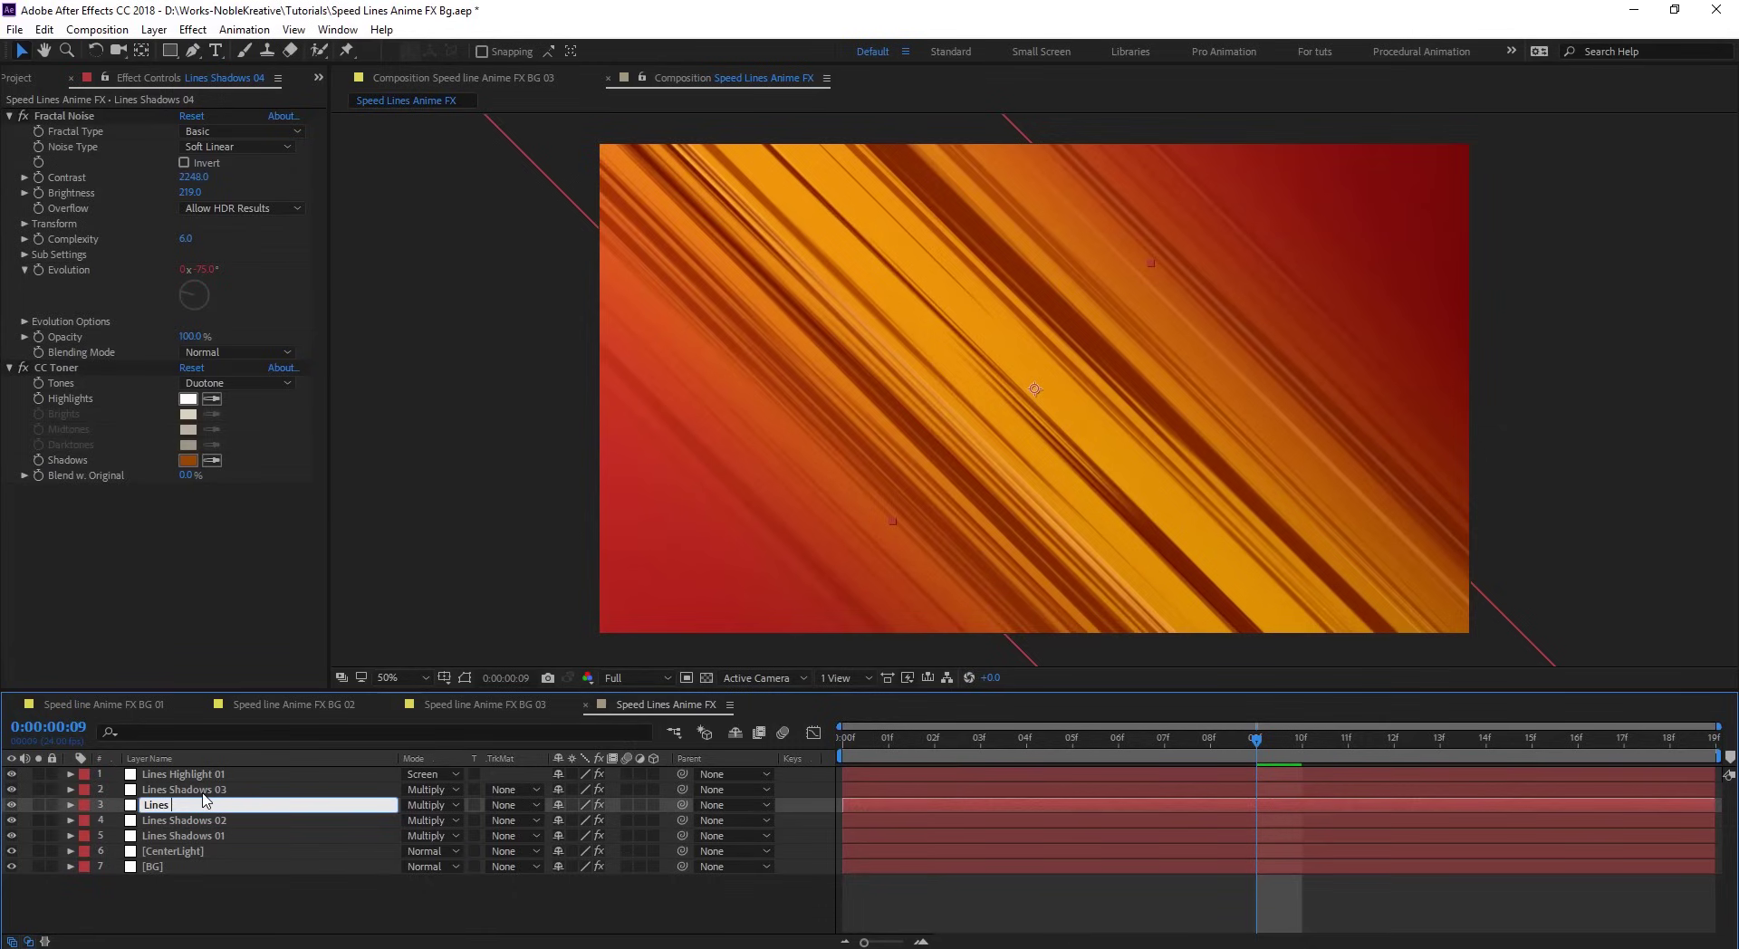
pyautogui.write('Highlight 02')
pyautogui.press('Return')
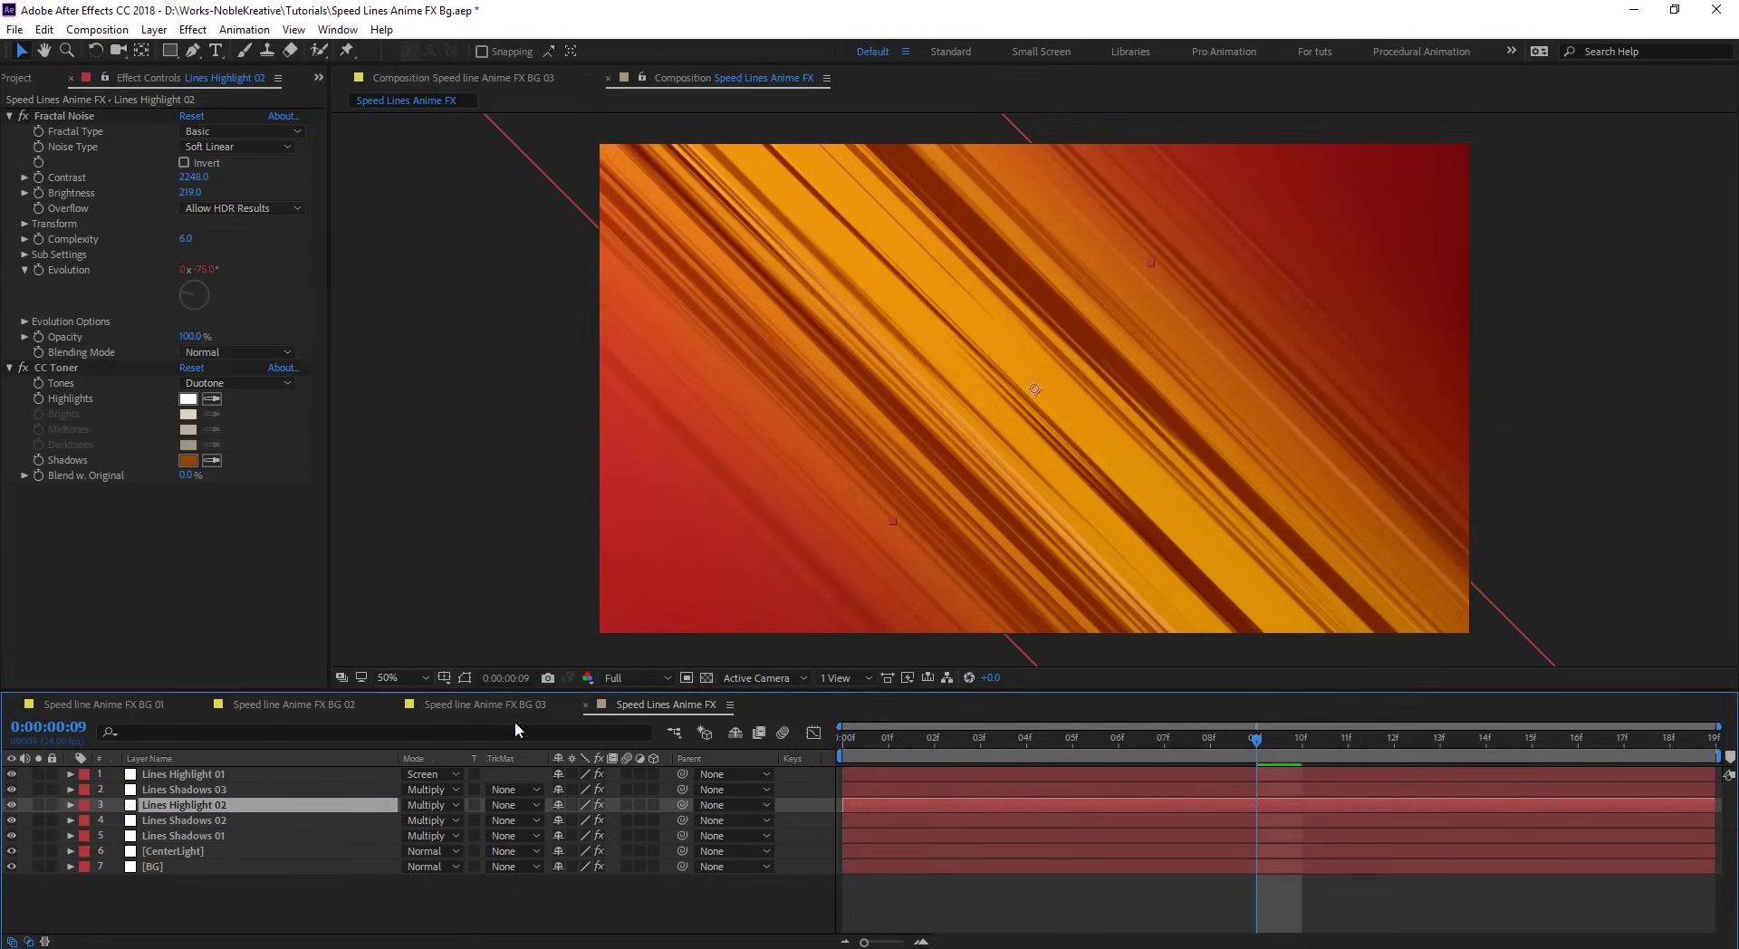
# - Set the Lines Highlight 02 blending mode to Screen and its CC Toner shadows color to orange, FF9239
pyautogui.click(518, 806)
pyautogui.click(428, 805)
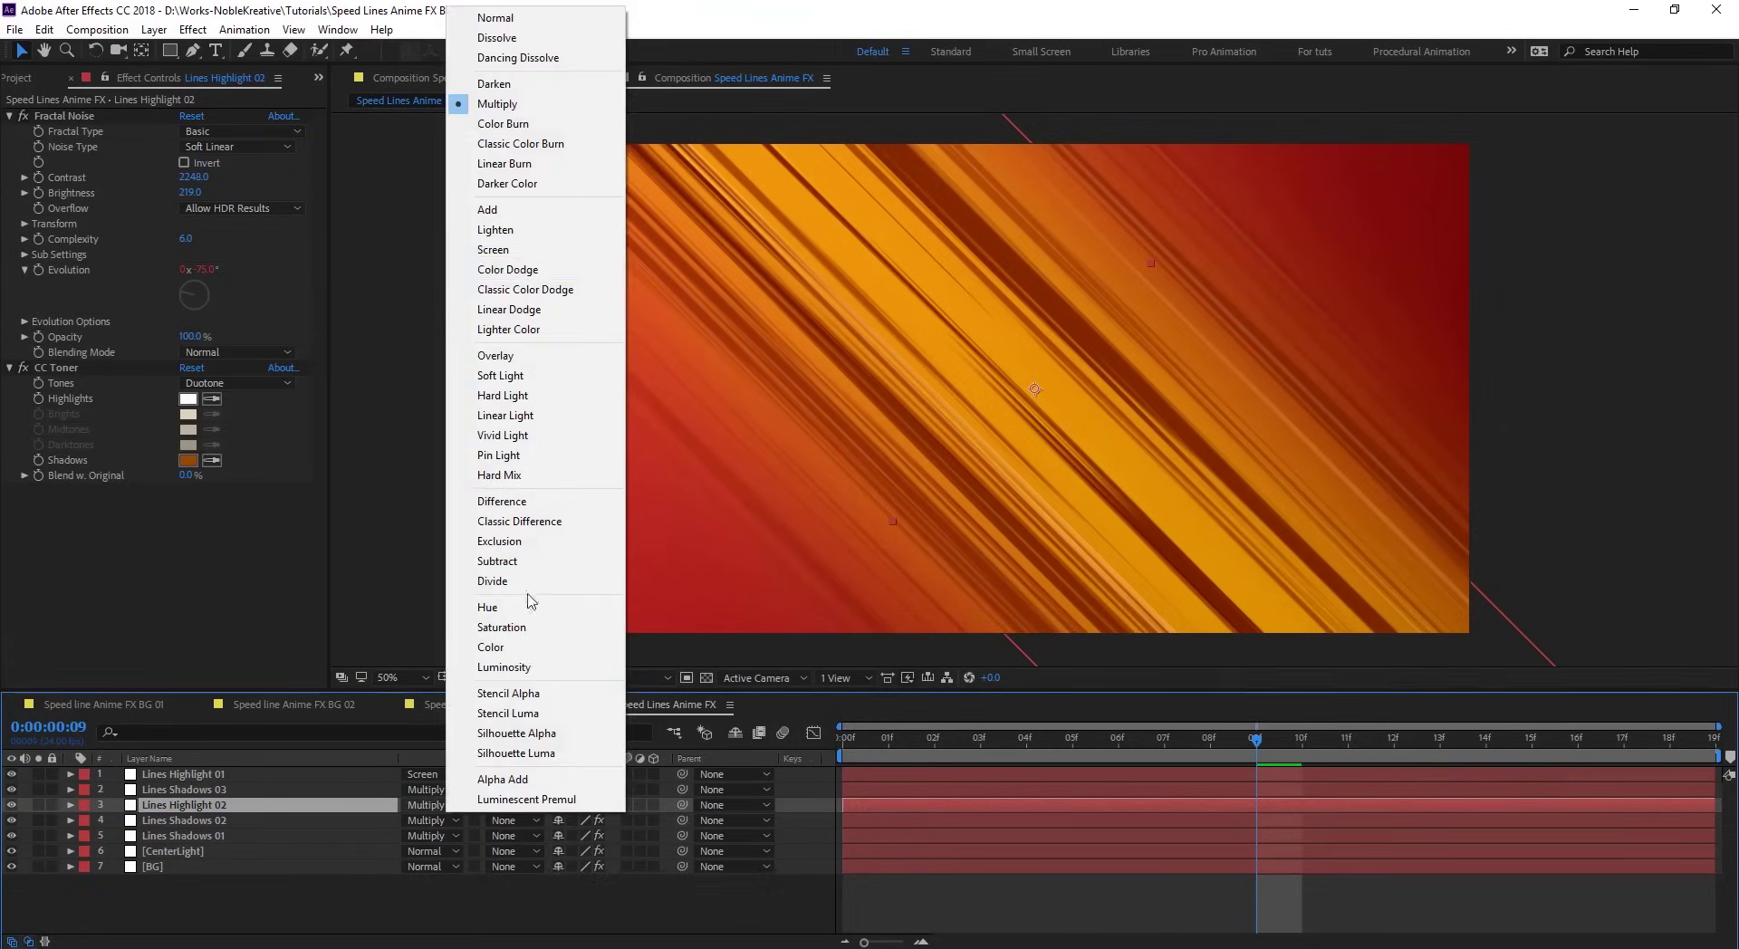
pyautogui.click(496, 250)
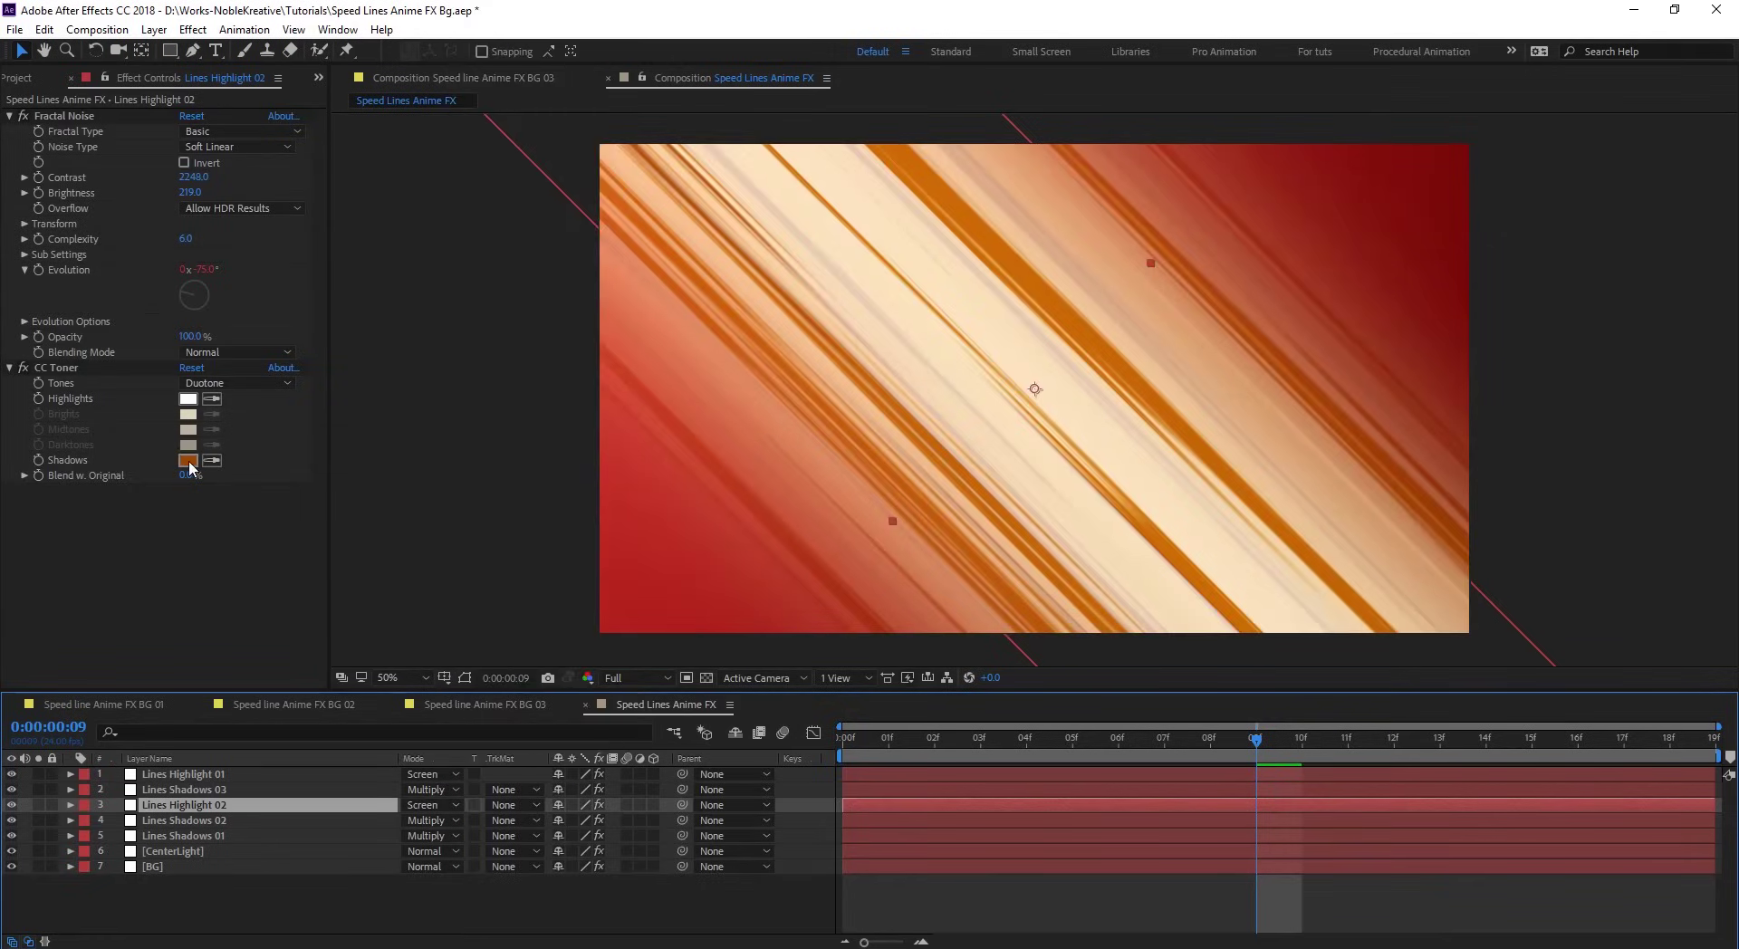
pyautogui.click(369, 175)
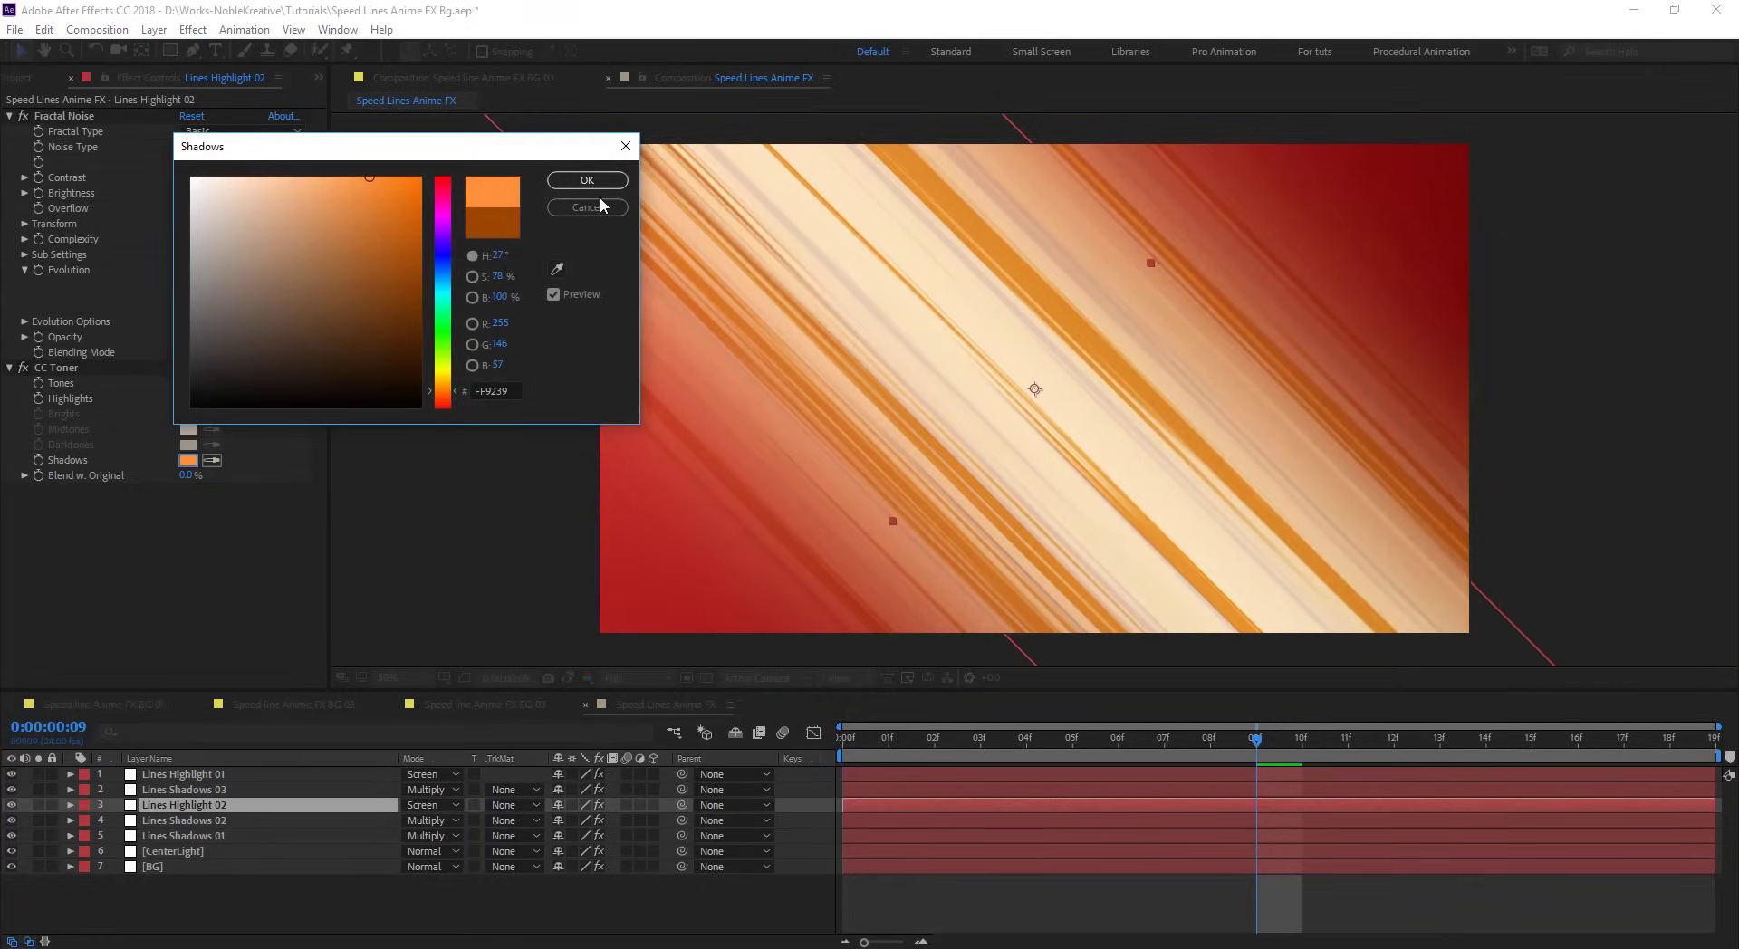
pyautogui.click(590, 182)
# - Set the Lines Highlight 02 CC Toner highlights color to black and compare the composition with and without the layer
pyautogui.click(188, 398)
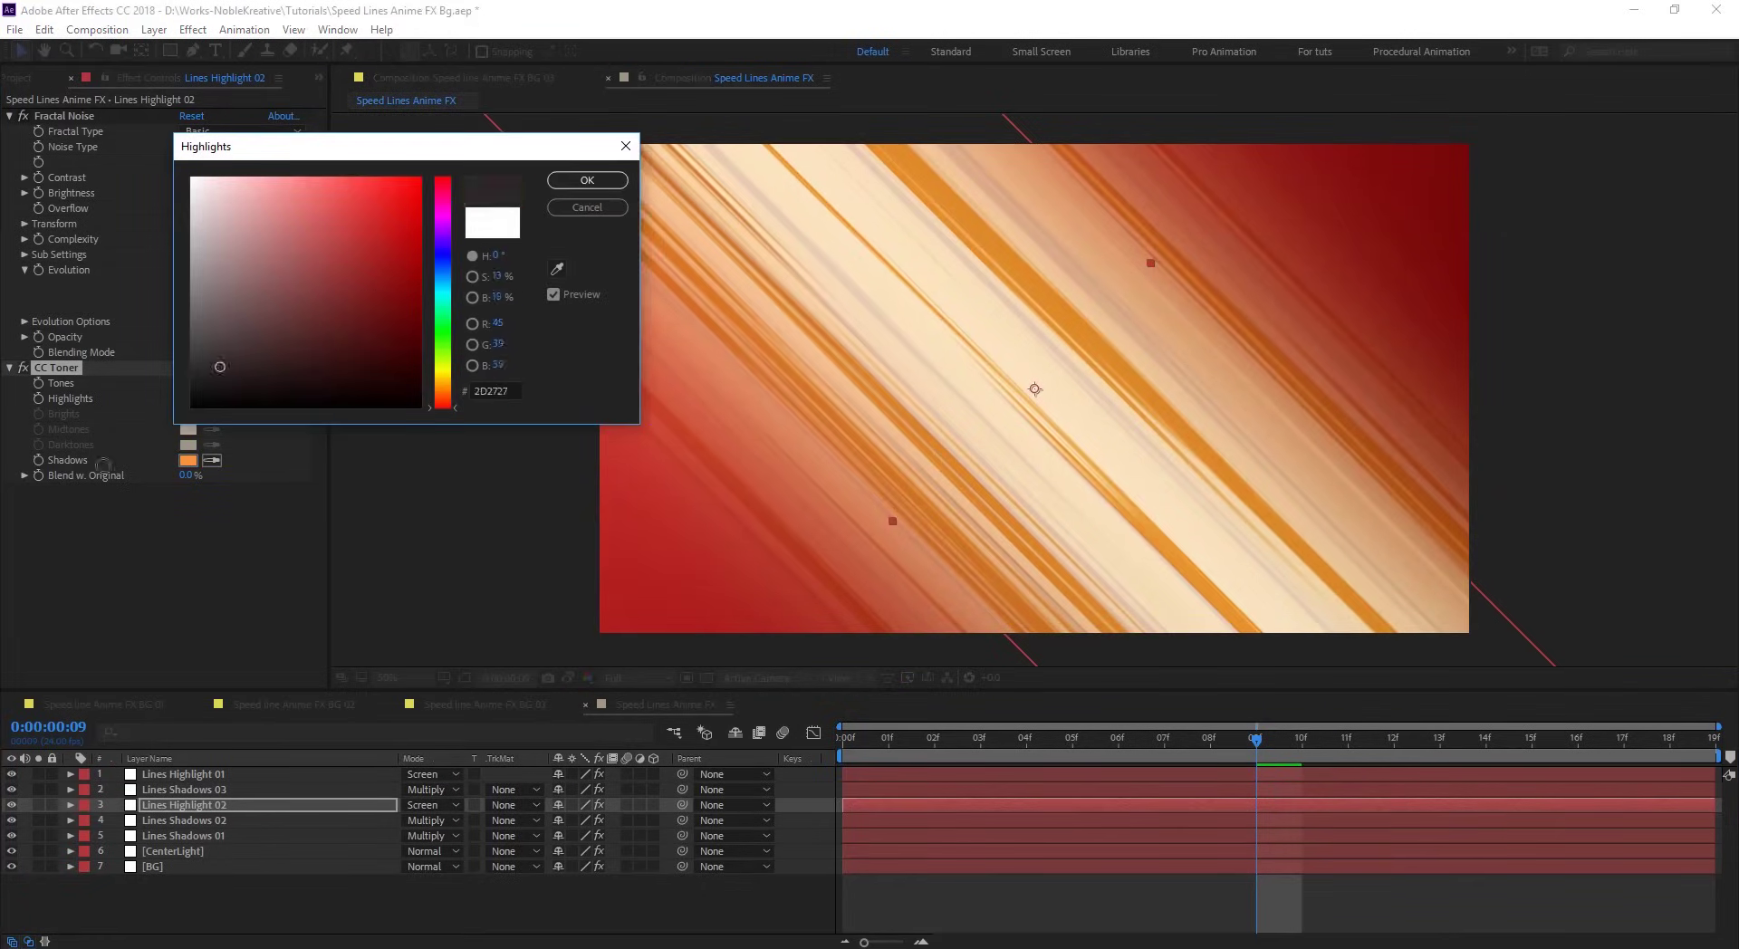
pyautogui.click(587, 180)
pyautogui.click(11, 805)
pyautogui.click(11, 805)
pyautogui.click(11, 805)
pyautogui.click(11, 805)
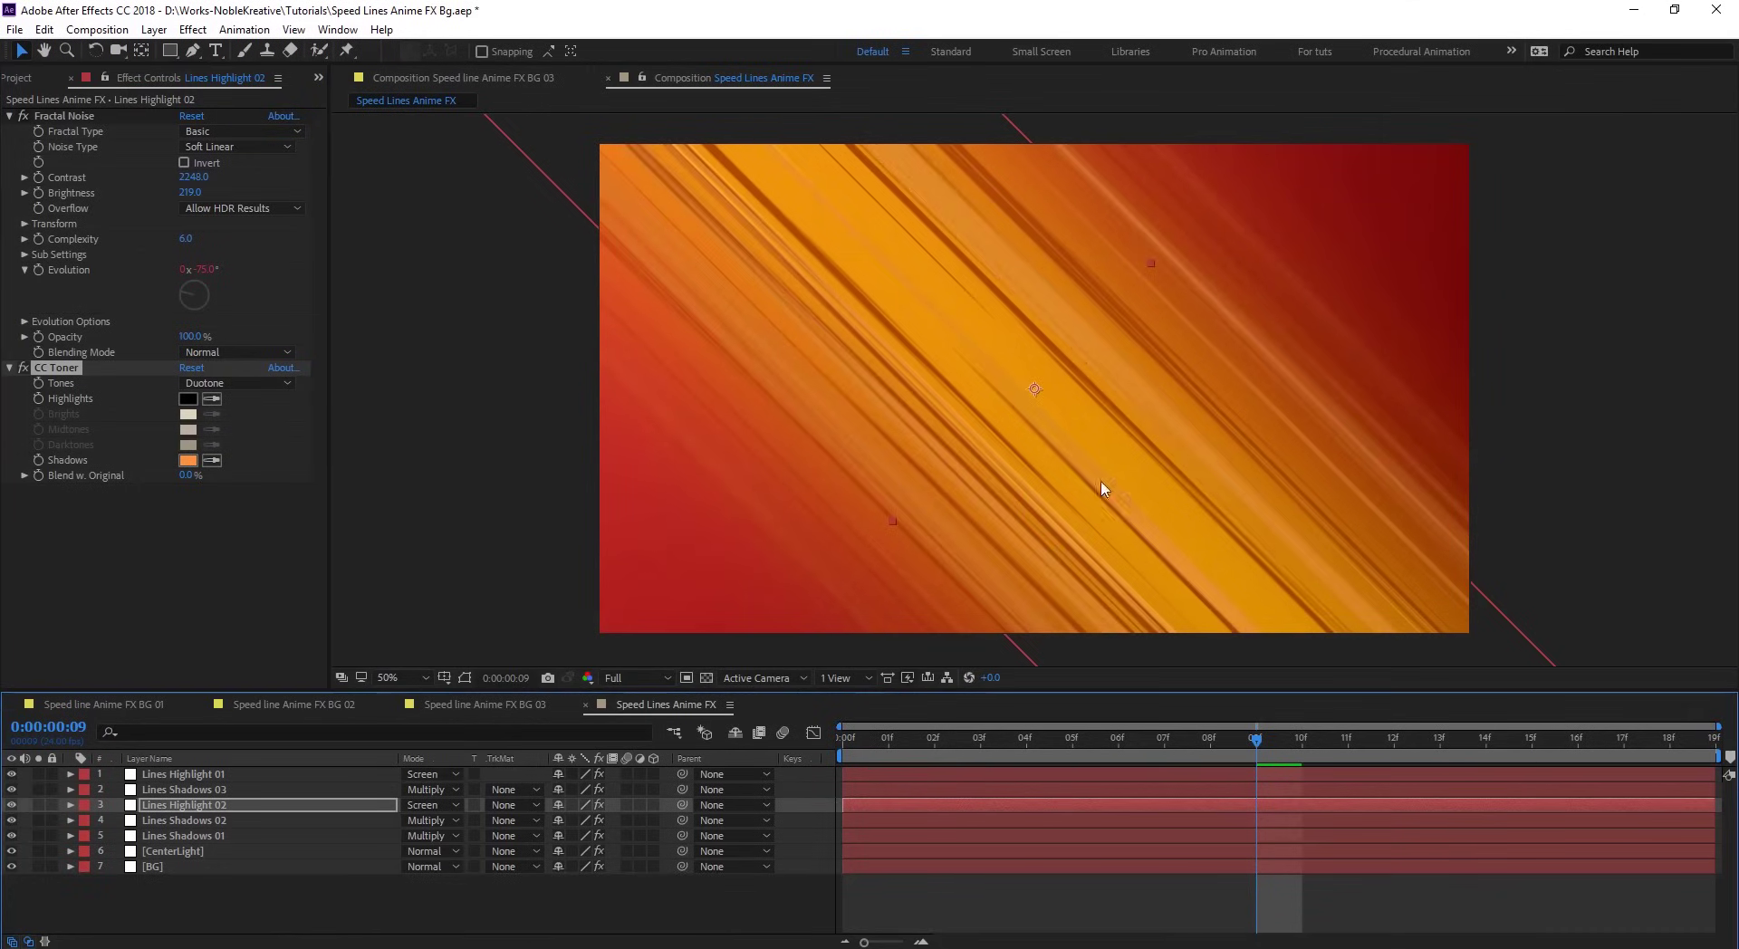
# - Raise the Lines Highlight 02 Fractal Noise brightness to 406 and compare the composition with and without the layer
pyautogui.moveTo(188, 194)
pyautogui.mouseDown()
pyautogui.moveTo(534, 212)
pyautogui.moveTo(297, 211)
pyautogui.moveTo(372, 206)
pyautogui.mouseUp()
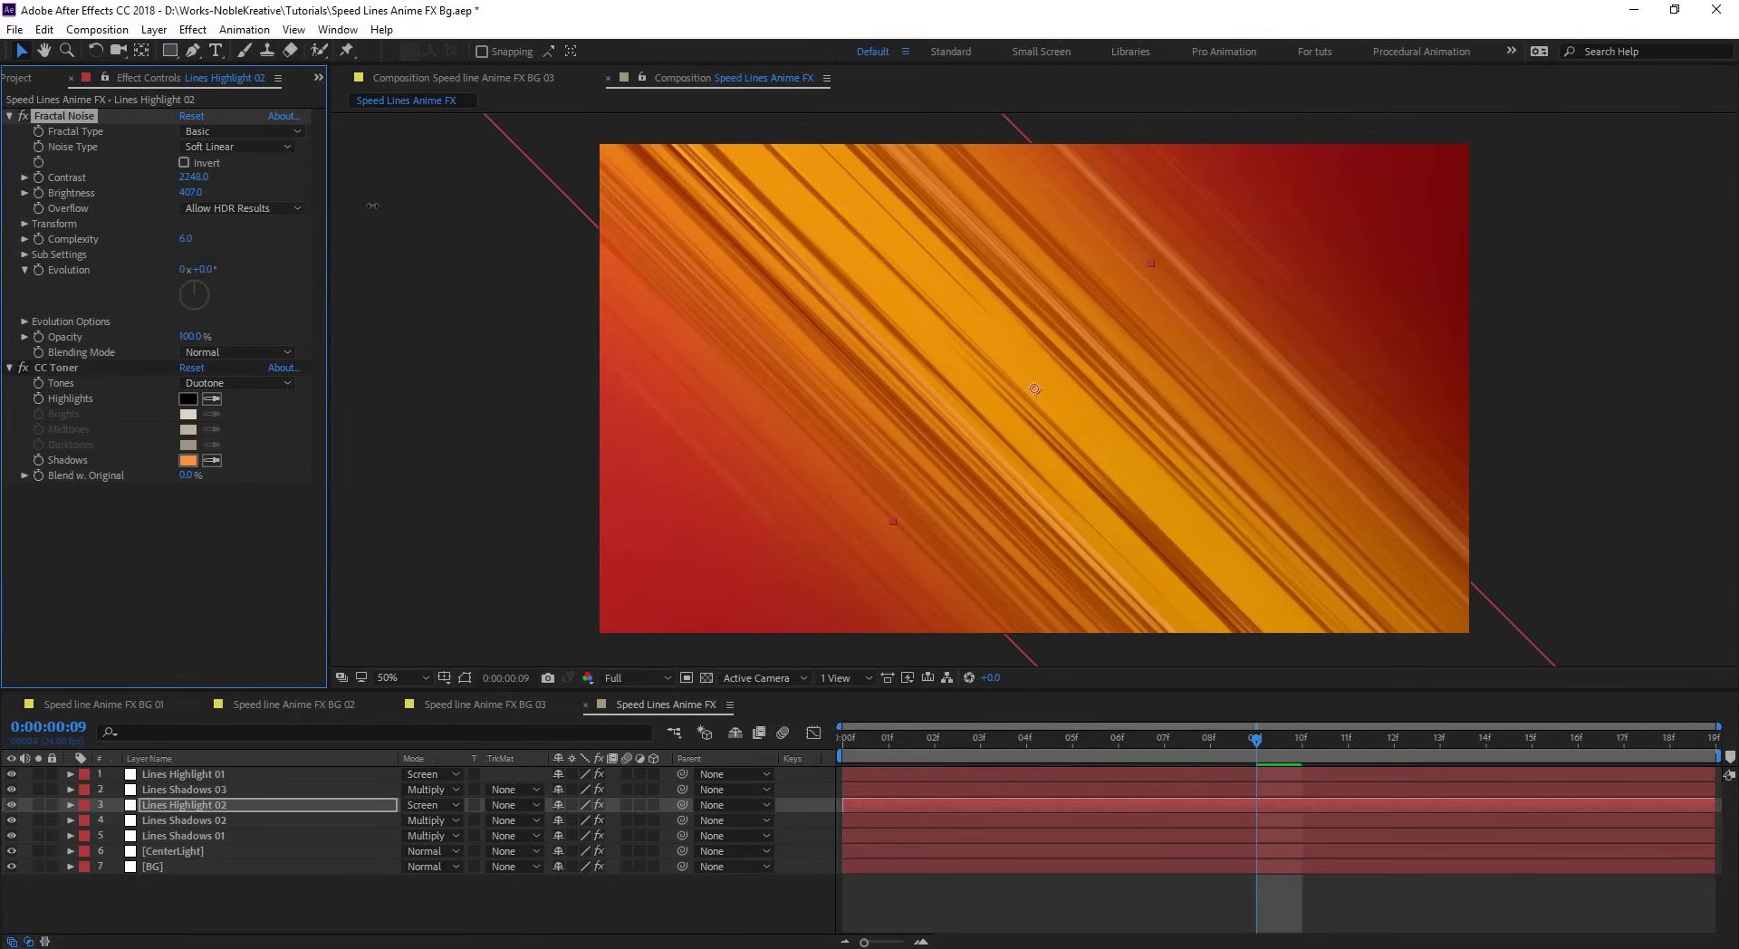
pyautogui.click(11, 805)
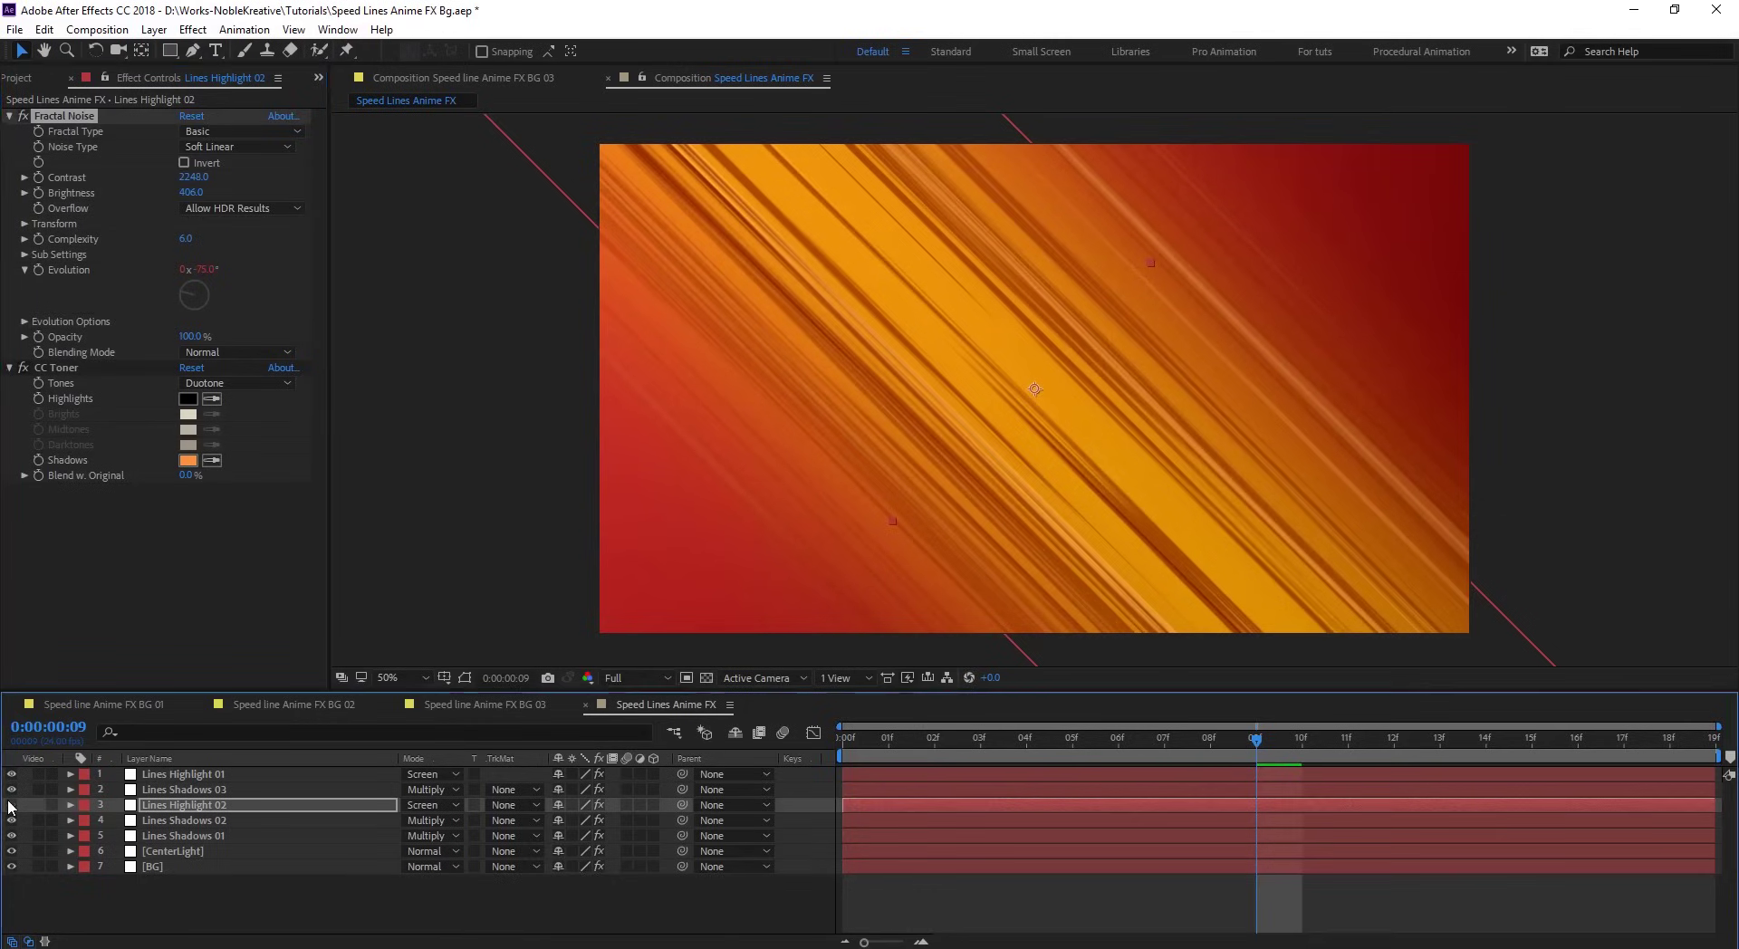
pyautogui.click(11, 805)
pyautogui.press('.')
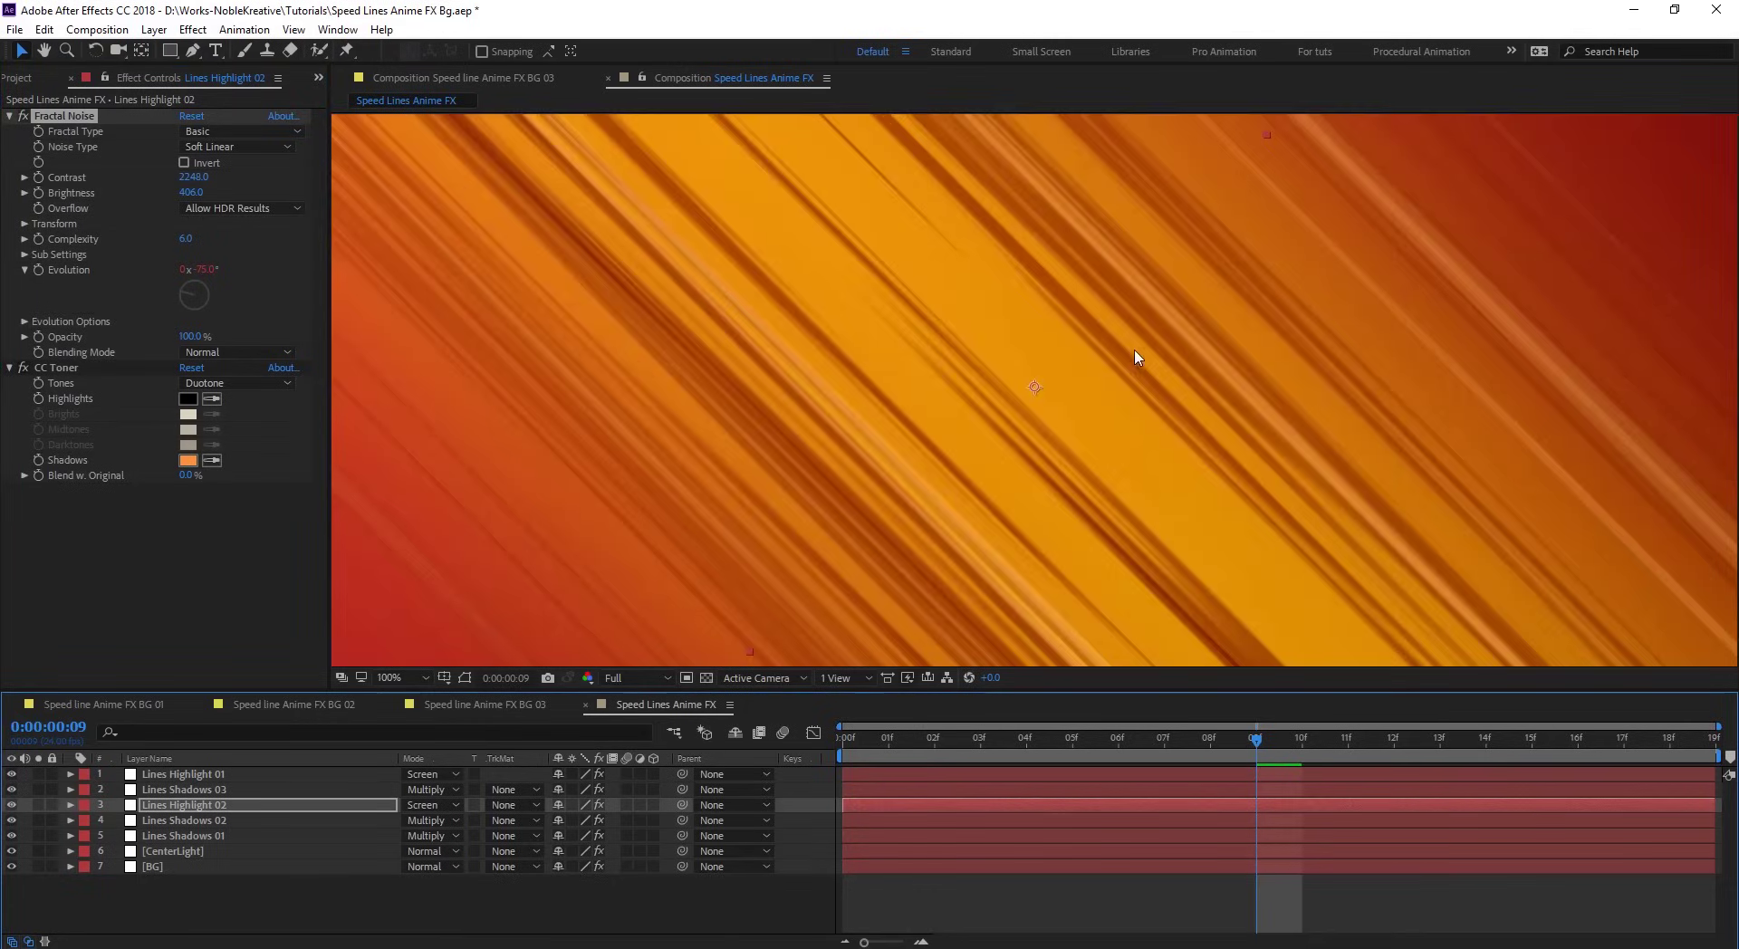
# - Duplicate Lines Highlight 02 and move both highlight layers above Lines Highlight 01, with the copy selected
pyautogui.click(212, 808)
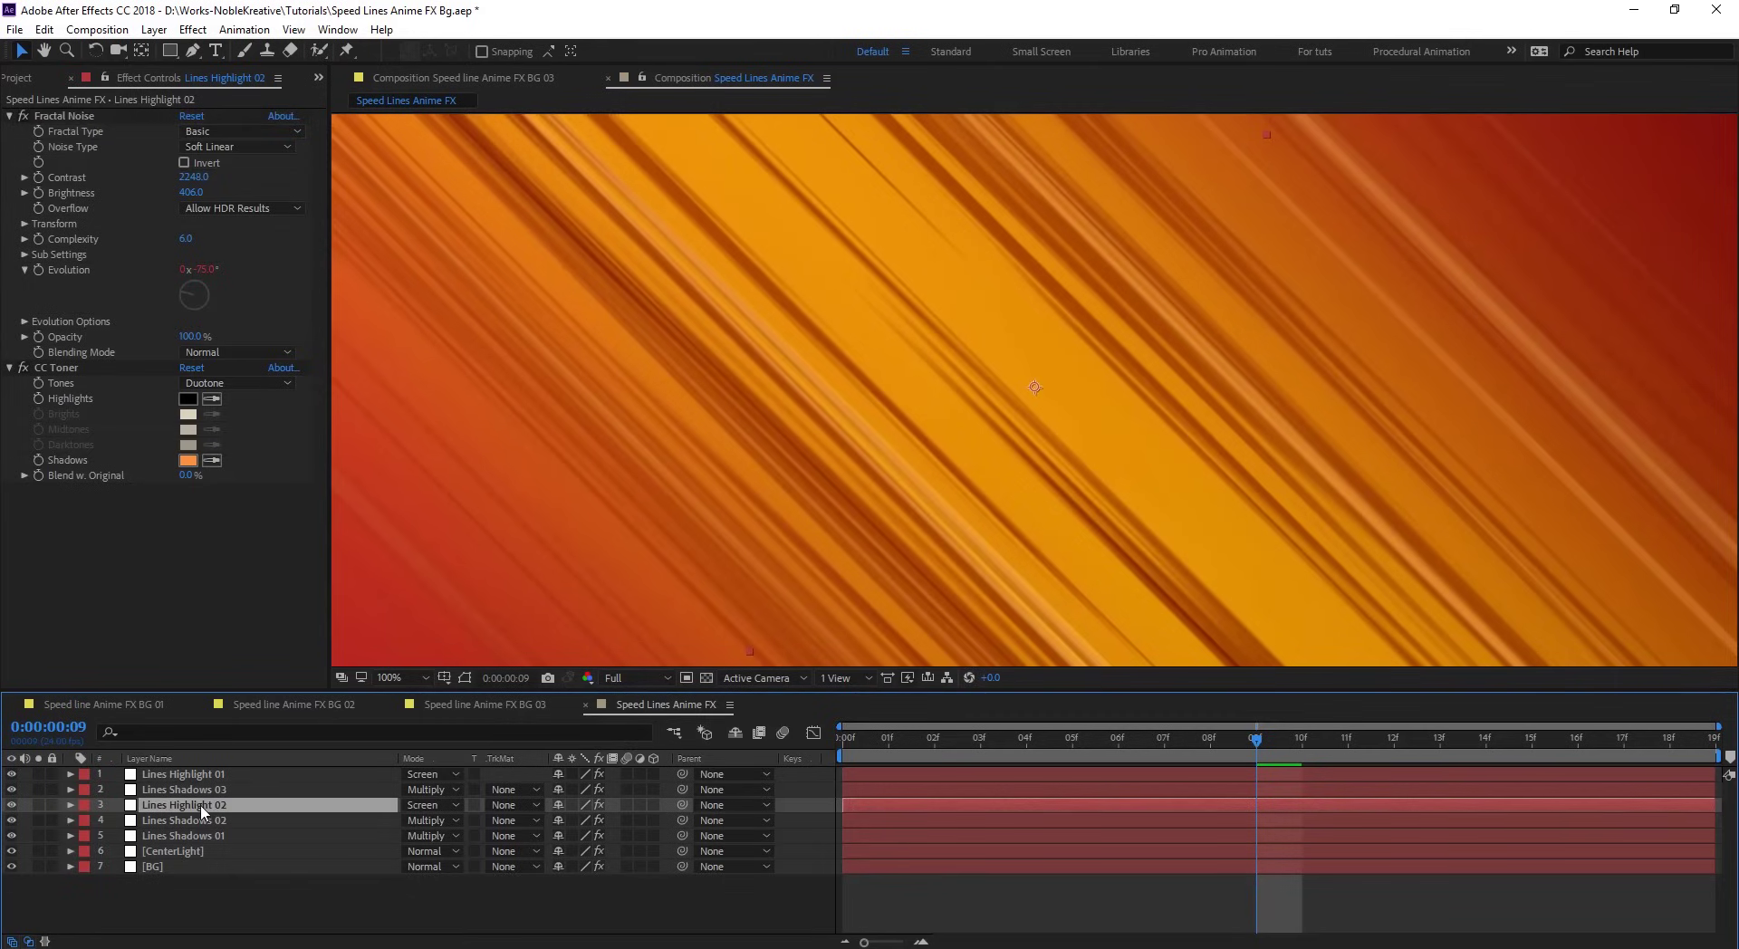
pyautogui.hotkey('ctrl', 'd')
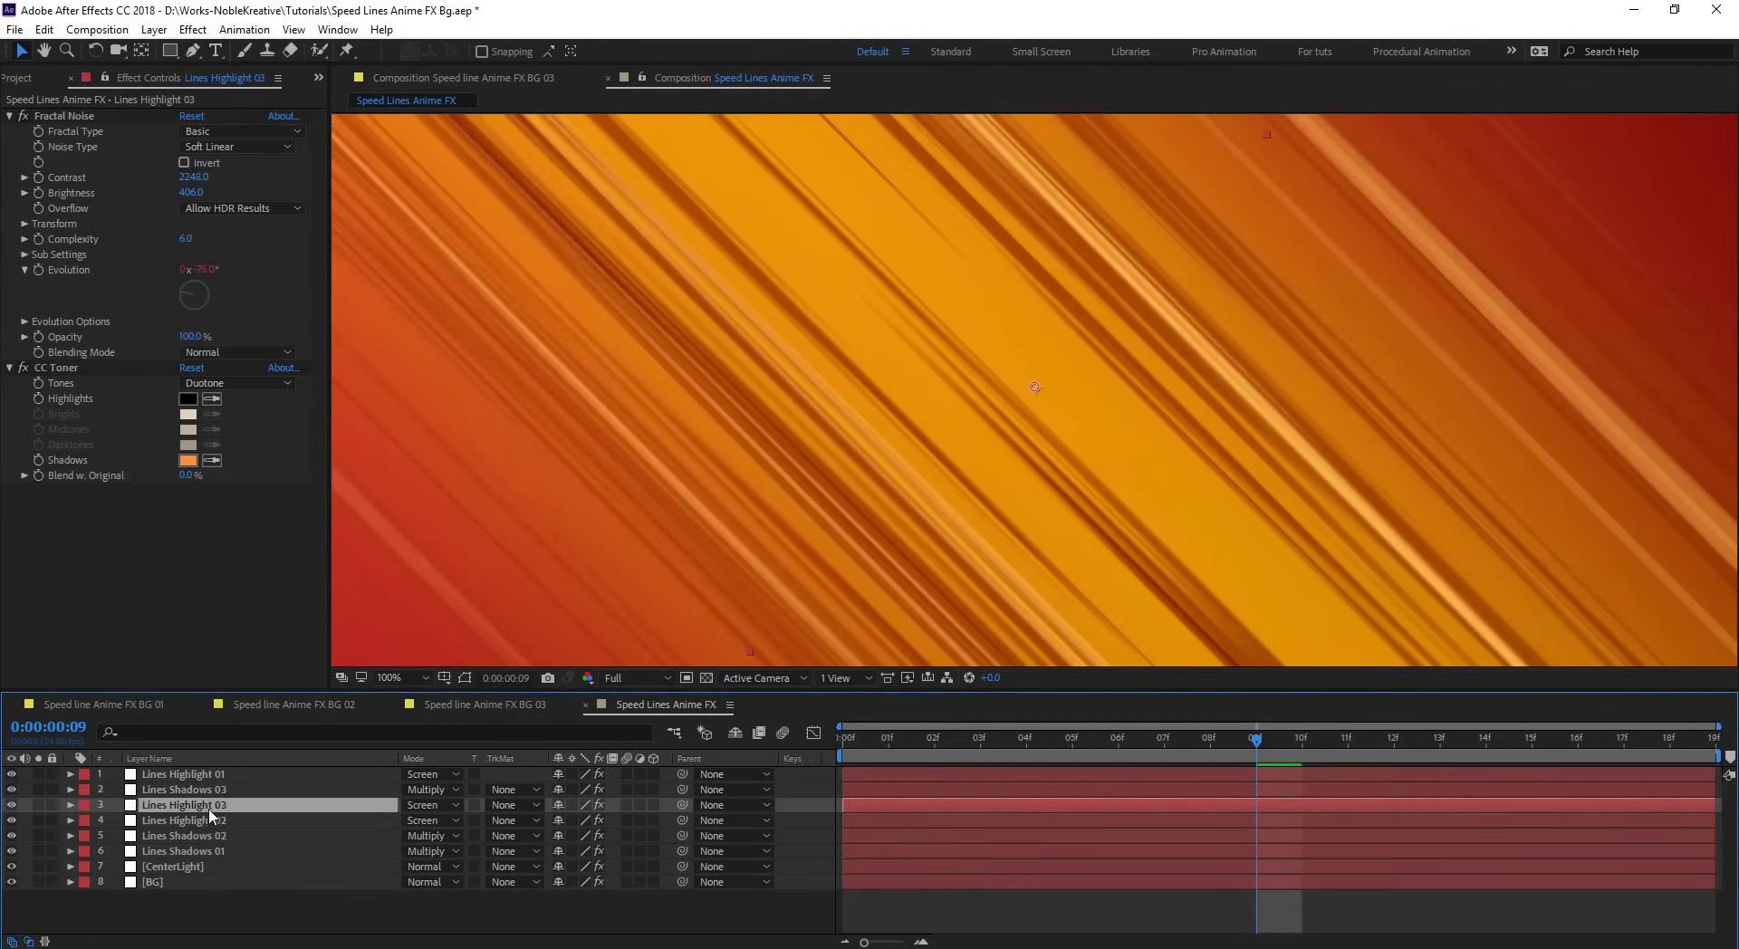
pyautogui.keyDown('ctrl'); pyautogui.click(219, 821); pyautogui.keyUp('ctrl')
pyautogui.moveTo(218, 820); pyautogui.dragTo(231, 777)
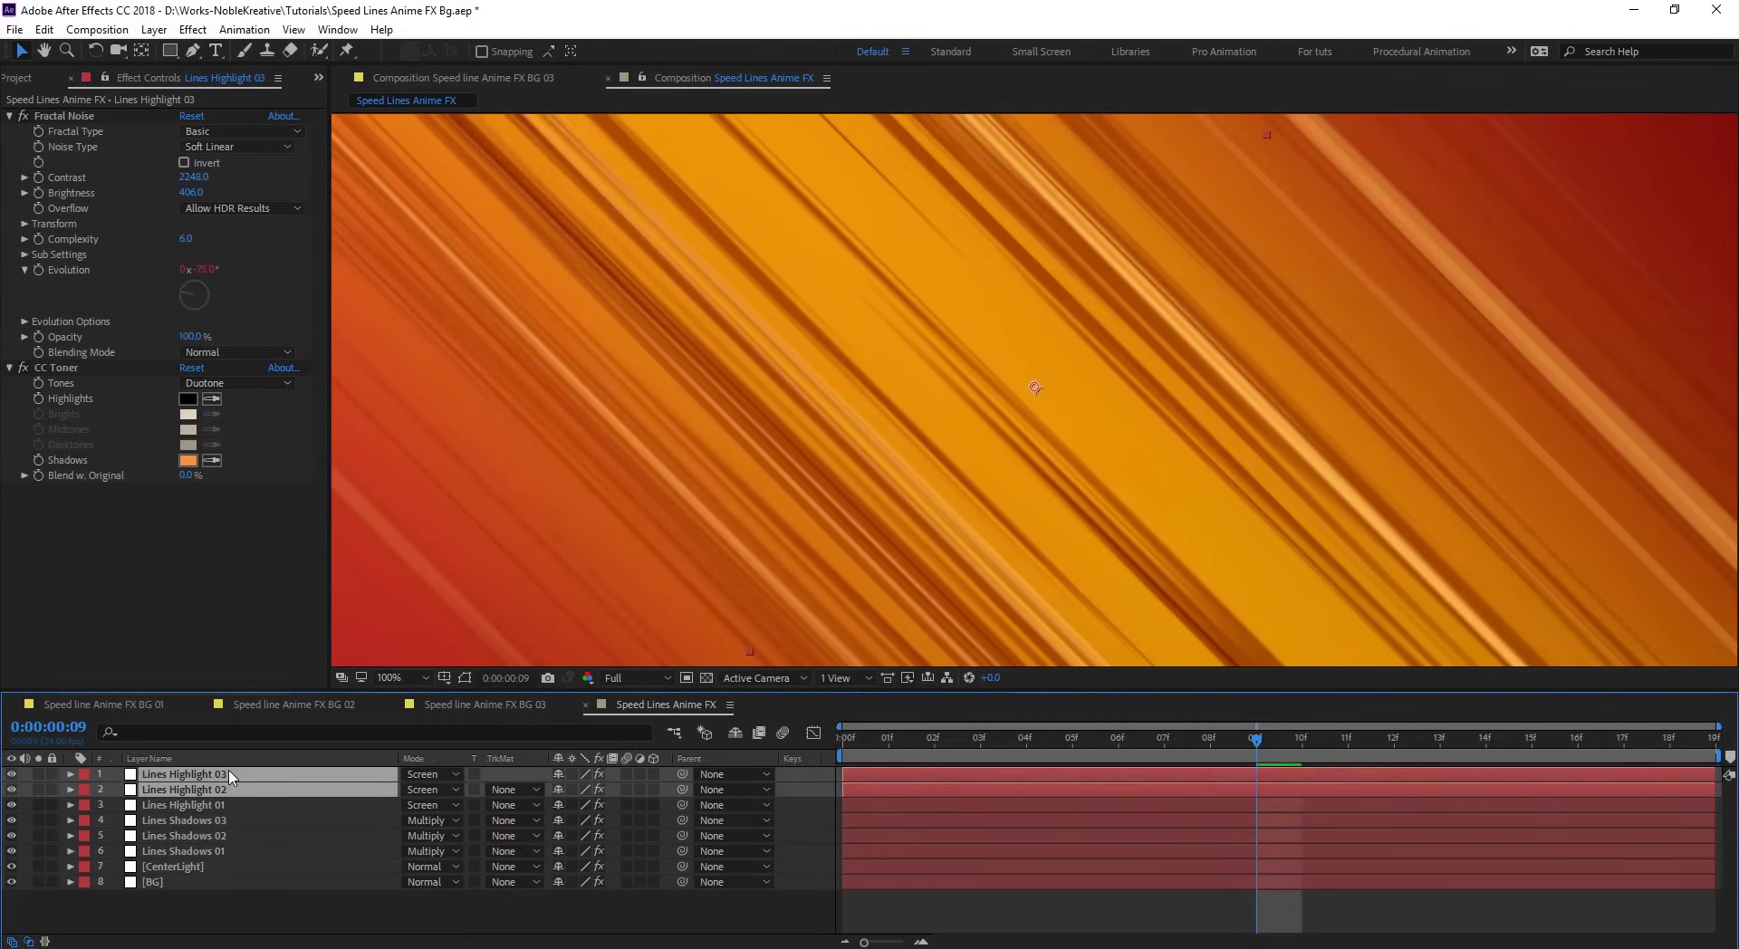
pyautogui.keyDown('ctrl'); pyautogui.click(224, 790); pyautogui.keyUp('ctrl')
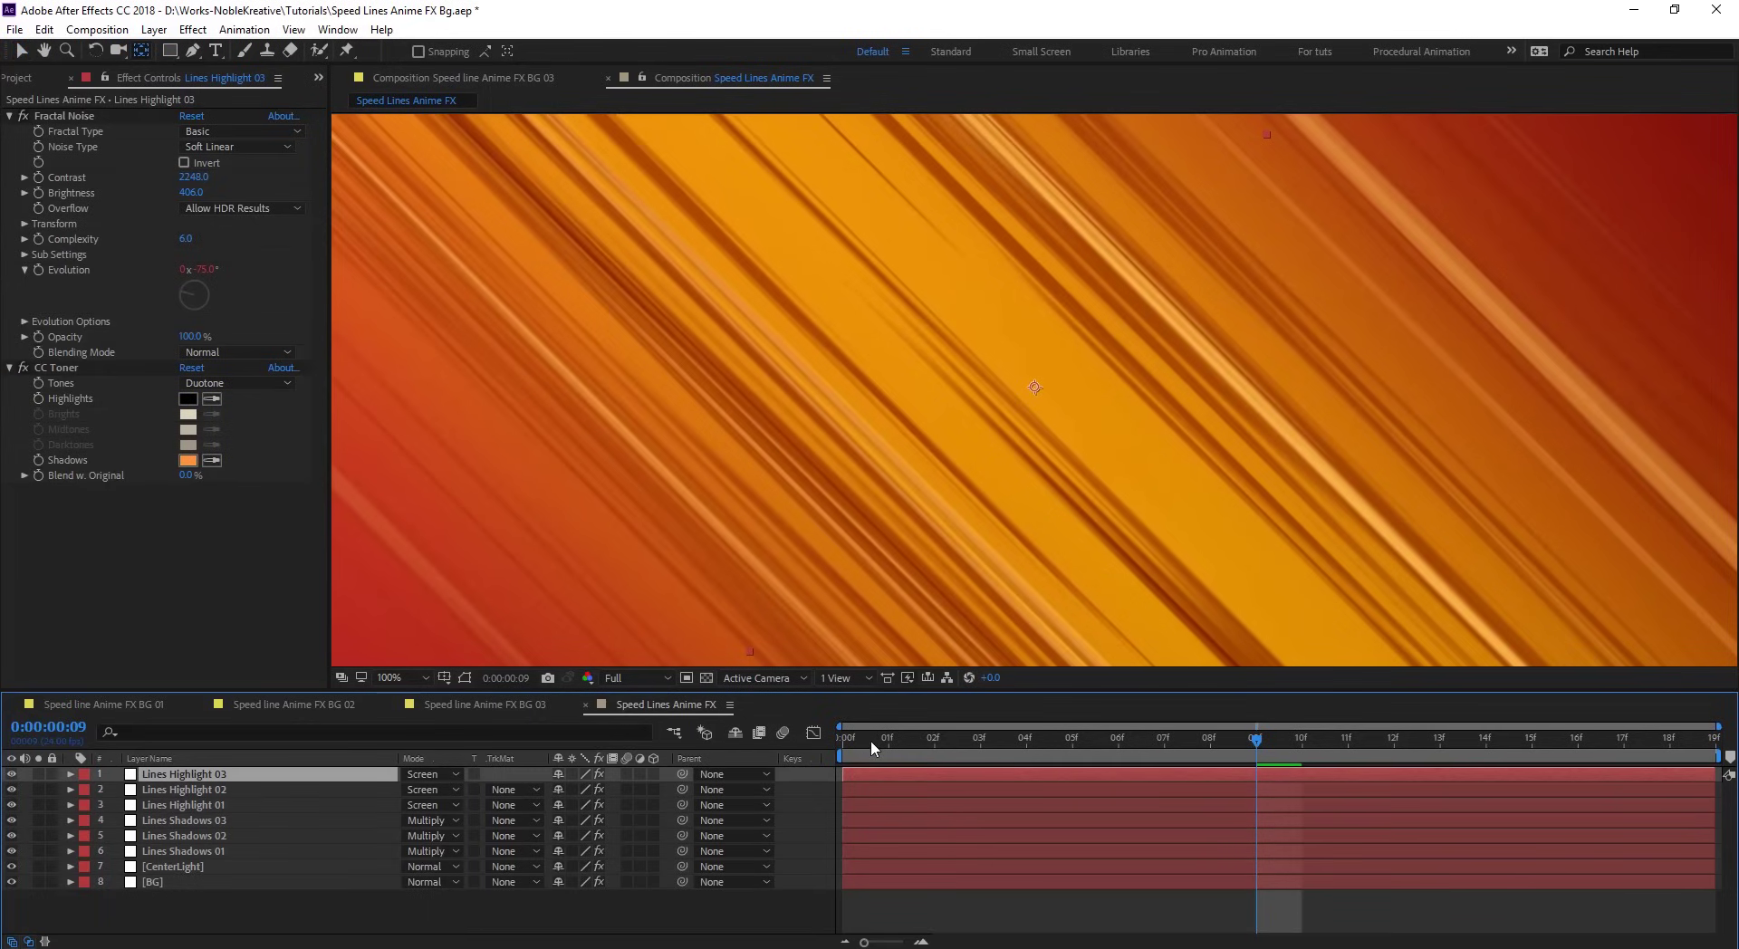
# - Set the Lines Highlight 03 Offset Turbulence keyframe at the first frame to -4975, 540
pyautogui.press('u')
pyautogui.press('Home')
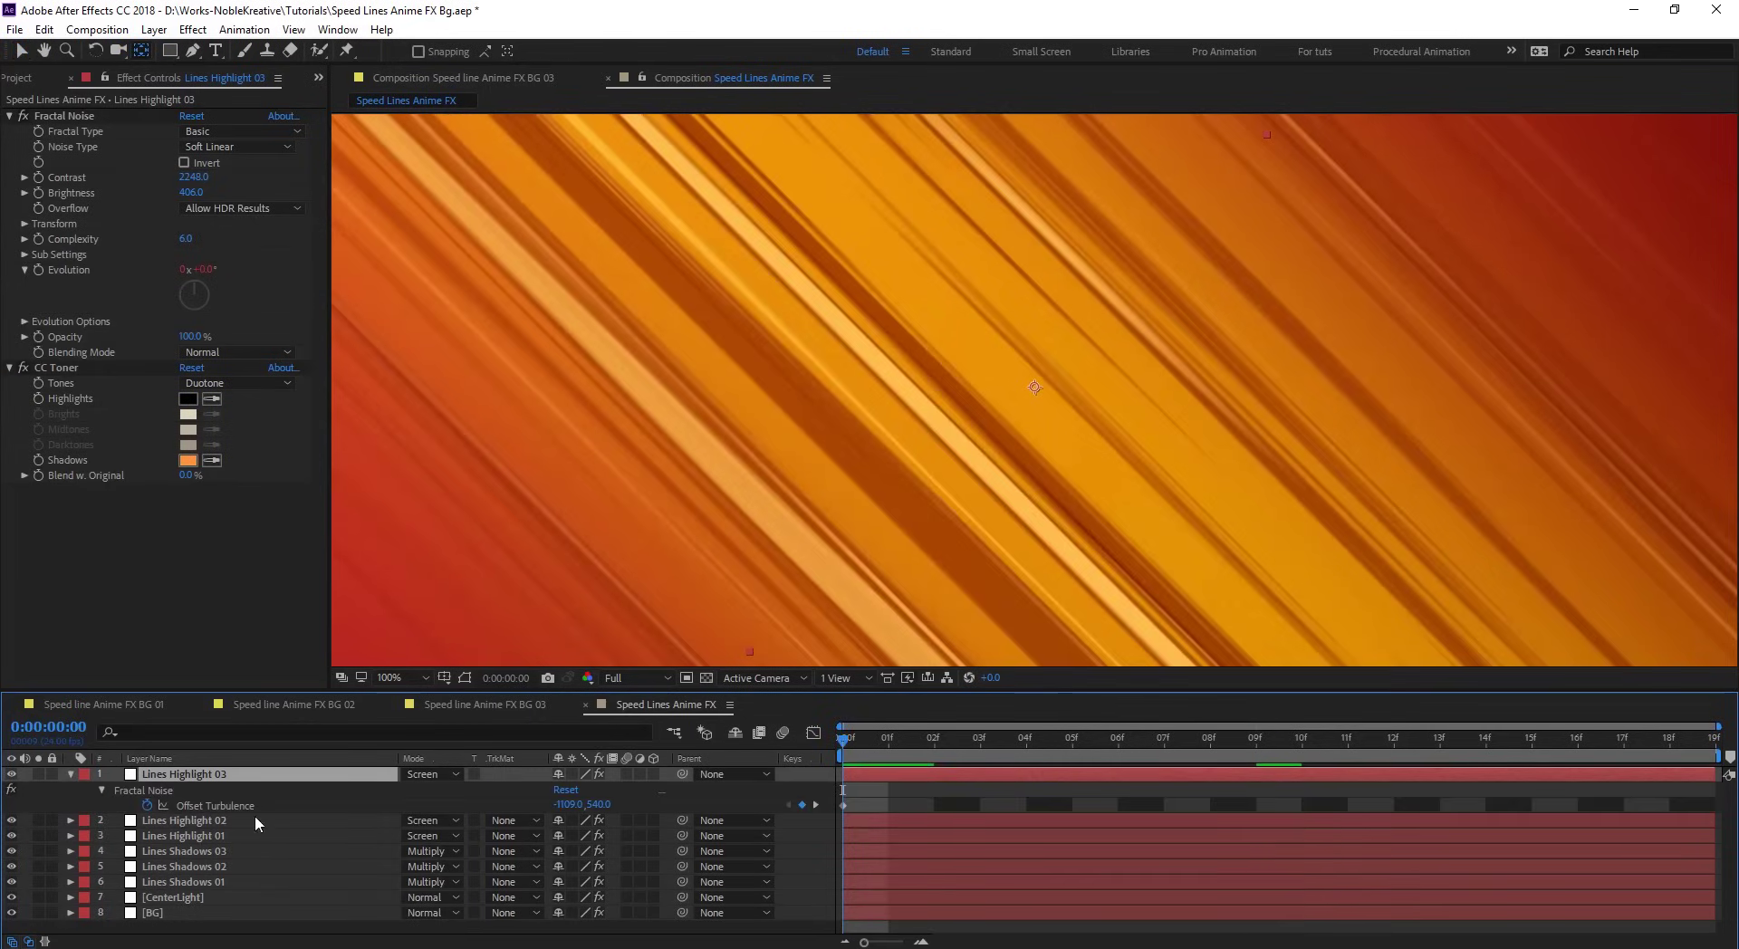
pyautogui.moveTo(570, 804); pyautogui.dragTo(274, 778)
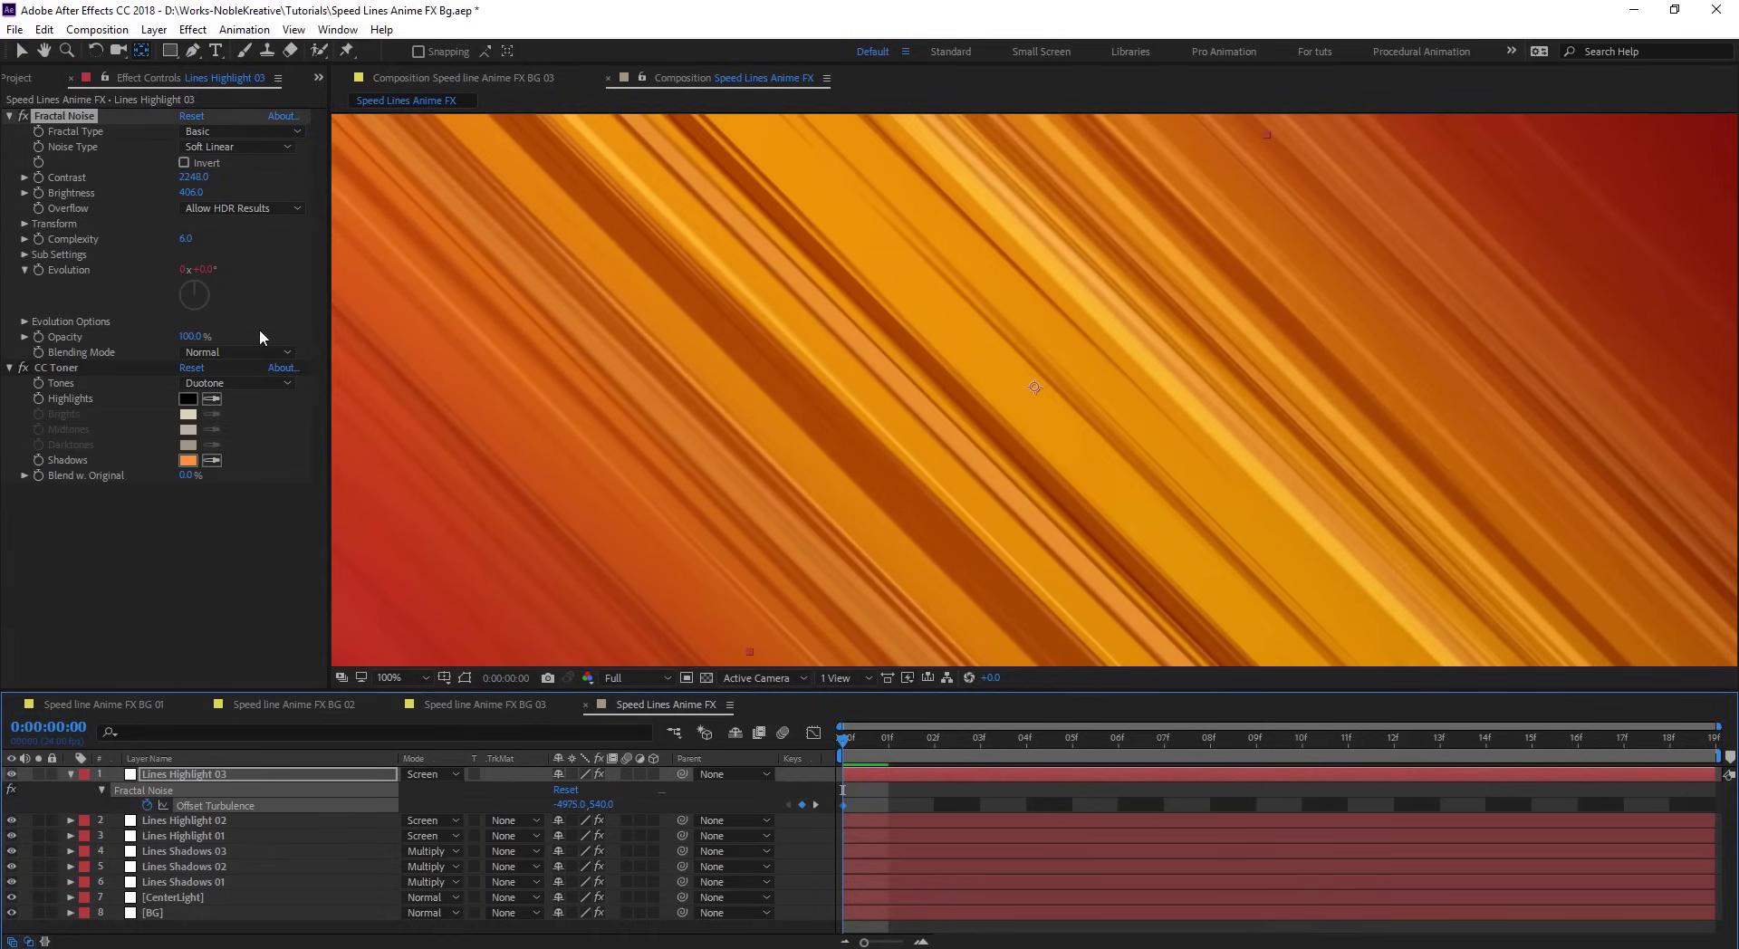
# - Set the Lines Highlight 03 Fractal Noise rotation to 30°, scale width to 3513 and scale height to 39, and preview the animation
pyautogui.click(25, 225)
pyautogui.moveTo(227, 237); pyautogui.dragTo(263, 237)
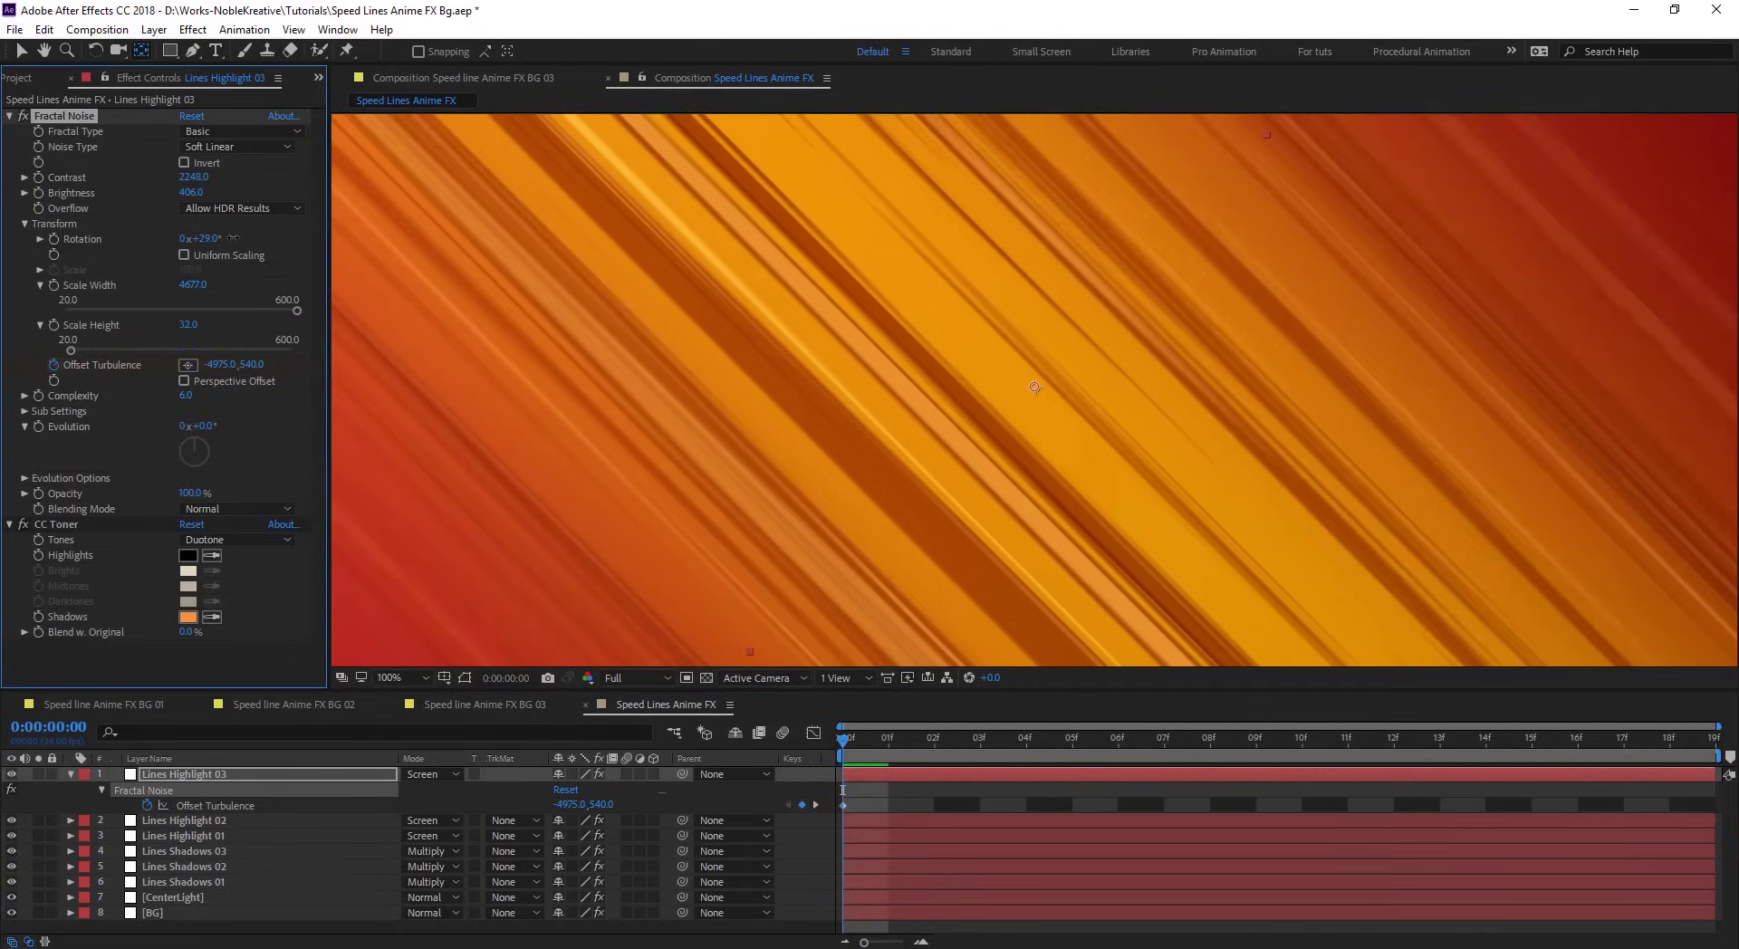
pyautogui.click(39, 285)
pyautogui.click(40, 324)
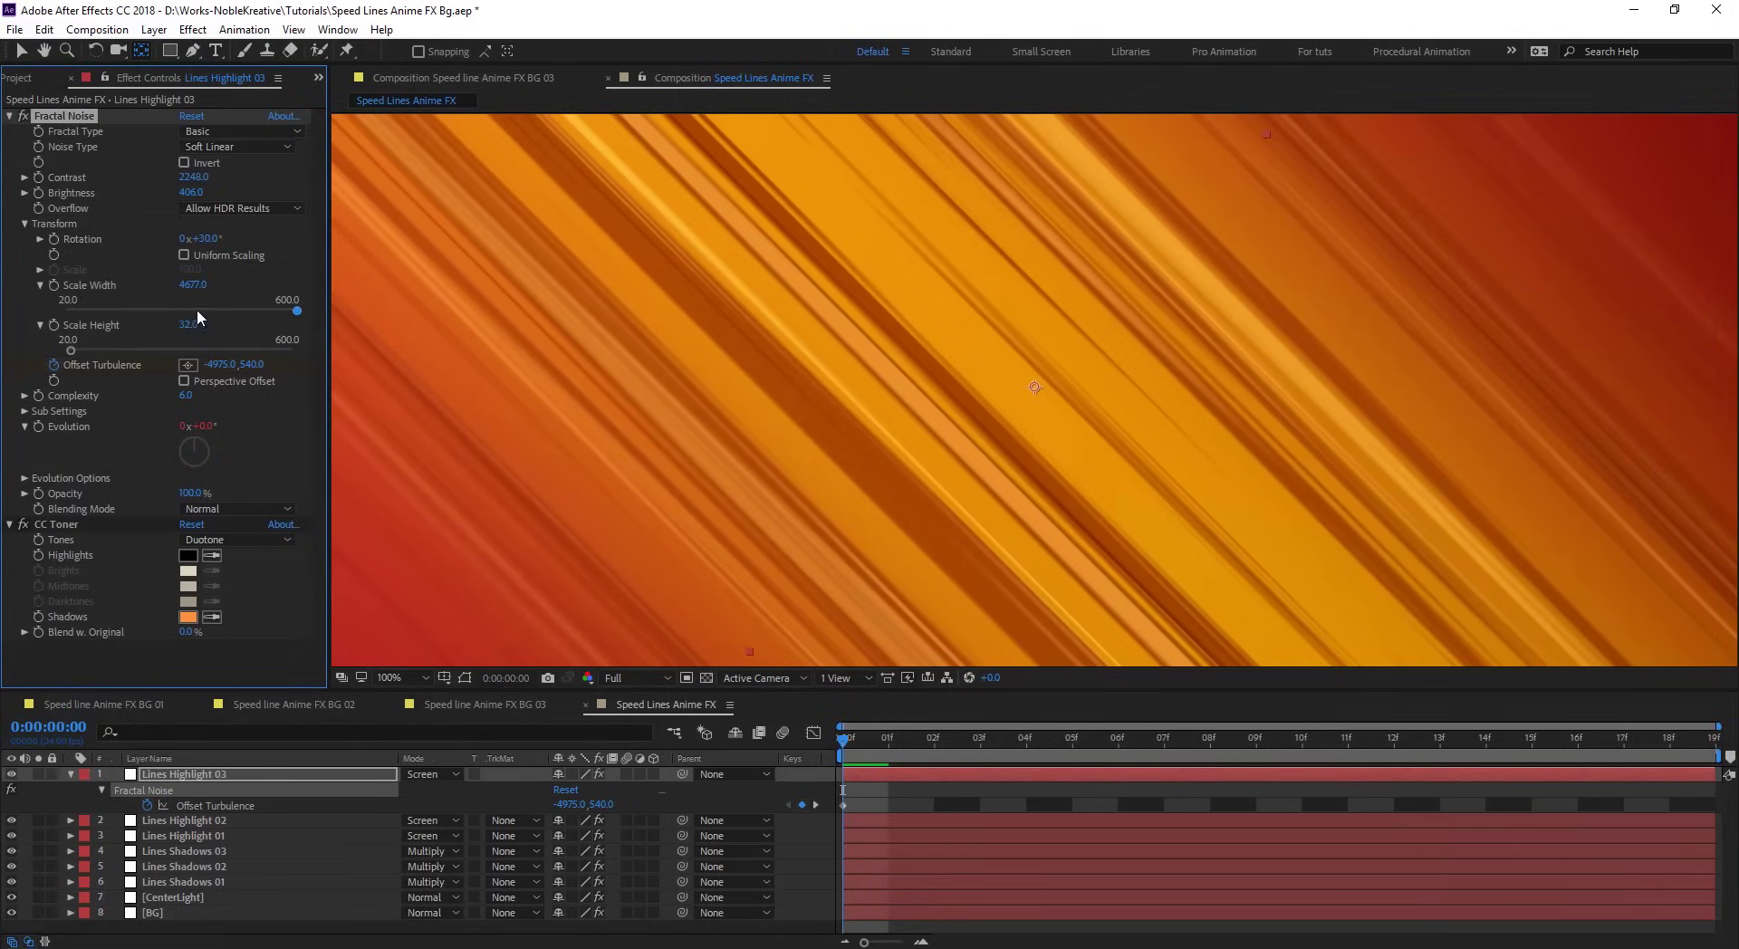
pyautogui.moveTo(193, 284); pyautogui.dragTo(77, 283)
pyautogui.moveTo(185, 323); pyautogui.dragTo(193, 323)
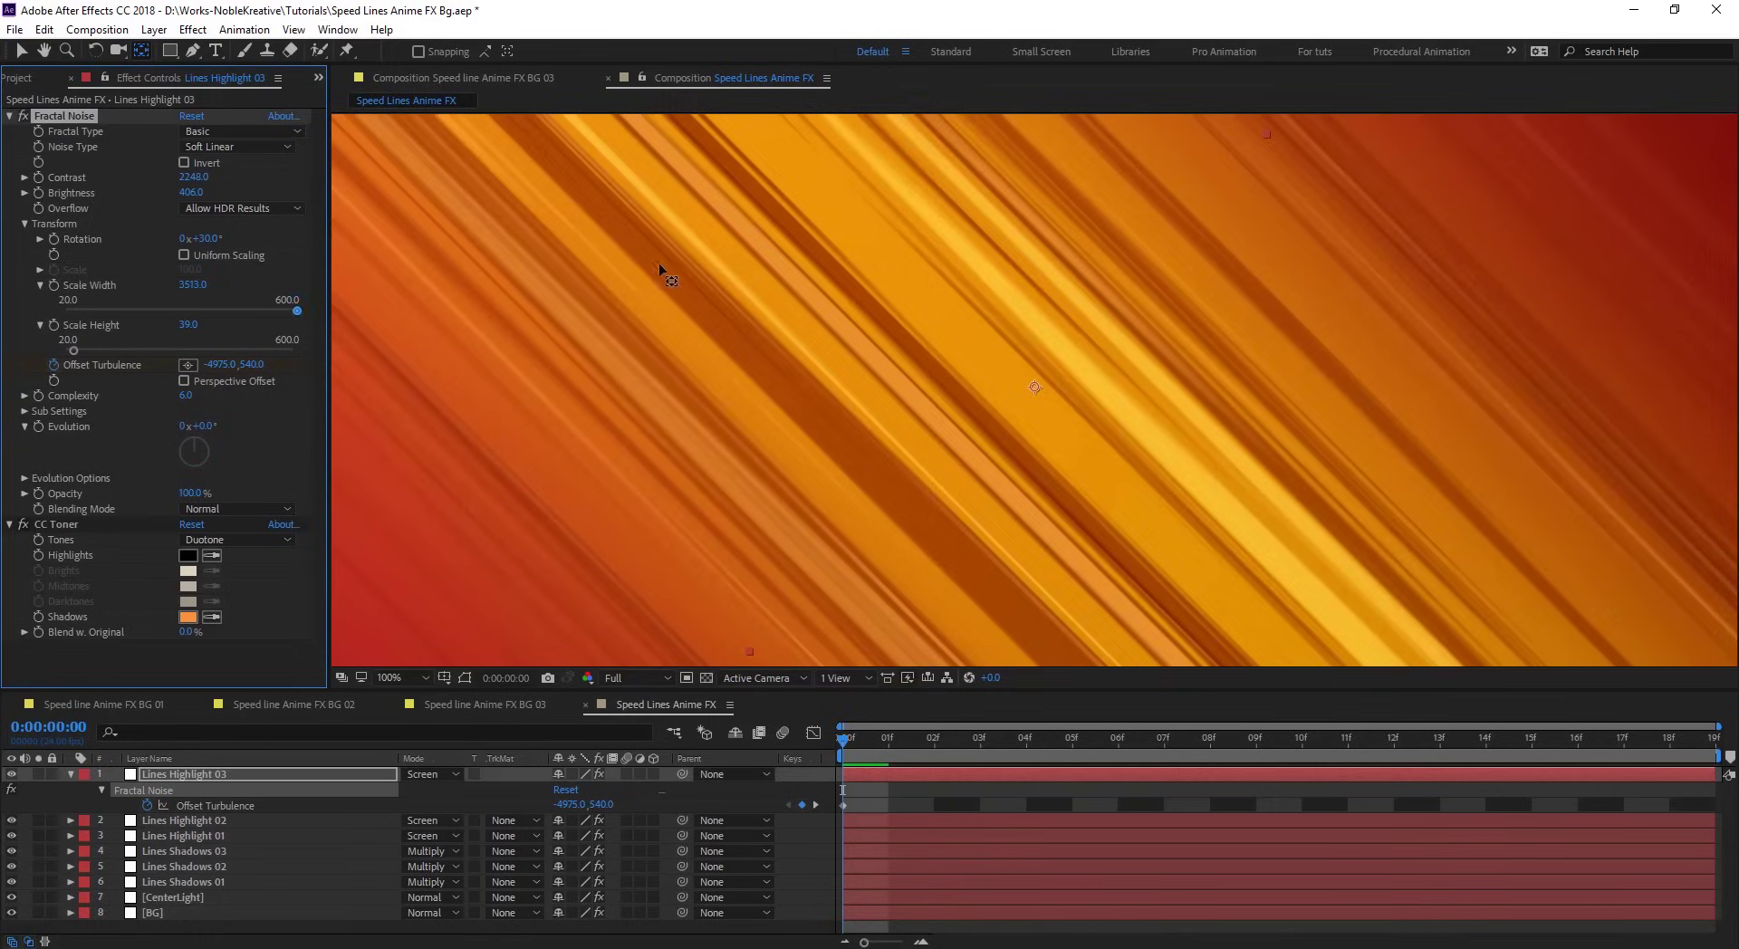
pyautogui.press(',')
pyautogui.press('space')
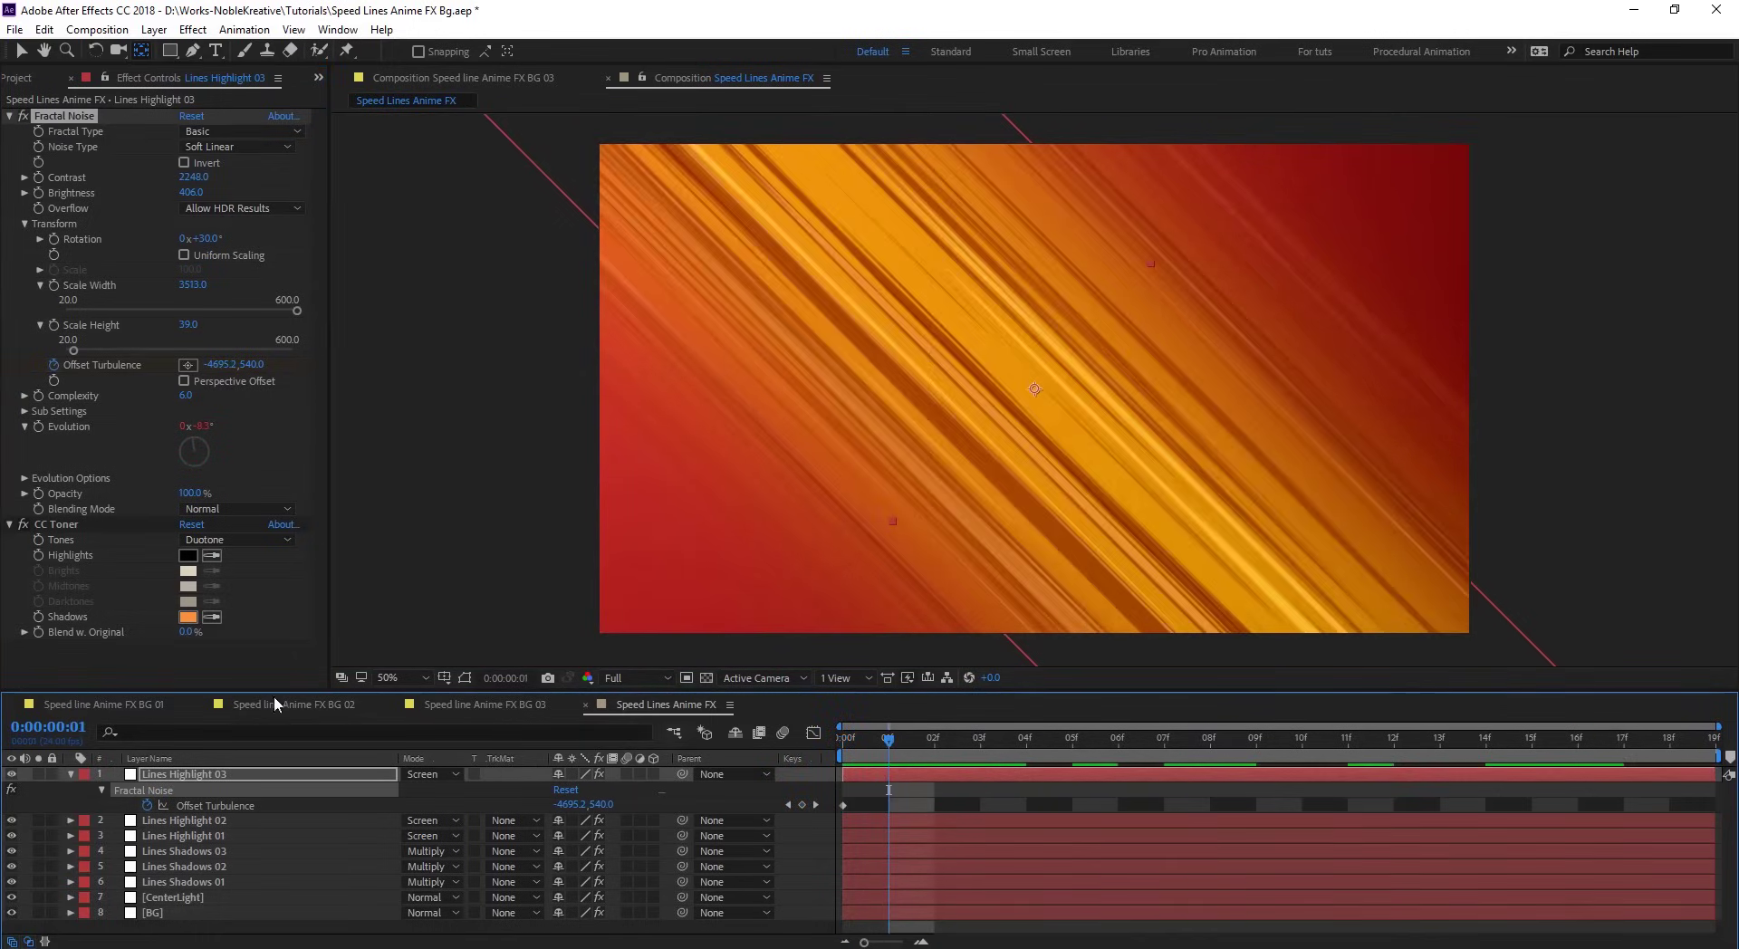
pyautogui.press('u')
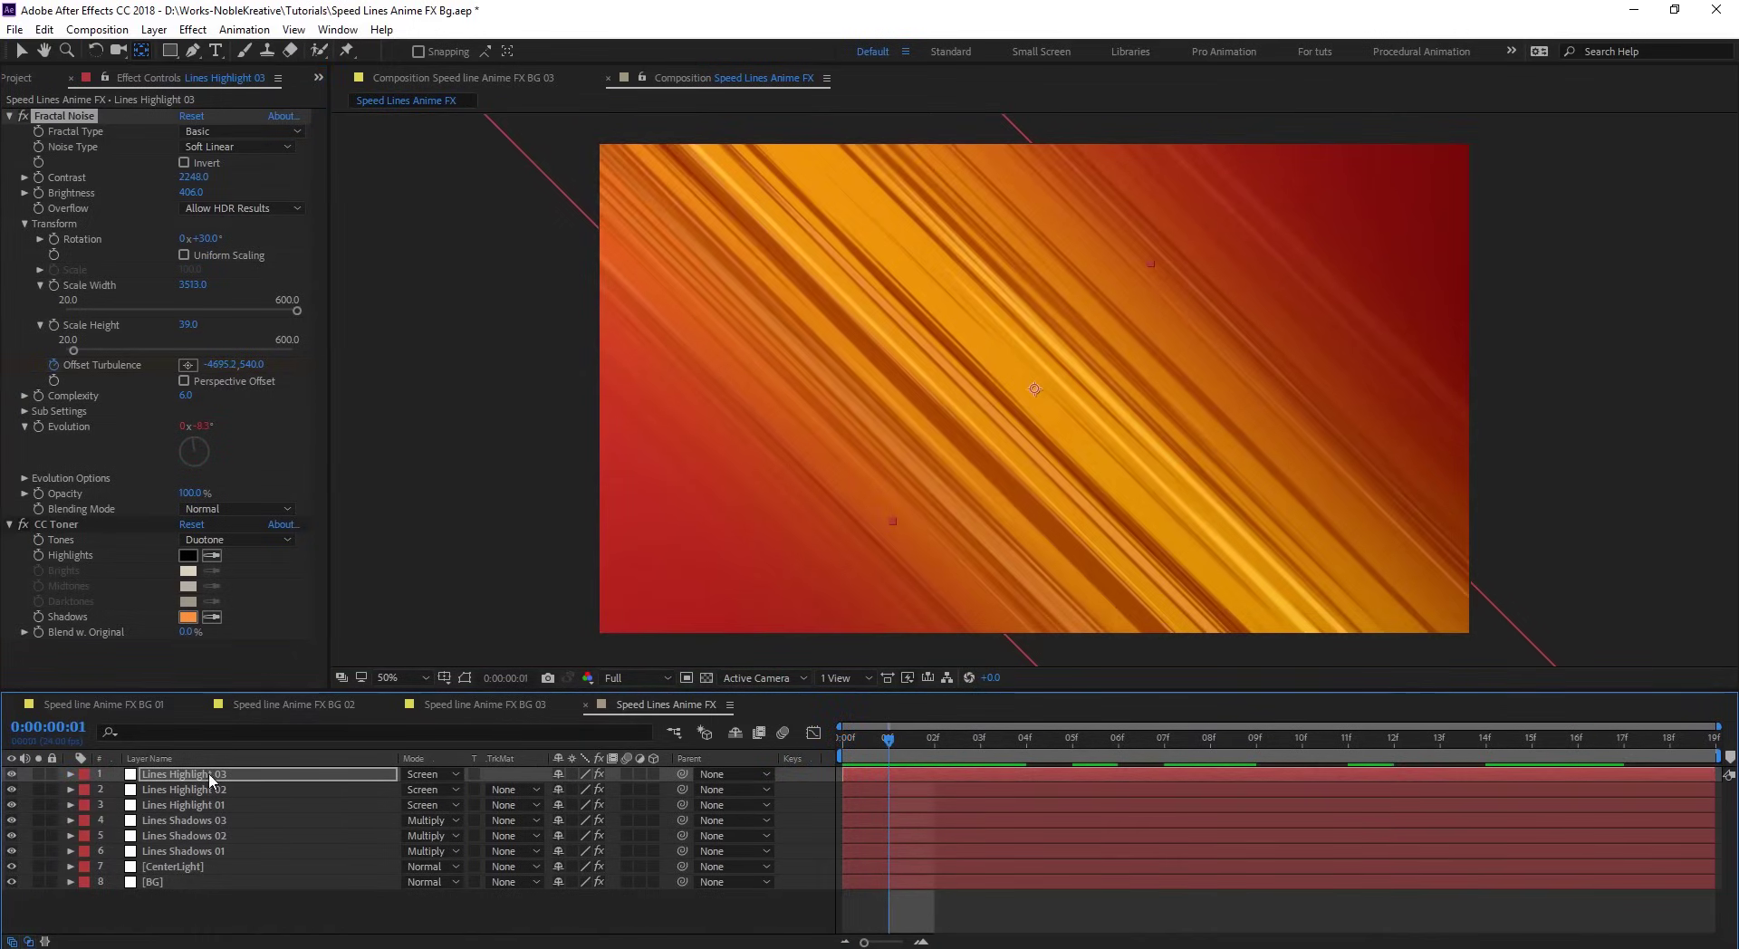
# - Find the Glow effect by name and apply it to the Lines Highlight 03 layer
pyautogui.click(210, 777)
pyautogui.hotkey('ctrl', 'space')
pyautogui.write('glow')
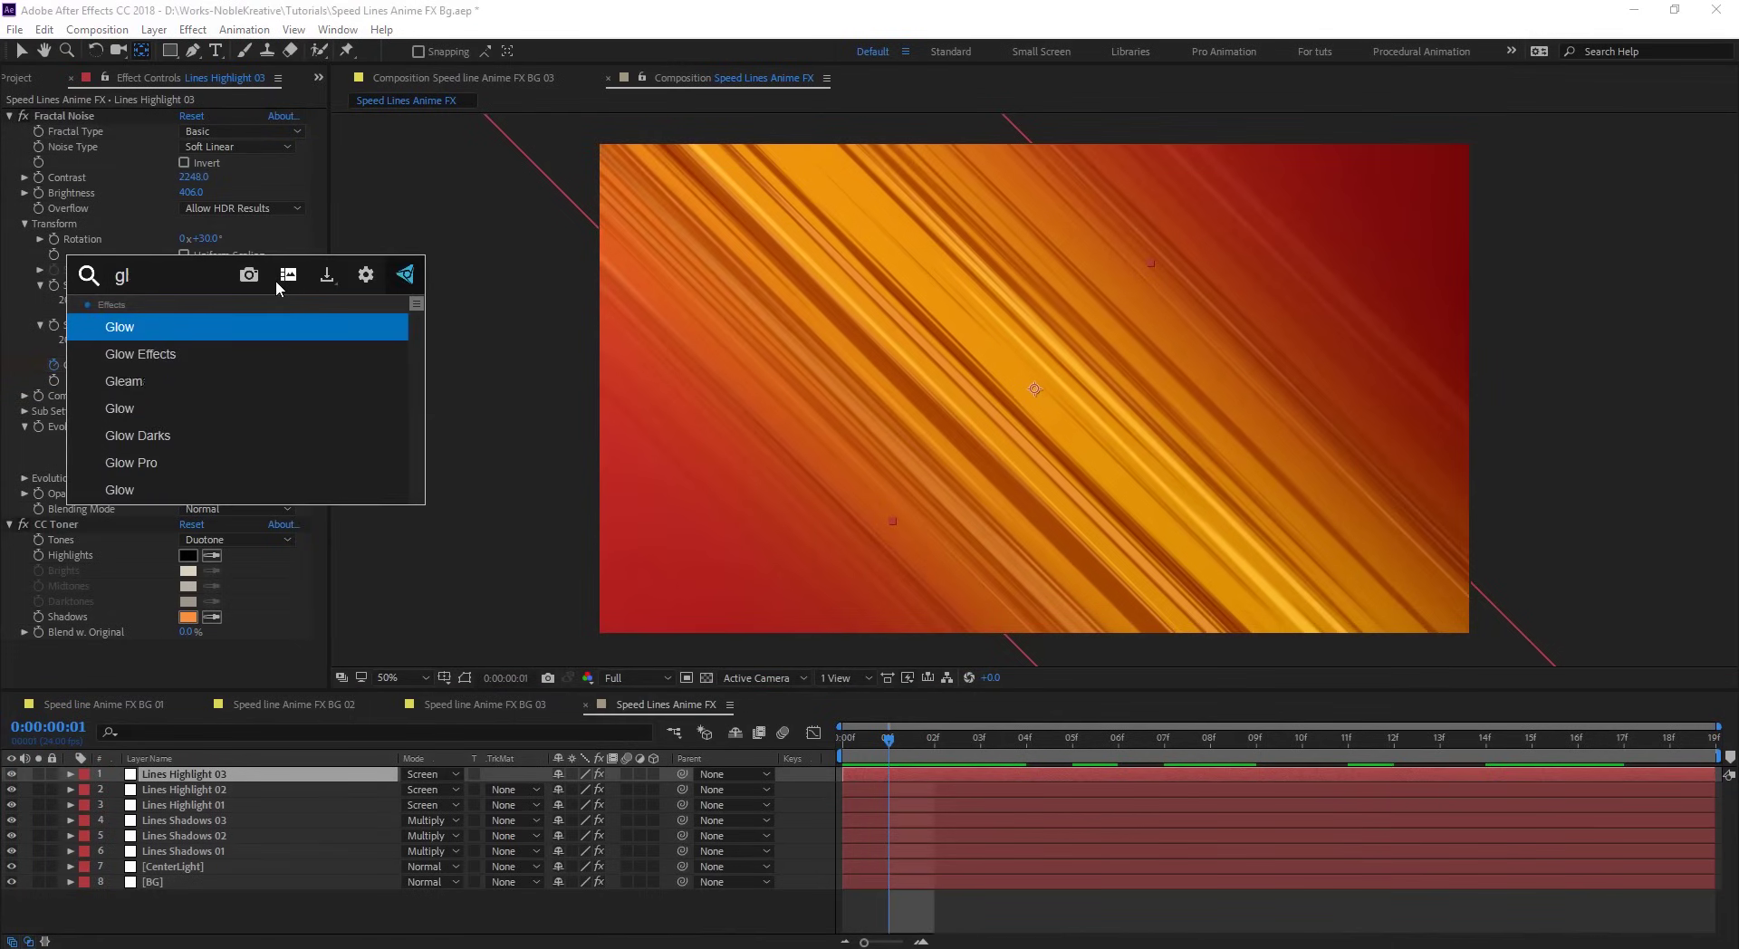
pyautogui.press('Down')
pyautogui.press('Down')
pyautogui.press('Down')
pyautogui.press('Down')
pyautogui.press('Down')
pyautogui.press('Return')
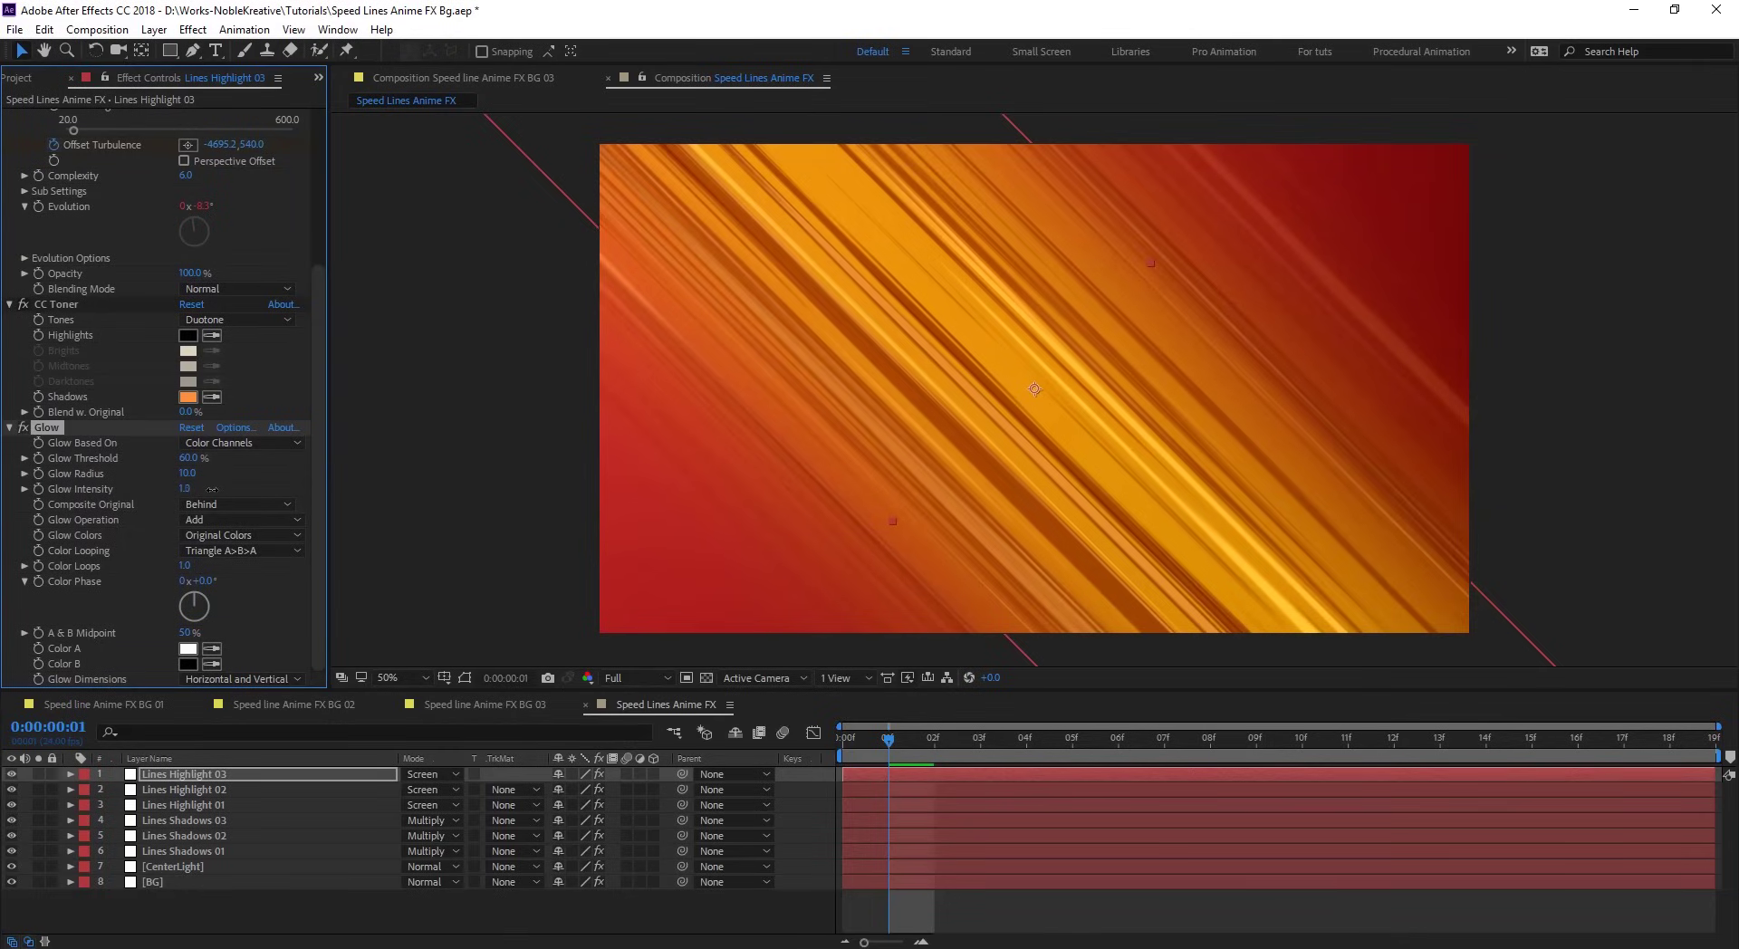
# - Set the Lines Highlight 03 Glow intensity to 2.5, radius to 27 and threshold to 67.1%, and inspect the glowing lines
pyautogui.moveTo(217, 490); pyautogui.dragTo(317, 489)
pyautogui.moveTo(232, 475)
pyautogui.mouseDown()
pyautogui.moveTo(193, 466)
pyautogui.moveTo(215, 461)
pyautogui.mouseUp()
pyautogui.press('.')
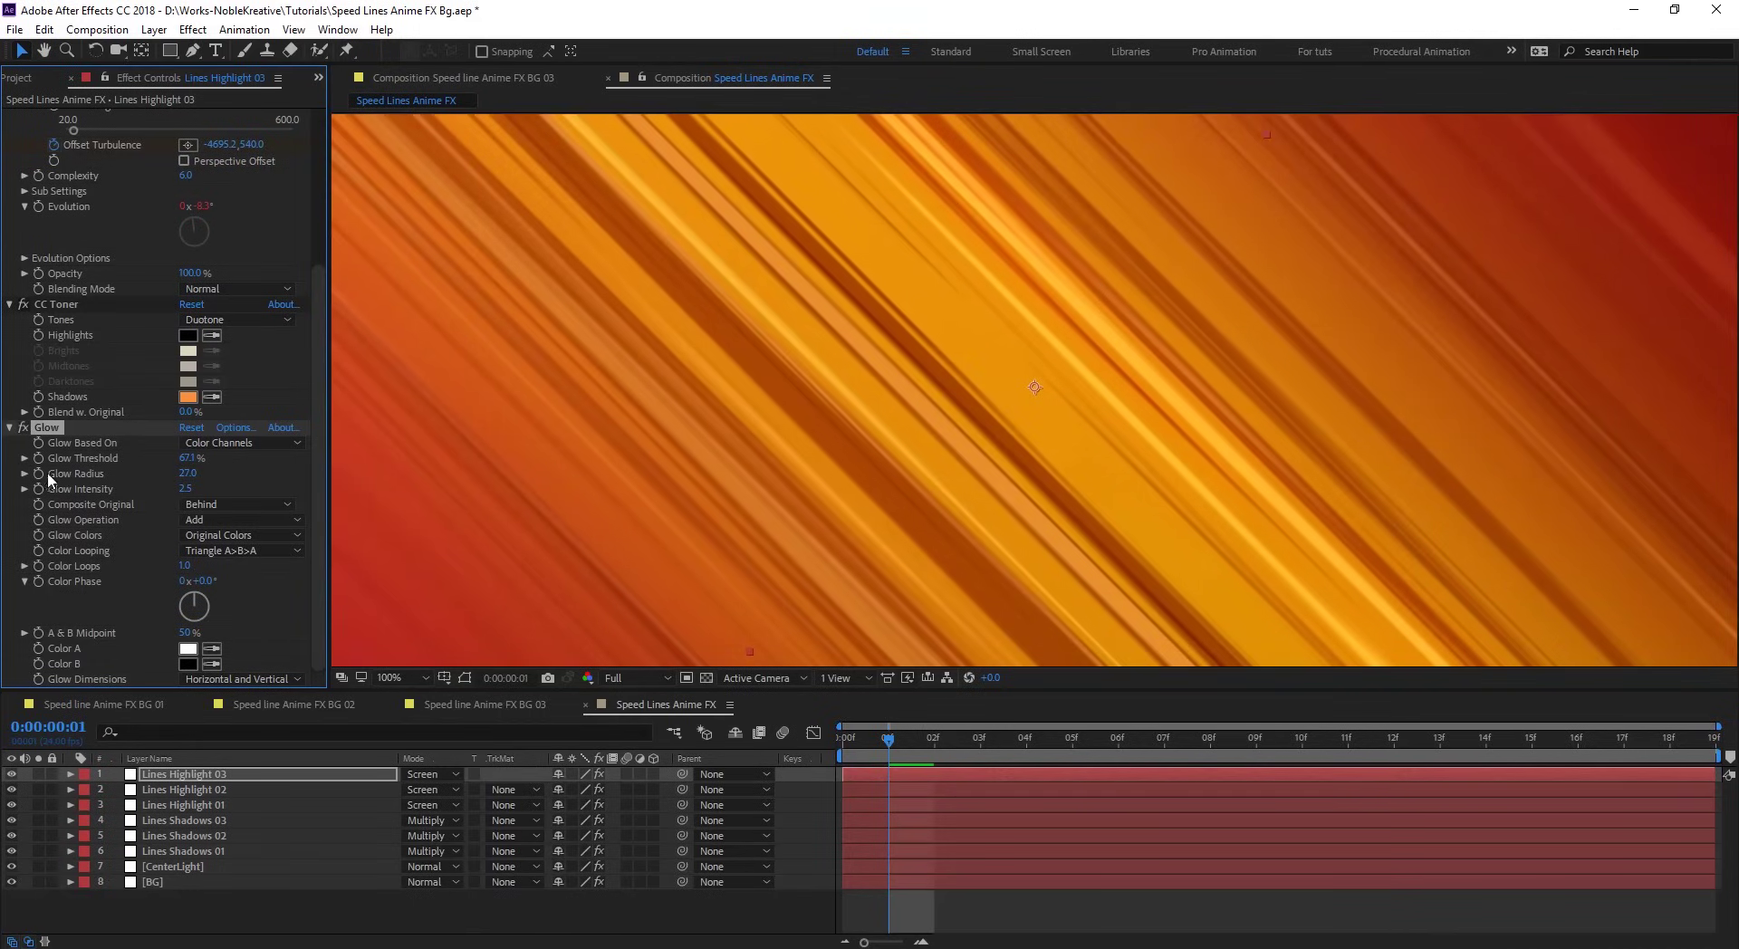
pyautogui.press(',')
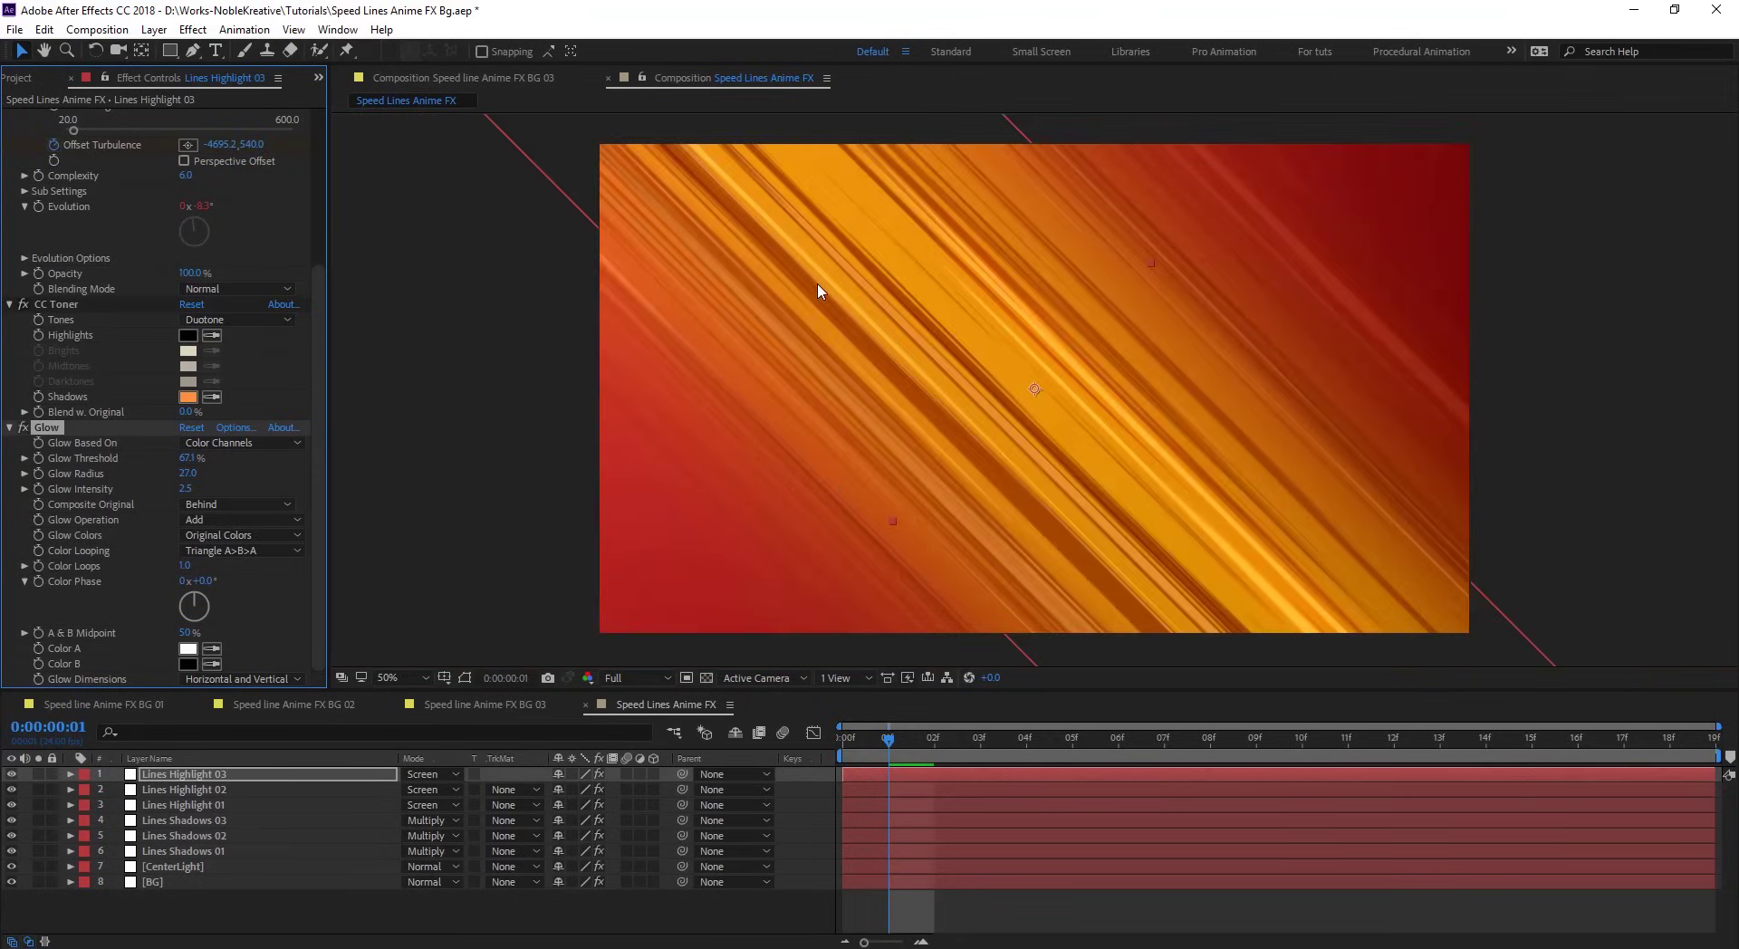
# - Copy the Glow effect from Lines Highlight 03 to the Lines Highlight 02 and Lines Highlight 01 layers
pyautogui.click(198, 777)
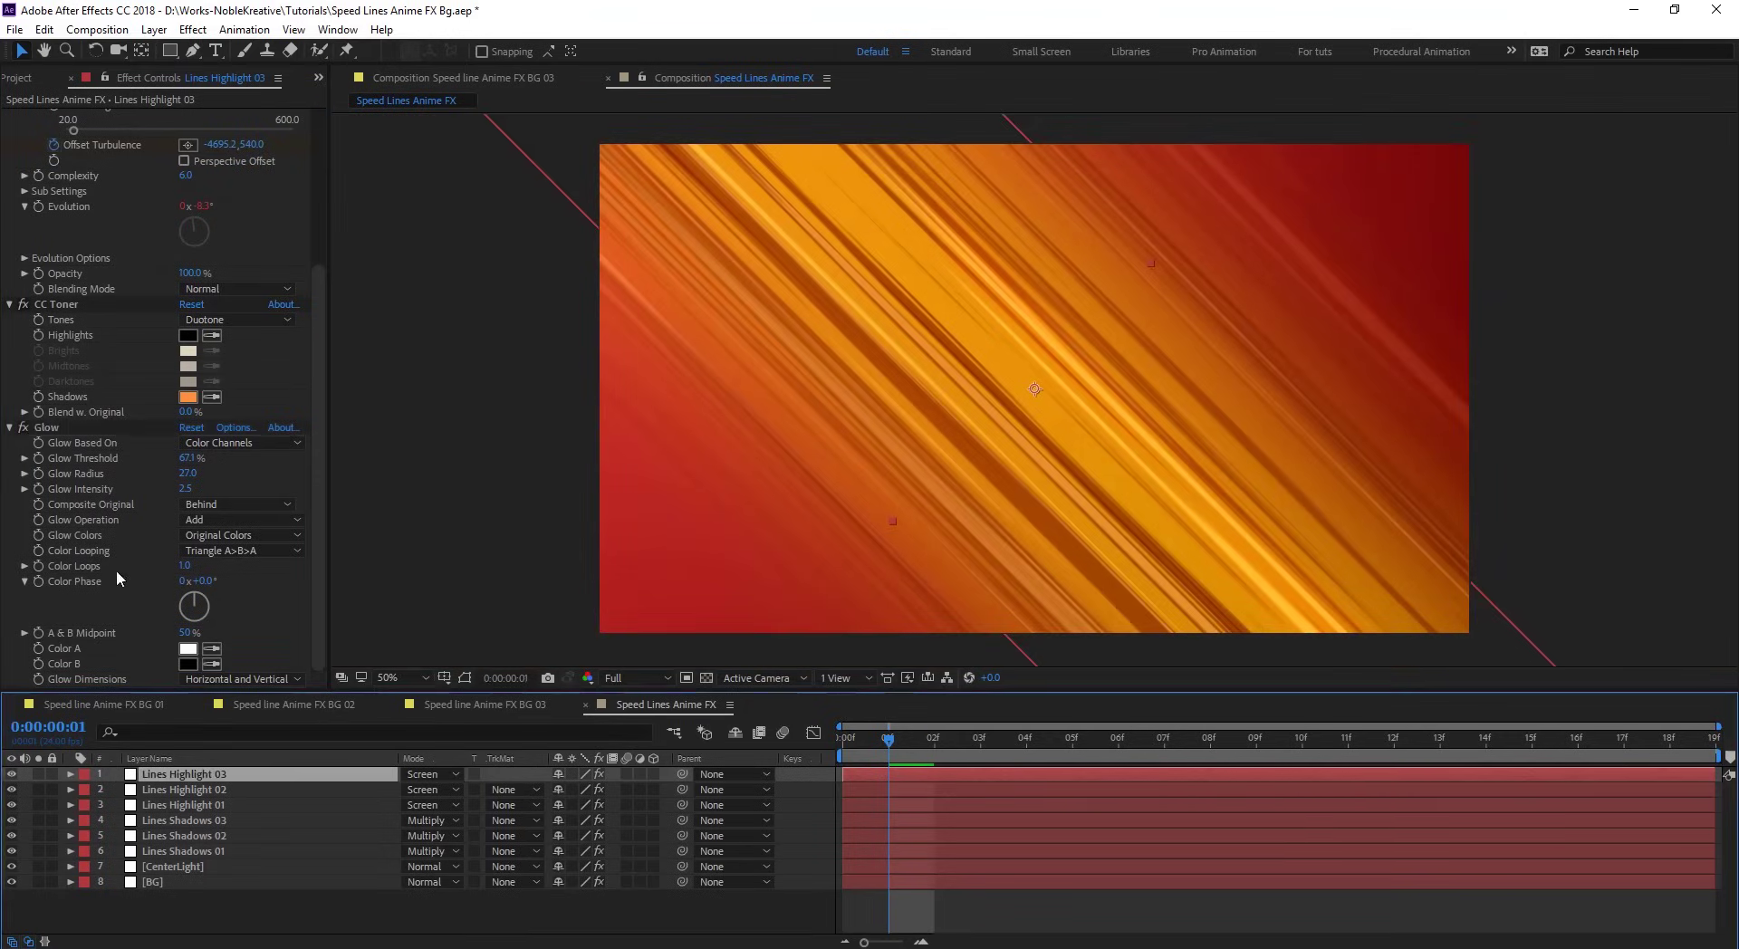
pyautogui.click(42, 426)
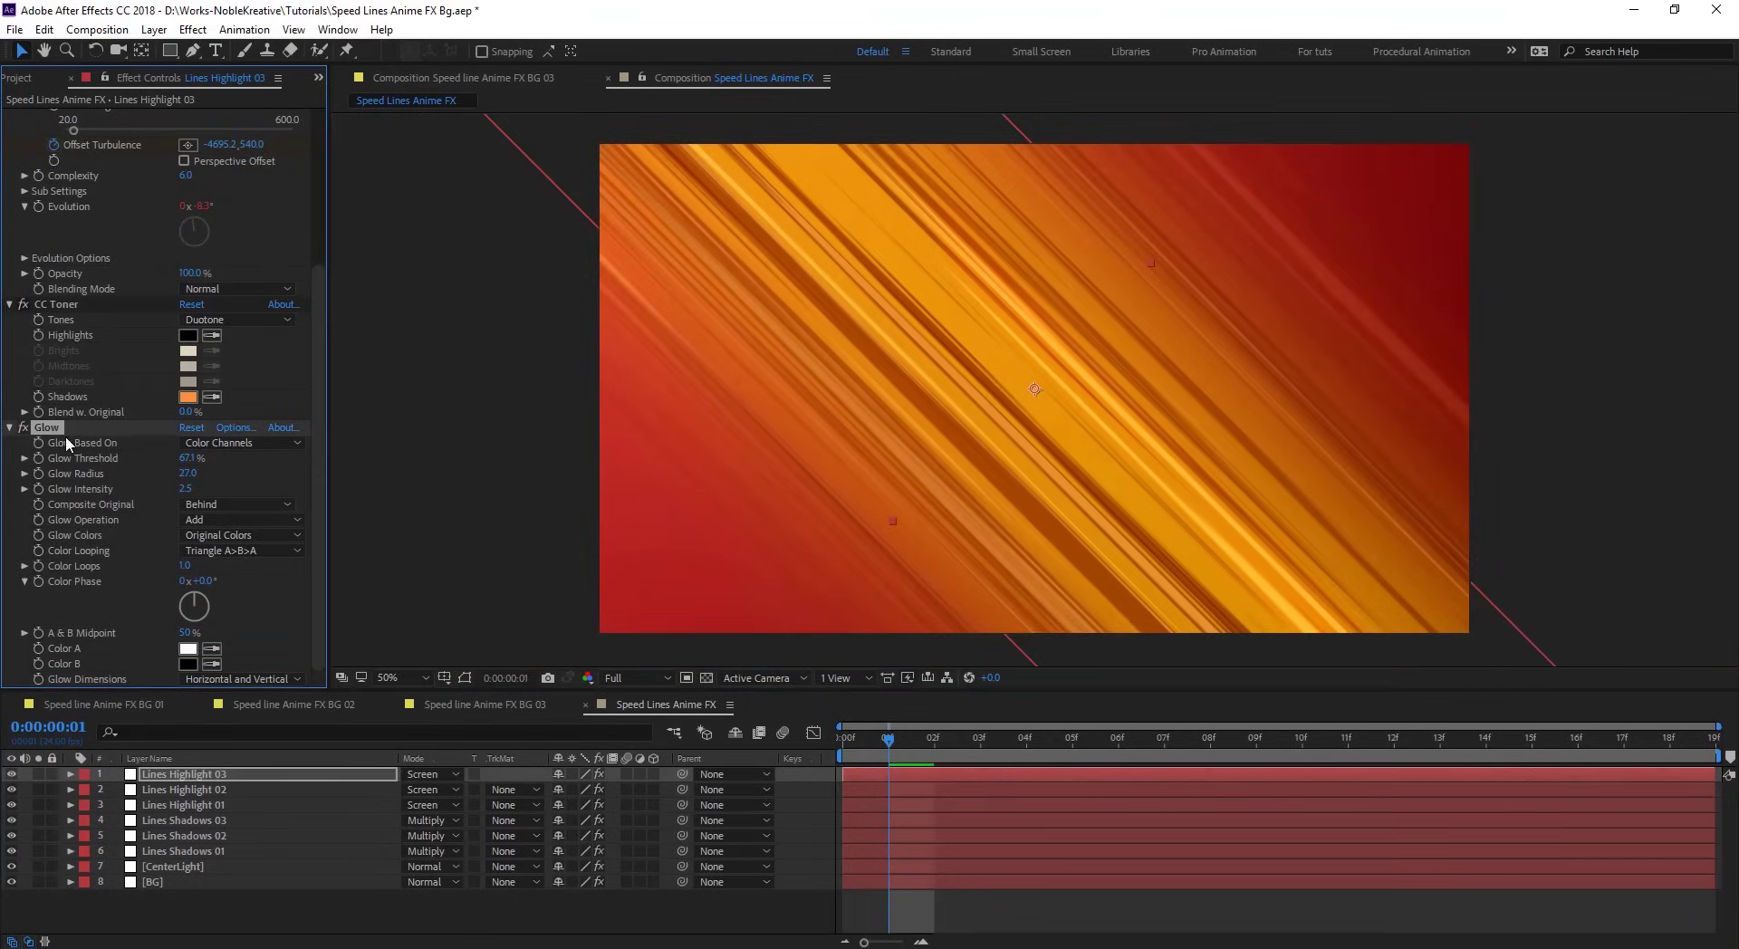
pyautogui.click(218, 790)
pyautogui.keyDown('shift'); pyautogui.click(217, 805); pyautogui.keyUp('shift')
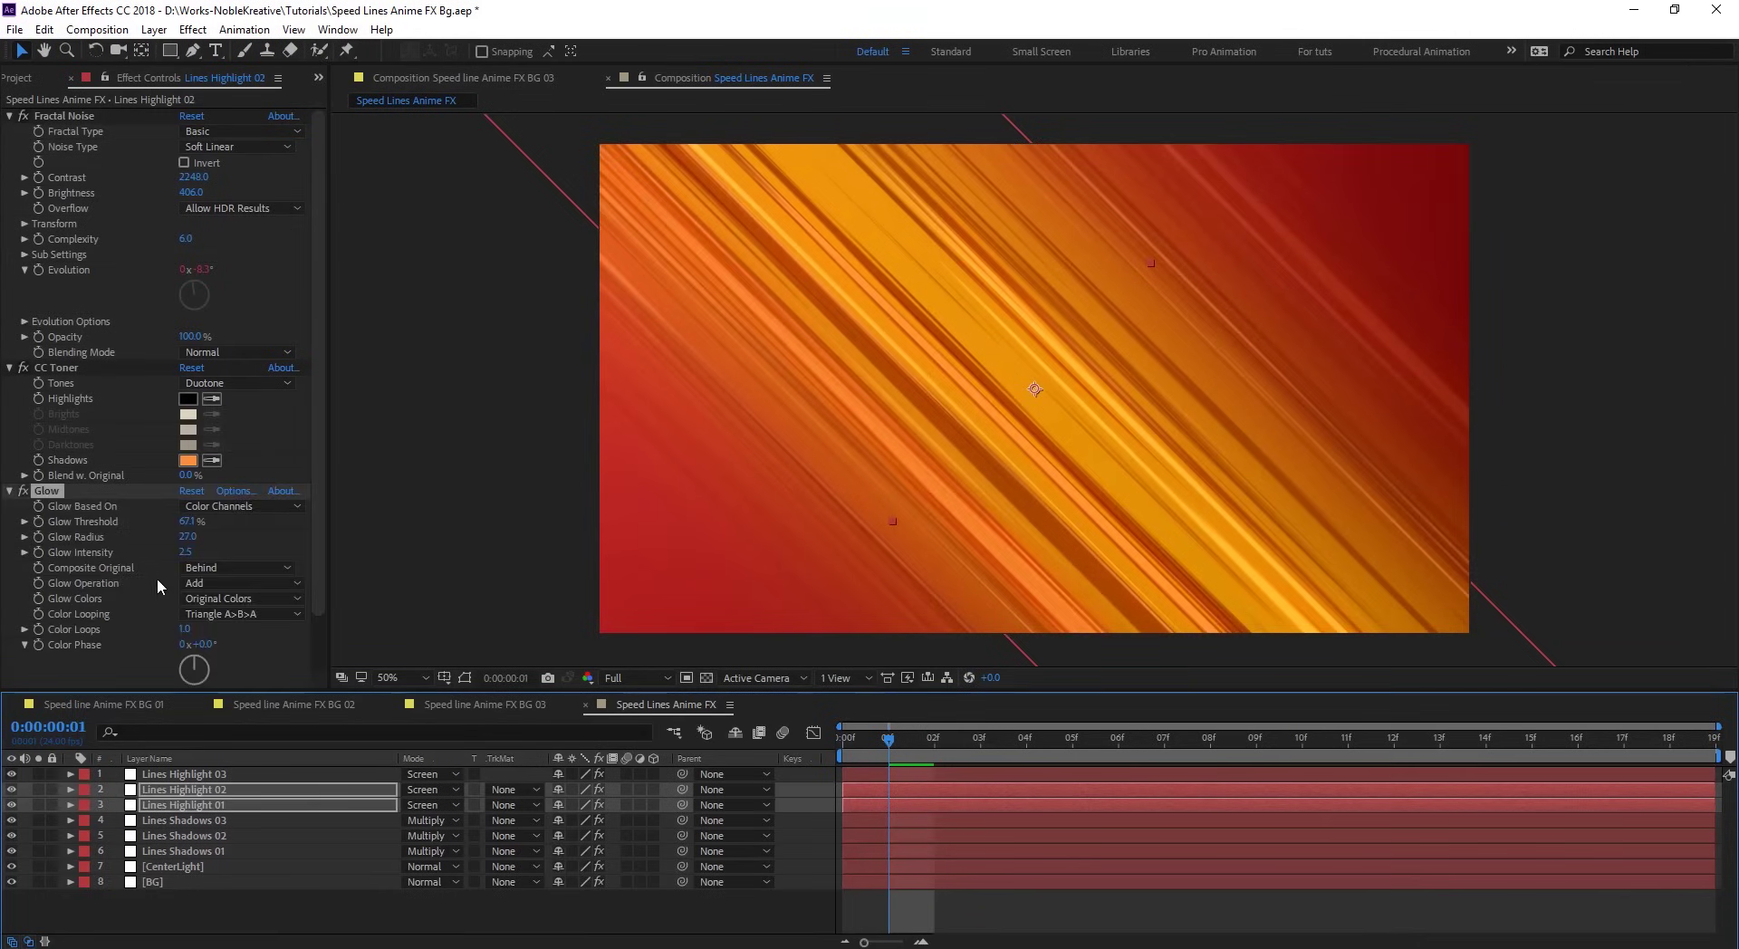
pyautogui.click(183, 805)
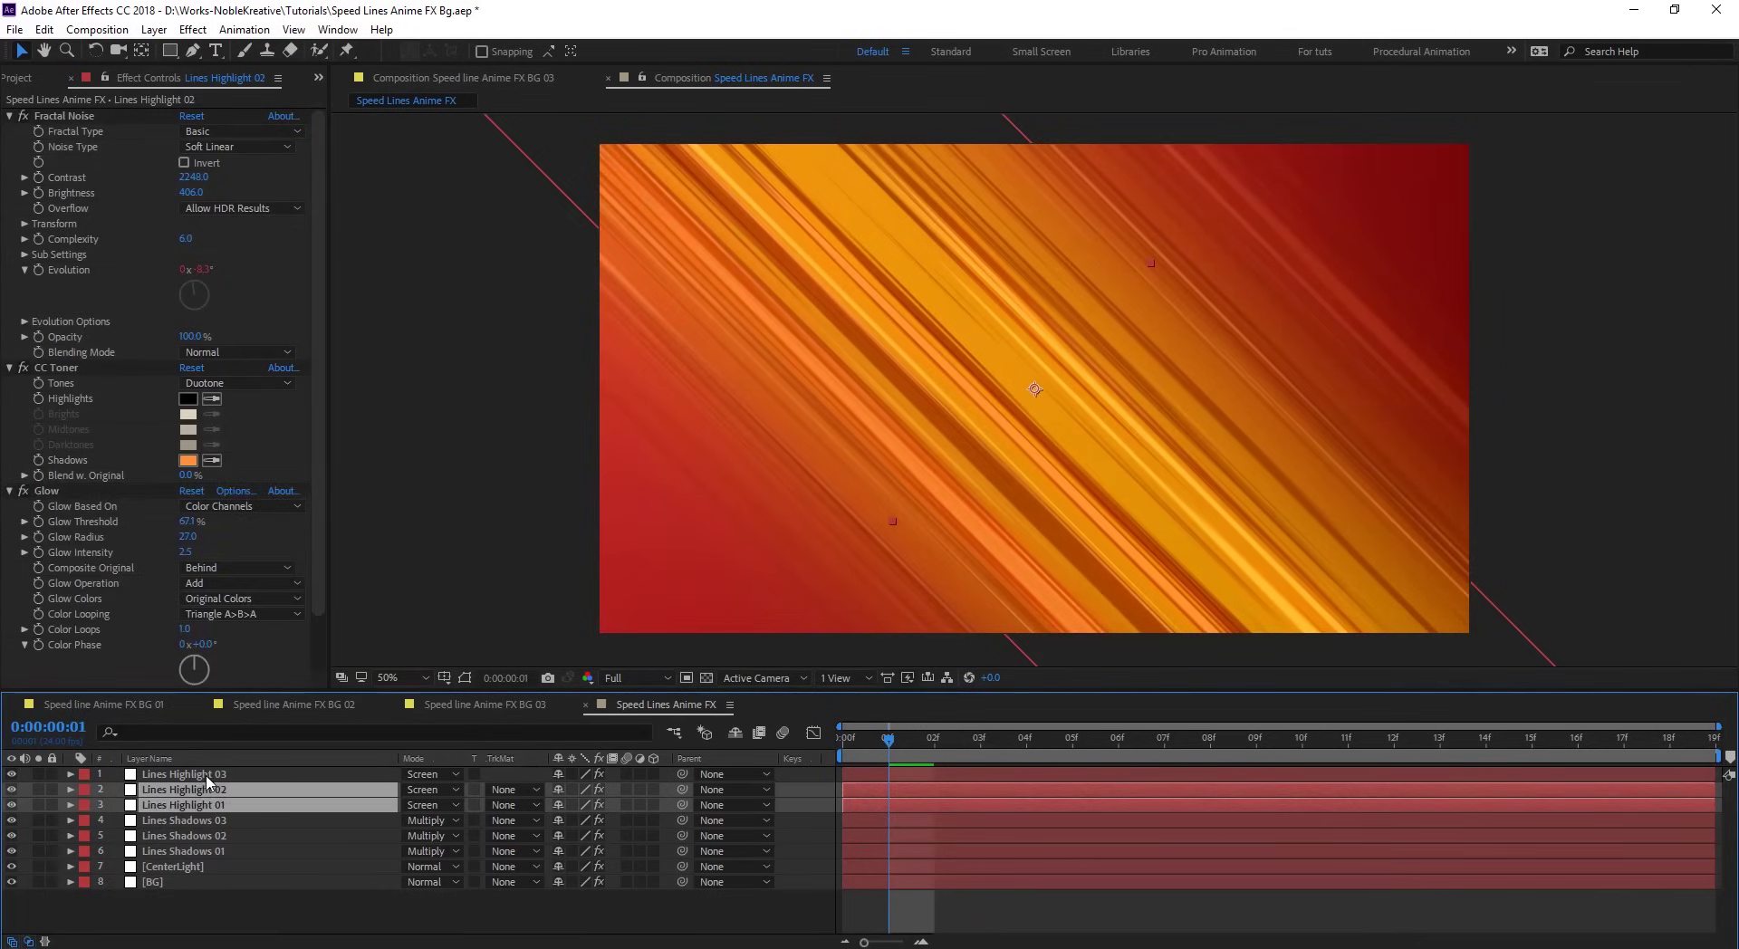
# - Set the Lines Highlight 03 blending mode to Add and review the lines at different frames
pyautogui.moveTo(920, 740); pyautogui.dragTo(1347, 739)
pyautogui.click(229, 777)
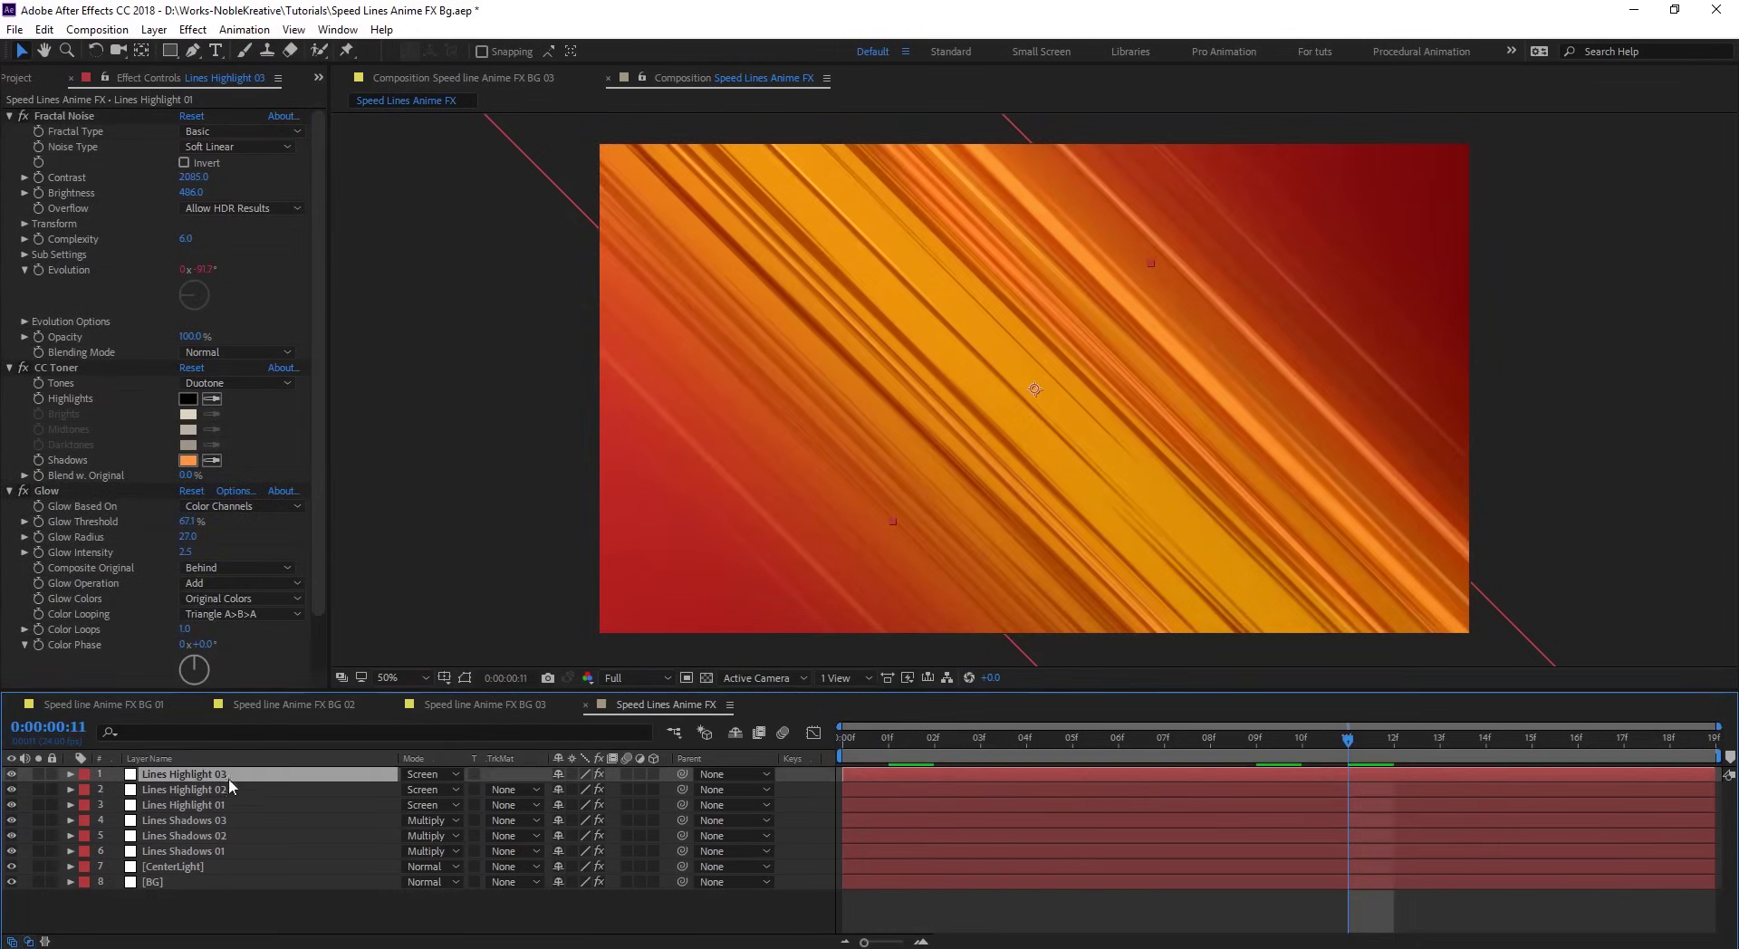
pyautogui.click(433, 775)
pyautogui.click(545, 353)
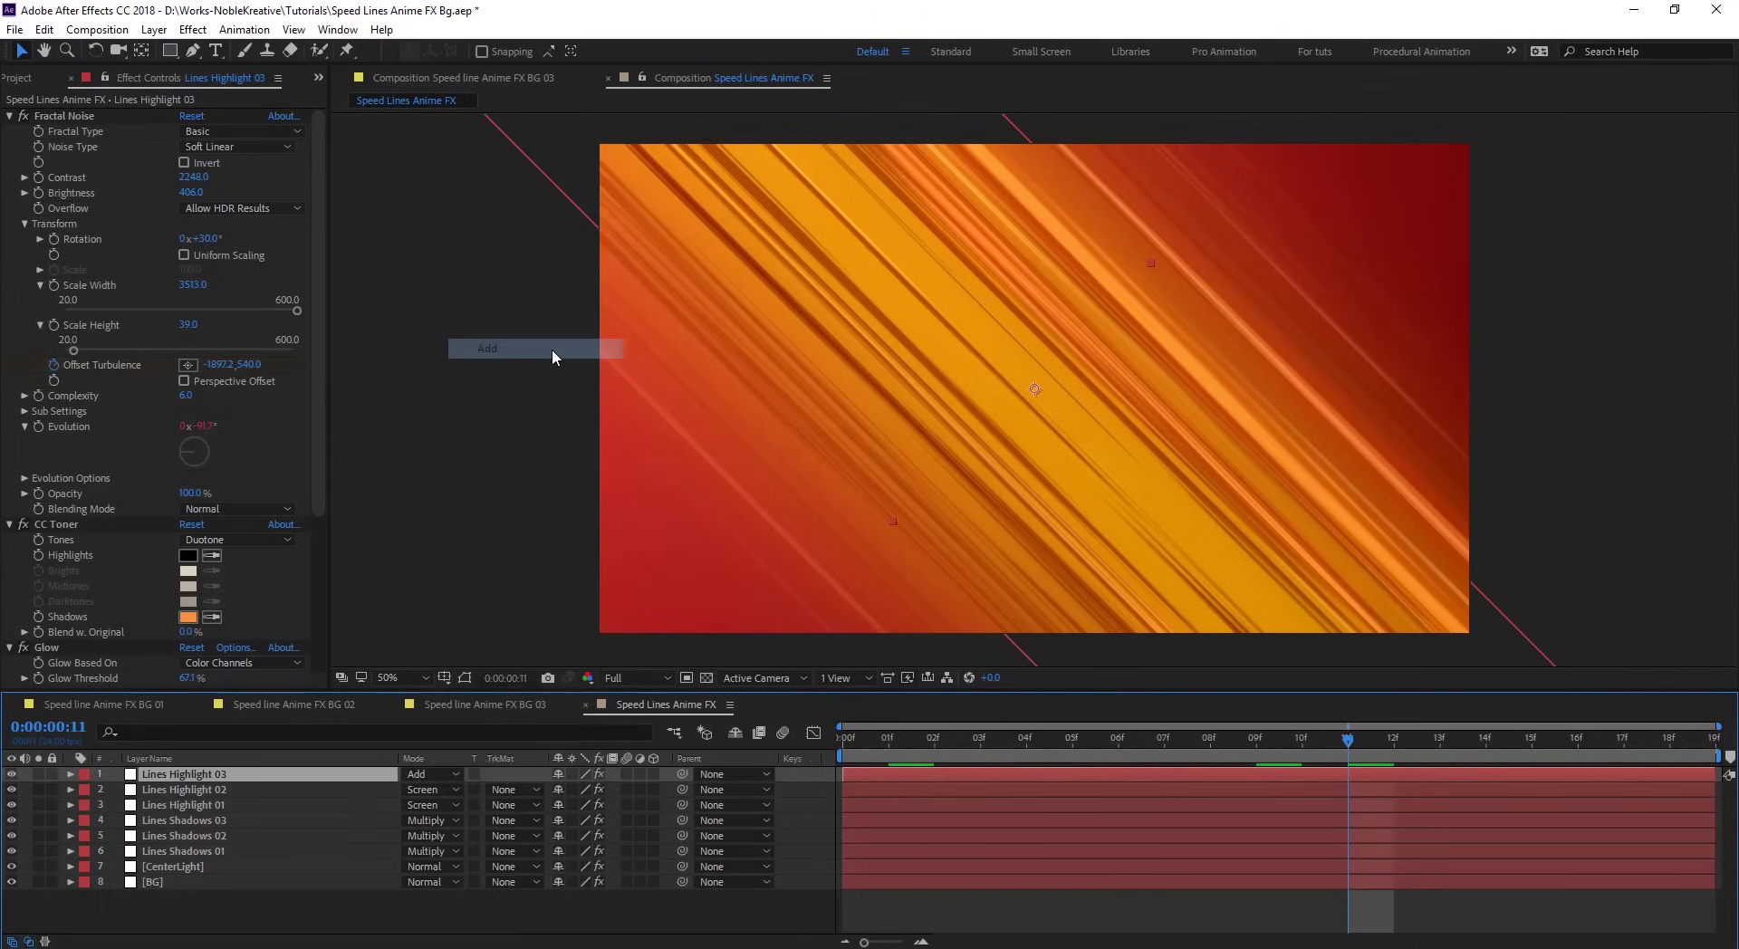
pyautogui.moveTo(1347, 740); pyautogui.dragTo(1084, 741)
# - Set the Lines Highlight 03 CC Toner shadows color to a lighter orange, FFAA65
pyautogui.scroll(-3, 94, 546)
pyautogui.scroll(-3, 94, 545)
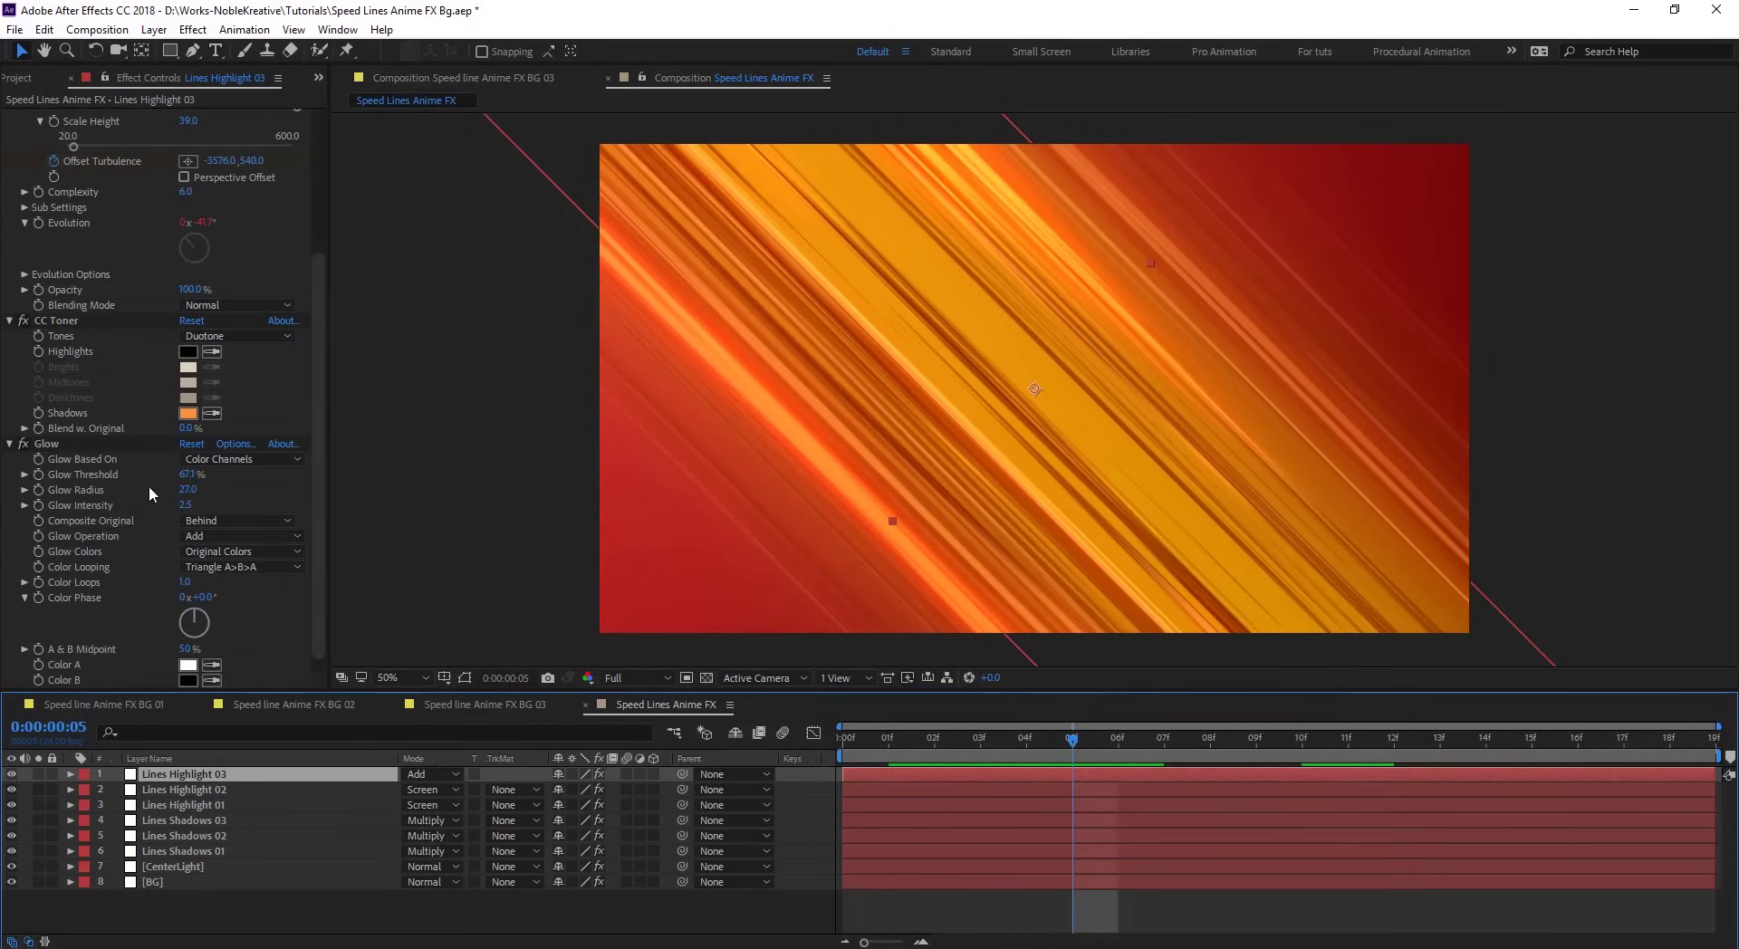
pyautogui.click(187, 414)
pyautogui.moveTo(365, 181); pyautogui.dragTo(329, 178)
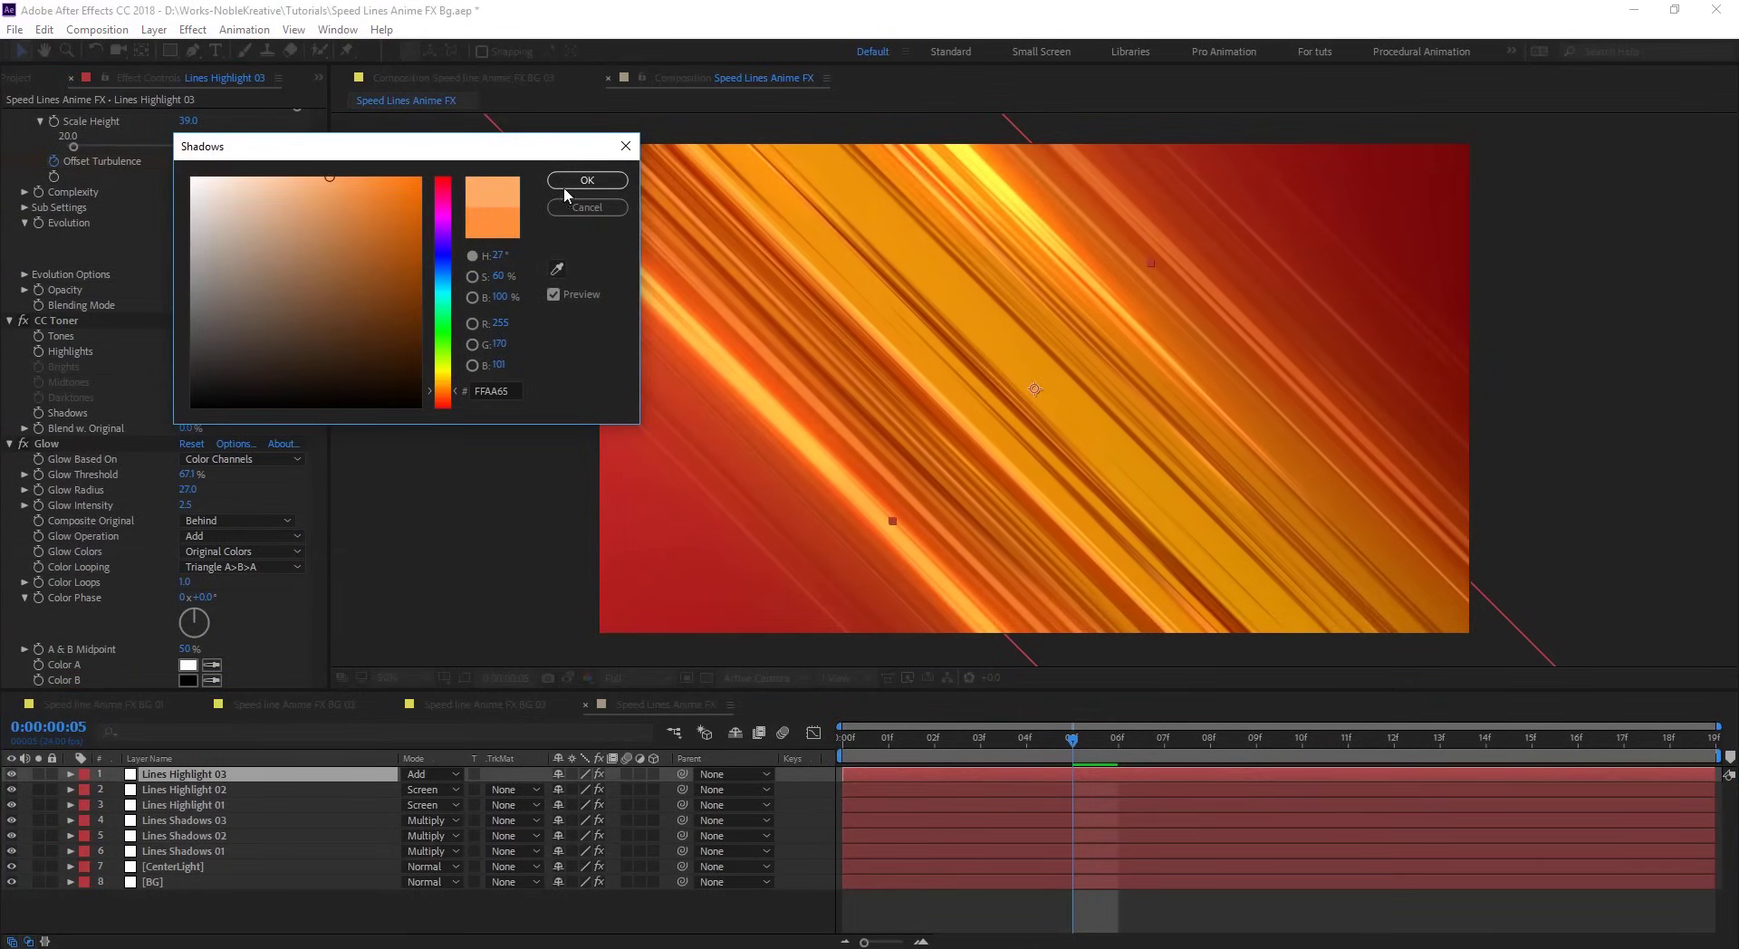
pyautogui.press('Return')
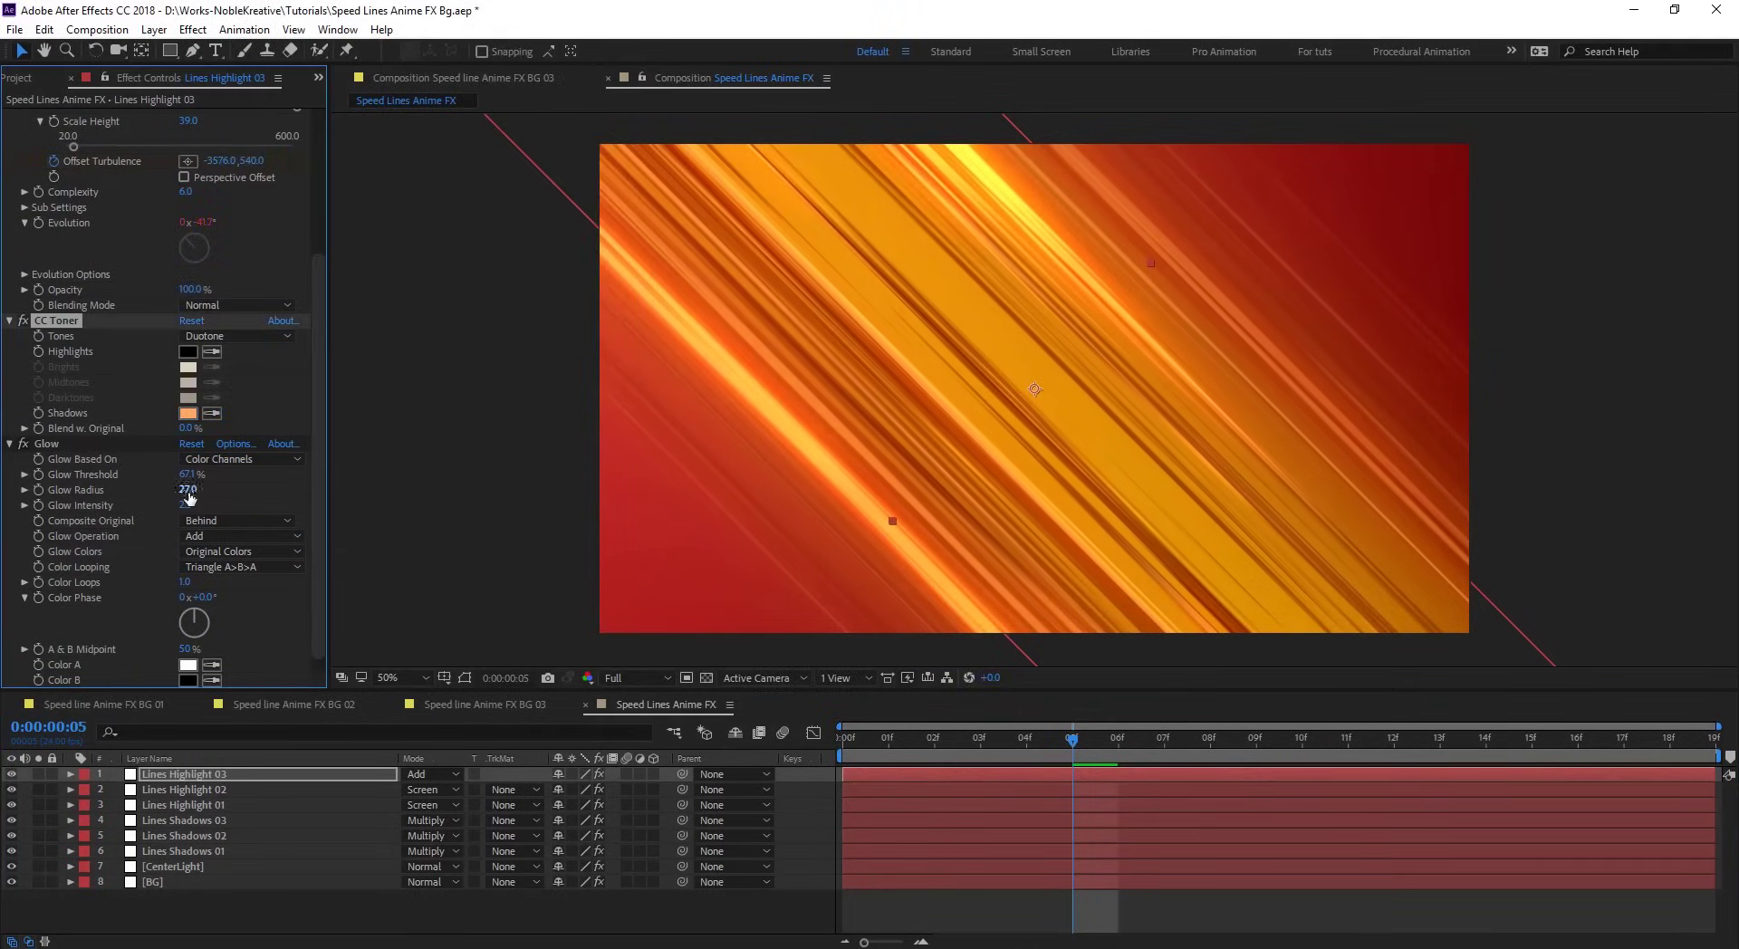
# - Lower the Lines Highlight 03 Glow intensity to 1
pyautogui.moveTo(188, 504); pyautogui.dragTo(135, 503)
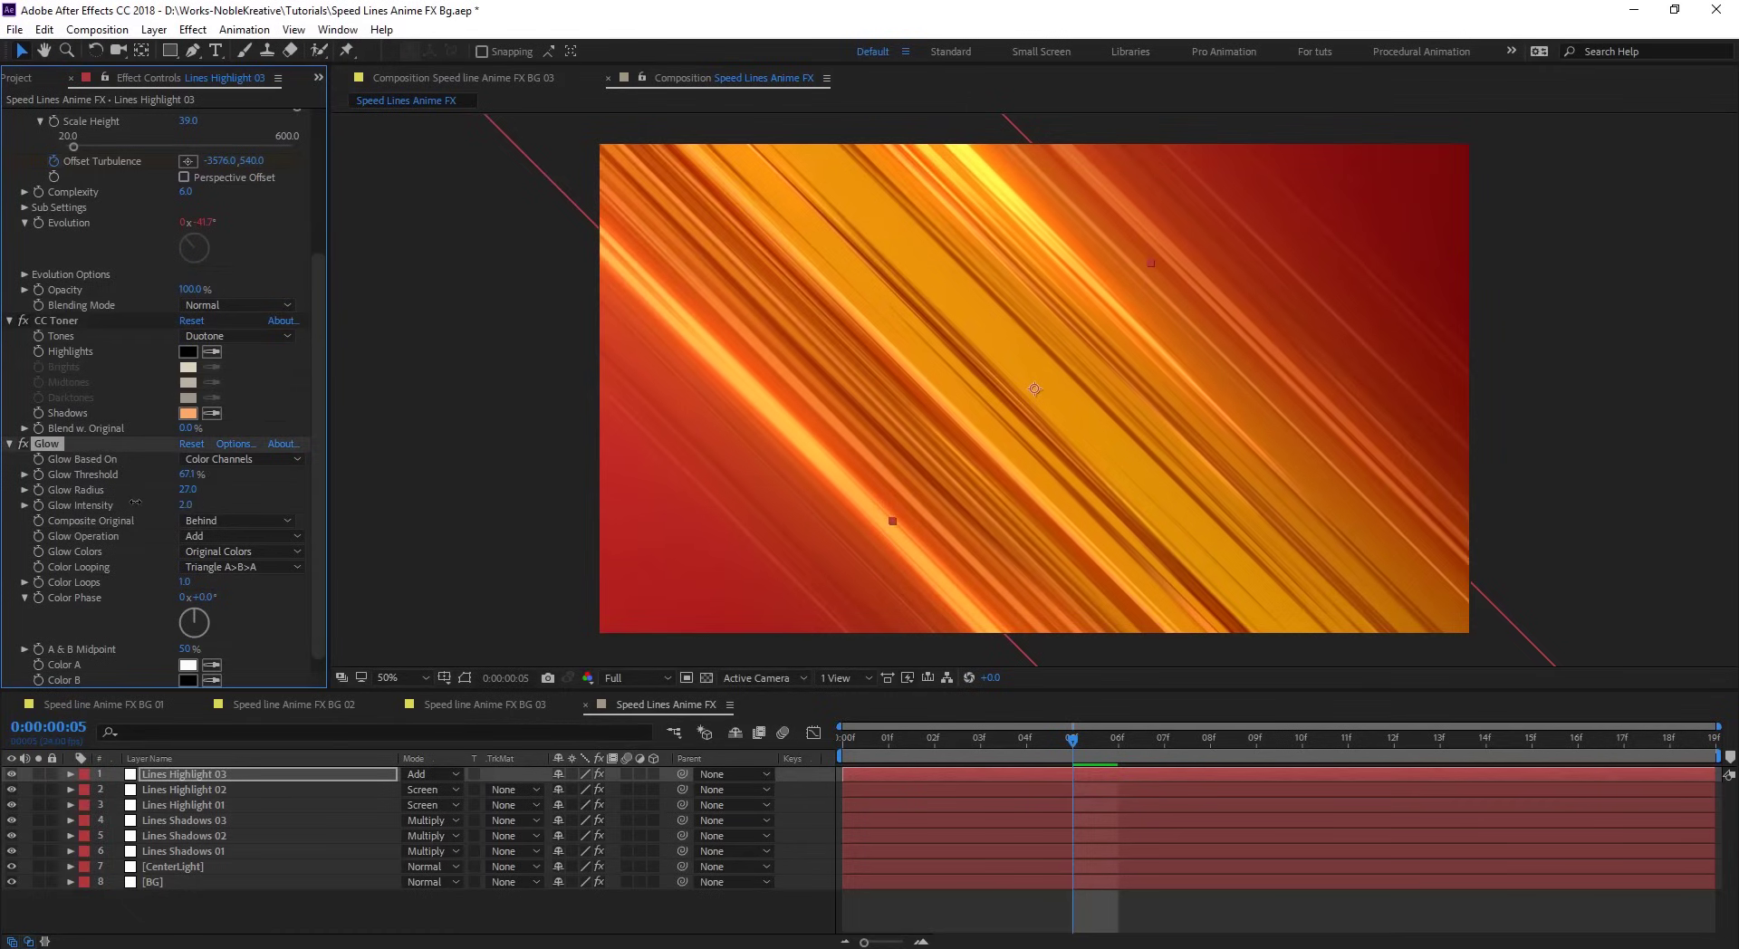
pyautogui.click(186, 505)
pyautogui.write('1')
pyautogui.press('Return')
# - Try a Glow radius of 50 on Lines Highlight 03
pyautogui.click(187, 490)
pyautogui.write('50')
pyautogui.press('Return')
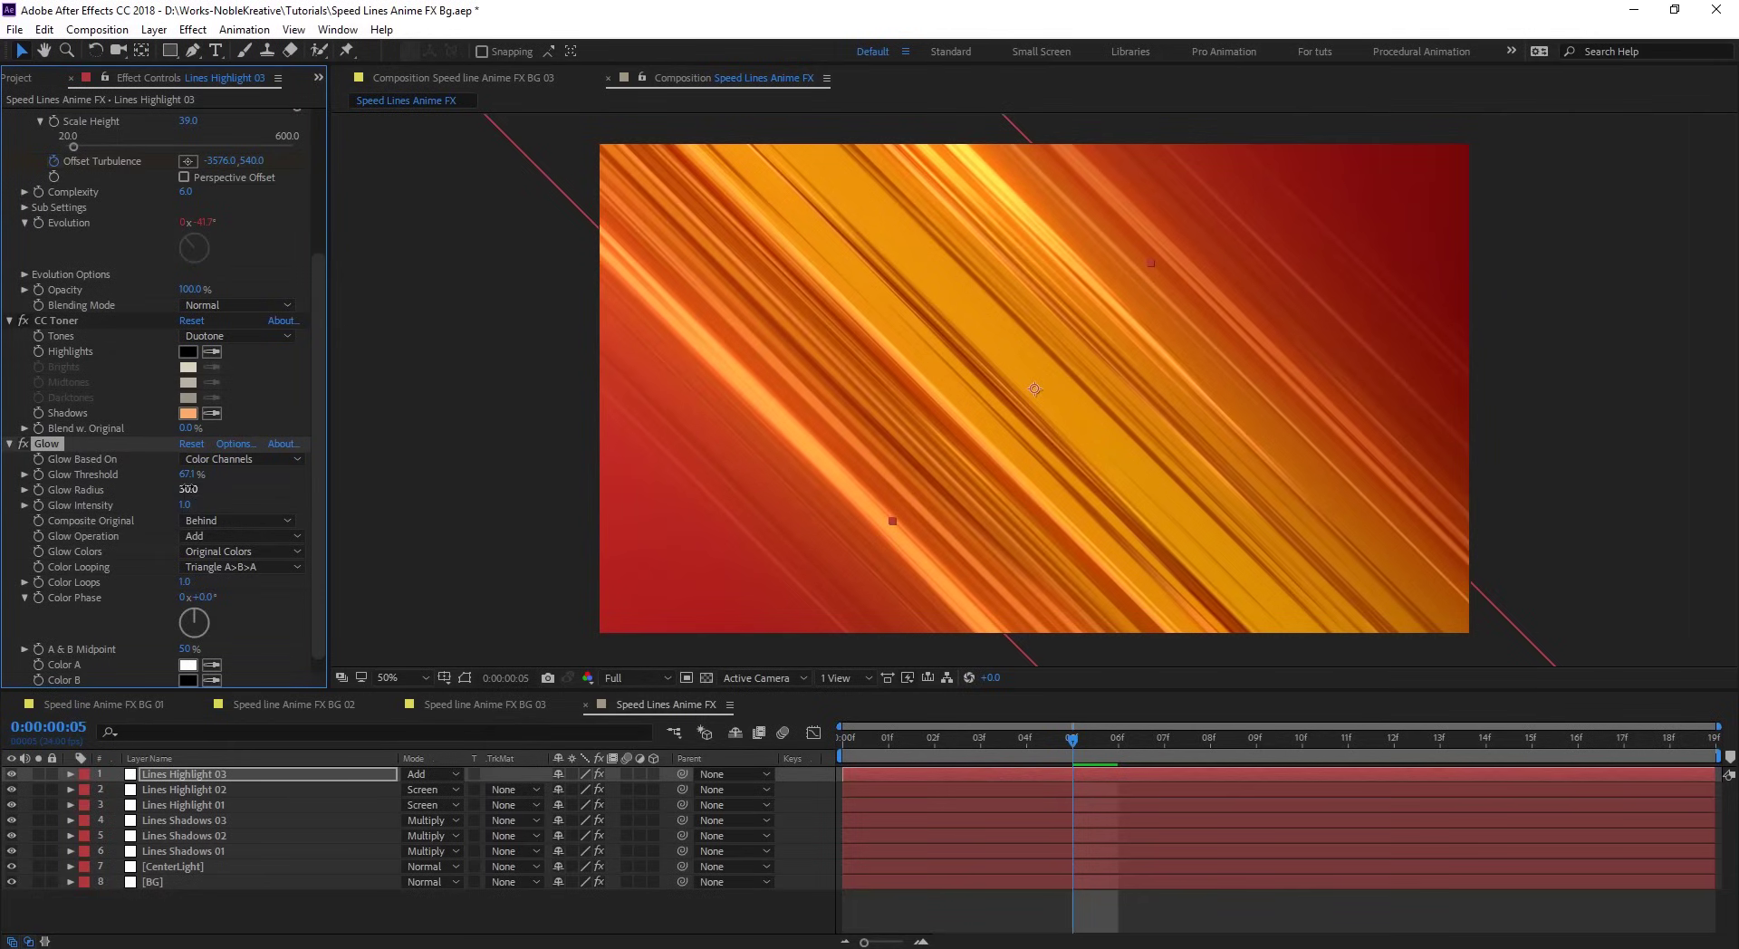
# - Set the Lines Highlight 03 Glow radius to 30 and its threshold to 53.7%
pyautogui.click(187, 489)
pyautogui.write('30')
pyautogui.press('Return')
pyautogui.moveTo(188, 474)
pyautogui.mouseDown()
pyautogui.moveTo(299, 484)
pyautogui.moveTo(190, 488)
pyautogui.moveTo(218, 488)
pyautogui.mouseUp()
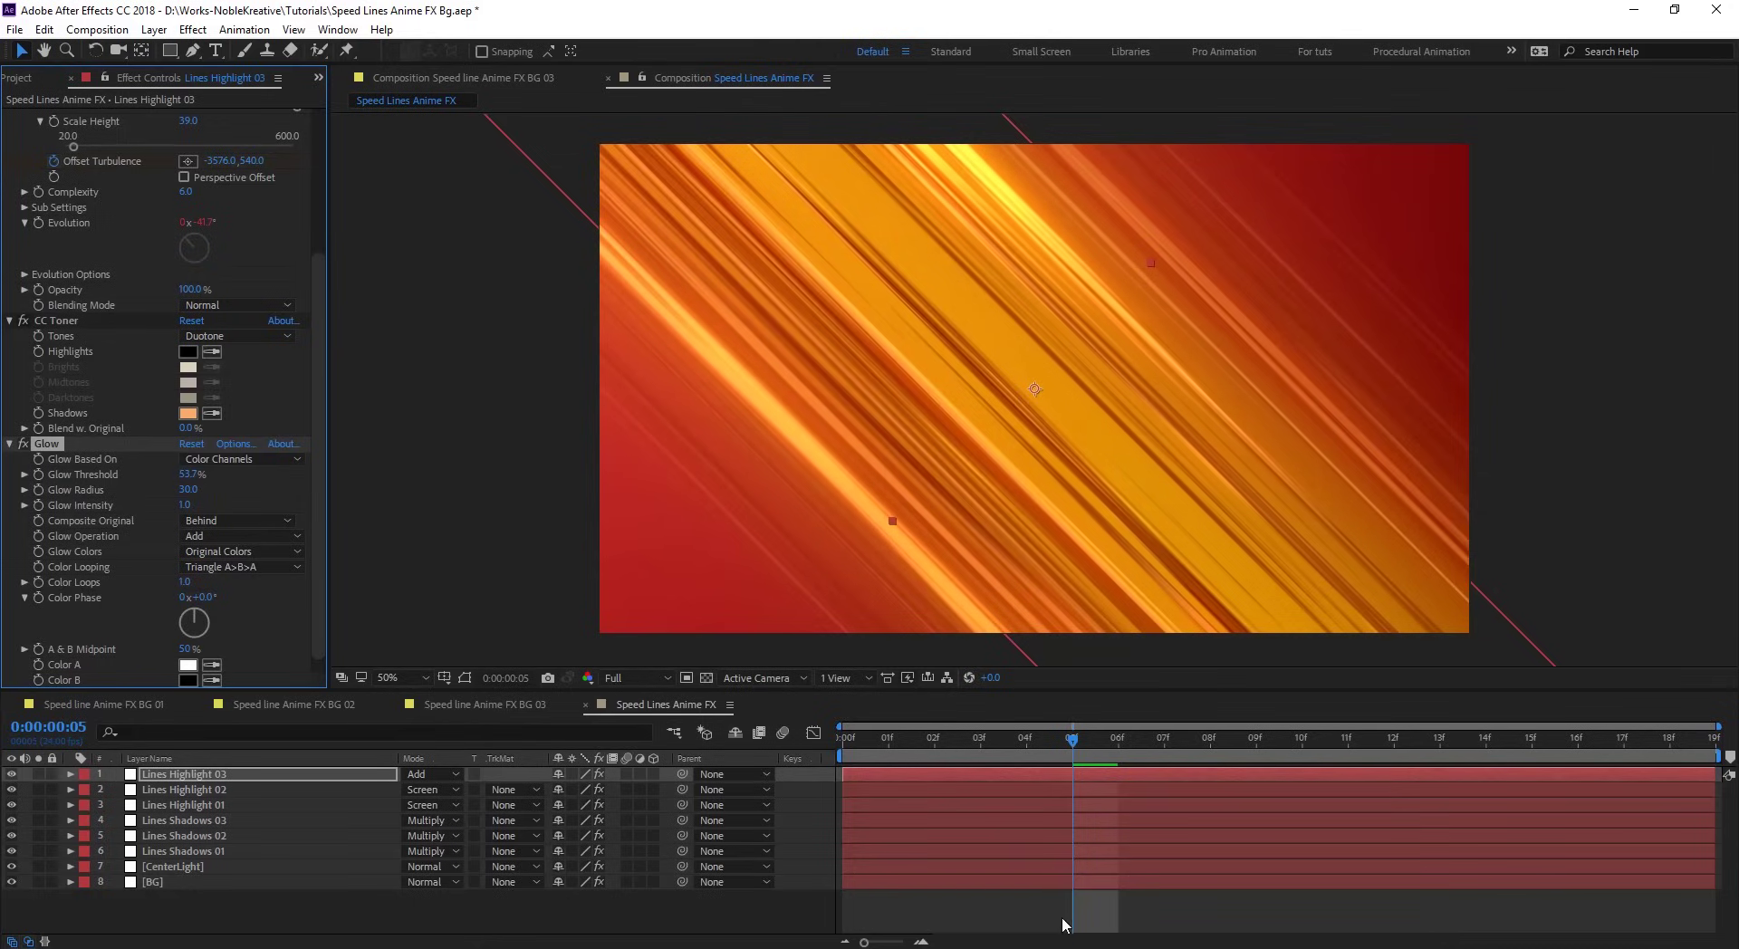
# - Preview the animated speed lines with the new Lines Highlight 03 glow
pyautogui.click(1163, 899)
pyautogui.press('space')
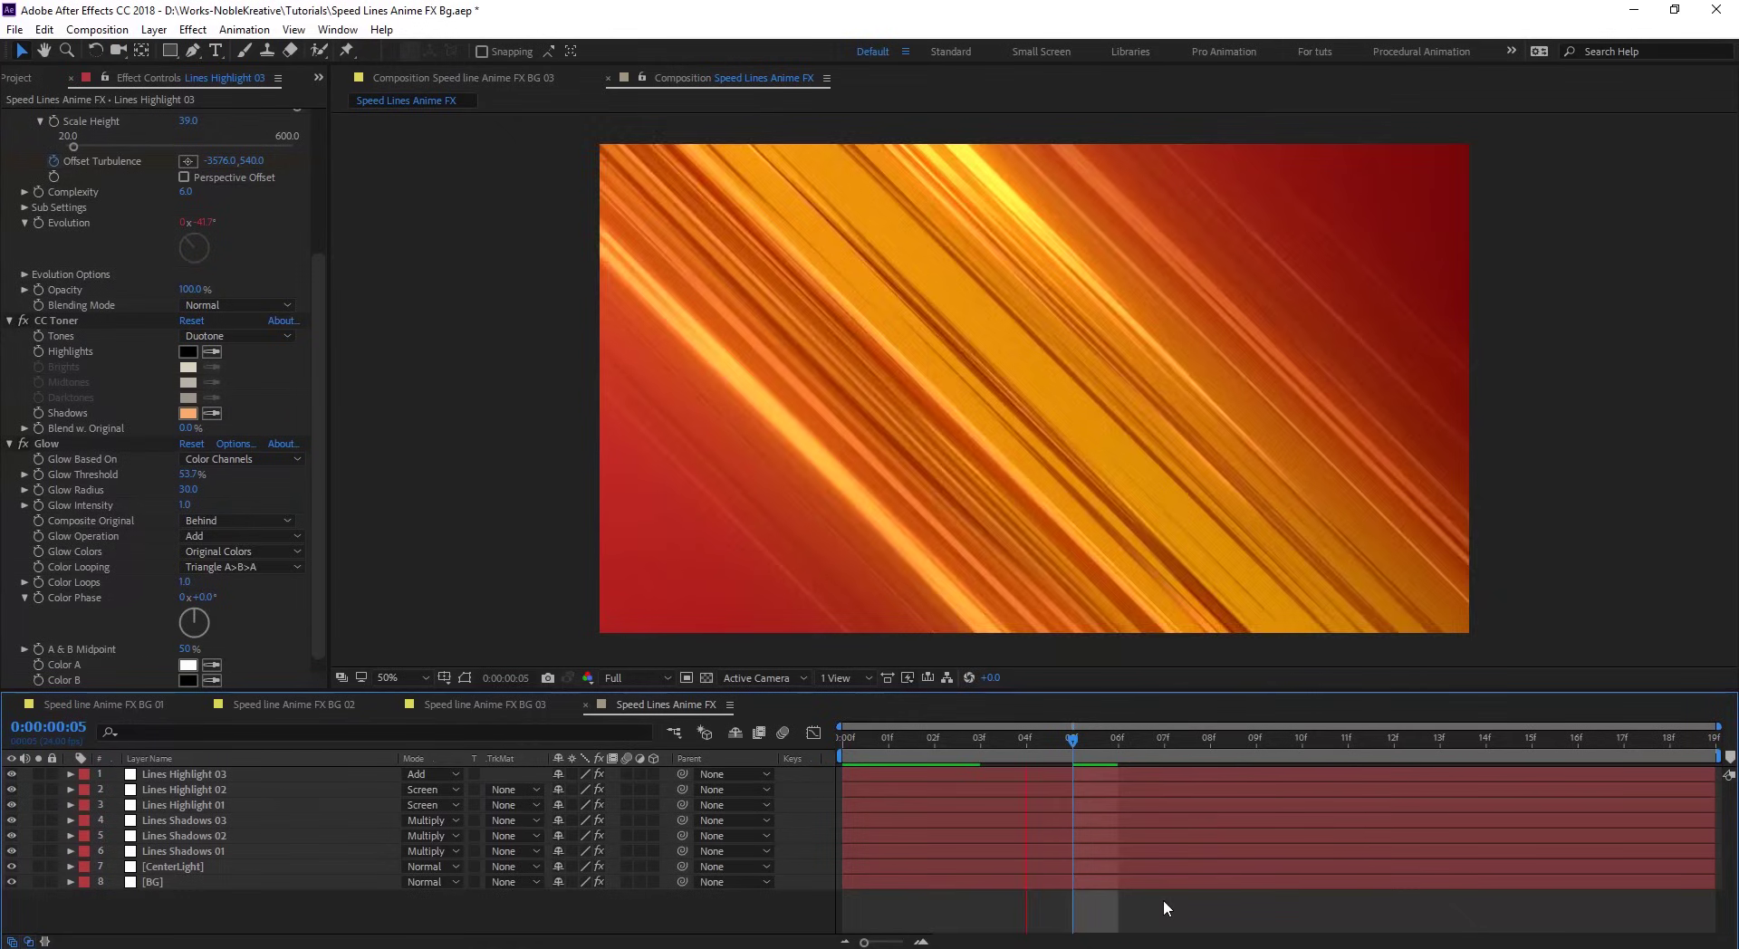
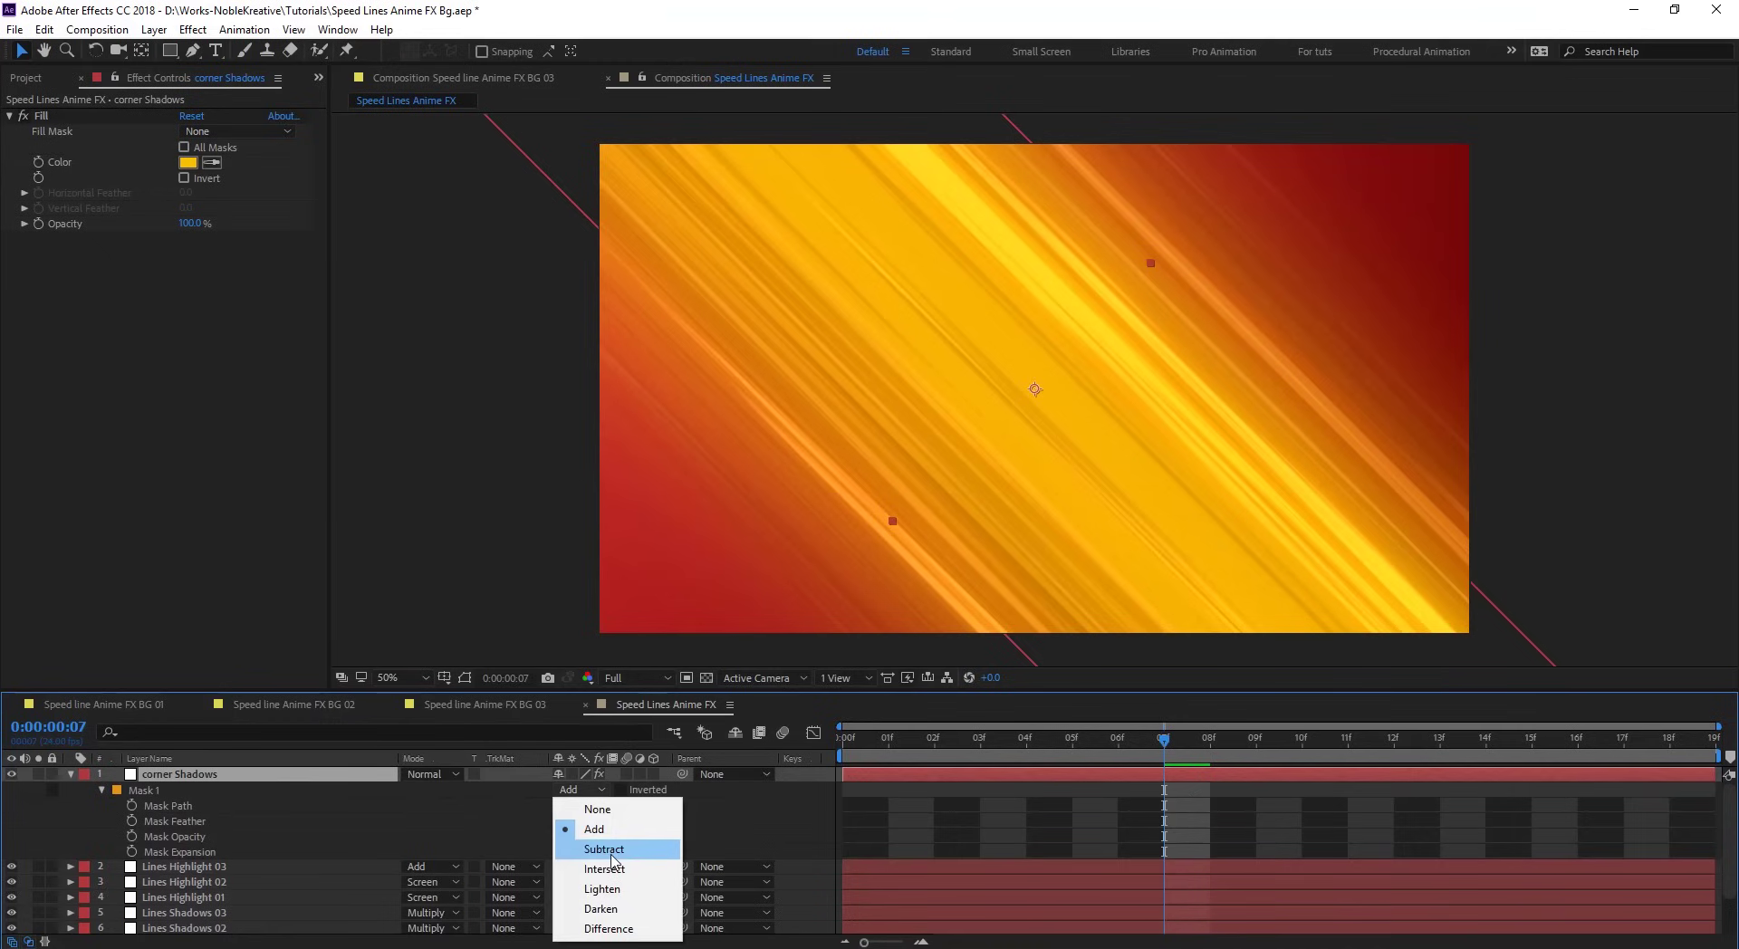
# - Set the corner Shadows mask mode to Subtract, show the mask outlines, and set the layer's Fill color to black (000000)
pyautogui.click(612, 851)
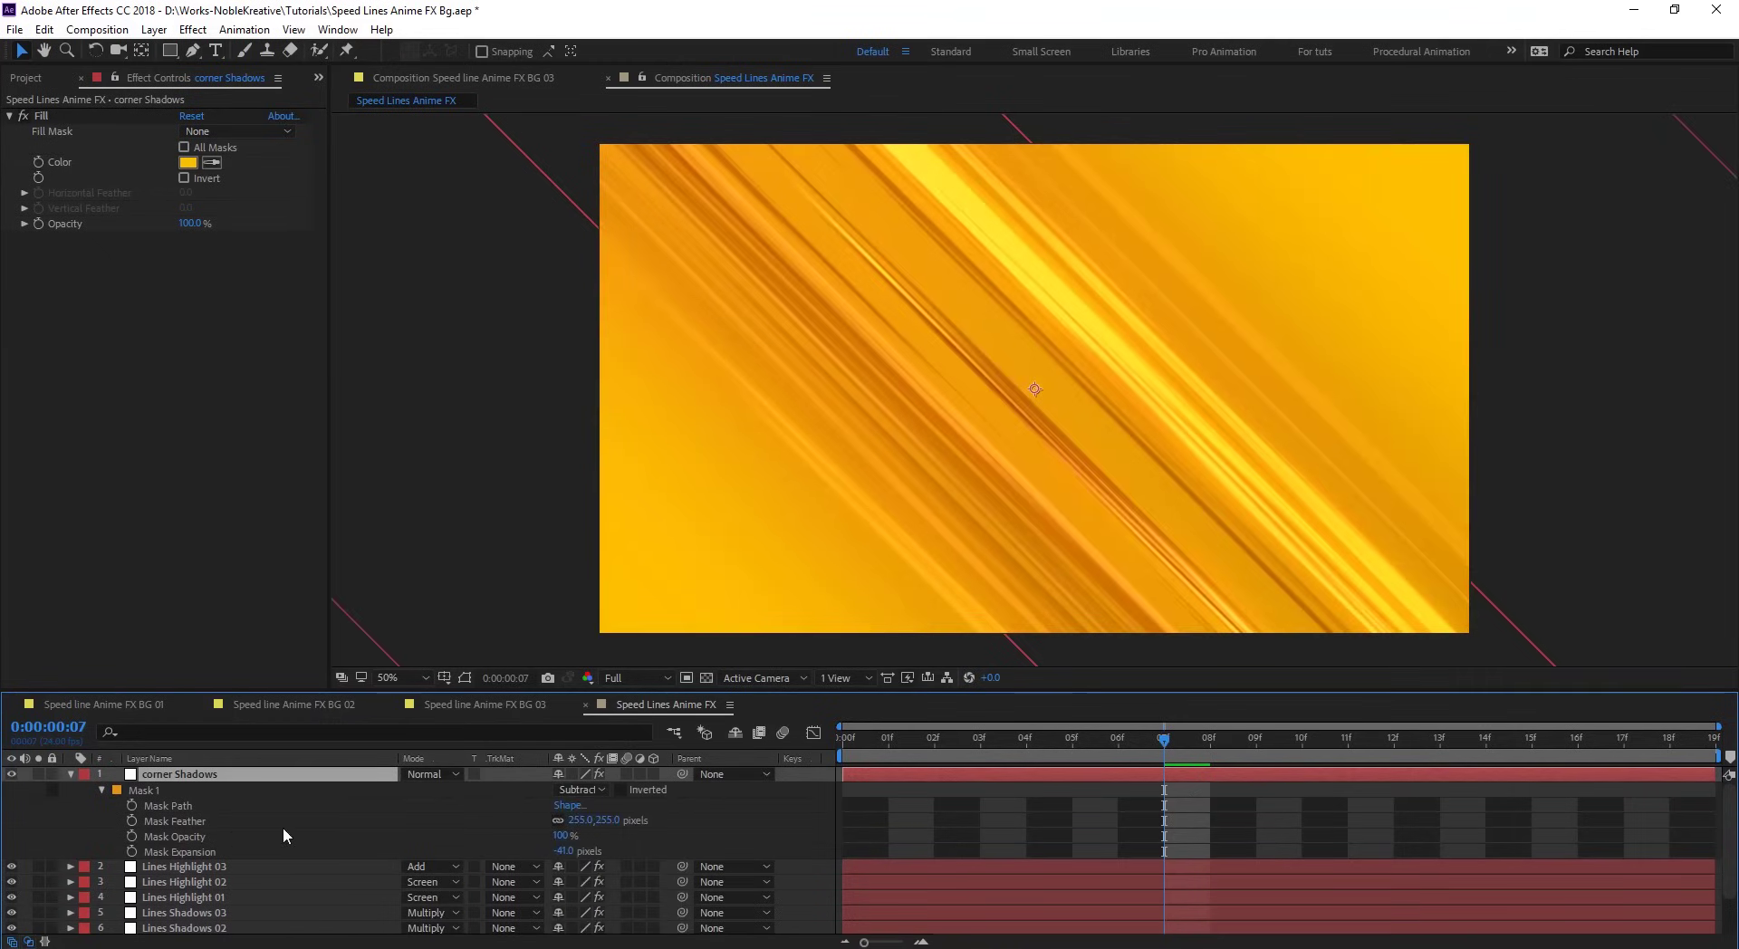
pyautogui.click(465, 678)
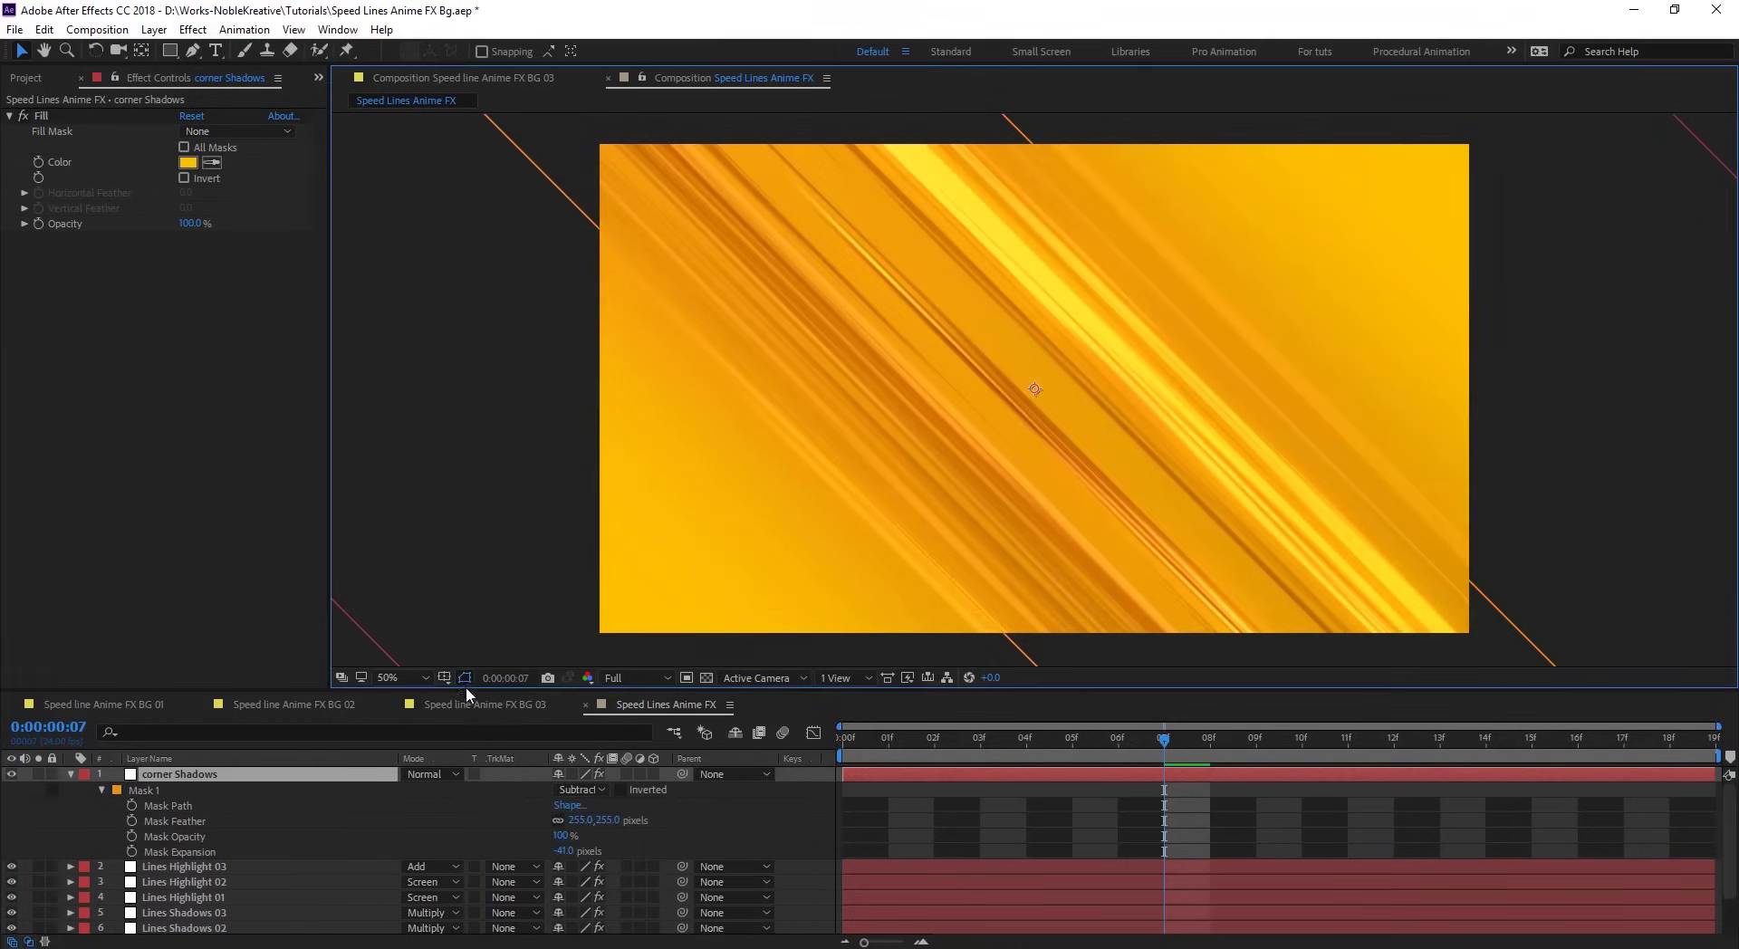
pyautogui.click(410, 779)
pyautogui.click(188, 162)
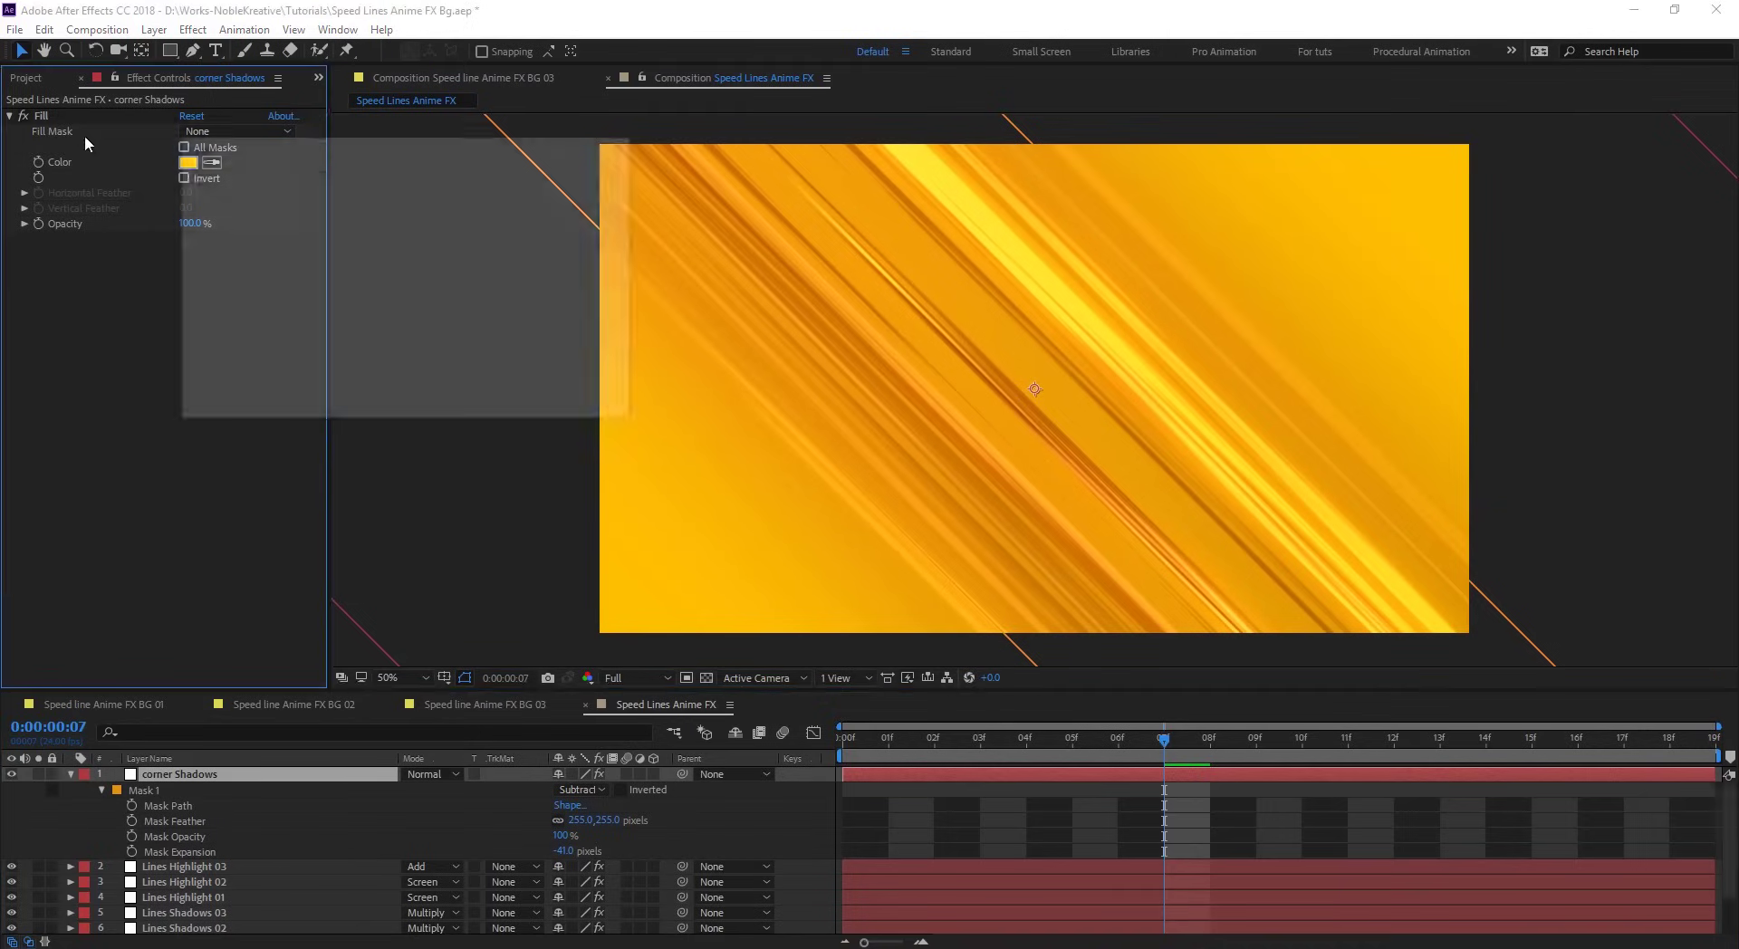
pyautogui.write('000000')
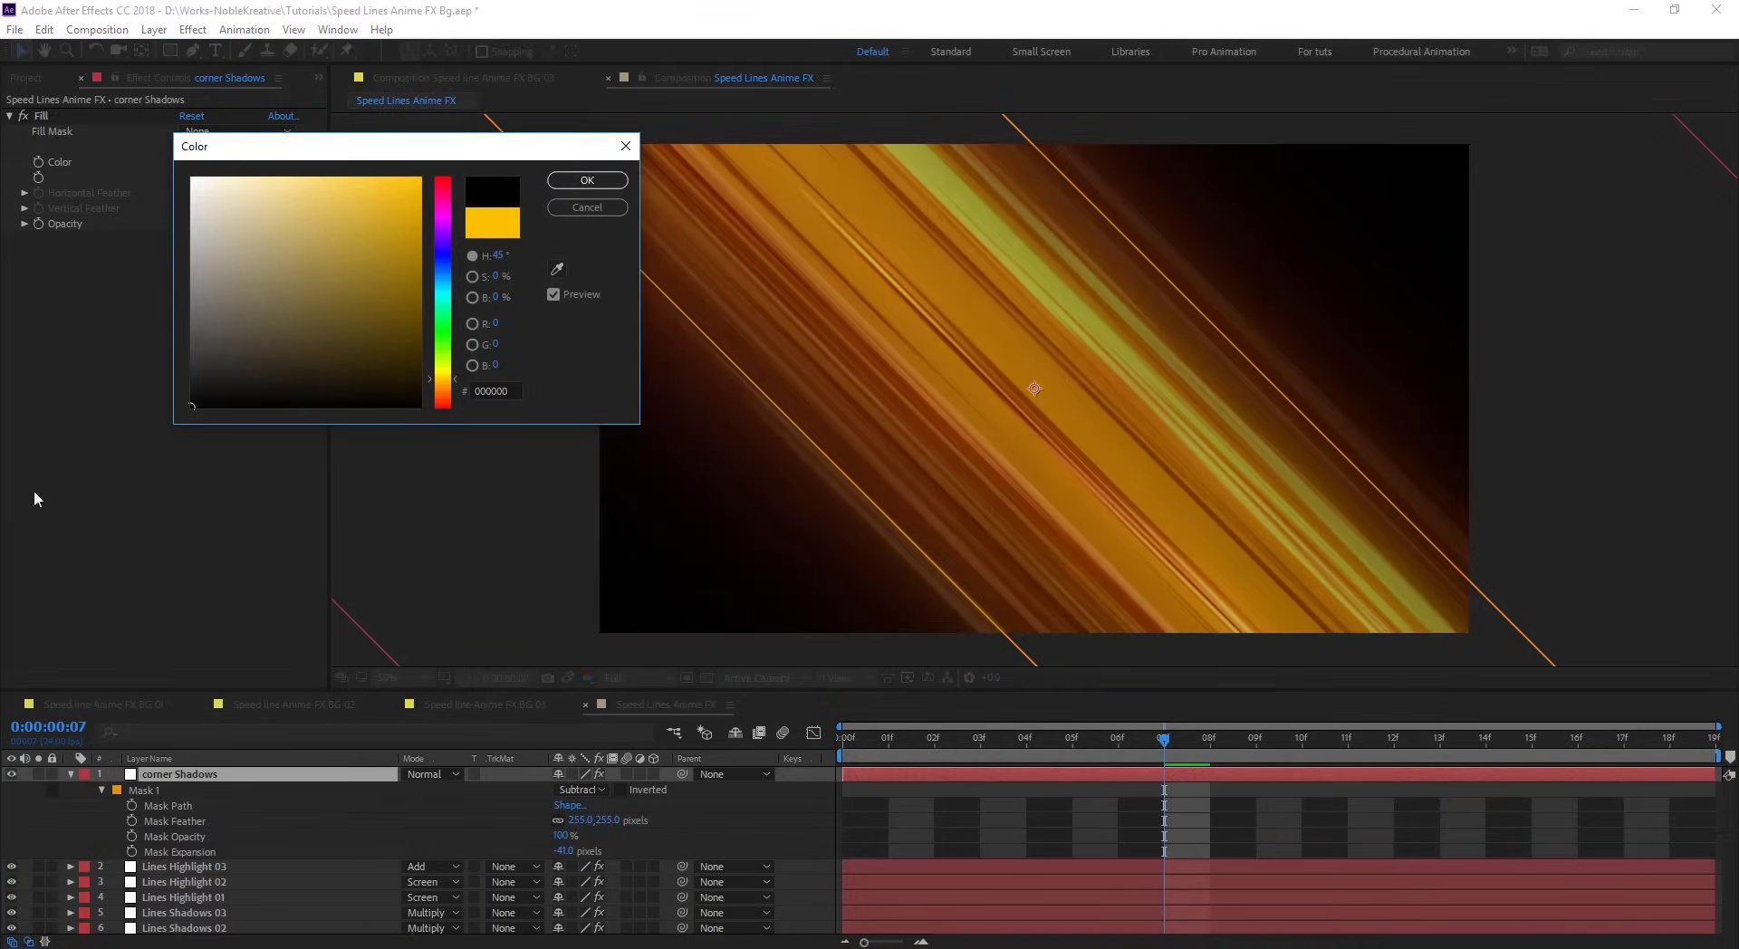
pyautogui.click(586, 180)
# - Set the corner Shadows layer's opacity to 40%, compare it hidden and shown, and preview the animation
pyautogui.press('t')
pyautogui.moveTo(561, 789); pyautogui.dragTo(500, 787)
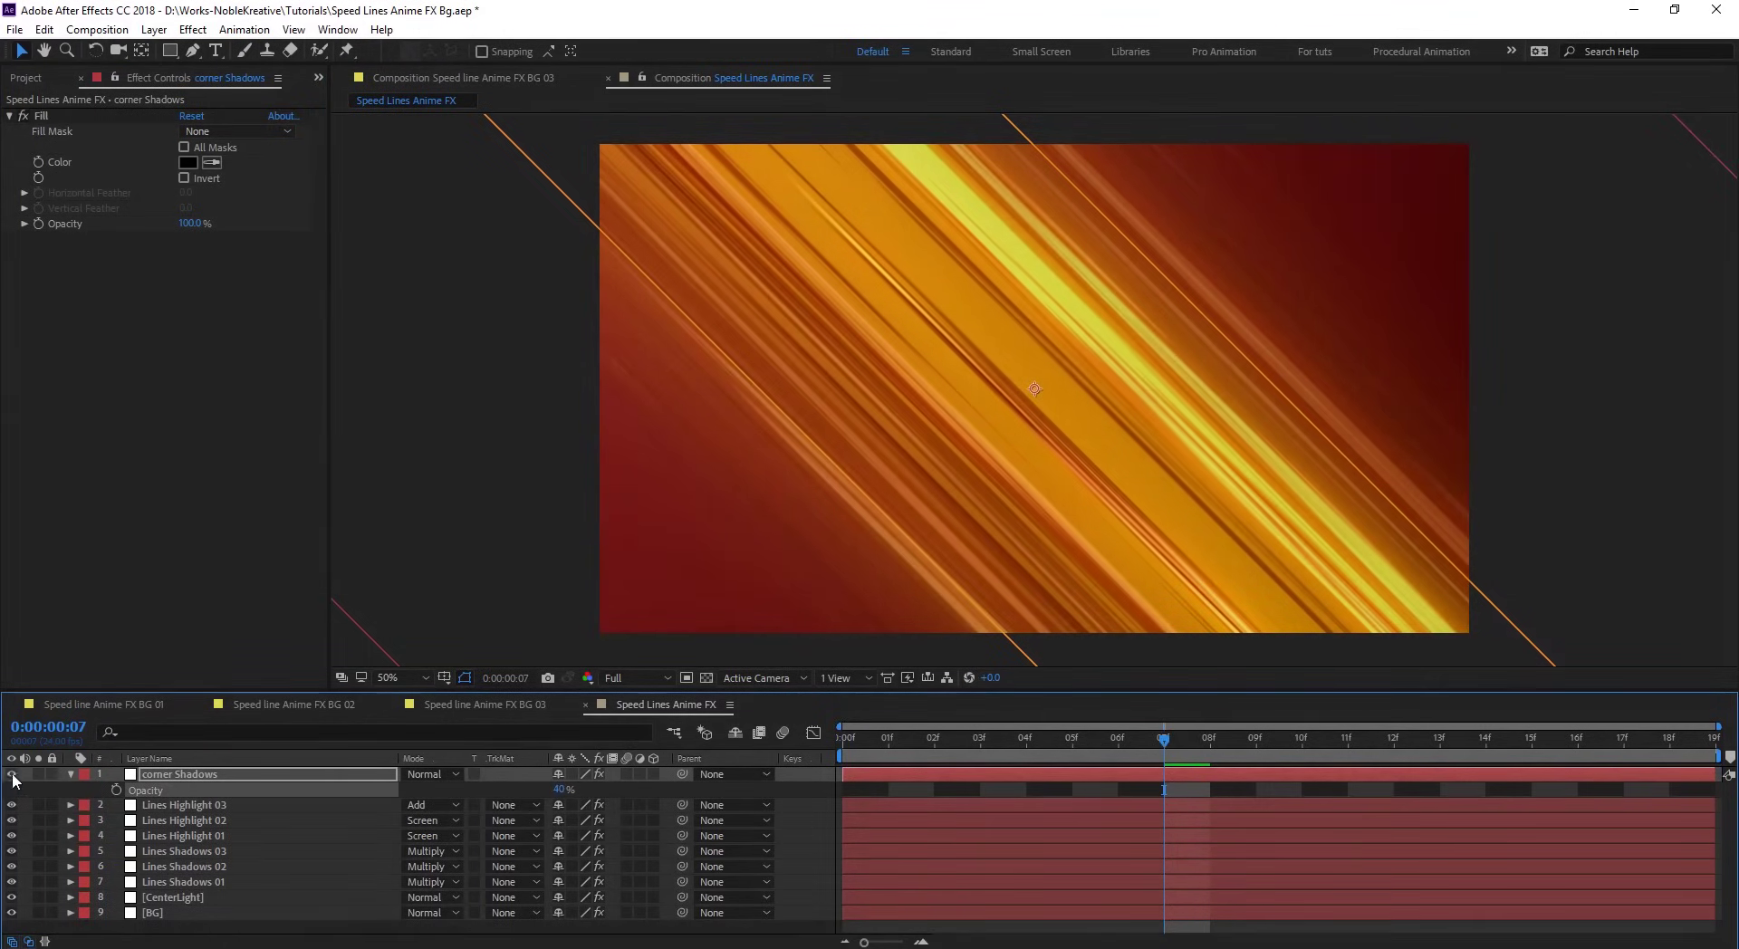
pyautogui.click(11, 774)
pyautogui.click(12, 774)
pyautogui.press(',')
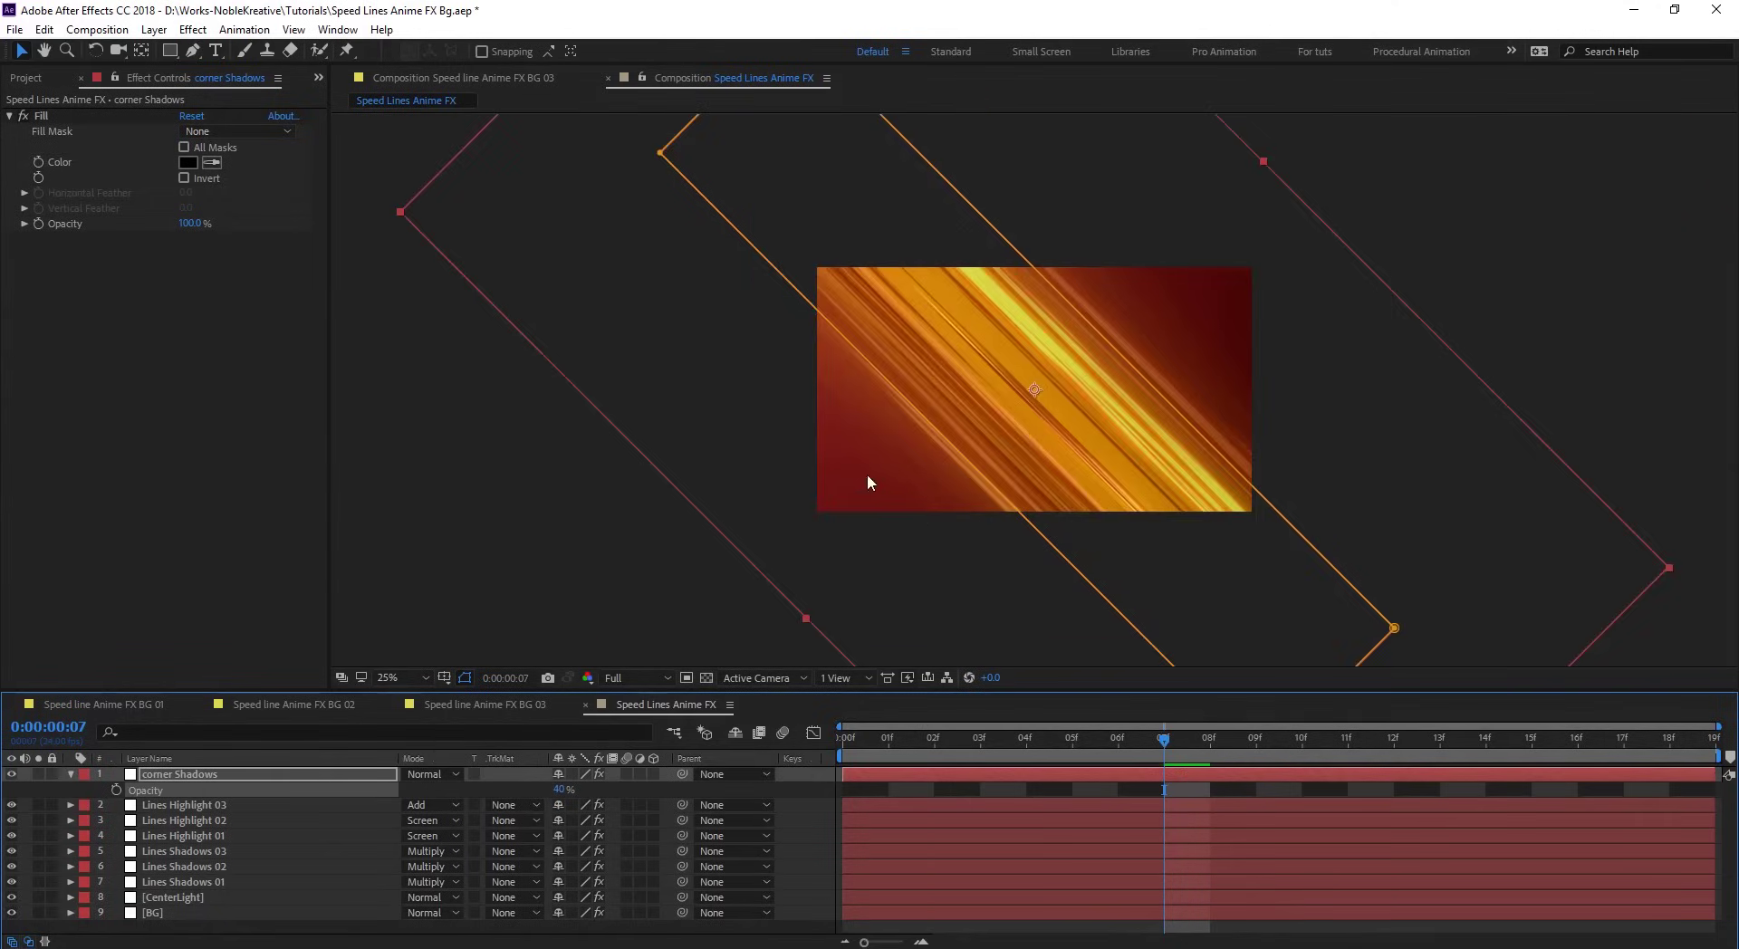
pyautogui.press('.')
pyautogui.press('space')
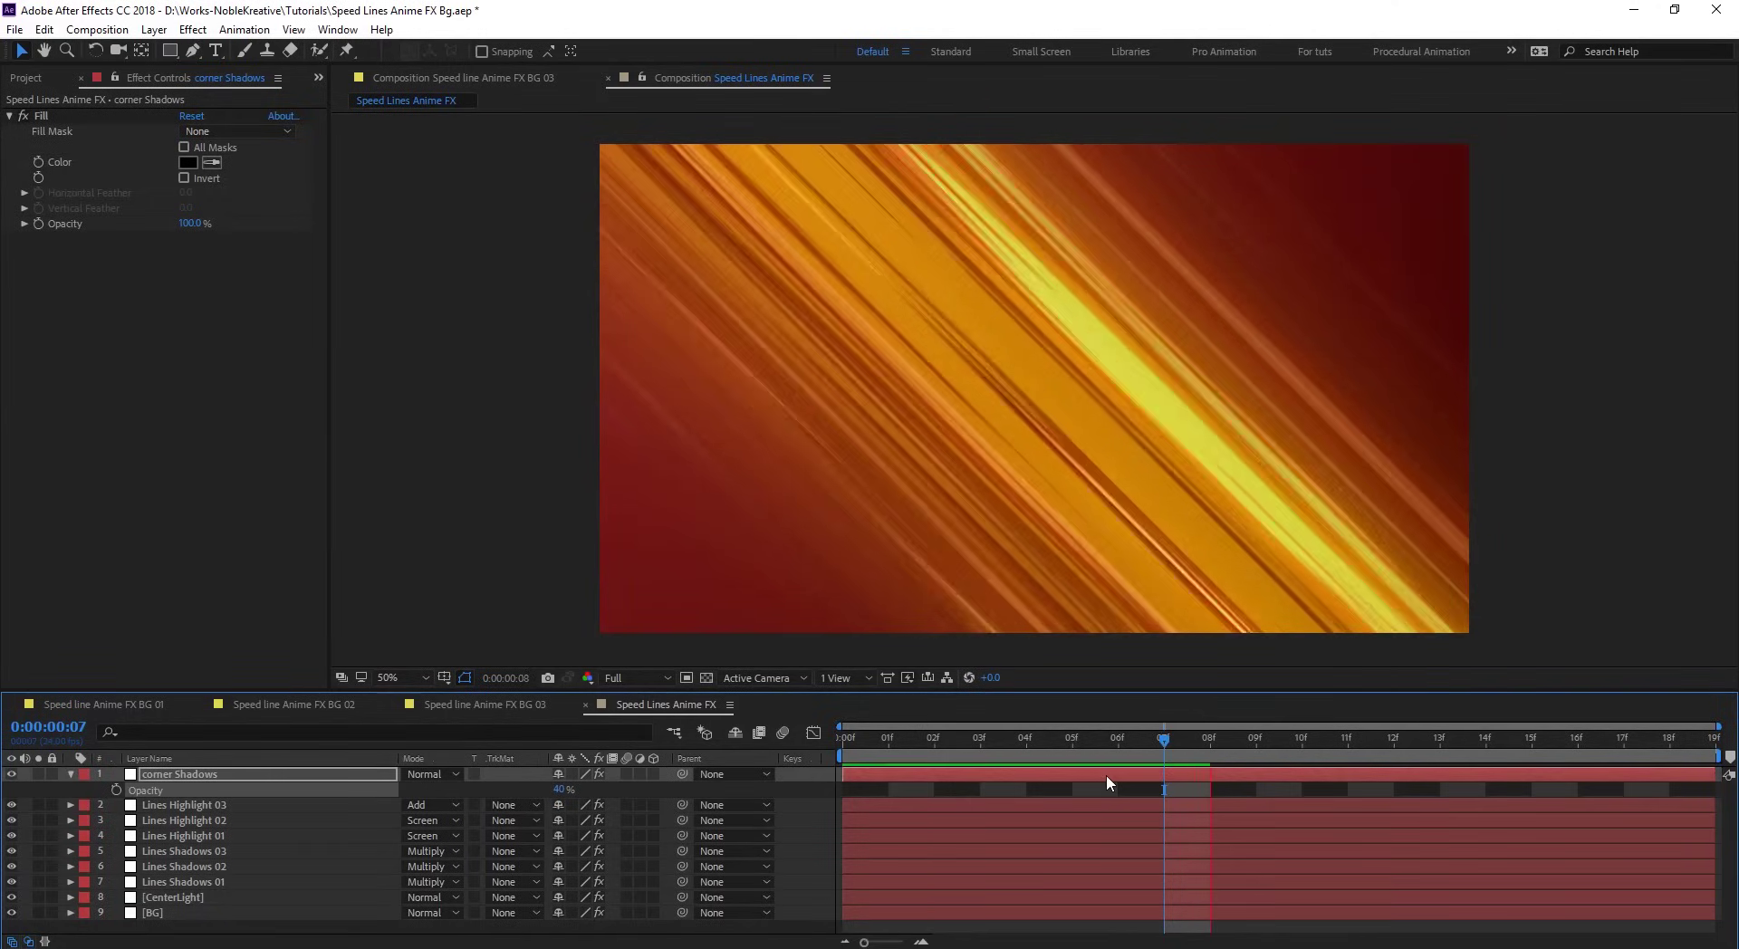
pyautogui.press('space')
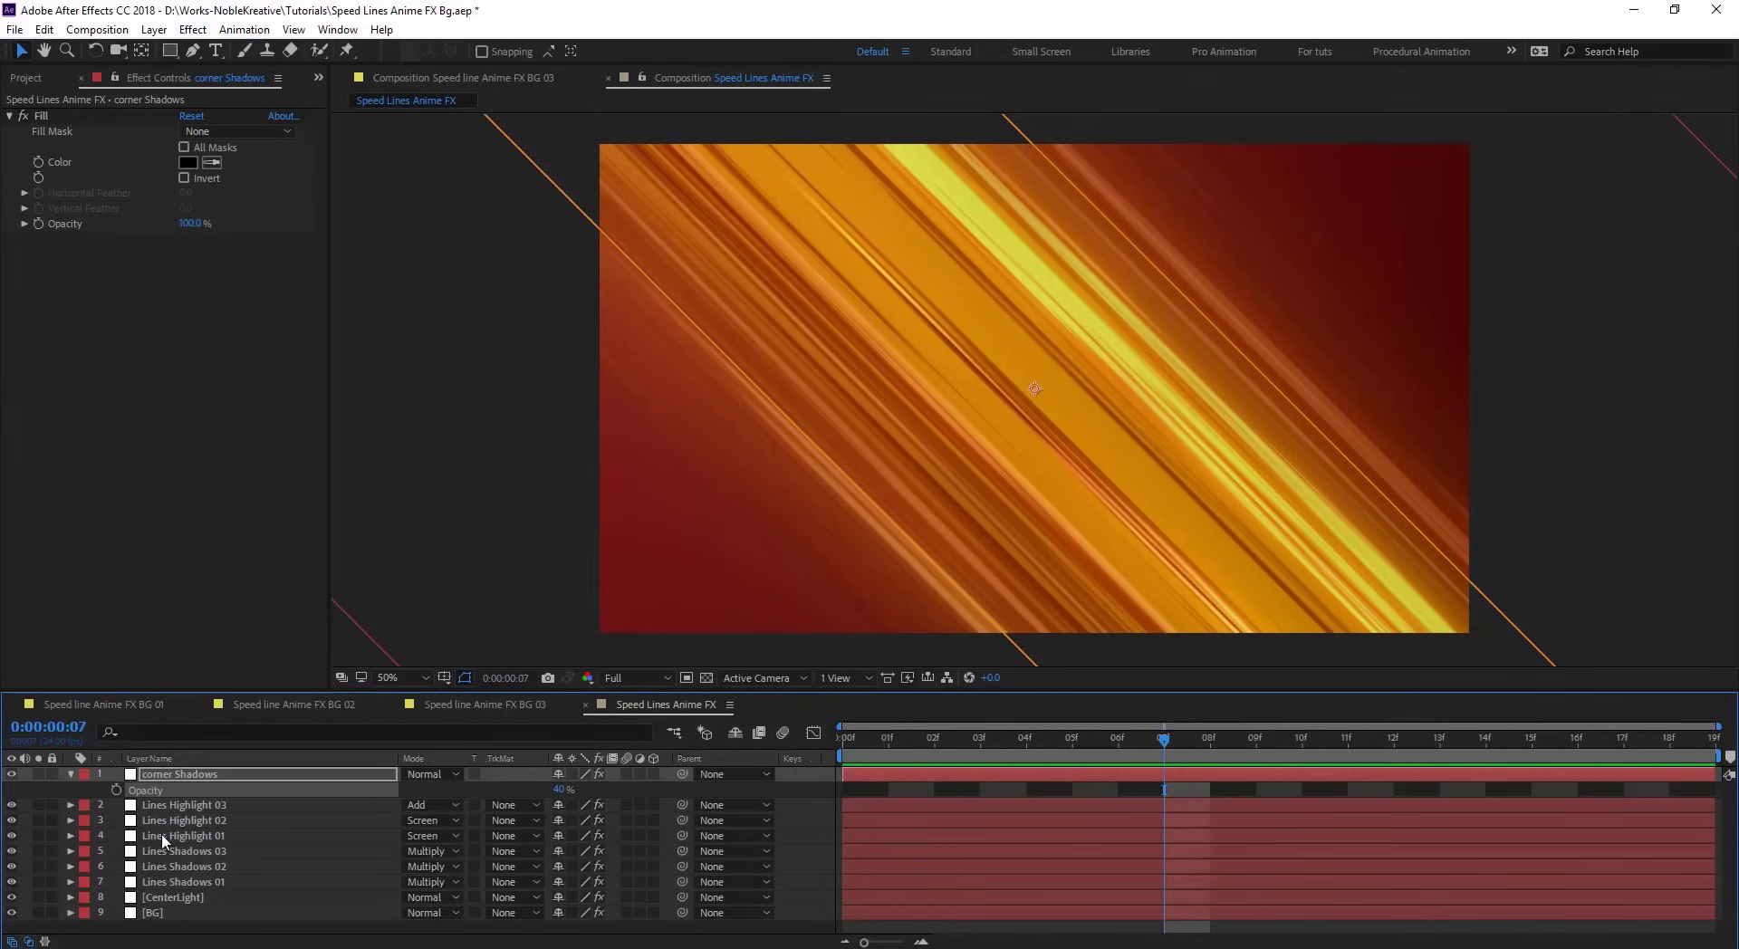
# - Set the CenterLight mask feather to 132 pixels and its expansion to -25 pixels, and preview the animation
pyautogui.click(245, 898)
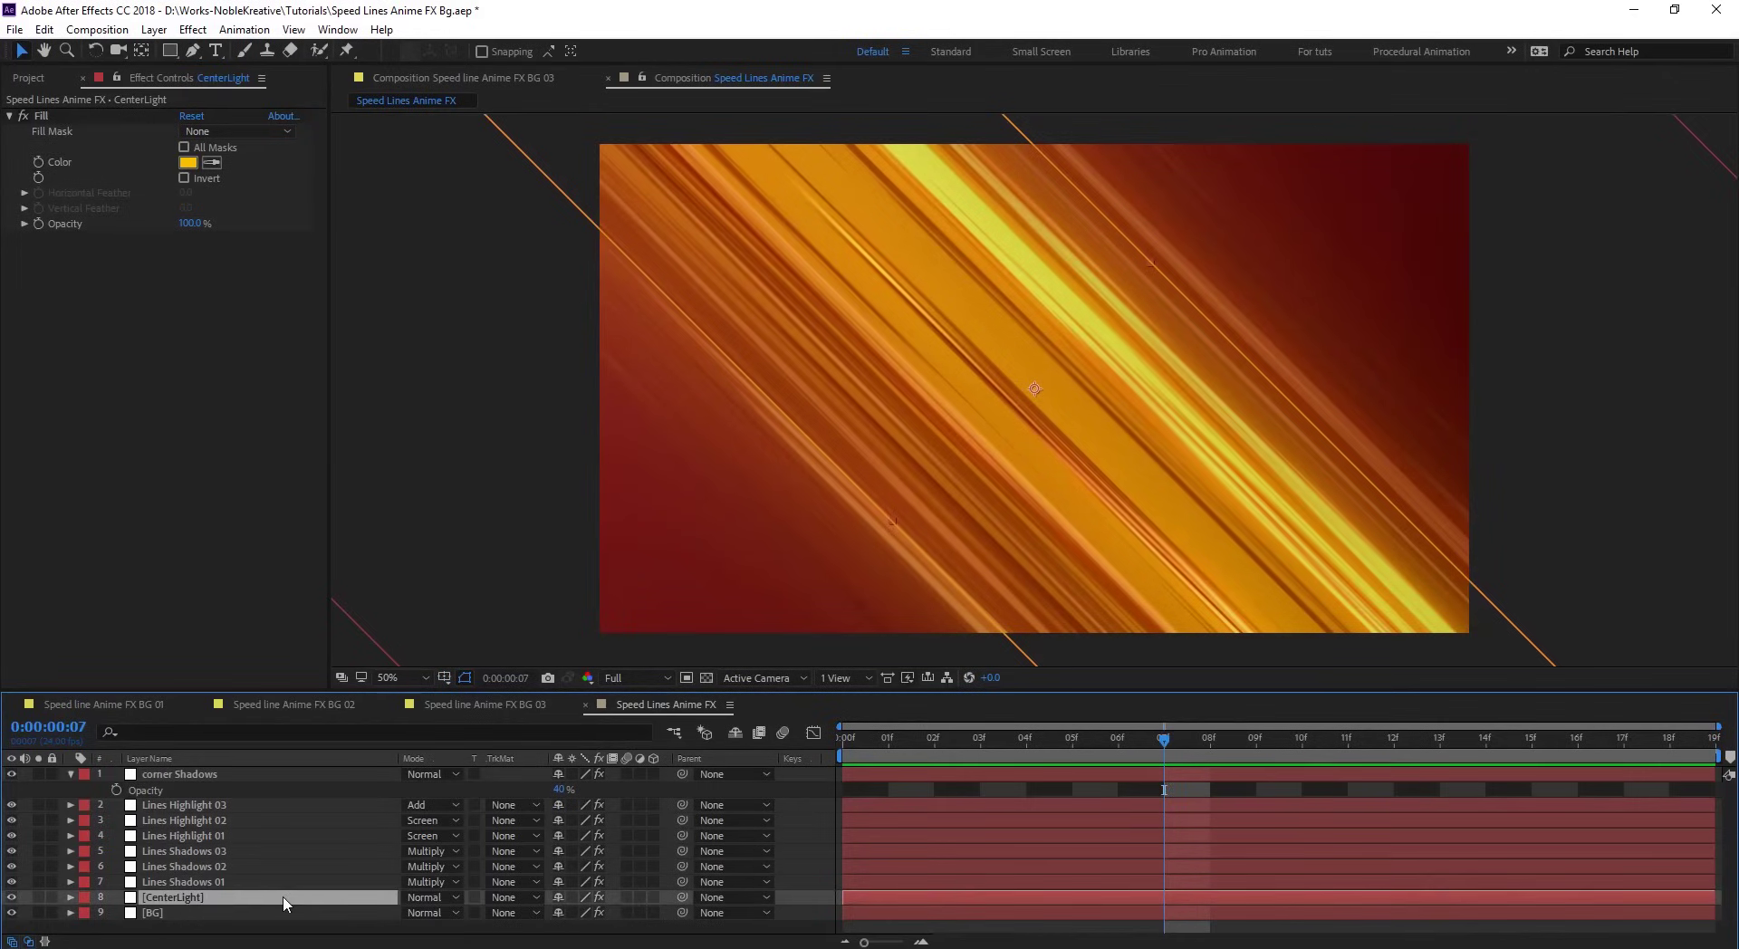
pyautogui.press('m')
pyautogui.press('m')
pyautogui.press('m')
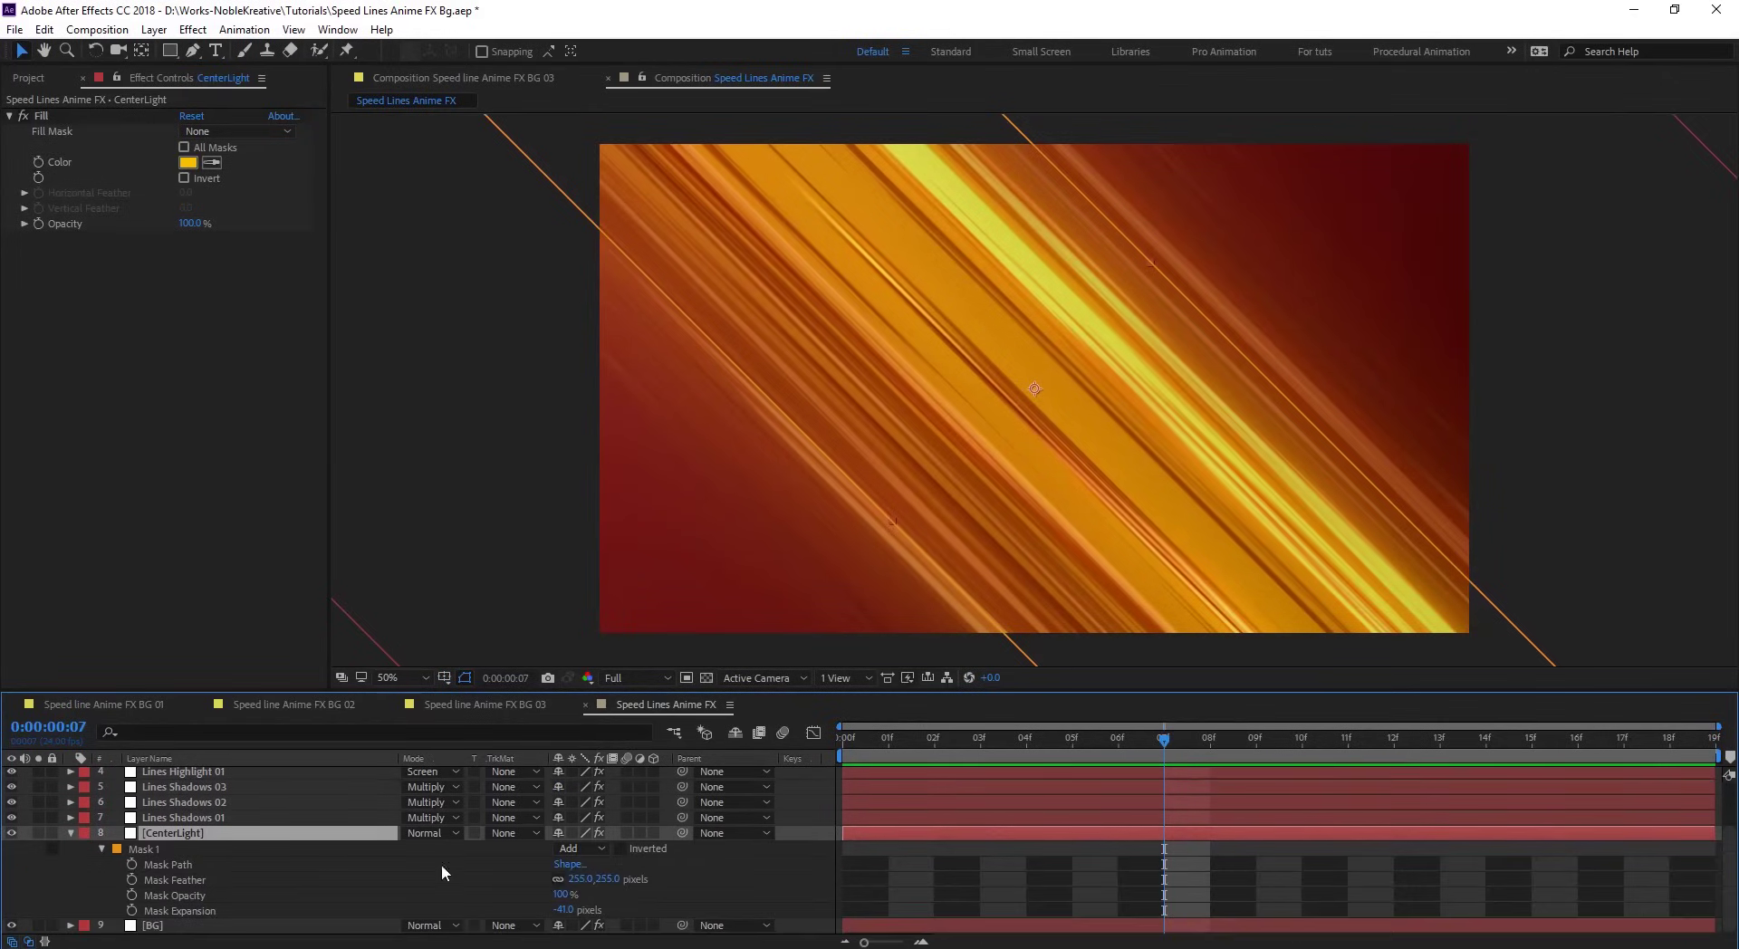
pyautogui.moveTo(598, 878)
pyautogui.mouseDown()
pyautogui.moveTo(460, 880)
pyautogui.moveTo(562, 909)
pyautogui.mouseUp()
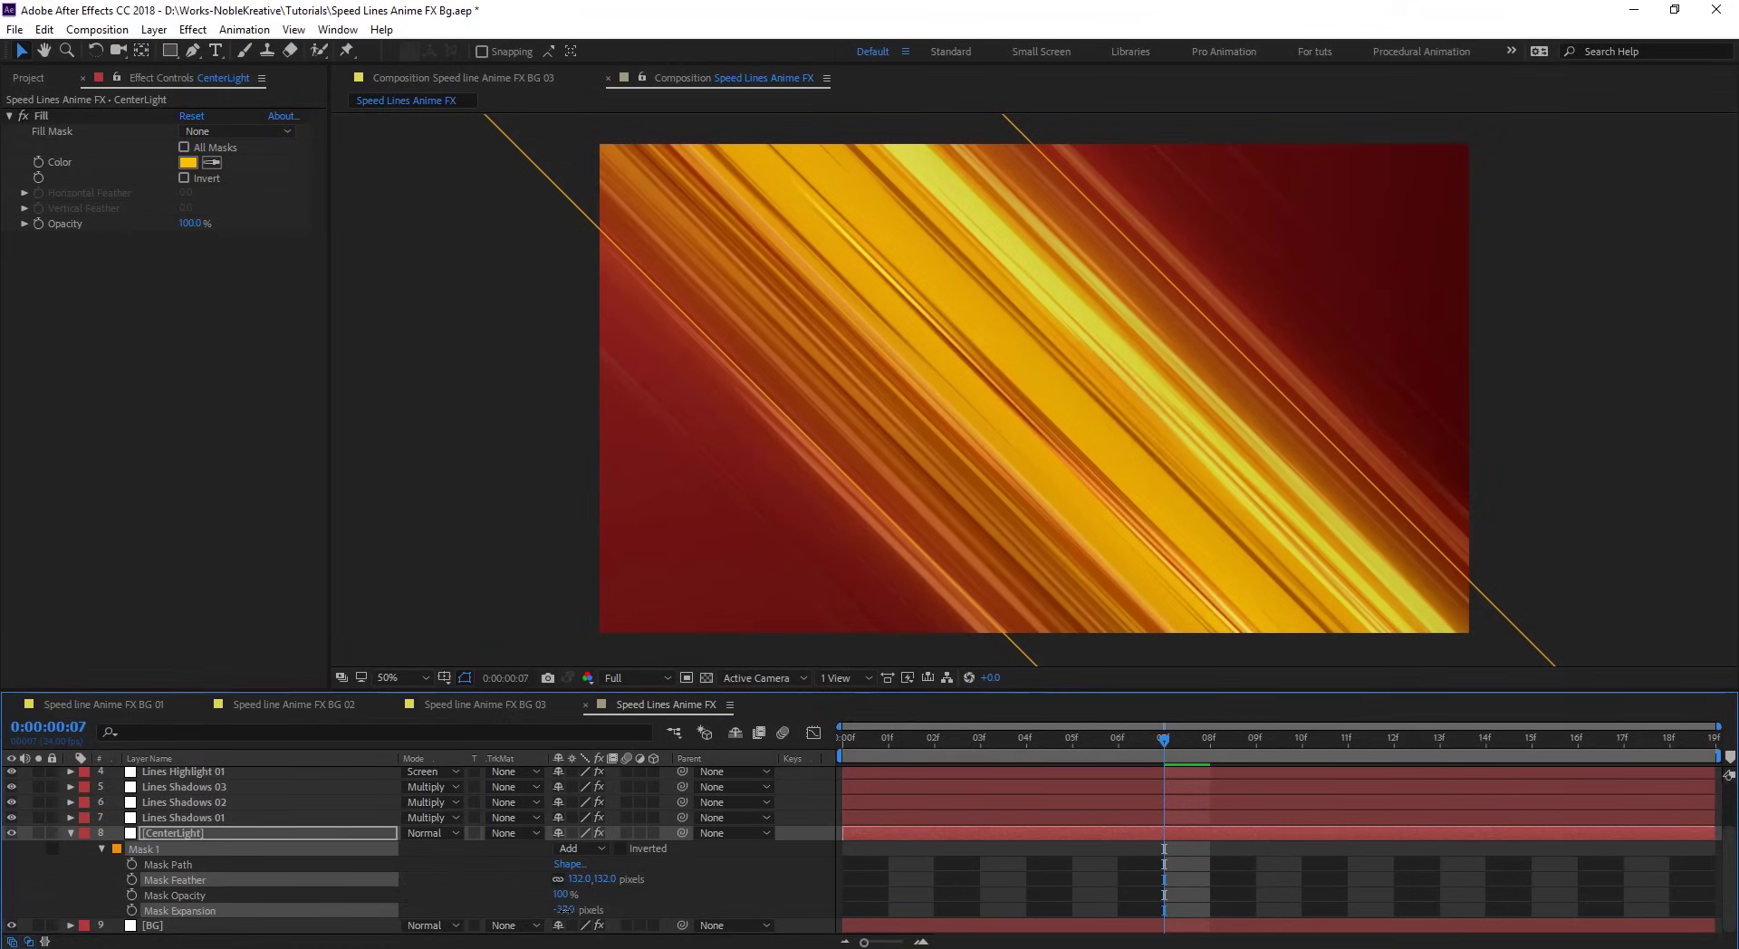
pyautogui.press('space')
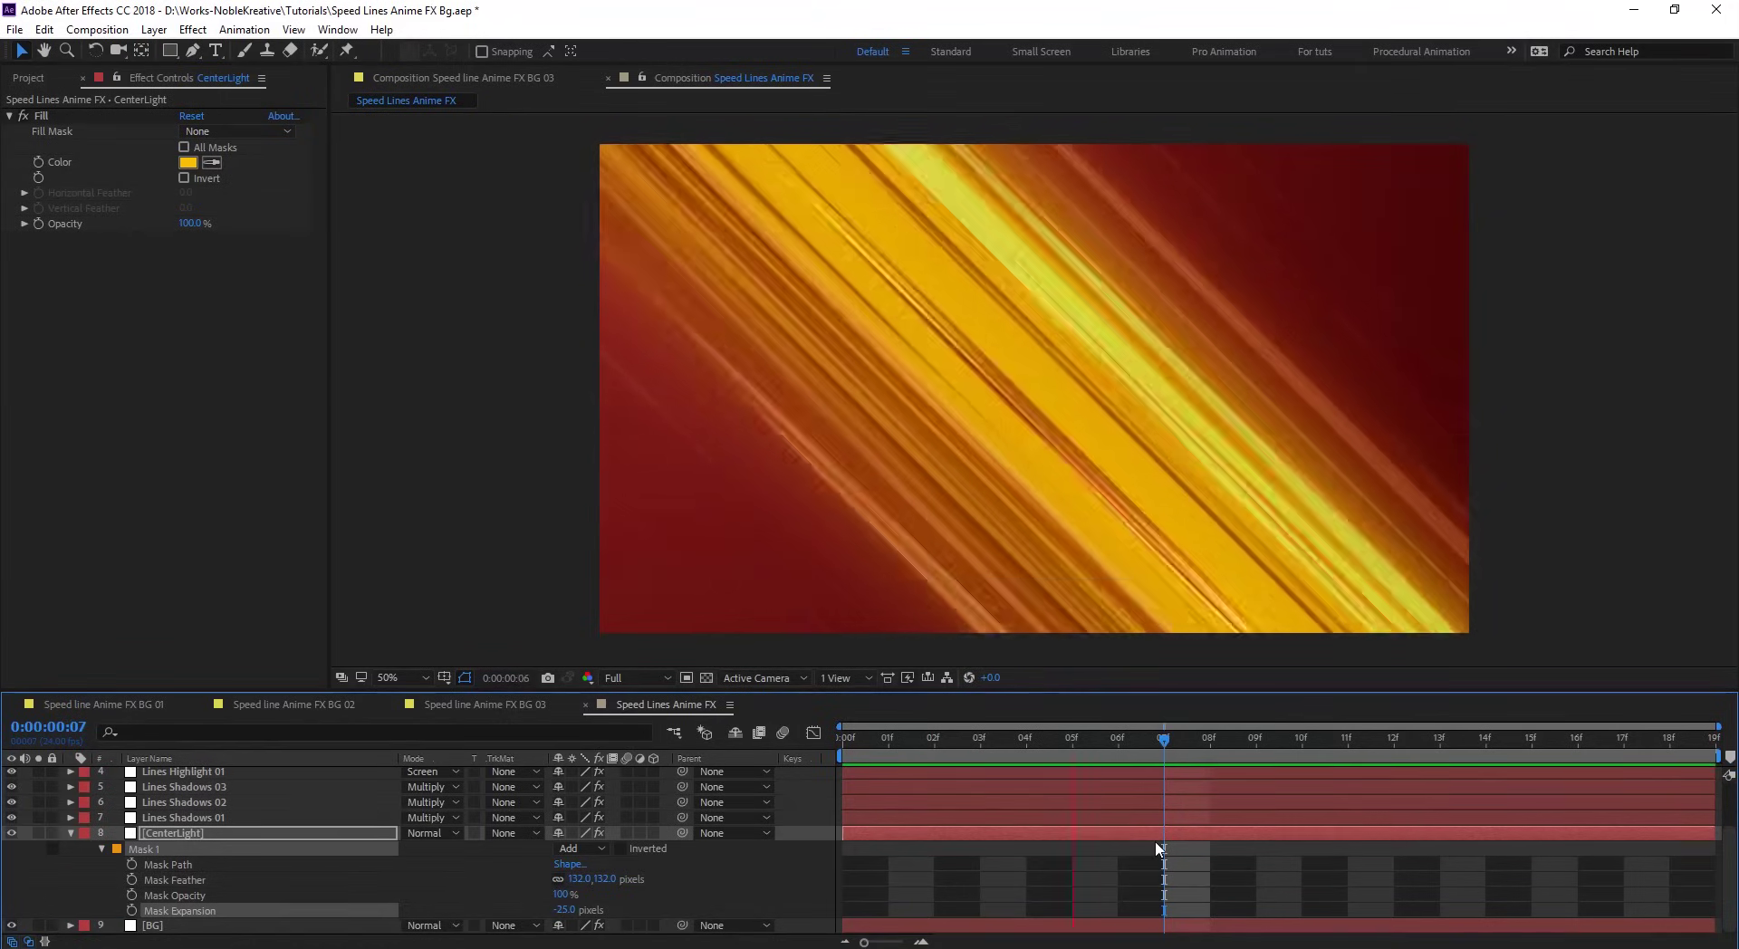
pyautogui.press('space')
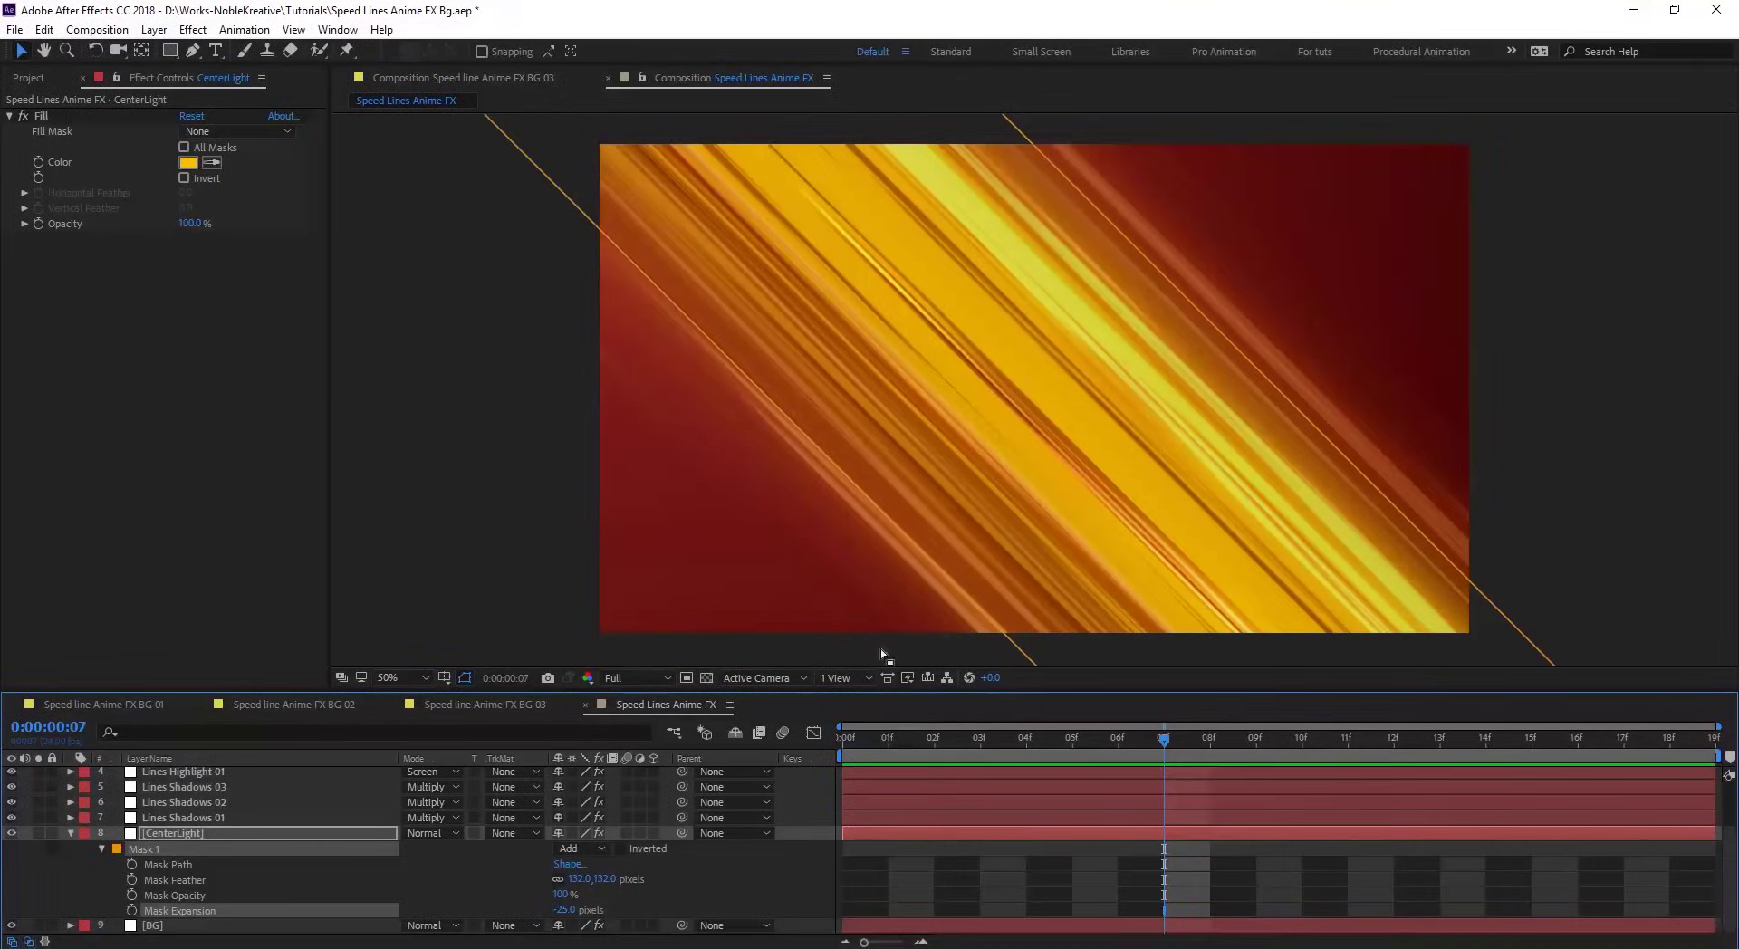
# - Set the Fractal Noise contrast to 2521 and scale width to 3284 on Lines Shadows 01
pyautogui.click(217, 818)
pyautogui.scroll(3, 253, 842)
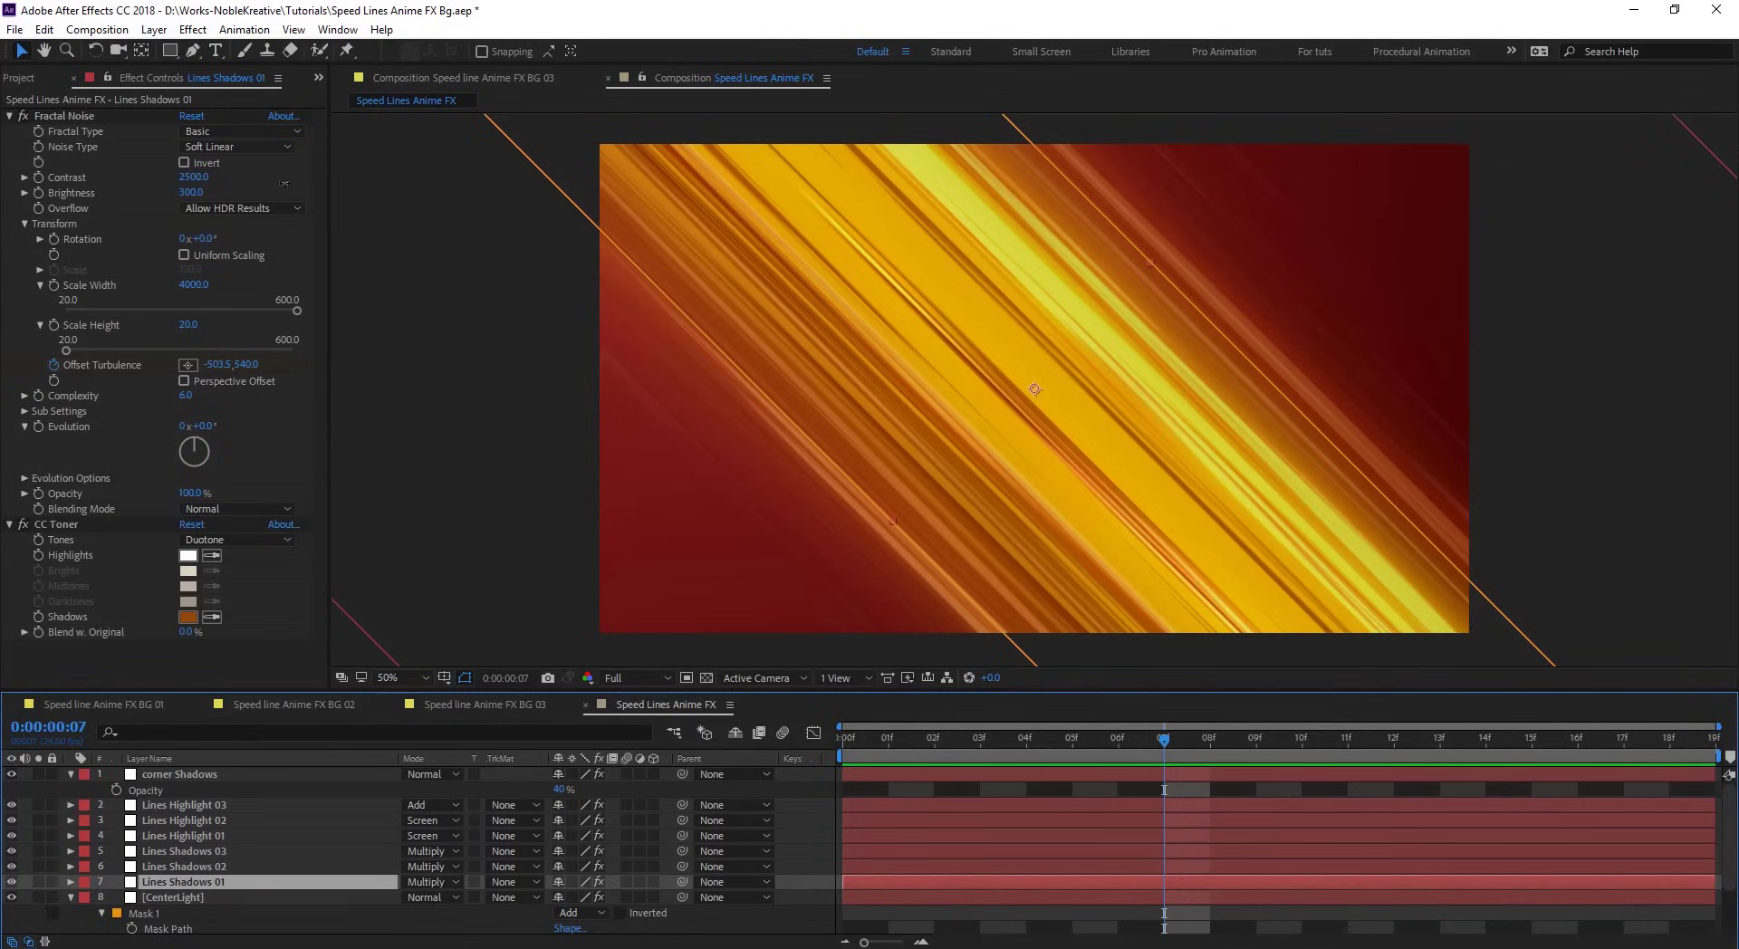
pyautogui.moveTo(193, 177); pyautogui.dragTo(305, 183)
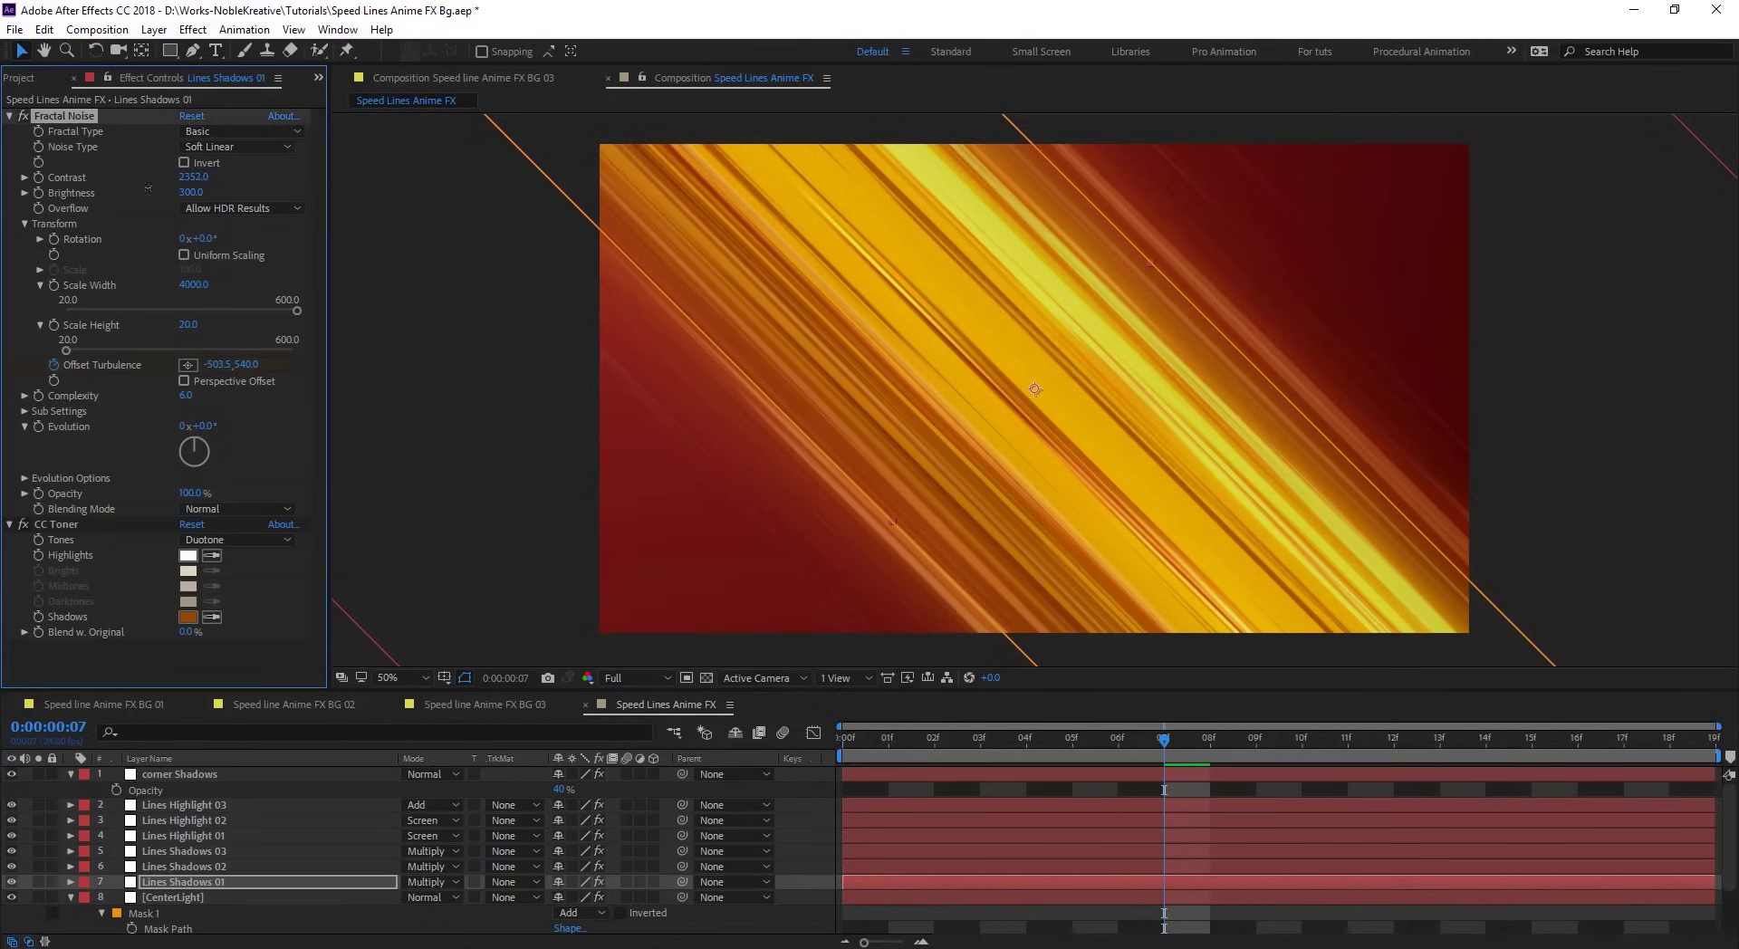
pyautogui.moveTo(148, 188); pyautogui.dragTo(199, 313)
pyautogui.moveTo(30, 284)
pyautogui.mouseDown()
pyautogui.moveTo(308, 319)
pyautogui.moveTo(194, 290)
pyautogui.moveTo(190, 322)
pyautogui.moveTo(185, 288)
pyautogui.moveTo(4, 282)
pyautogui.mouseUp()
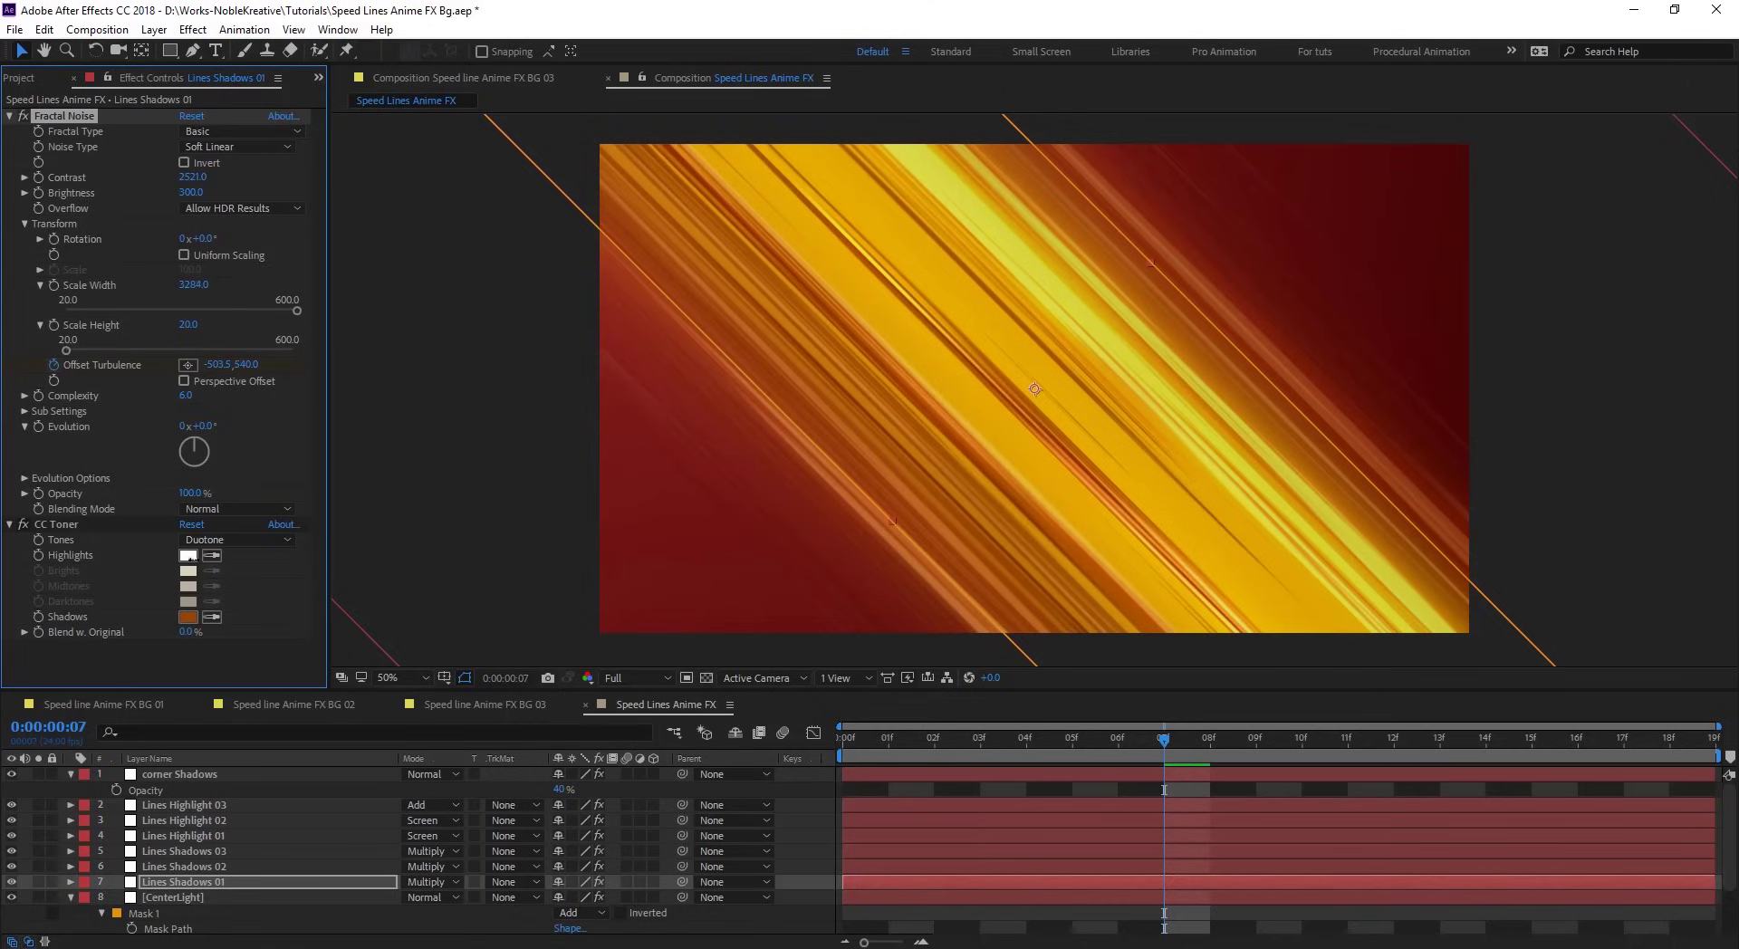
# - Set the Fractal Noise scale width to 3820 on Lines Shadows 03
pyautogui.click(186, 851)
pyautogui.moveTo(203, 292); pyautogui.dragTo(27, 289)
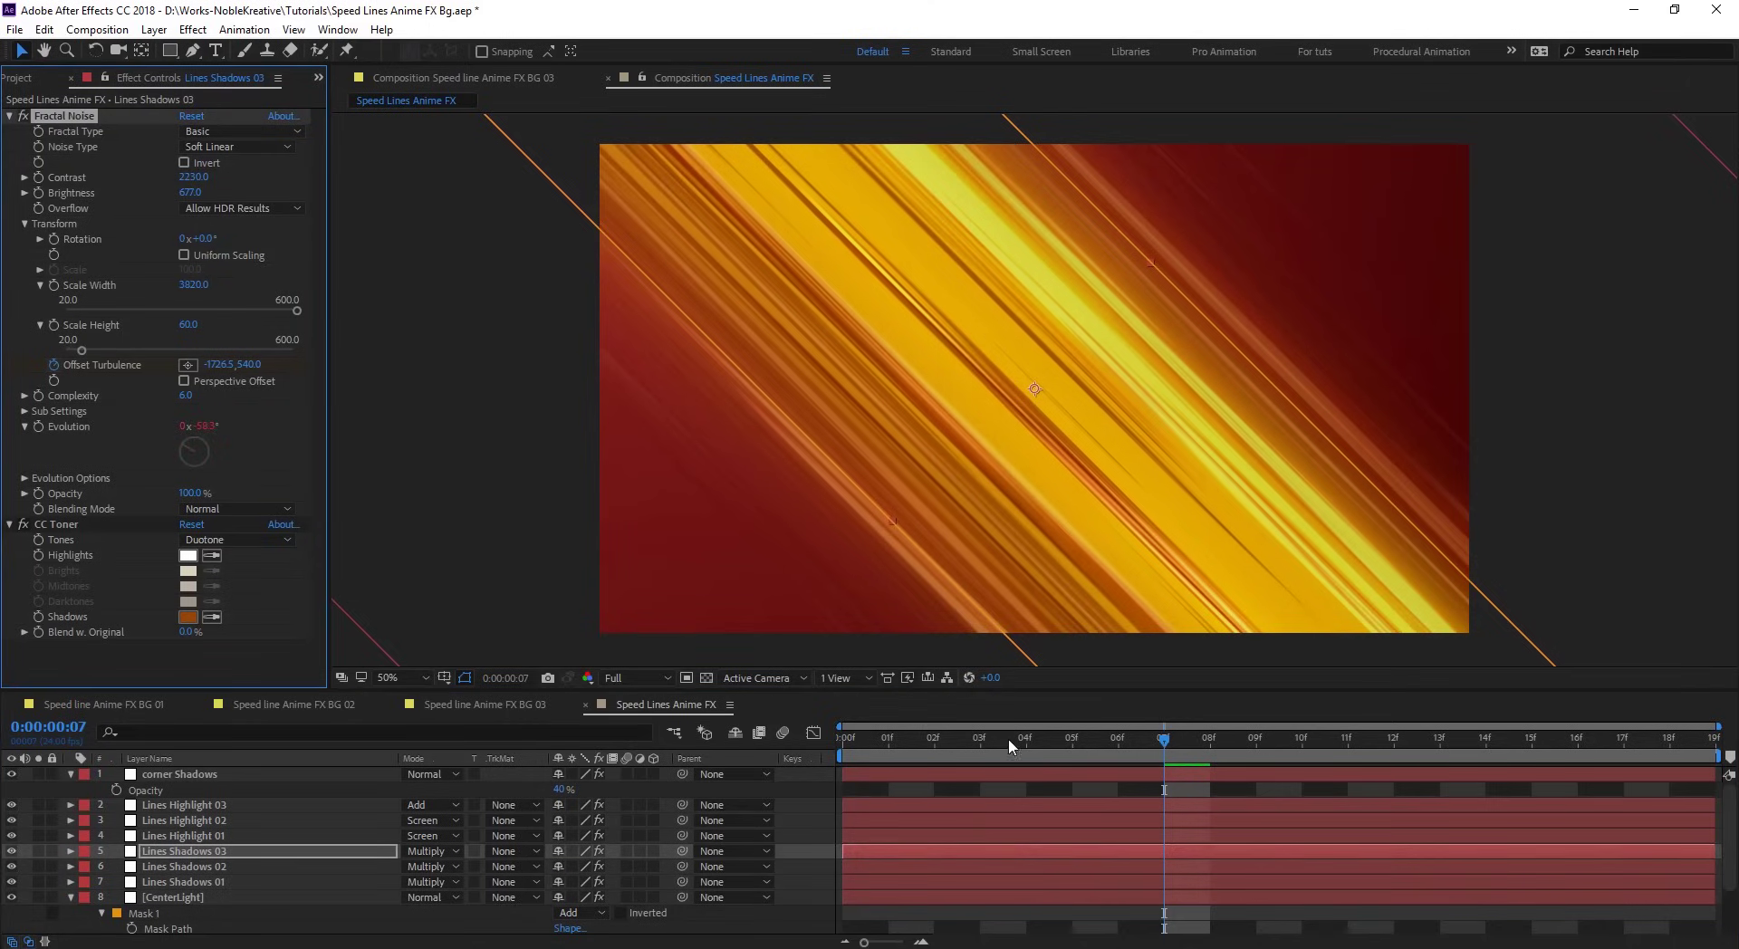
# - Review the Speed line Anime FX BG 03 and BG 02 compositions, scrubbing BG 02 through to frame 16
pyautogui.click(476, 706)
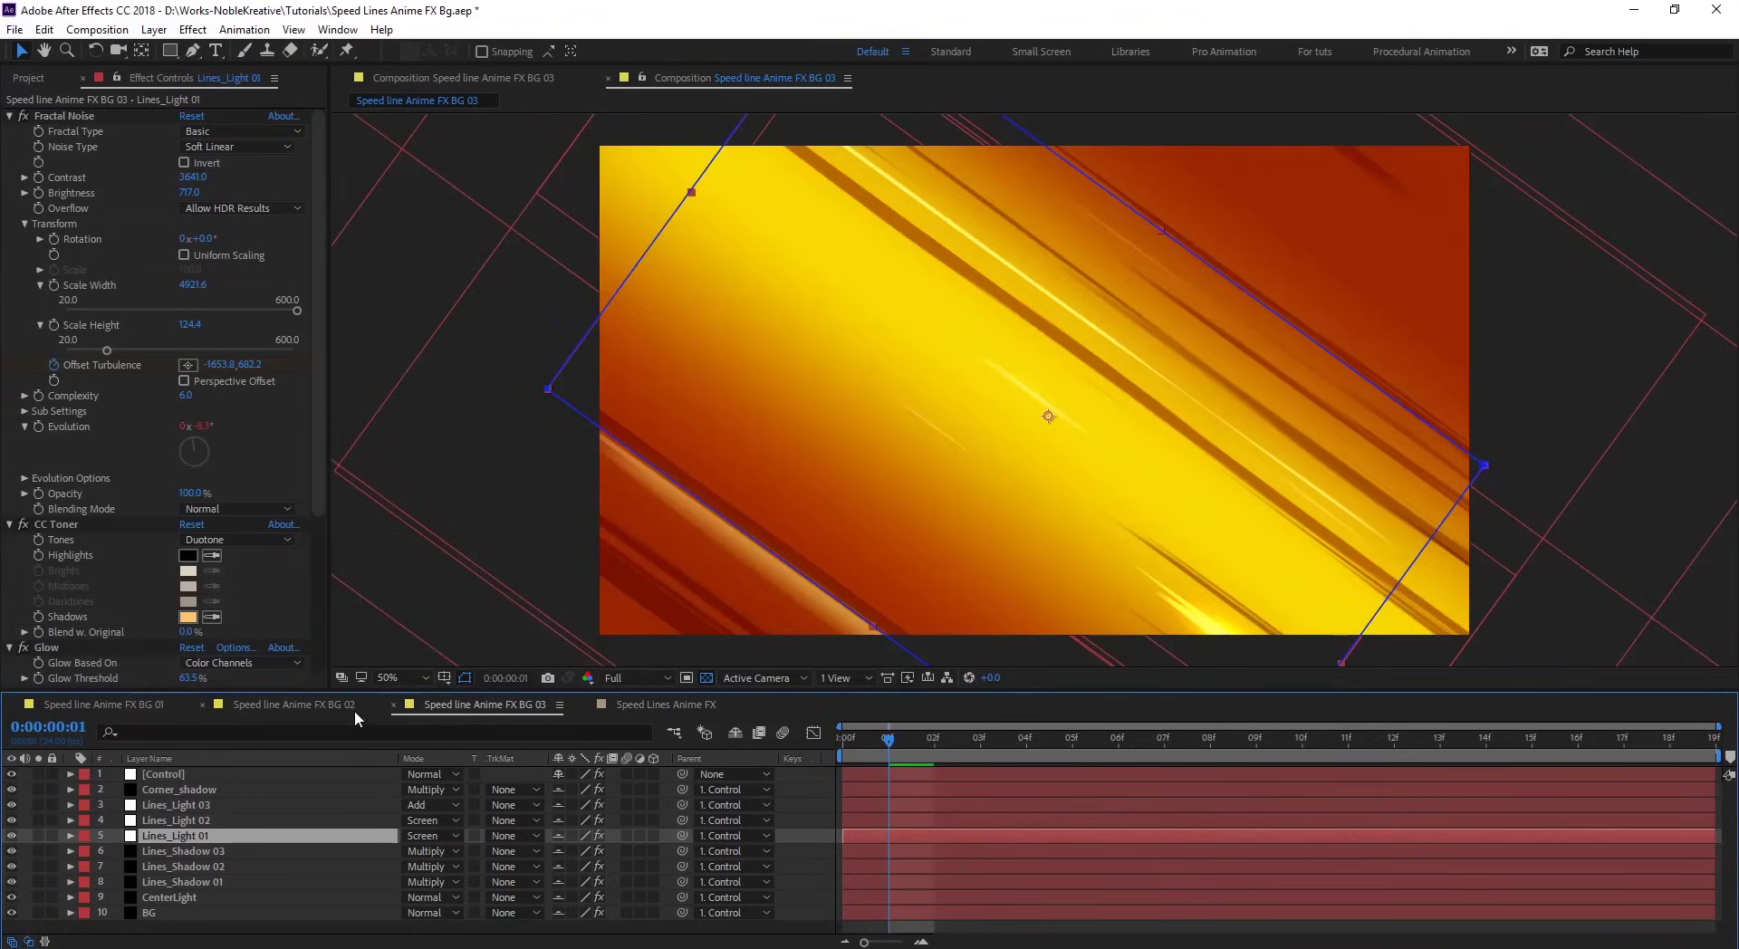
pyautogui.click(319, 709)
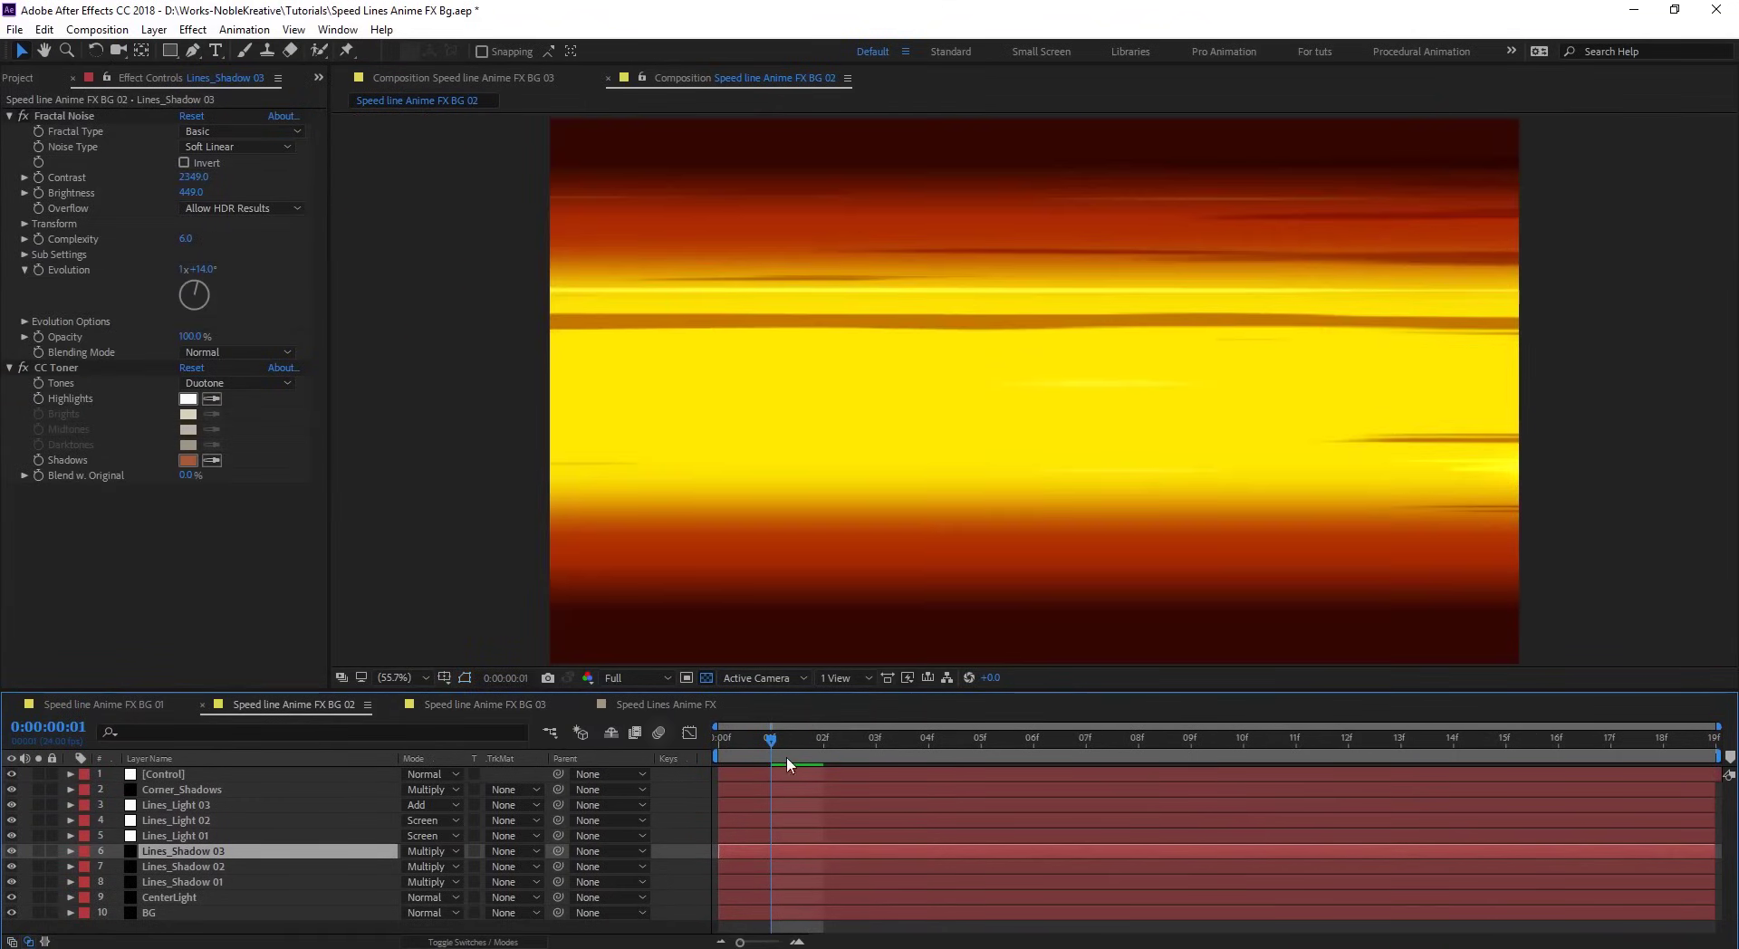
pyautogui.moveTo(785, 737); pyautogui.dragTo(1557, 724)
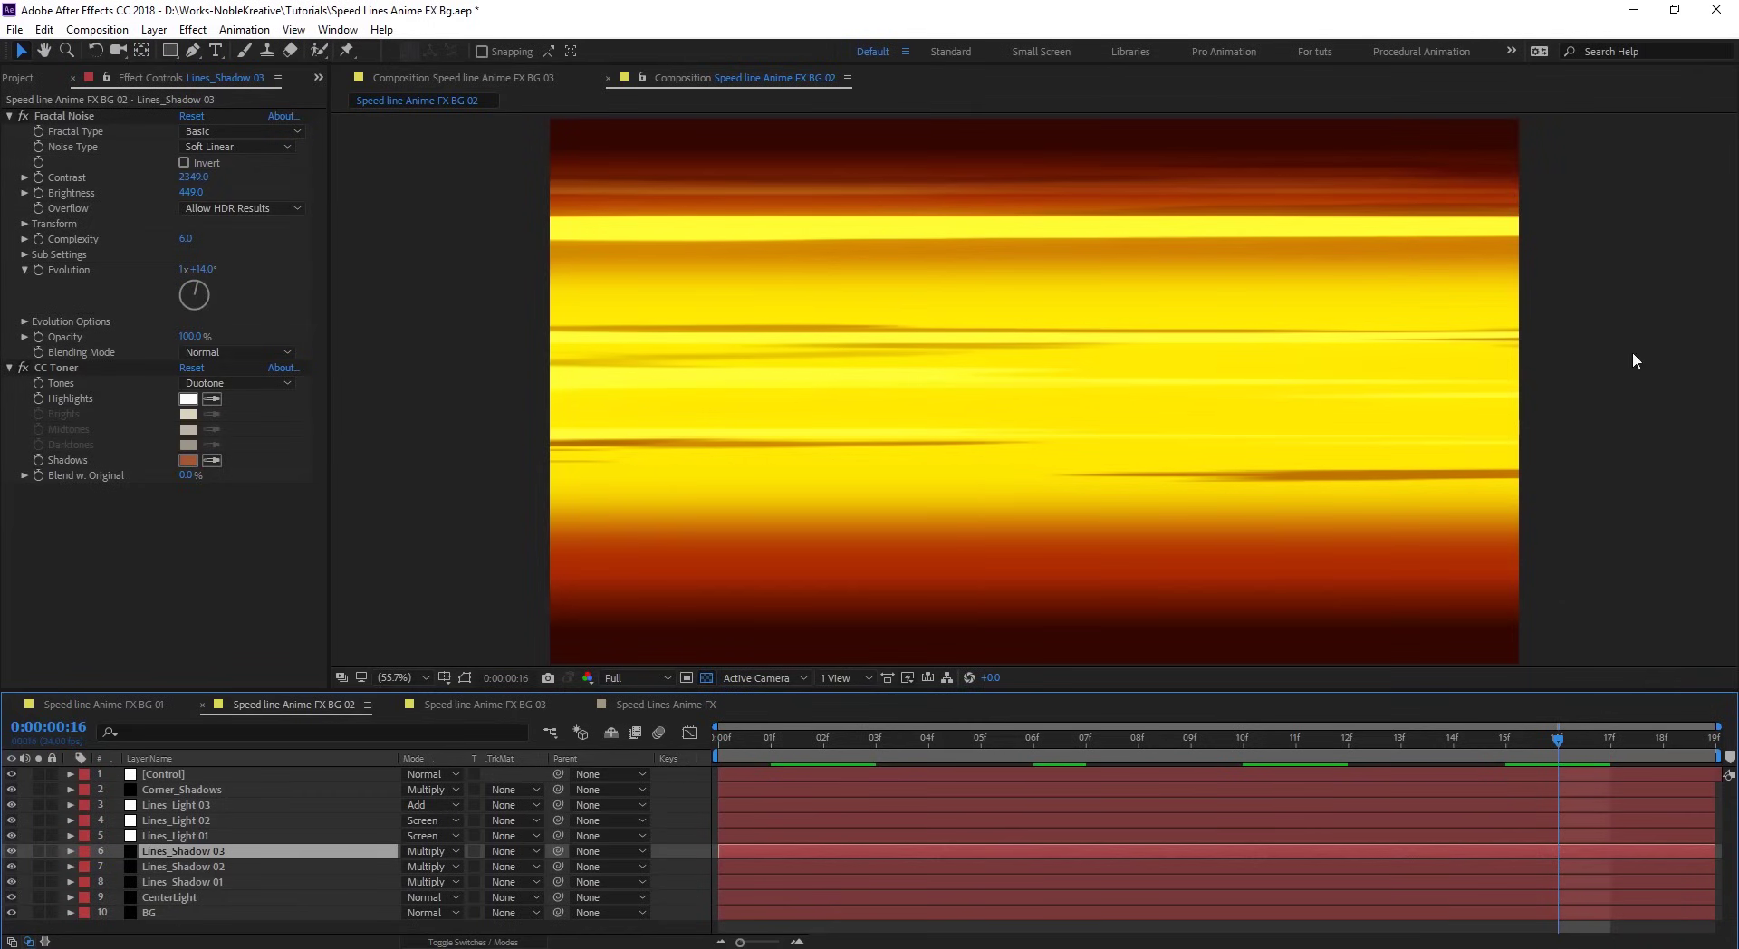
# - Open the Speed line Anime FX BG 01 composition, solo Lines 01_Shadow and turn off the transparency grid
pyautogui.click(136, 704)
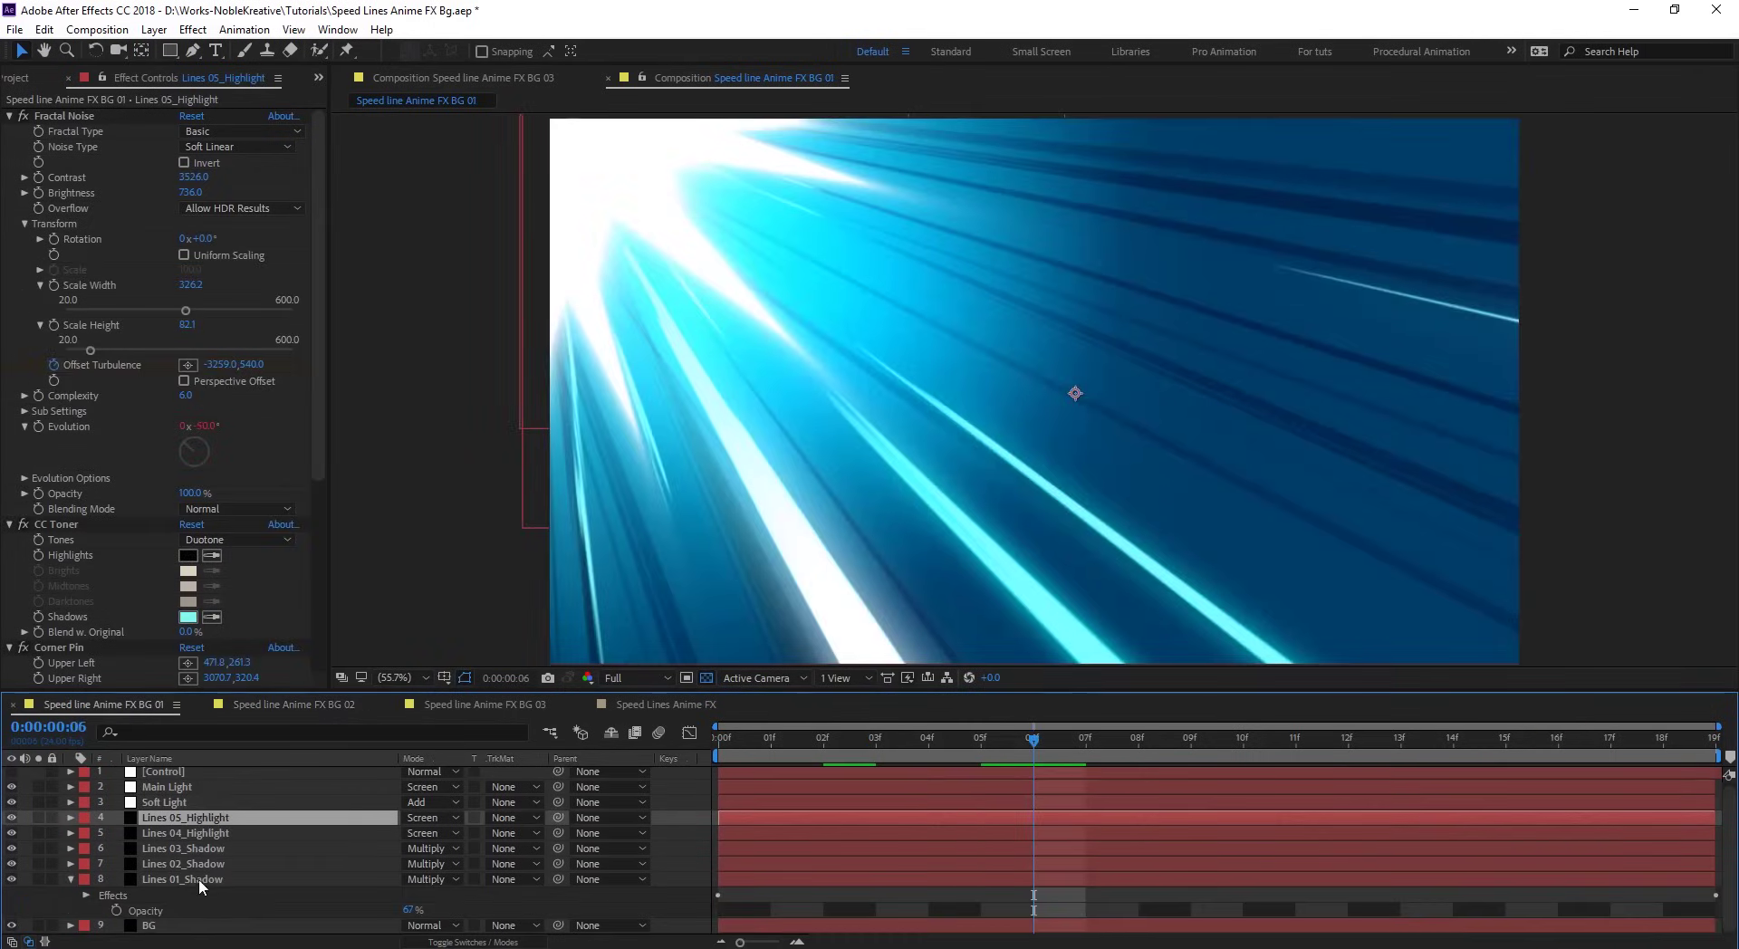
pyautogui.click(198, 878)
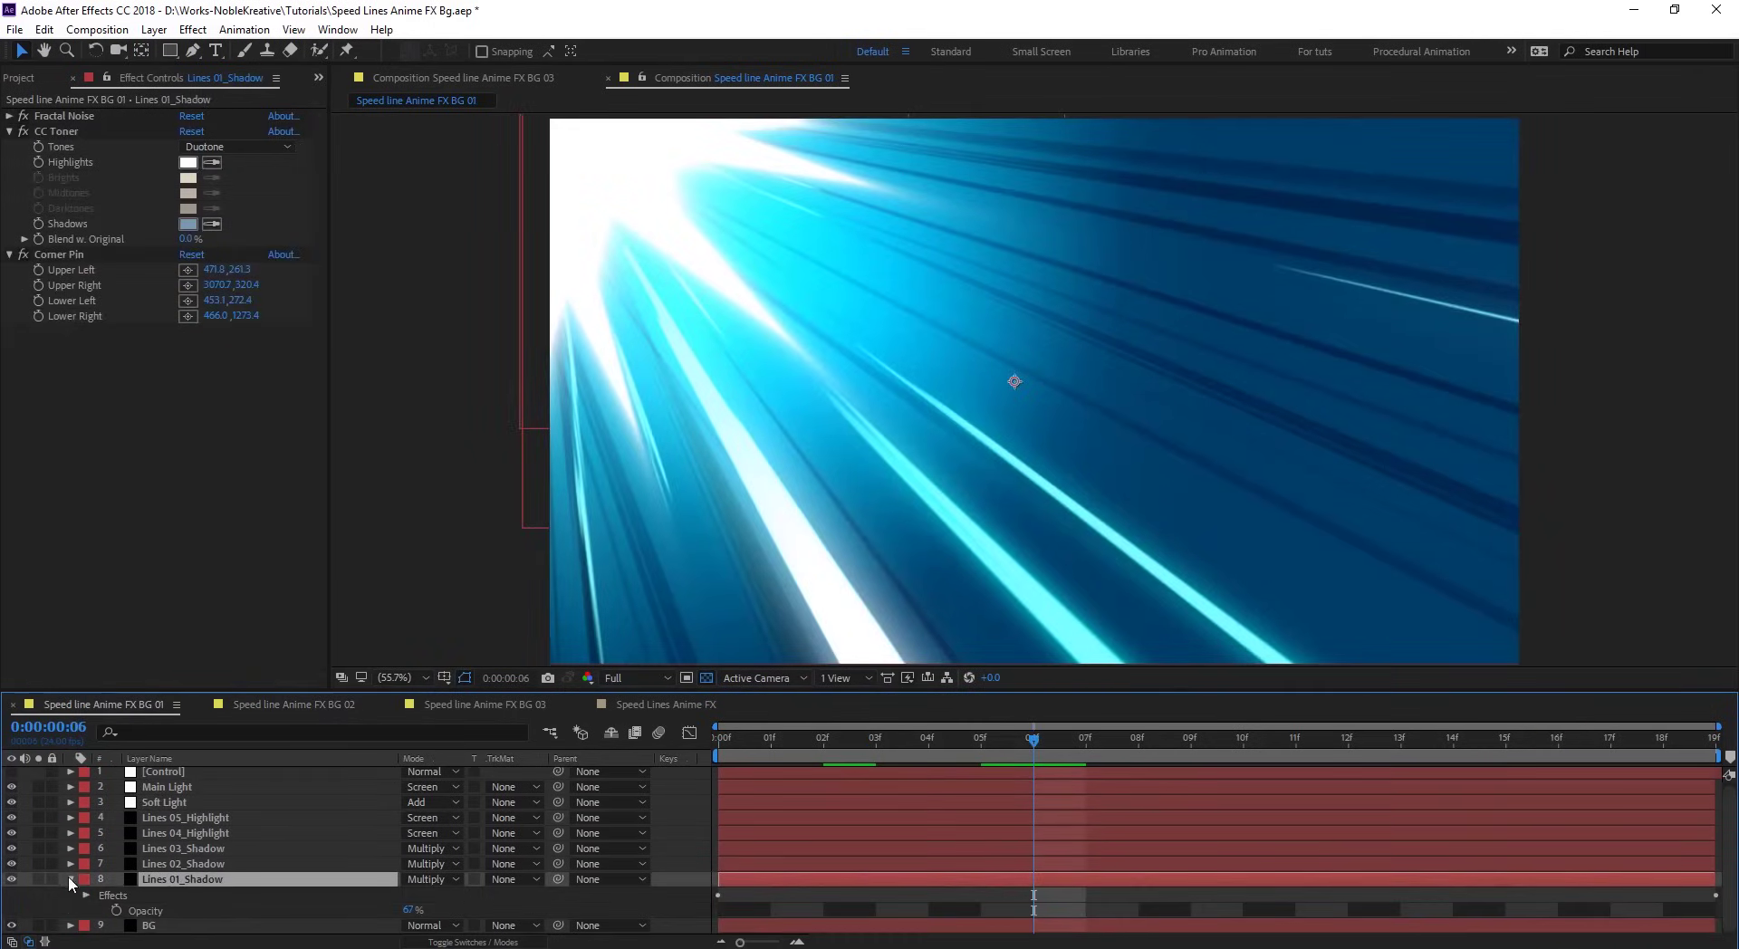
pyautogui.click(70, 878)
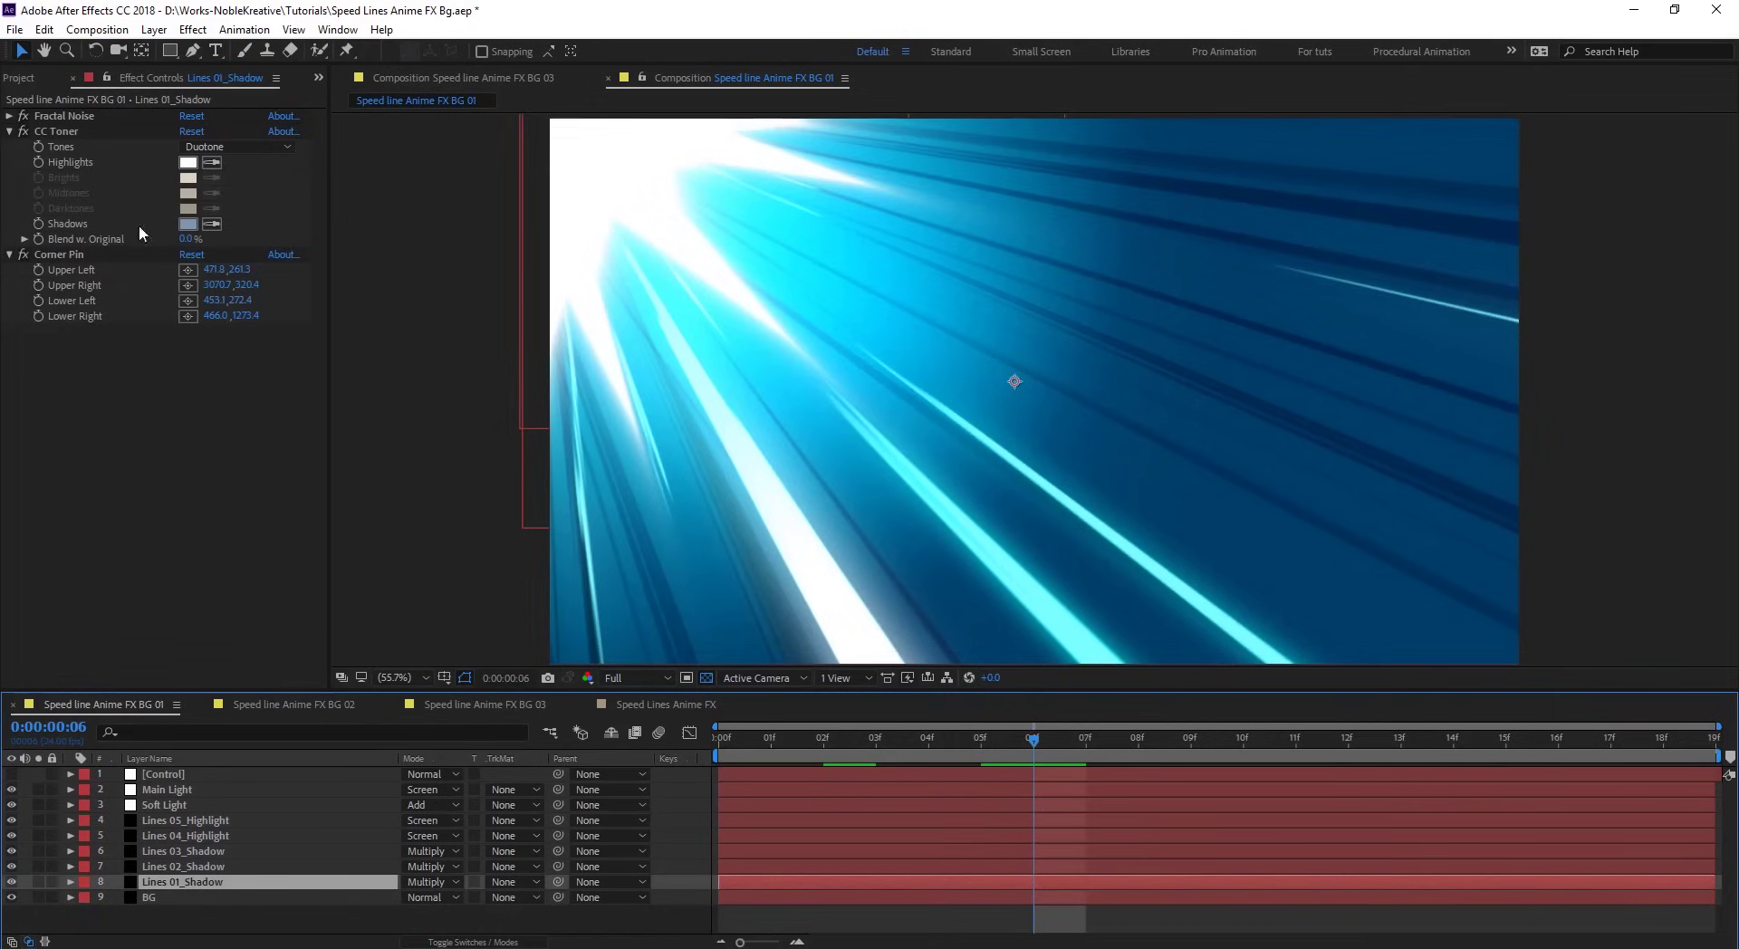
pyautogui.click(39, 882)
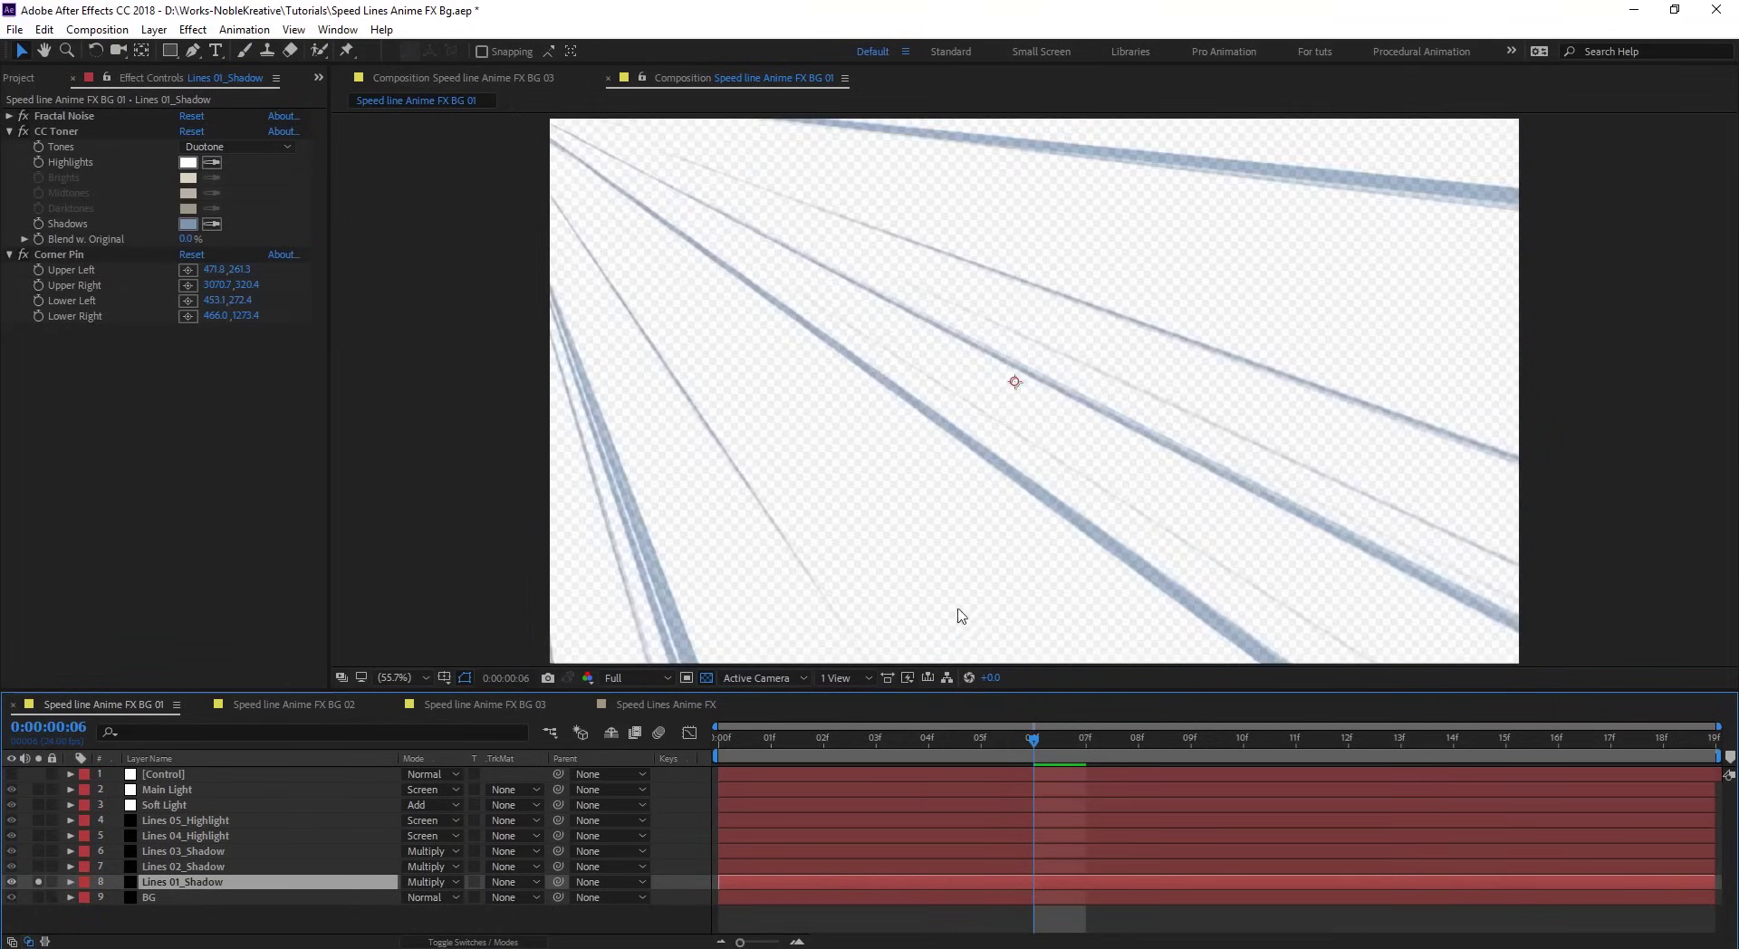
pyautogui.click(706, 677)
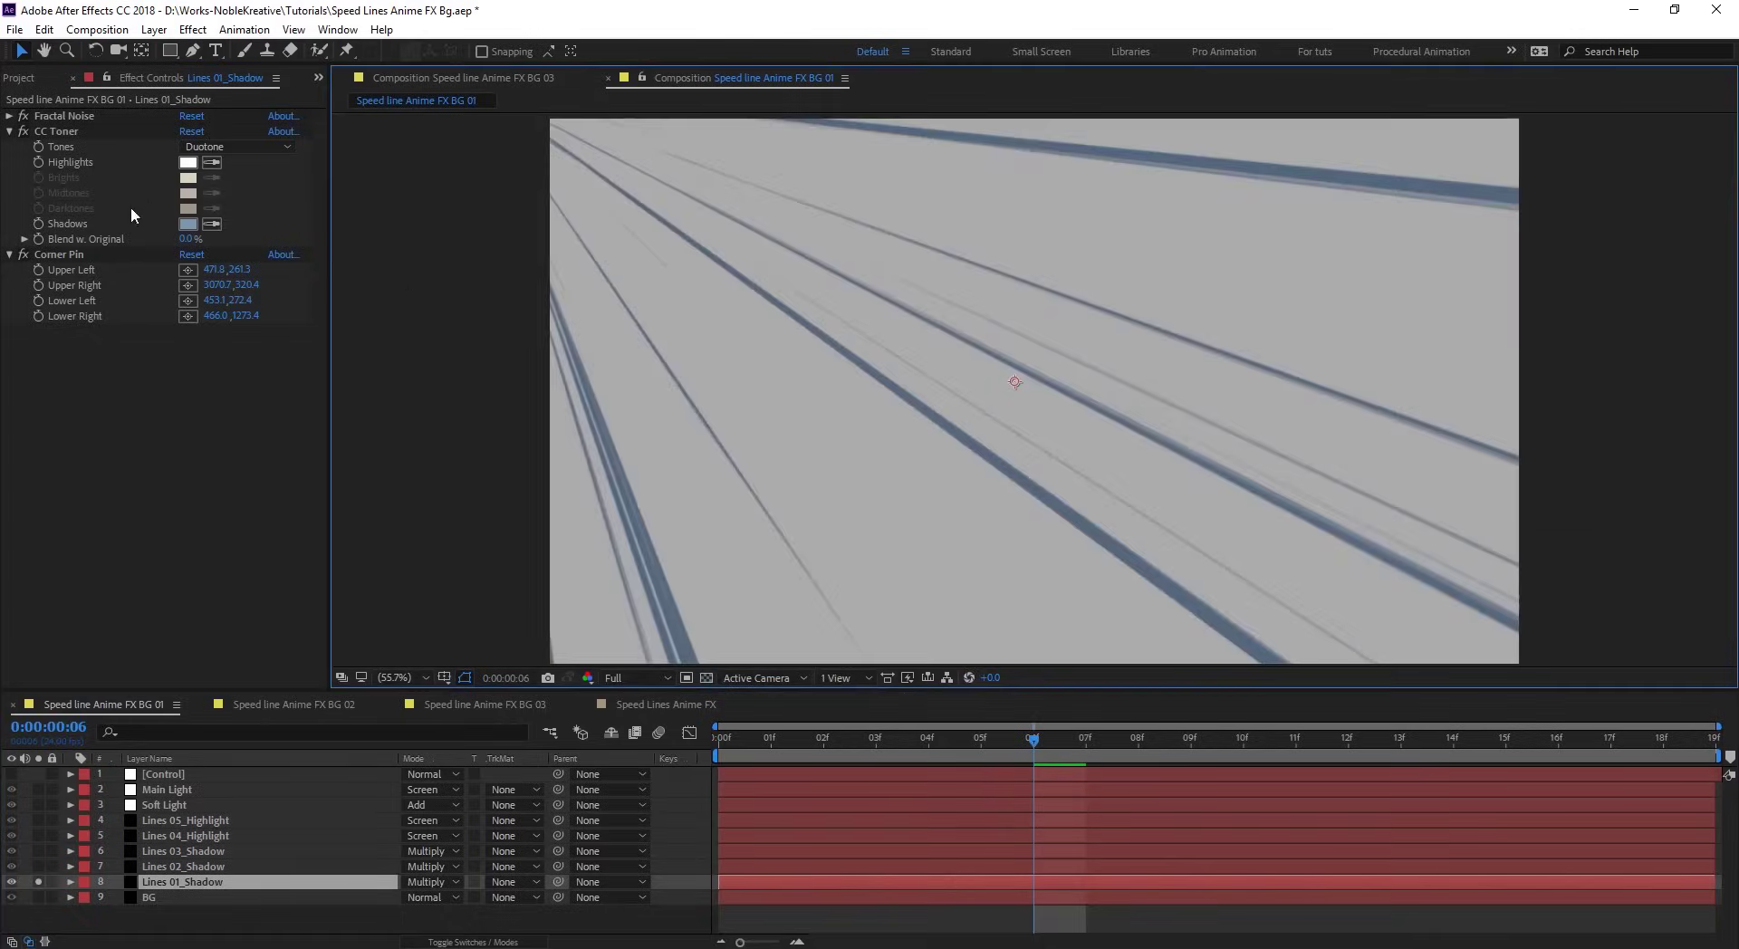
# - Examine Lines 01_Shadow's line motion with Corner Pin temporarily disabled, then re-enable the effect
pyautogui.click(25, 256)
pyautogui.moveTo(1034, 733)
pyautogui.mouseDown()
pyautogui.moveTo(643, 735)
pyautogui.moveTo(1557, 735)
pyautogui.mouseUp()
pyautogui.scroll(-1, 794, 345)
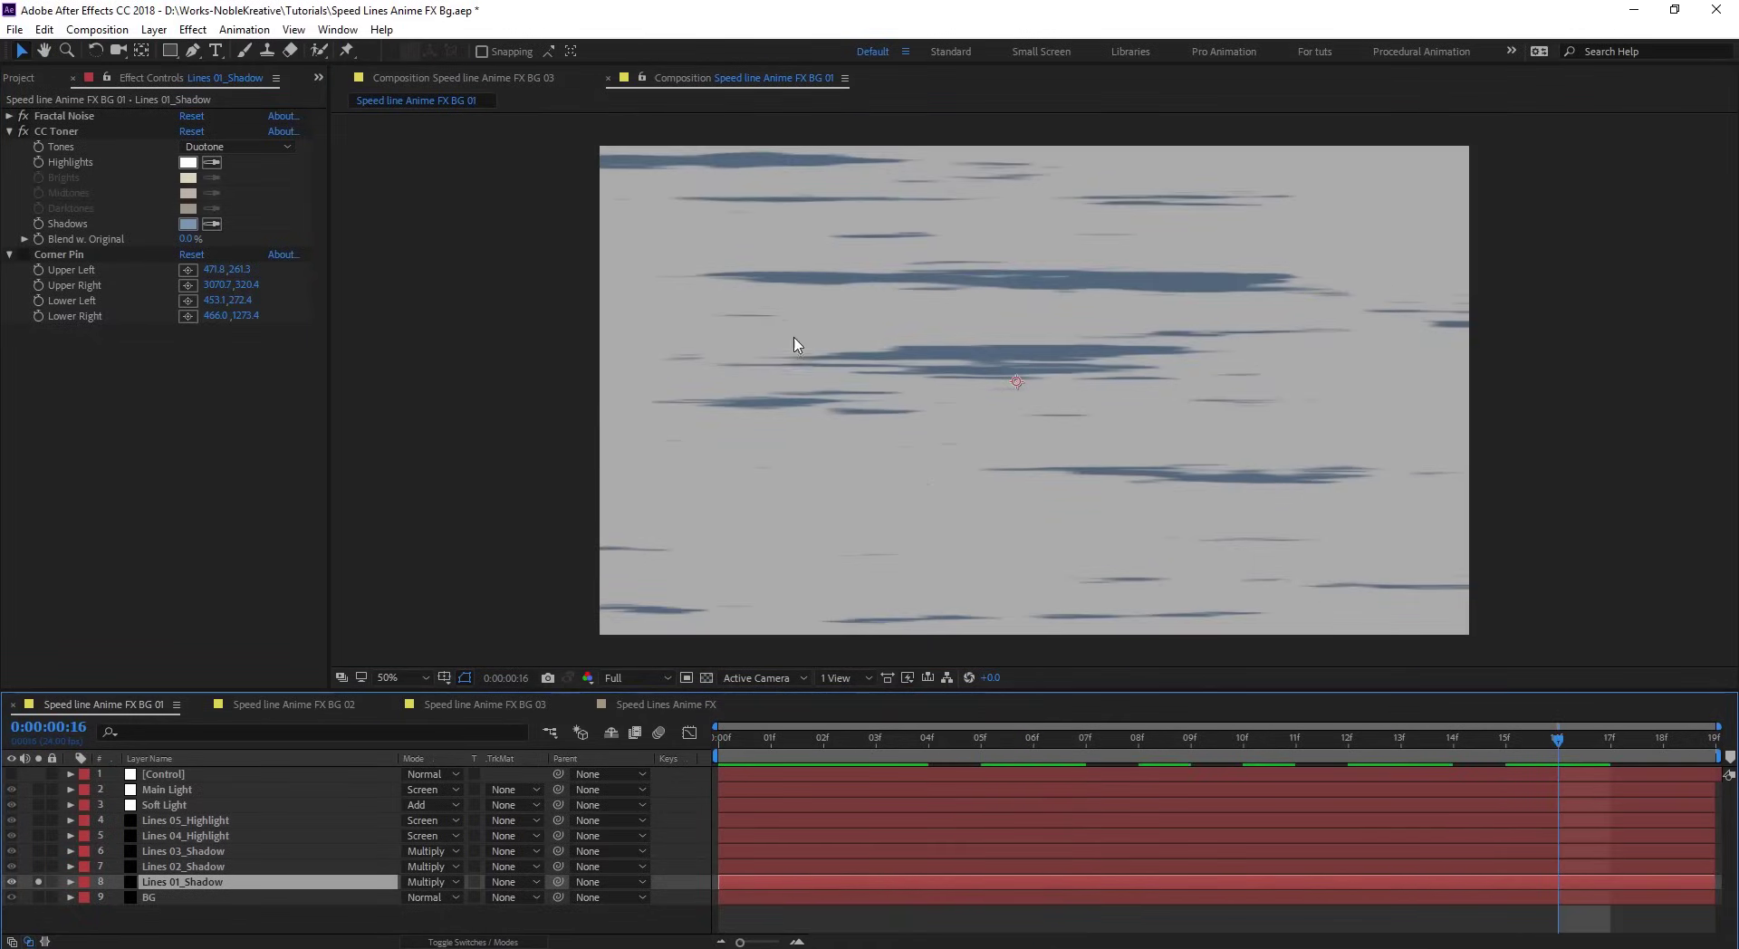
pyautogui.click(820, 734)
pyautogui.press('space')
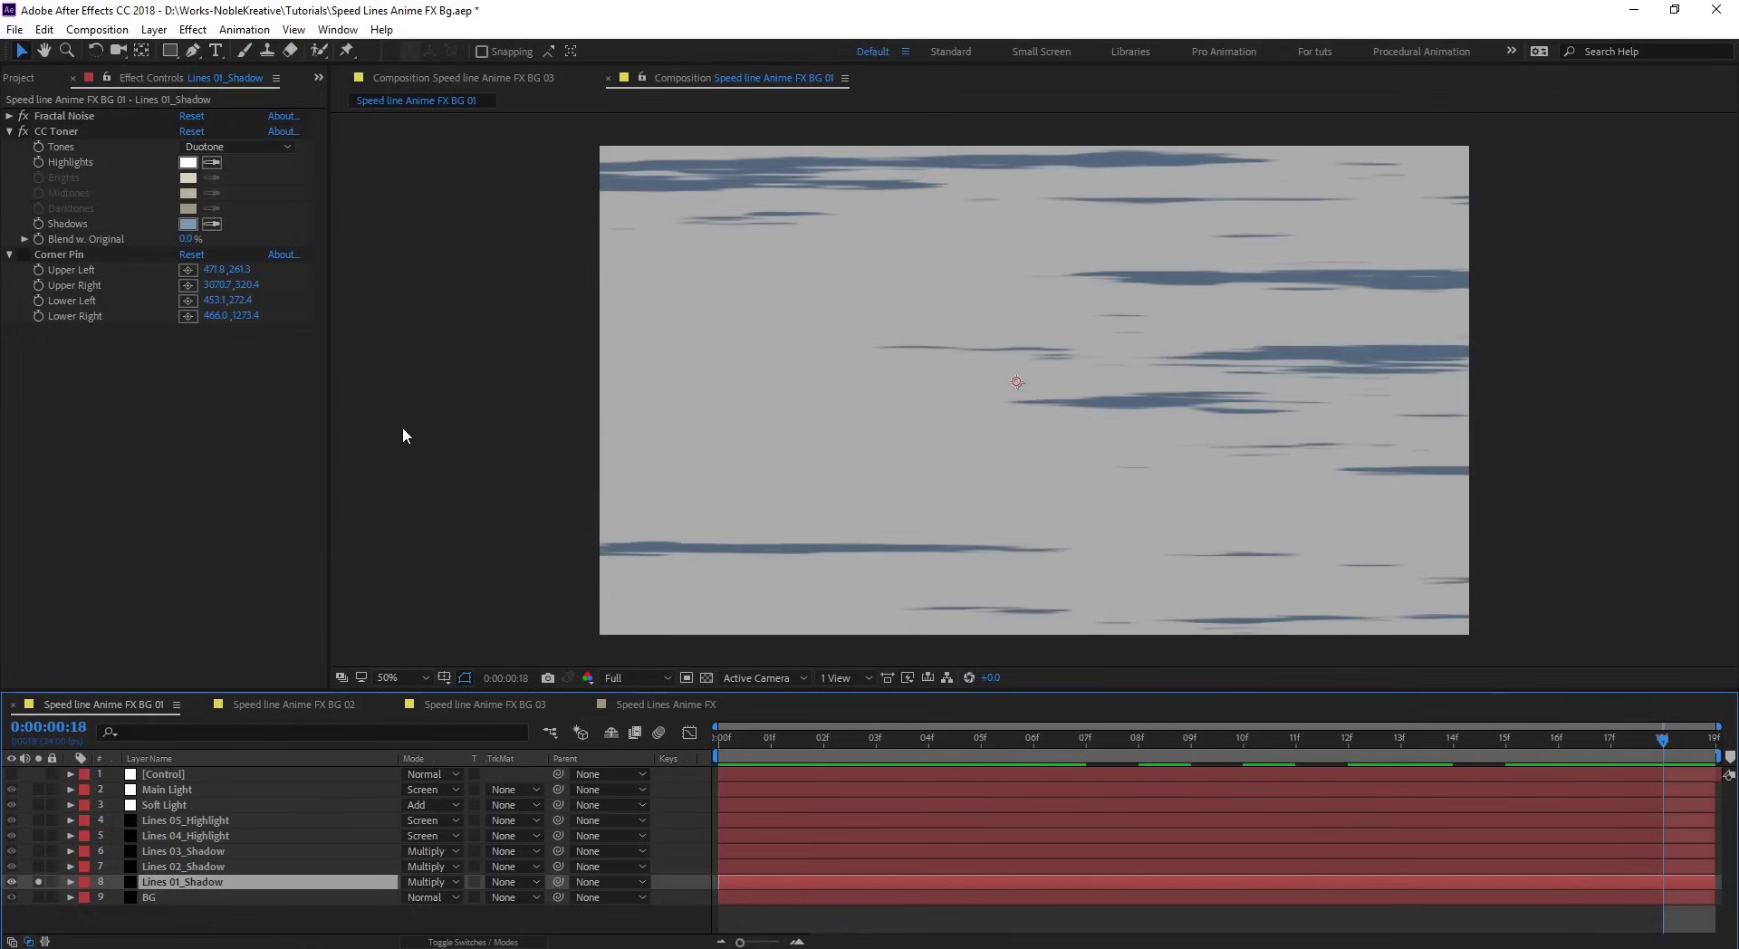
pyautogui.click(23, 255)
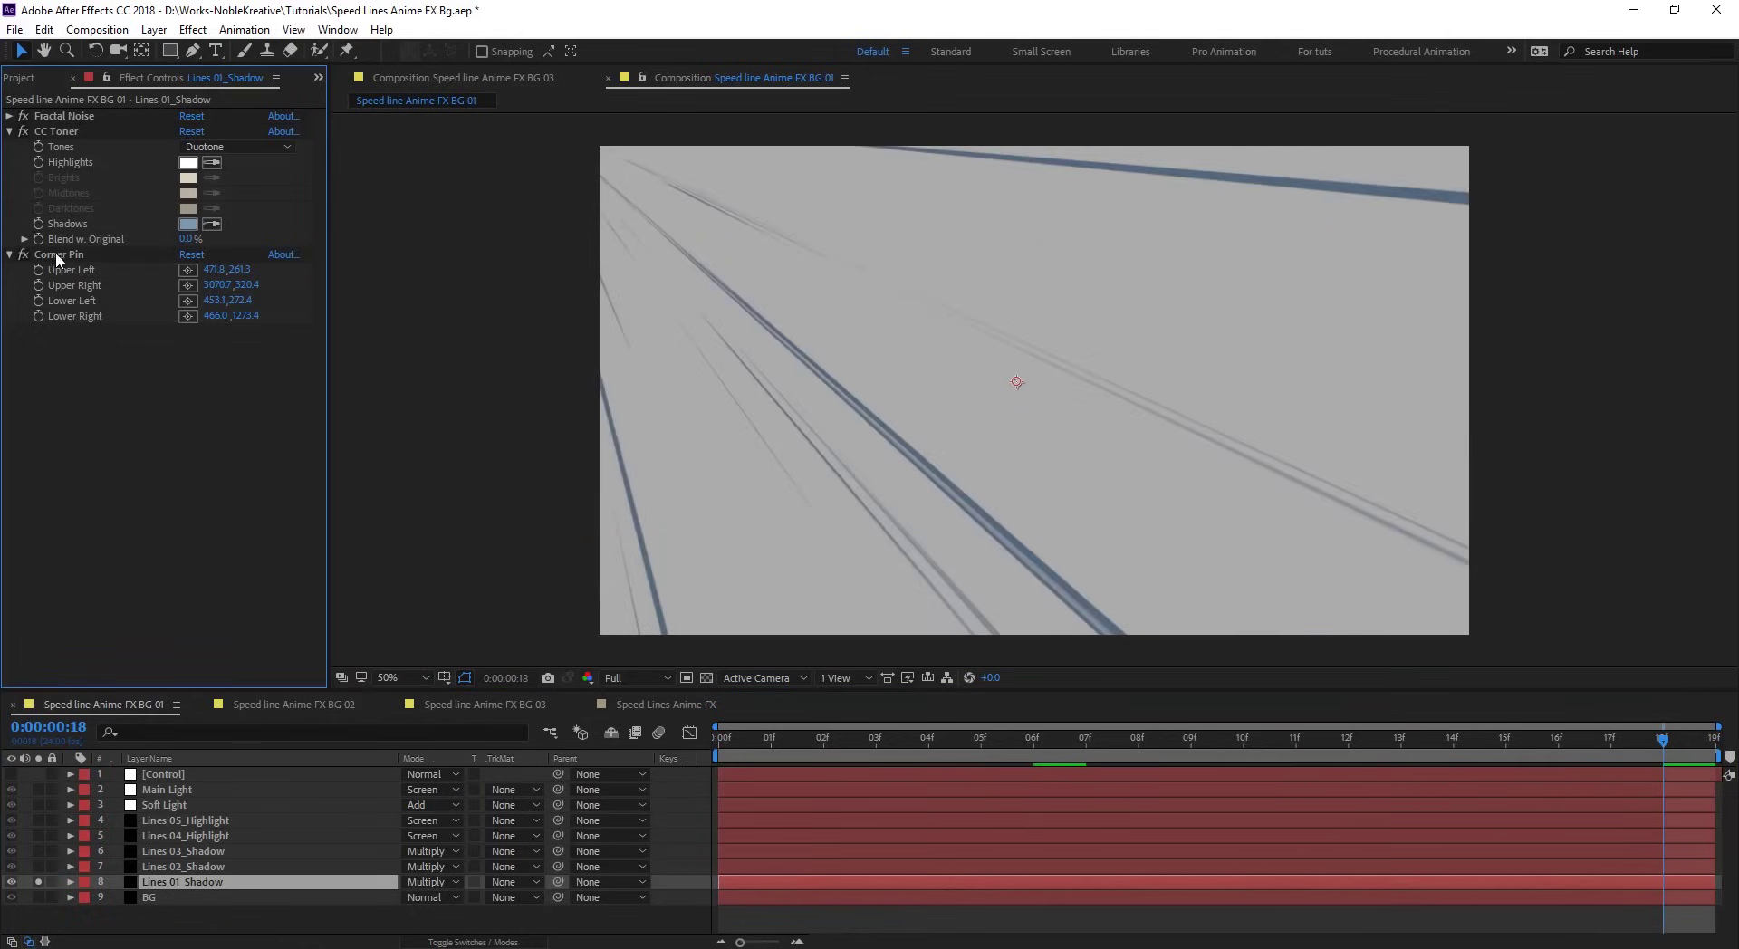
# - Reset Lines 01_Shadow's Corner Pin and move its corners: Upper Left 79.6,-45.5, Lower Left -219.9,10.8, Lower Right 469.8,1095.2, Upper Right 2335.2,951.7
pyautogui.click(192, 254)
pyautogui.scroll(-1, 787, 361)
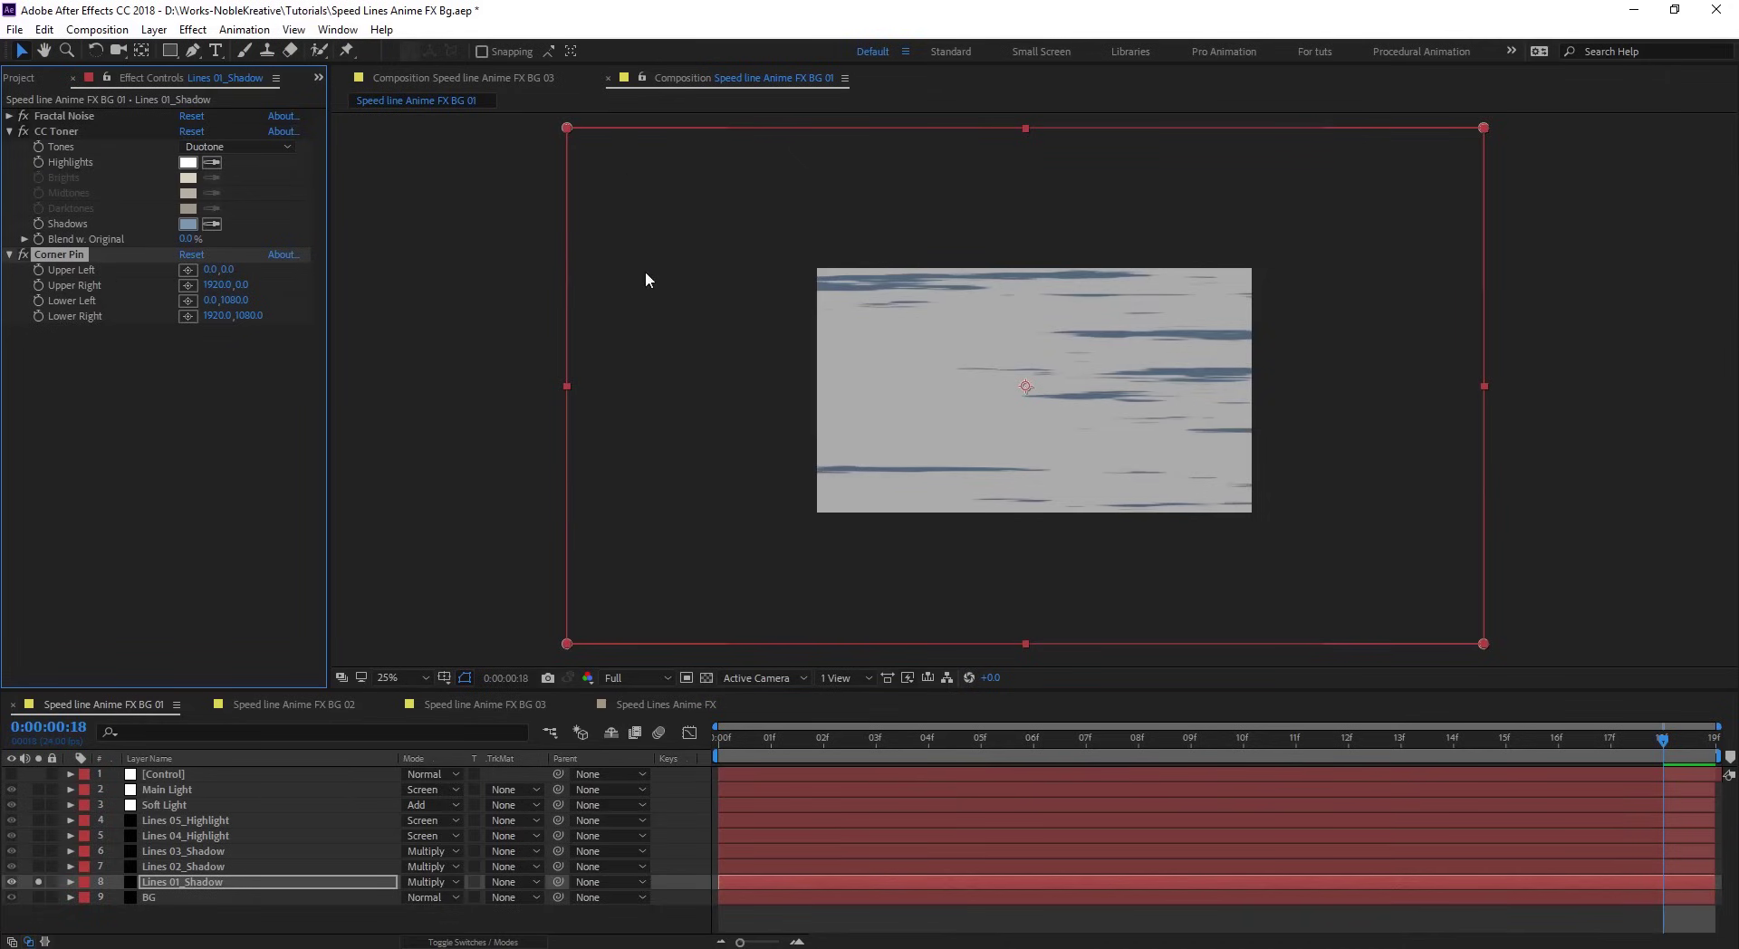
pyautogui.moveTo(567, 642); pyautogui.dragTo(462, 133)
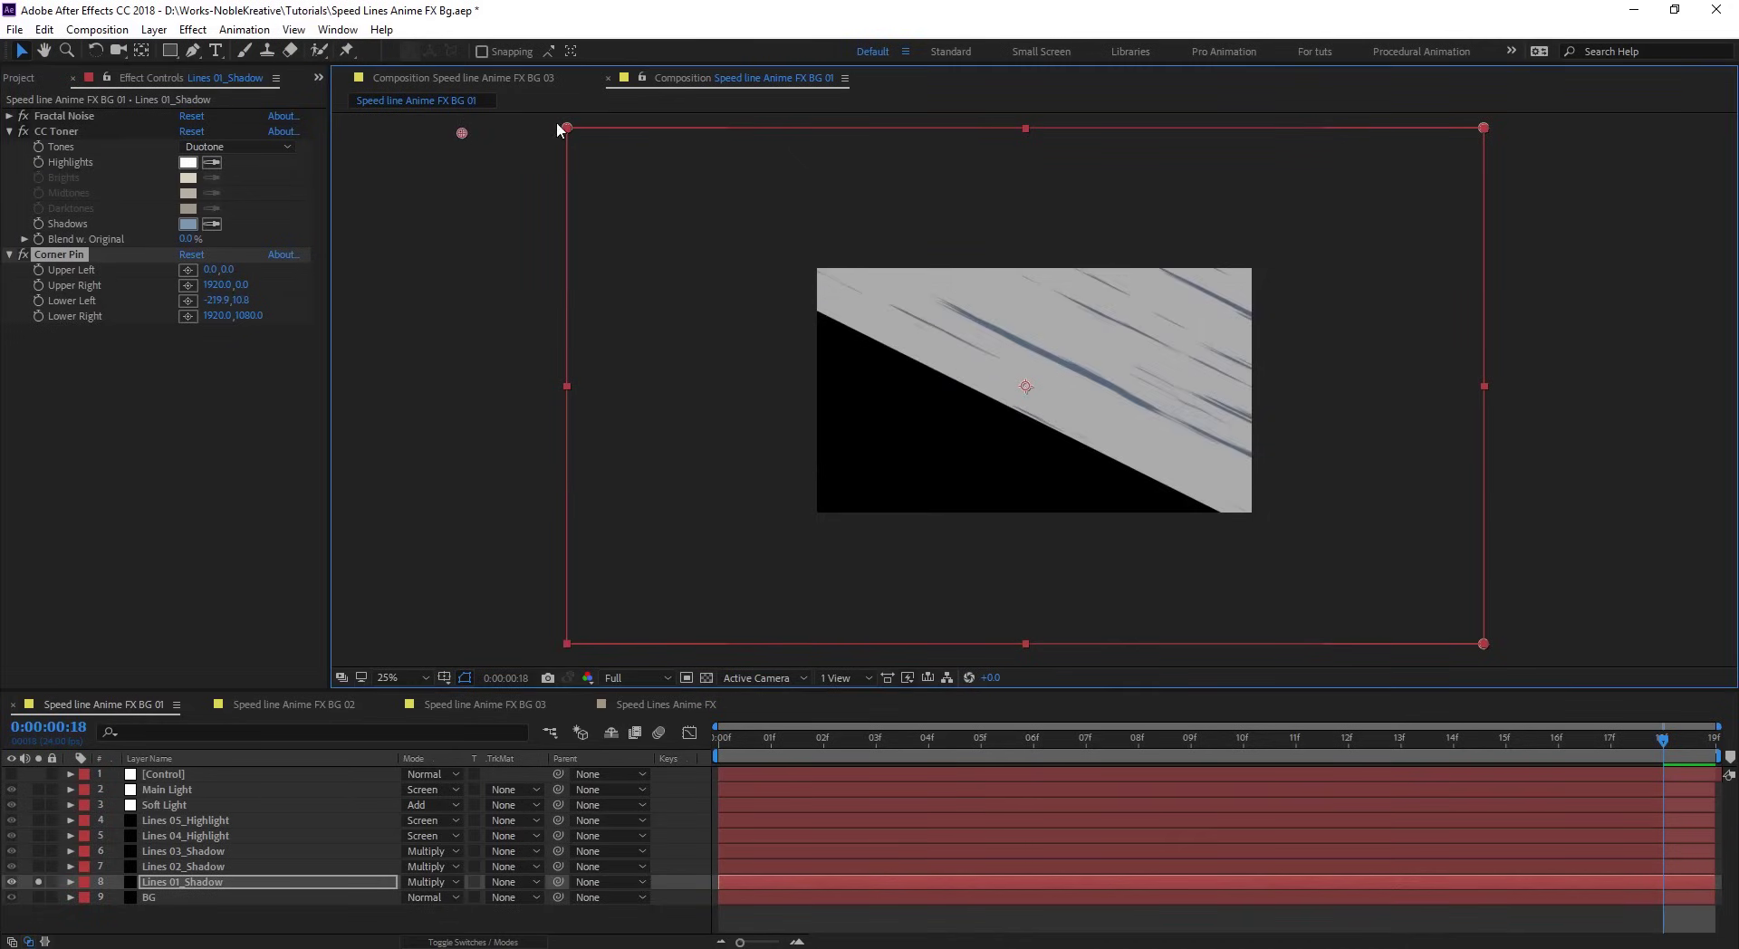
pyautogui.moveTo(569, 130); pyautogui.dragTo(607, 108)
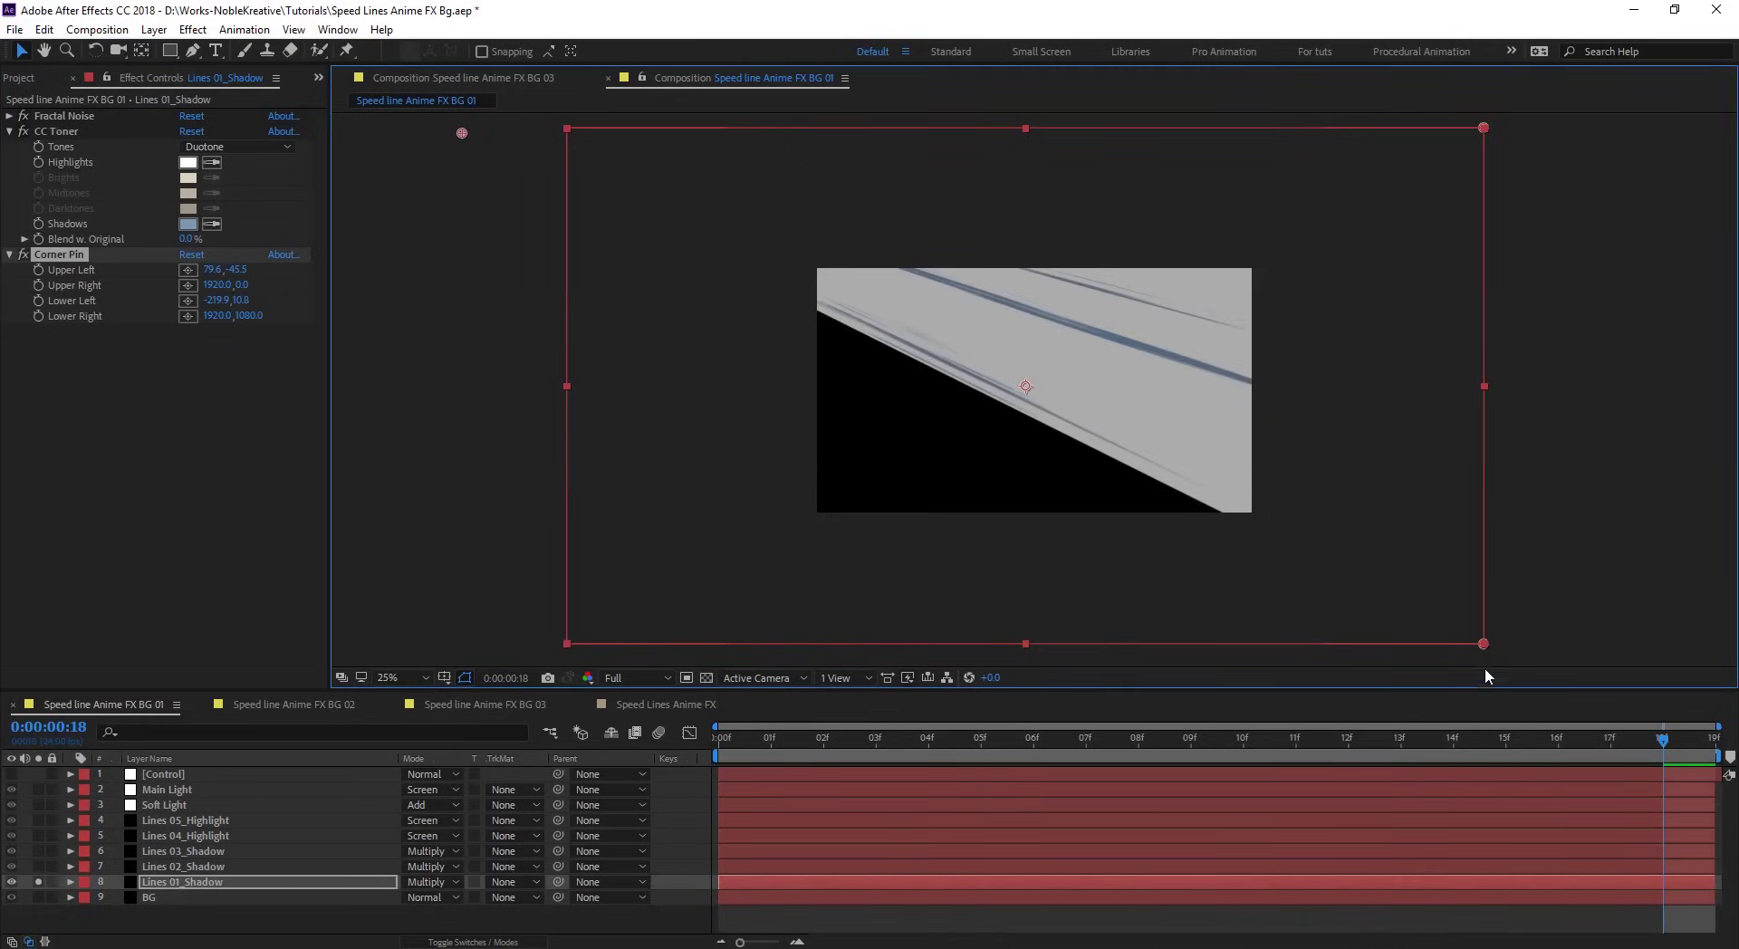
pyautogui.moveTo(1483, 644); pyautogui.dragTo(790, 650)
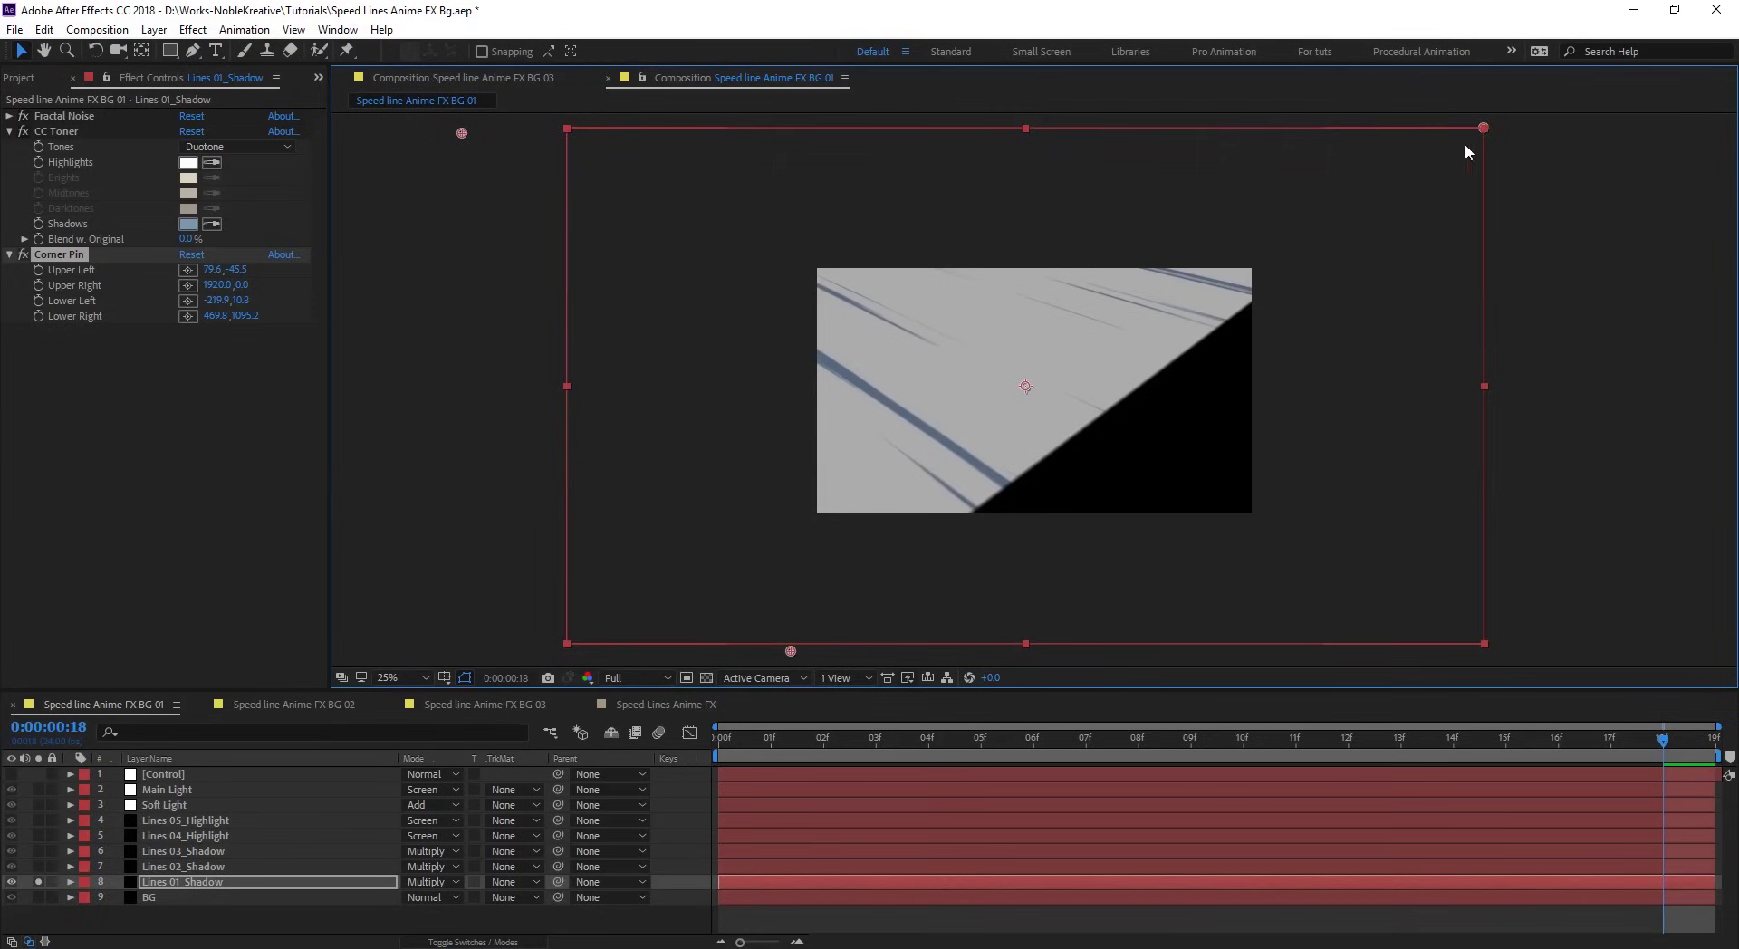
pyautogui.moveTo(1482, 129); pyautogui.dragTo(1681, 582)
pyautogui.click(932, 636)
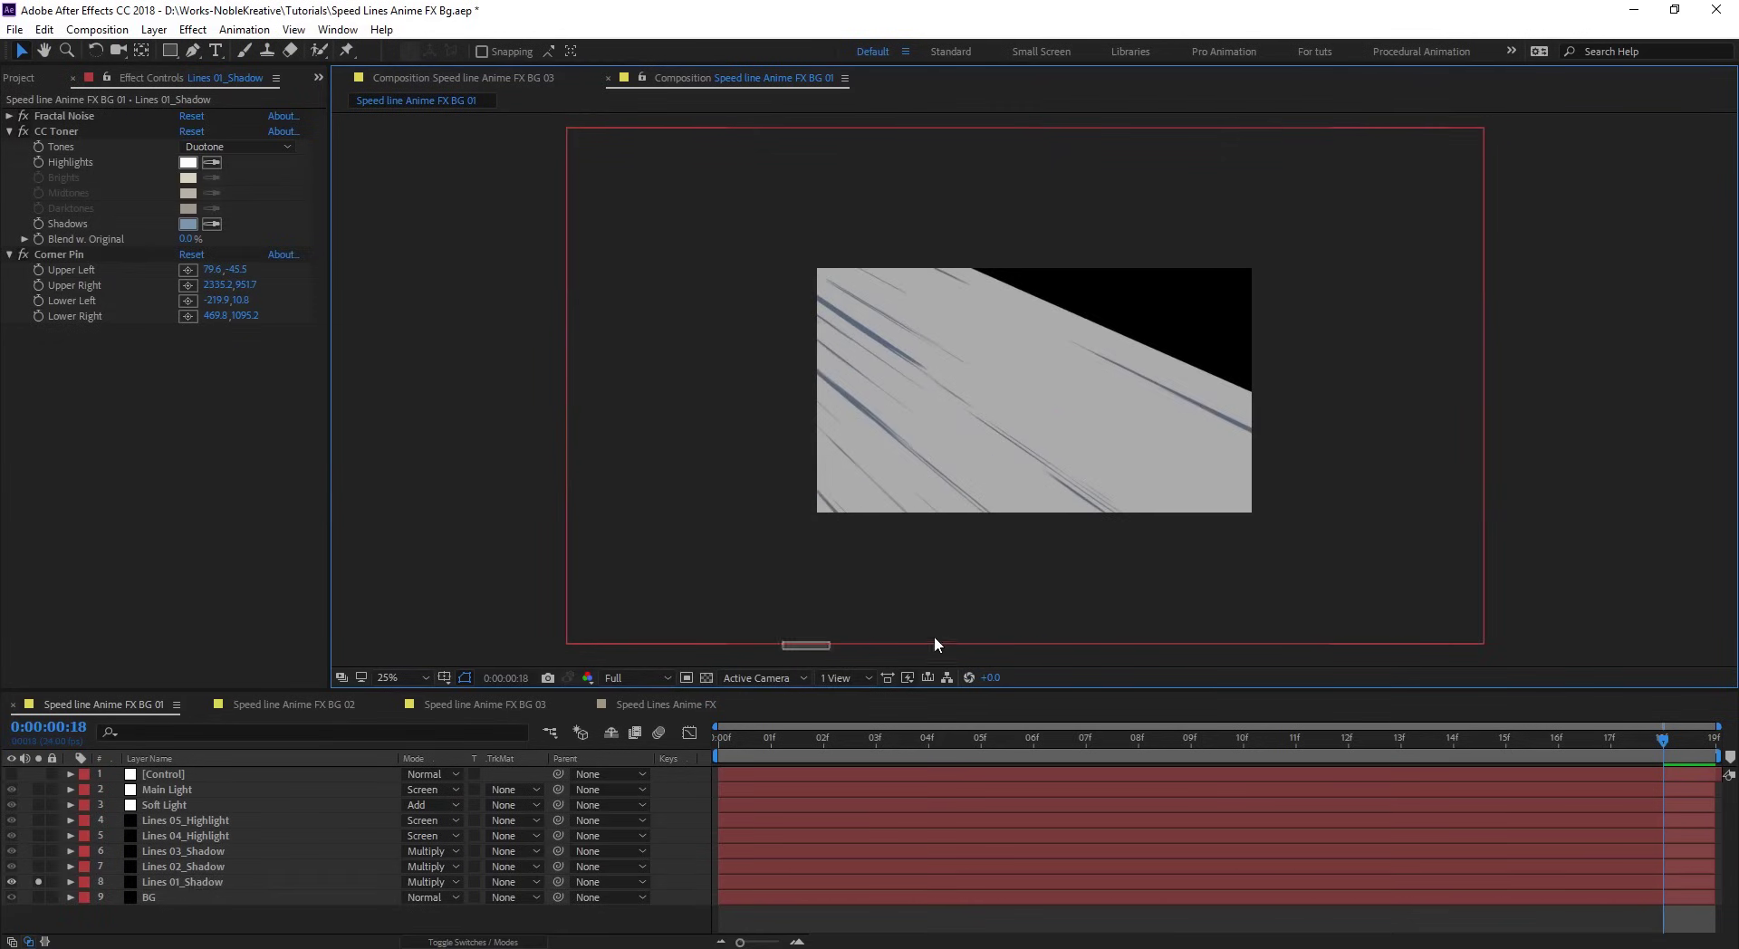
# - Reposition Lines 01_Shadow's Corner Pin points: Upper Left at 216.1,59.8, Lower Left at 117.5,77.2 and Lower Right at 729.5,1133.1
pyautogui.click(65, 263)
pyautogui.moveTo(703, 138); pyautogui.dragTo(683, 310)
pyautogui.moveTo(437, 306); pyautogui.dragTo(604, 339)
pyautogui.moveTo(585, 279); pyautogui.dragTo(1579, 320)
pyautogui.moveTo(859, 483); pyautogui.dragTo(728, 251)
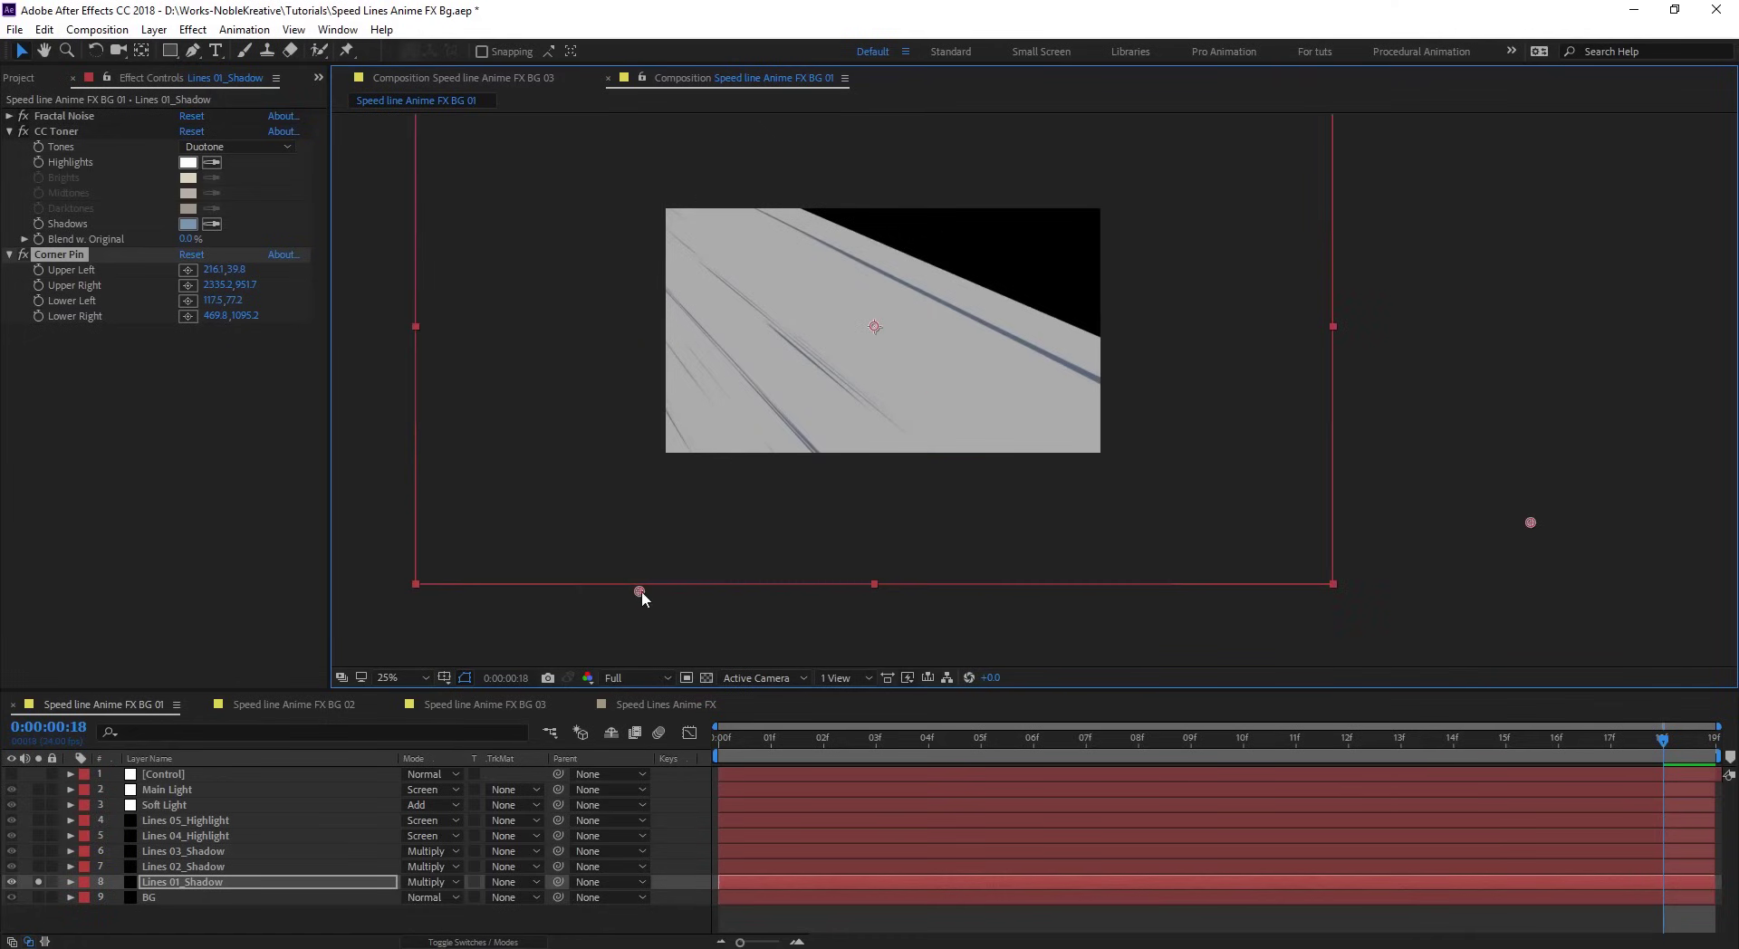
pyautogui.moveTo(640, 591); pyautogui.dragTo(763, 610)
# - Solo BG together with Lines 01_Shadow and preview the perspective lines over the gradient
pyautogui.click(37, 897)
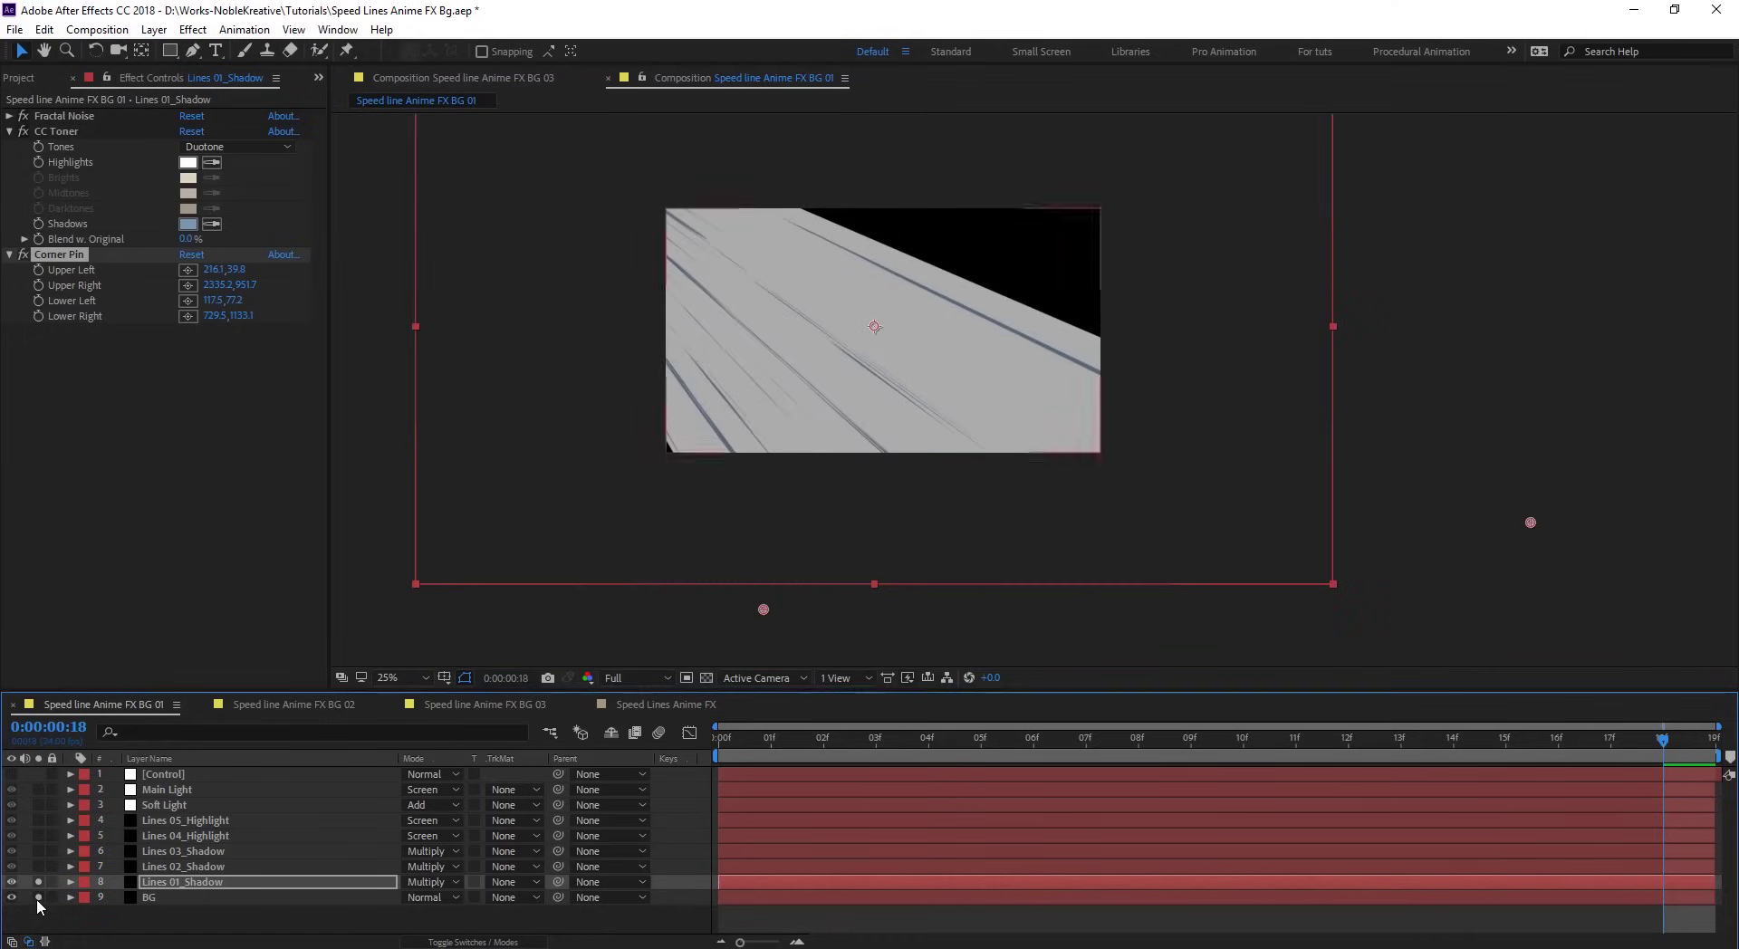
pyautogui.press('space')
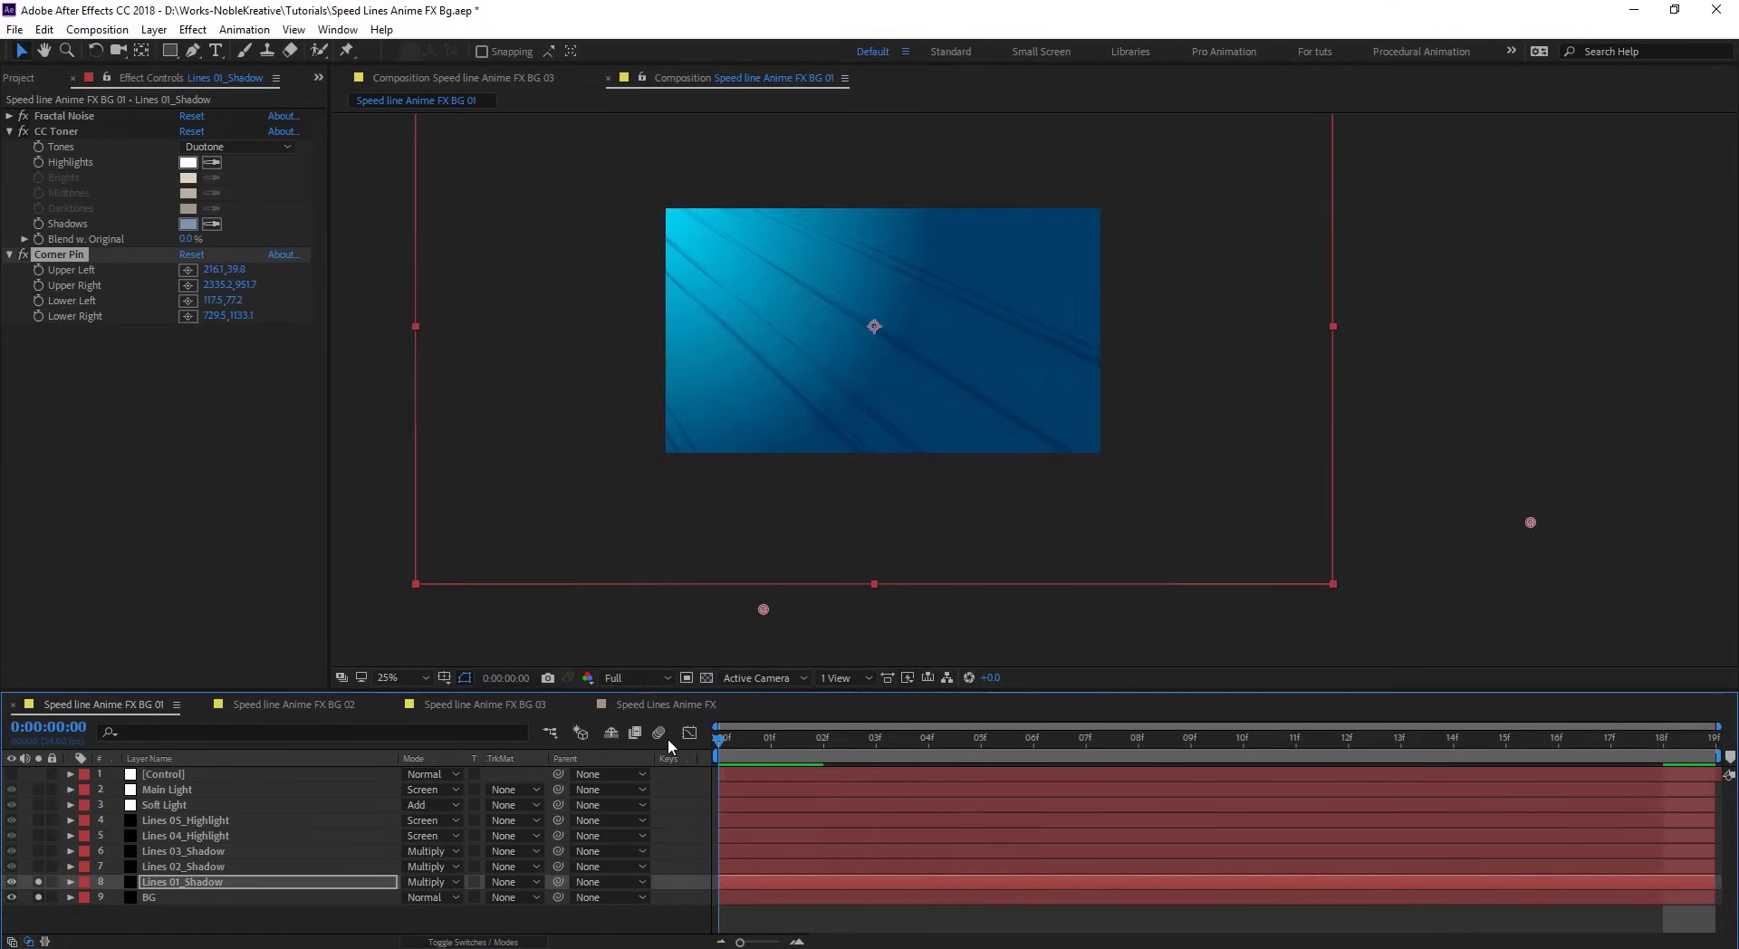
pyautogui.press('space')
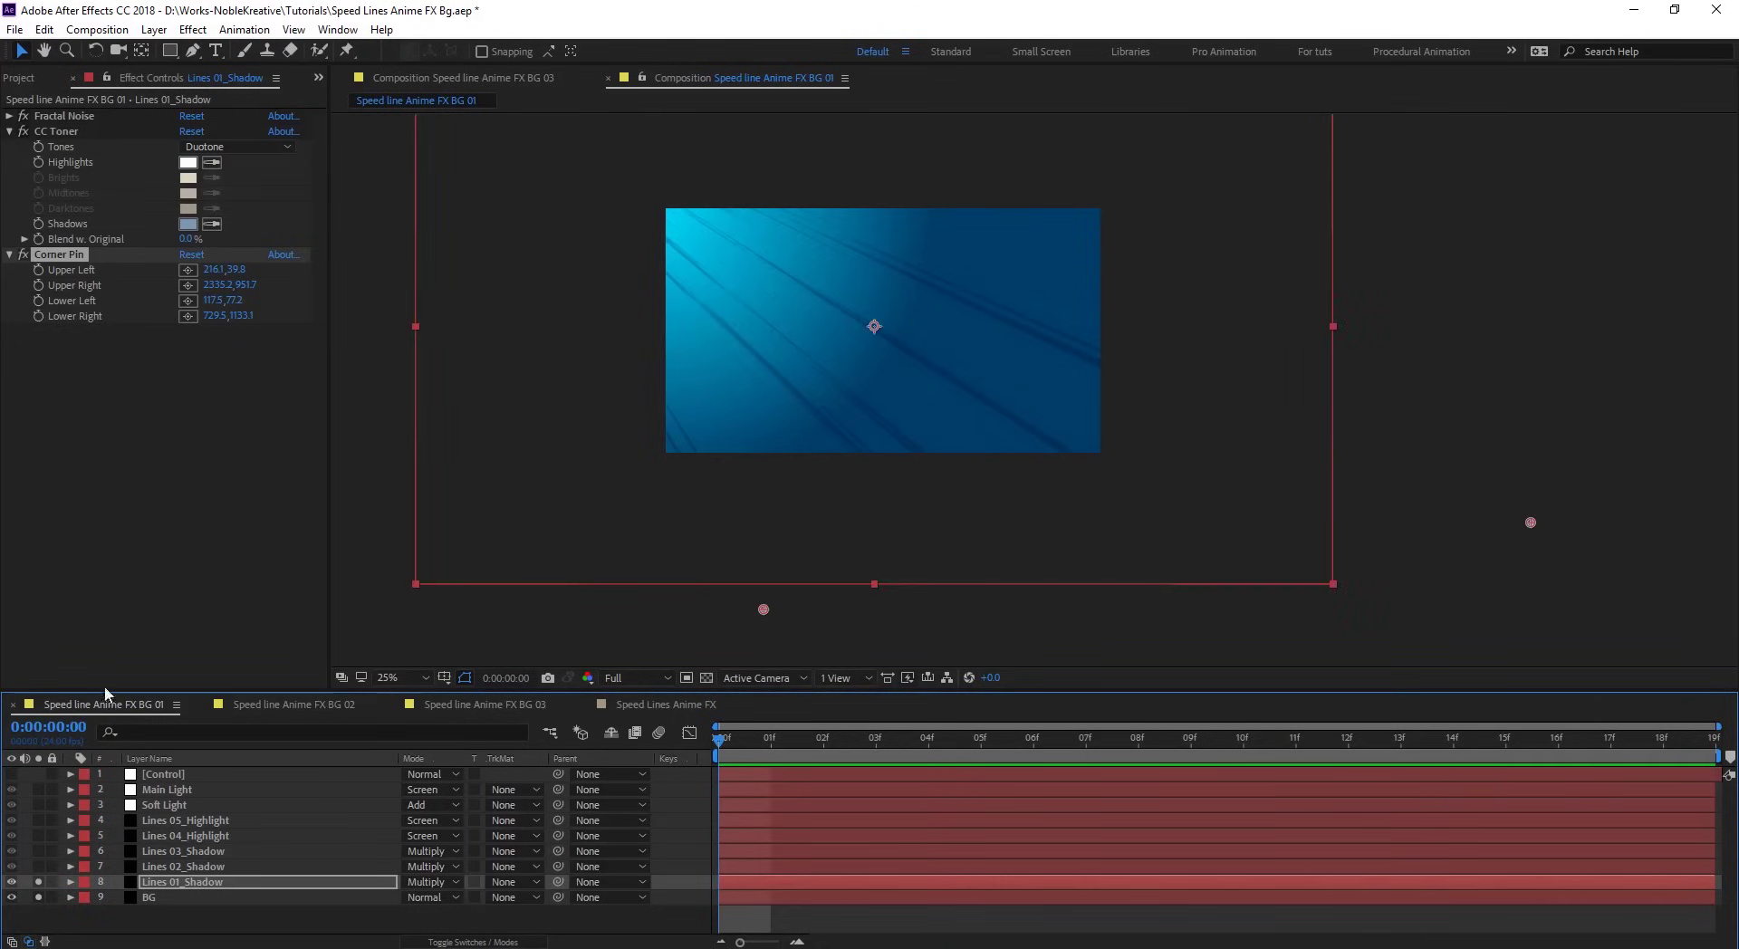
# - Copy Corner Pin from Lines 02_Shadow, paste it over the one on Lines 01_Shadow and scrub through to frame 8
pyautogui.click(176, 866)
pyautogui.scroll(-3, 82, 561)
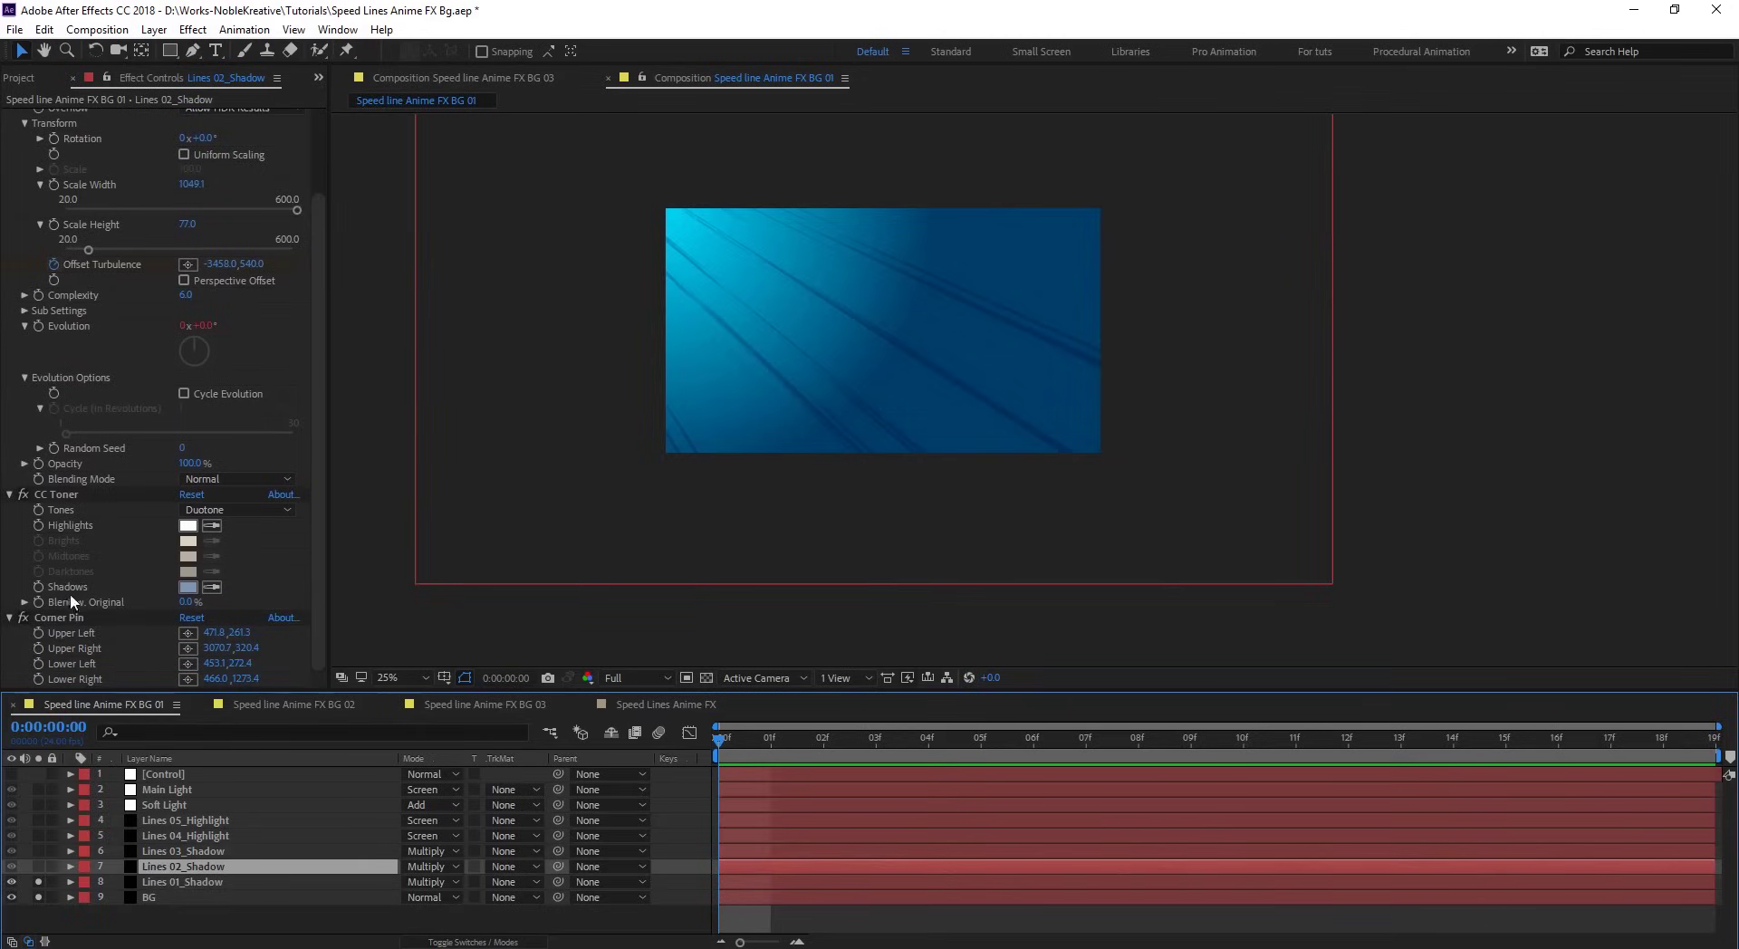
pyautogui.click(73, 616)
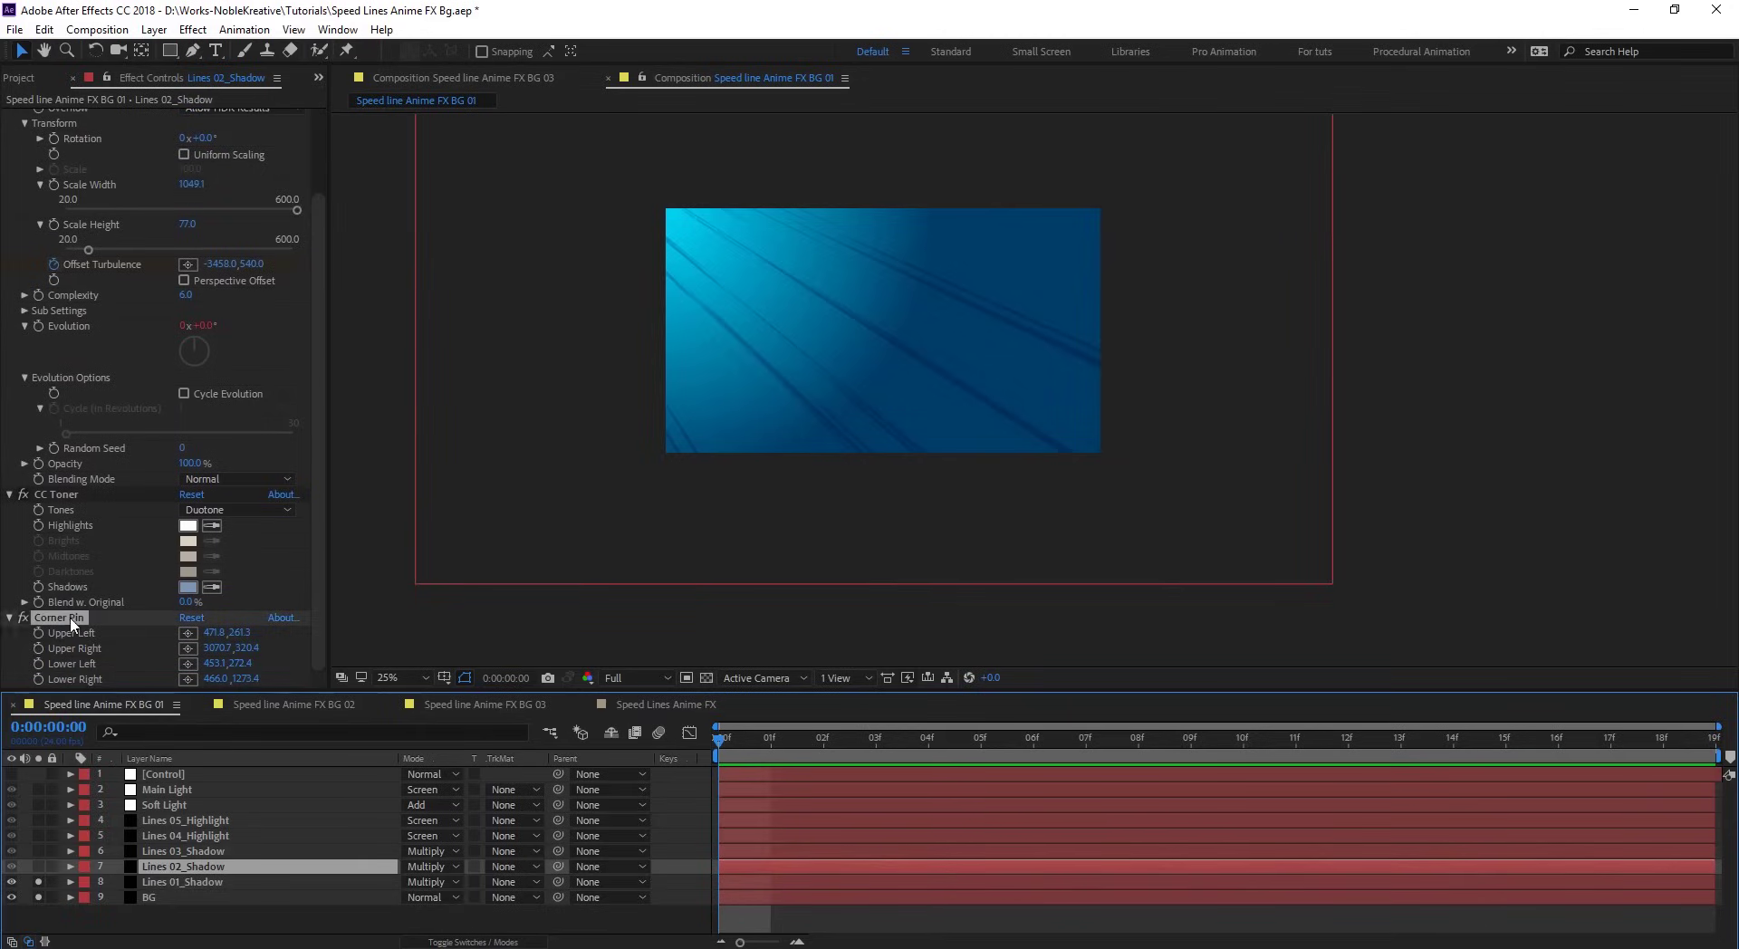
pyautogui.click(204, 882)
pyautogui.click(62, 255)
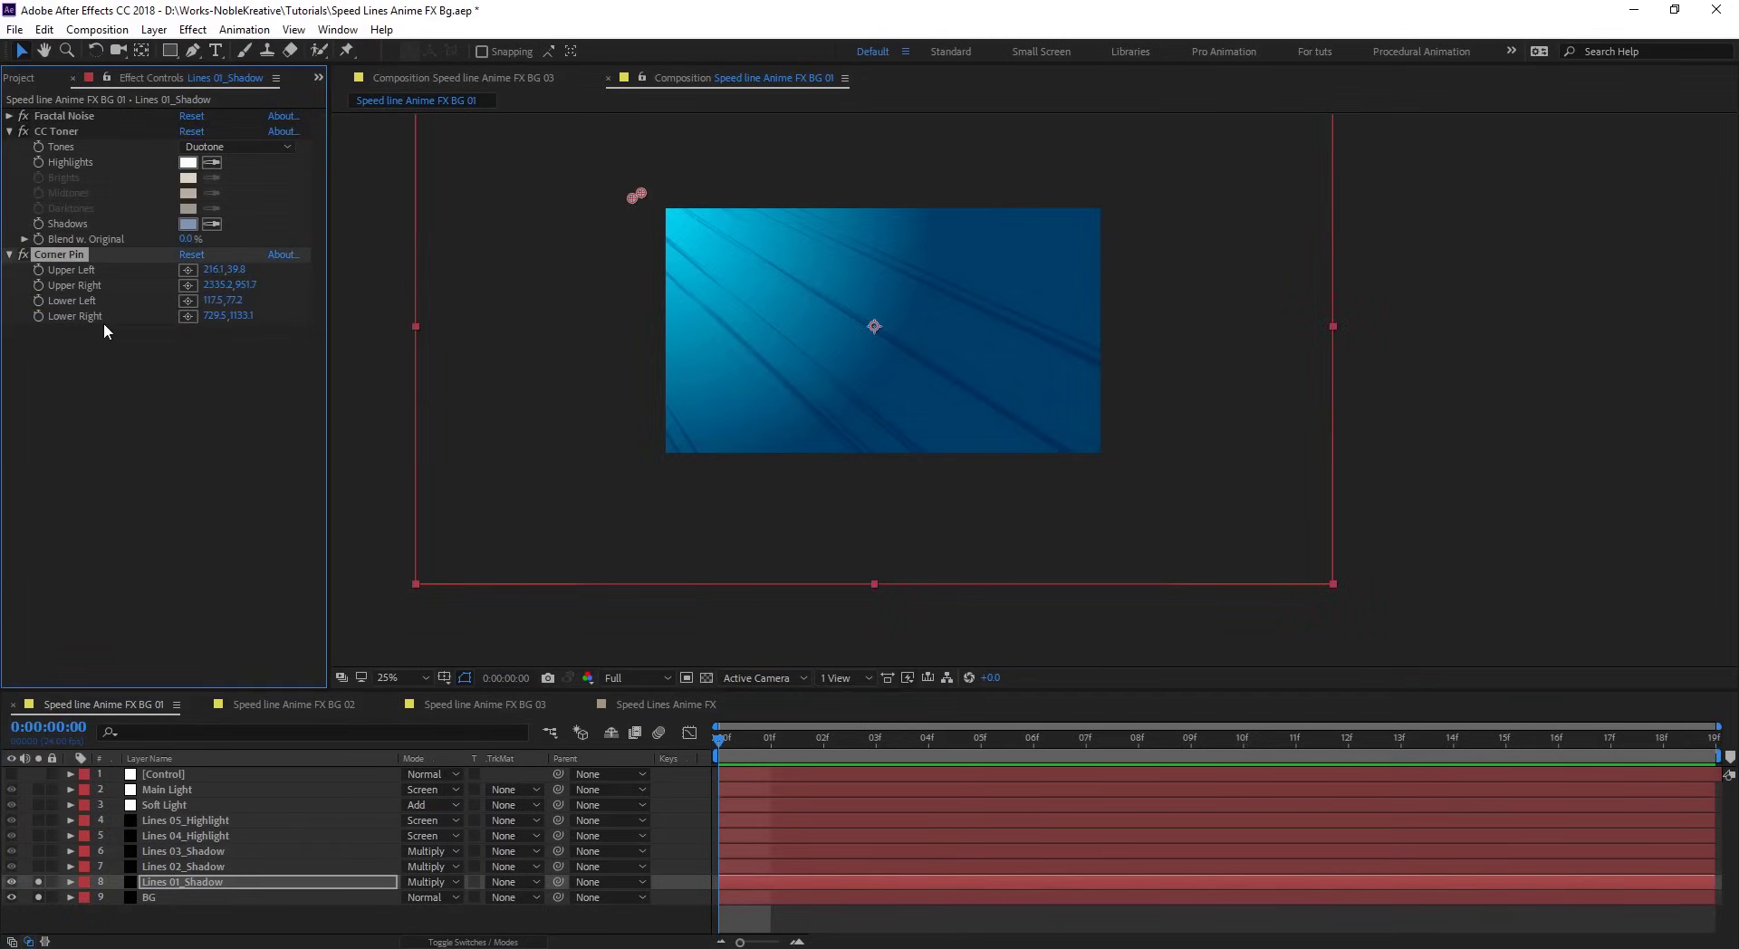
pyautogui.moveTo(769, 750); pyautogui.dragTo(1128, 753)
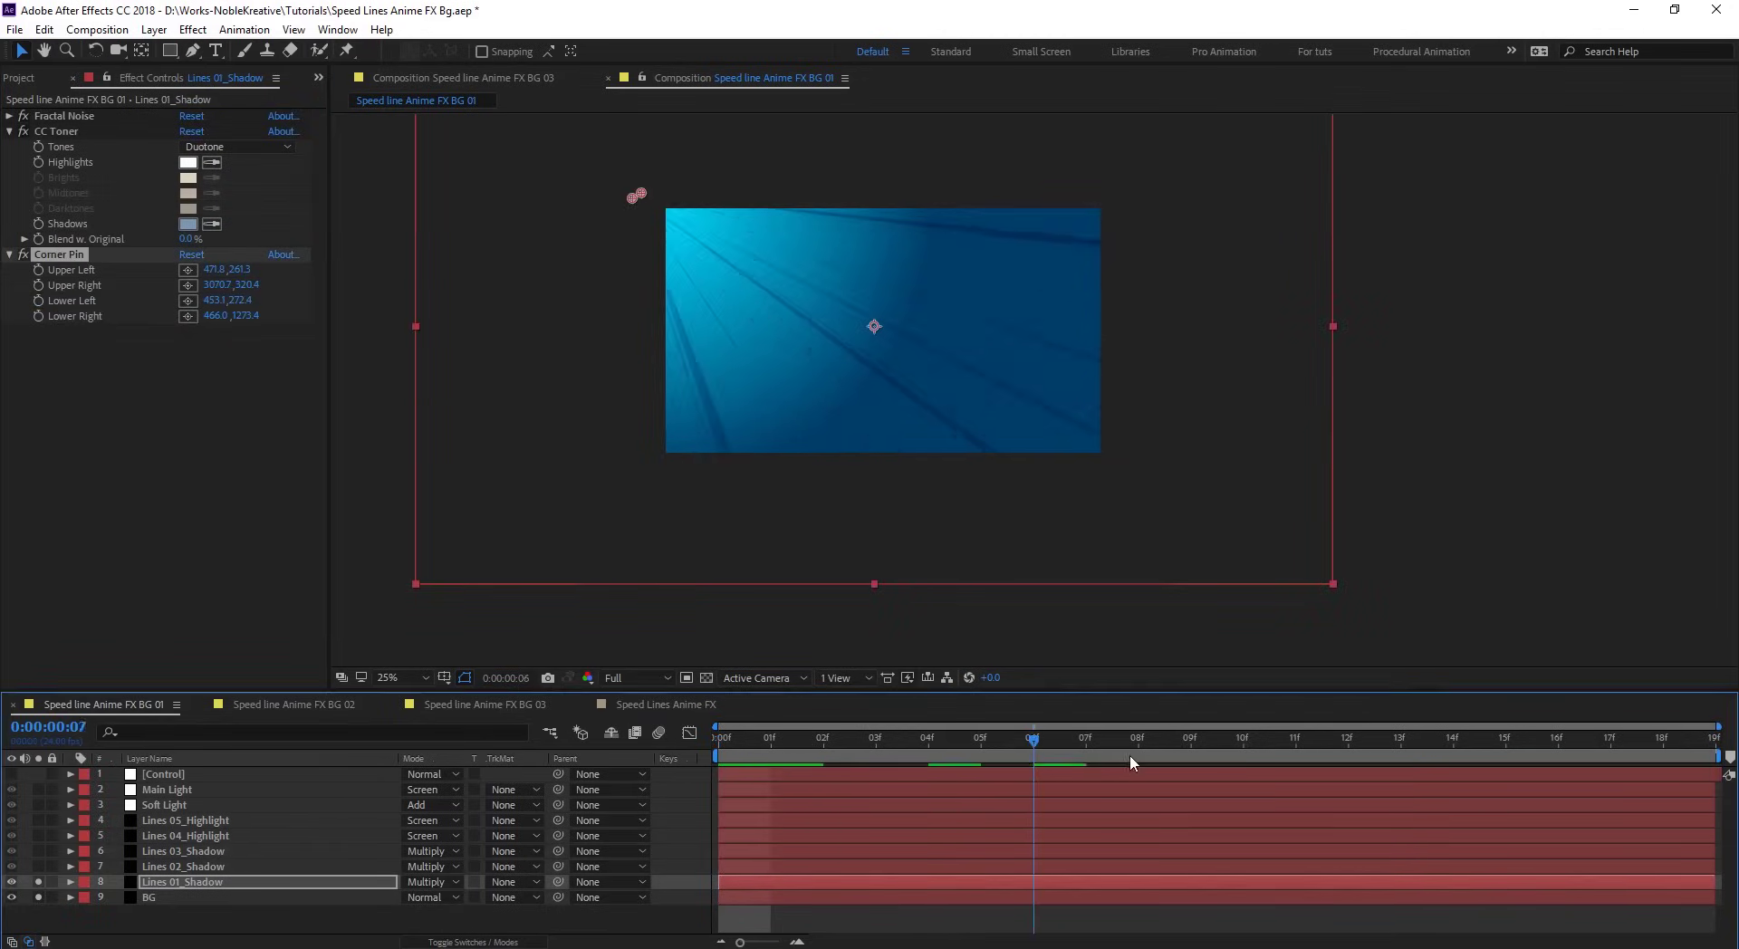
# - Unsolo Lines 01_Shadow and BG, and inspect the effect settings on Lines 05_Highlight
pyautogui.moveTo(38, 882); pyautogui.dragTo(38, 897)
pyautogui.click(190, 821)
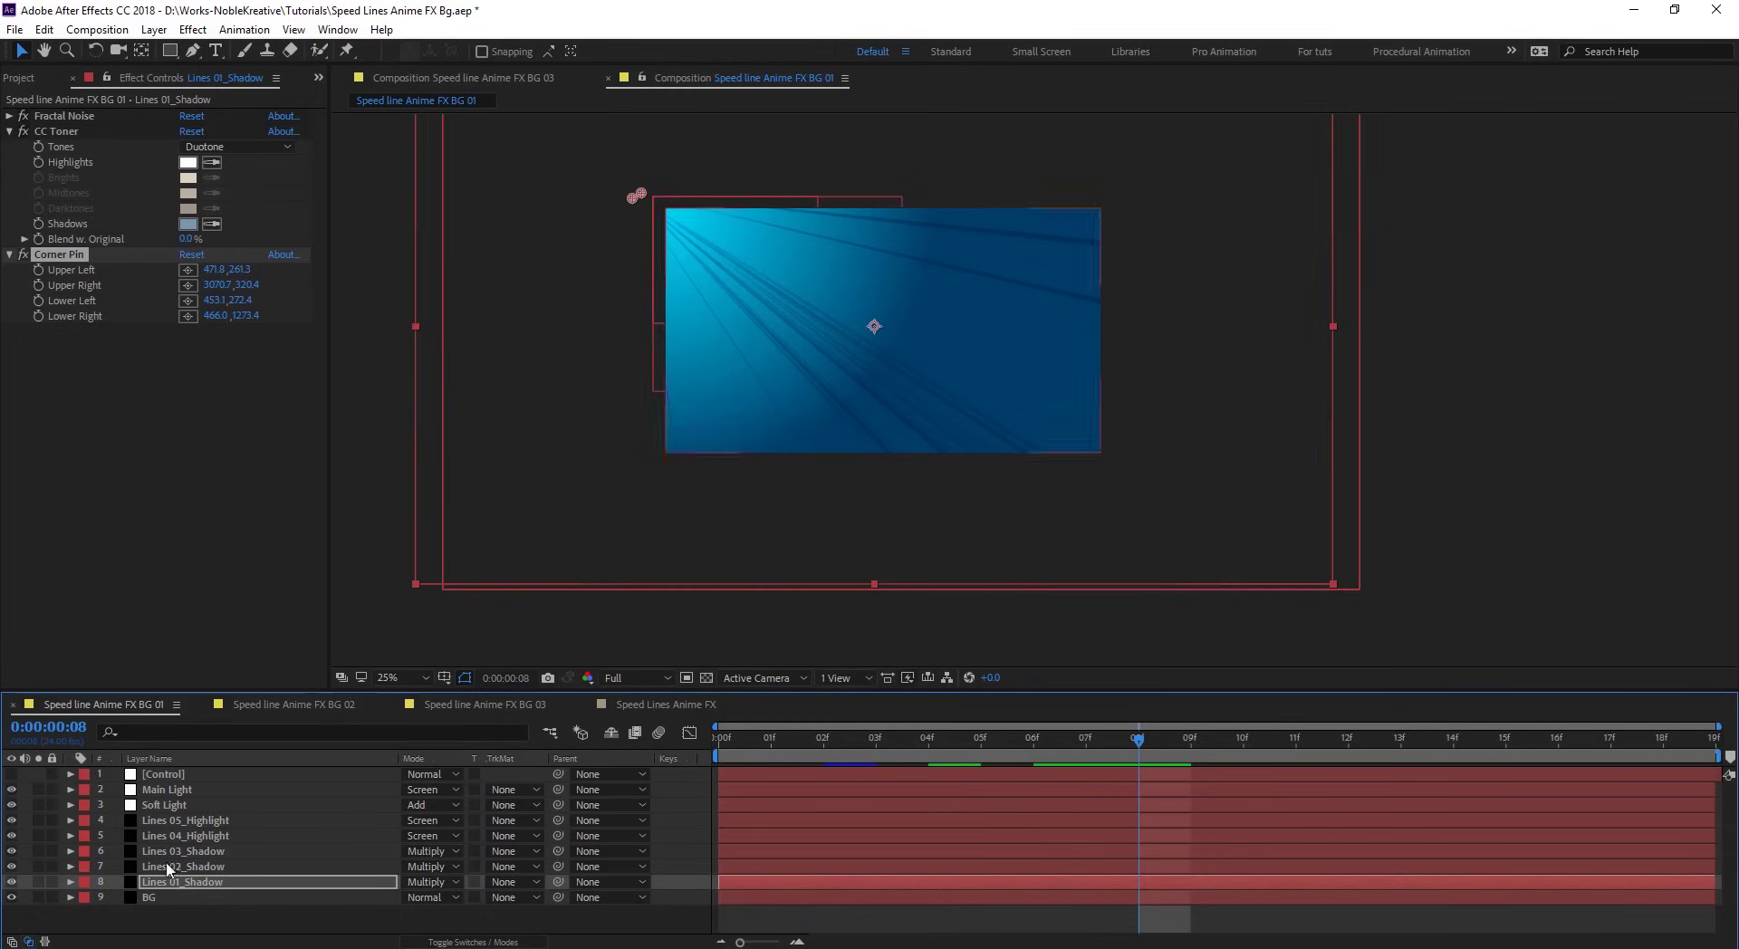
pyautogui.scroll(2, 692, 299)
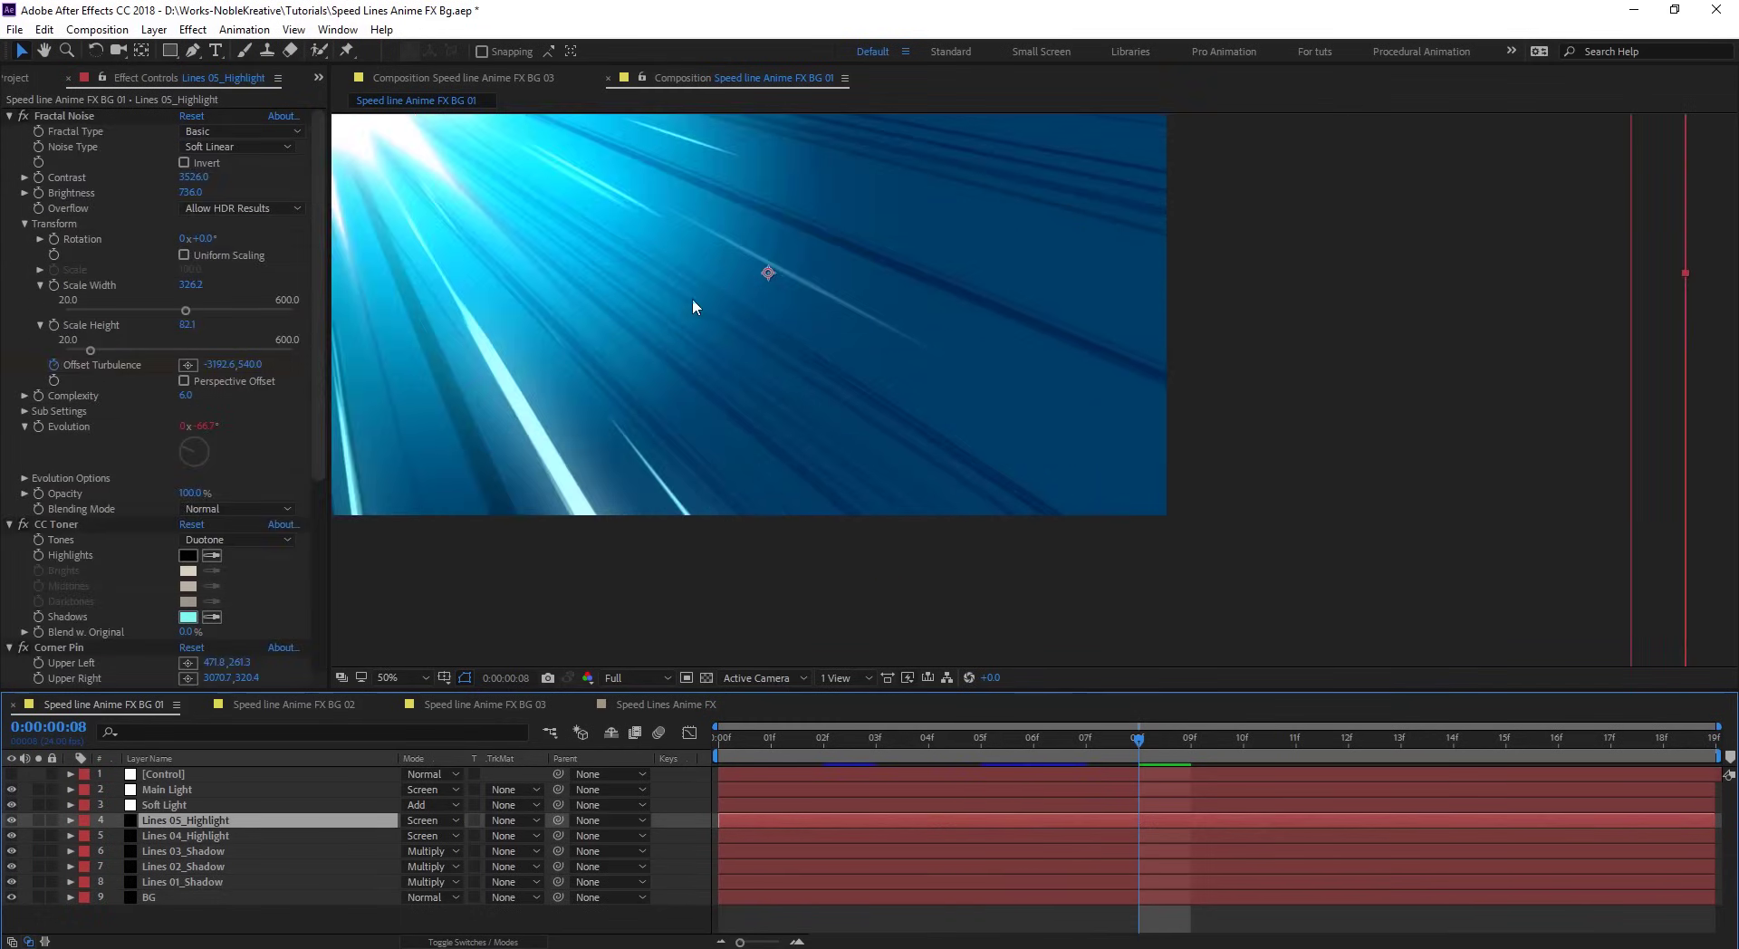
pyautogui.moveTo(691, 302); pyautogui.dragTo(672, 473)
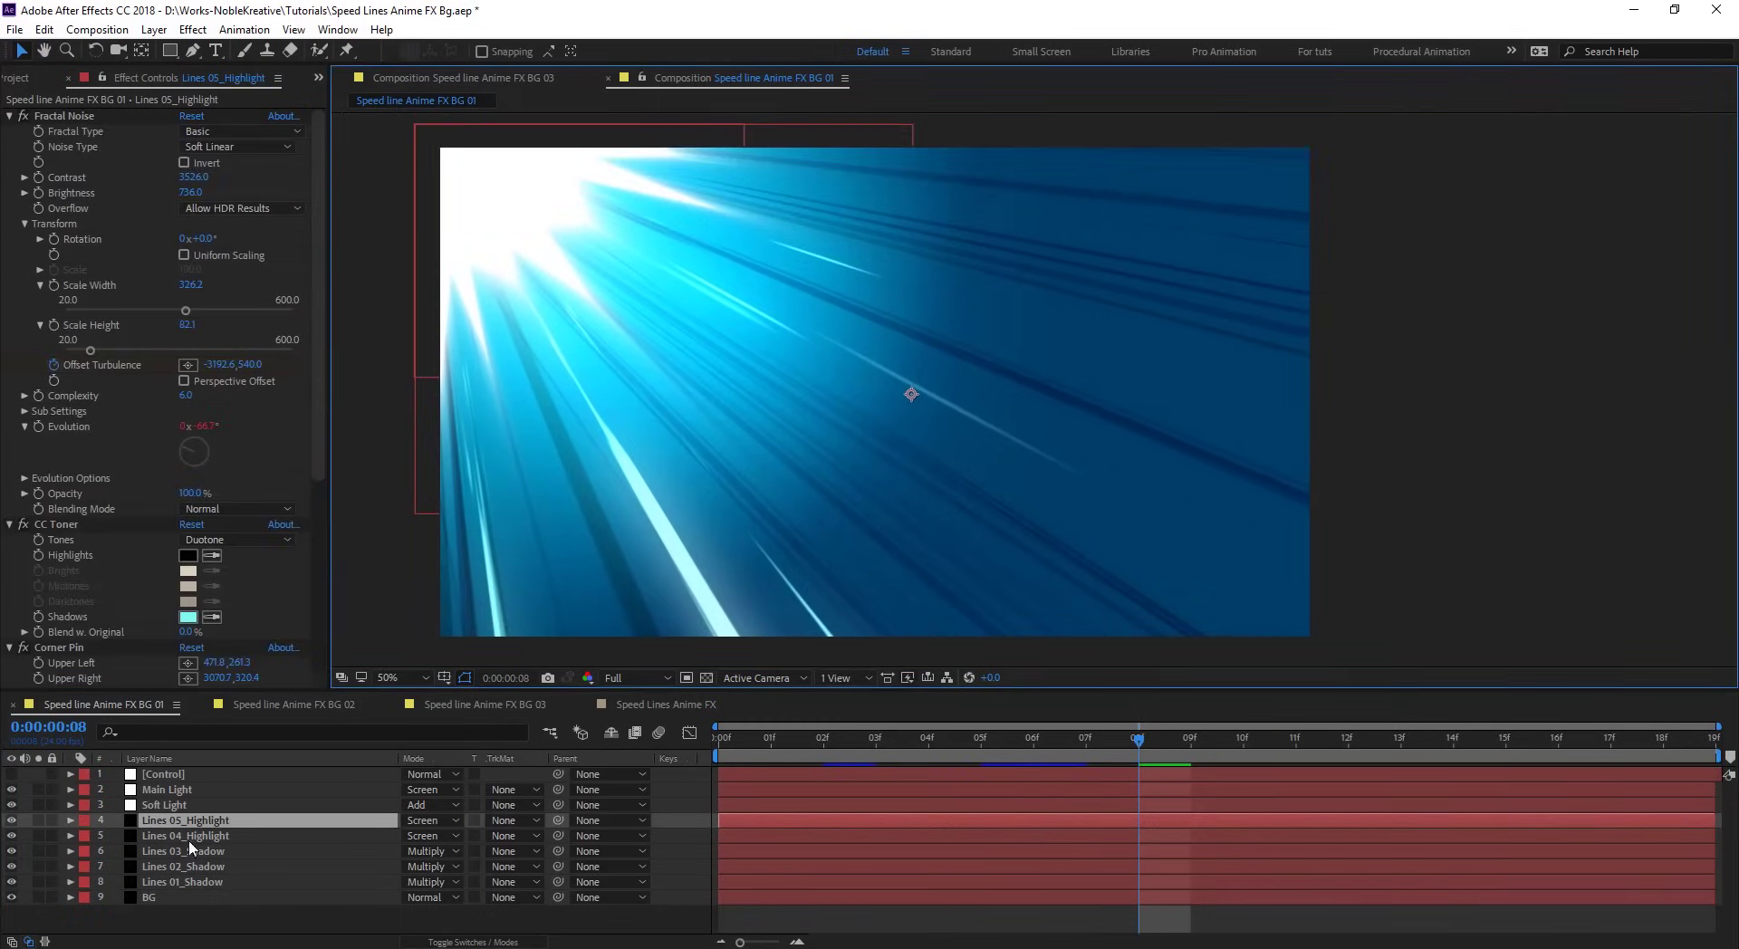
# - Solo the Soft Light and Main Light layers to examine their masks and effects
pyautogui.click(163, 805)
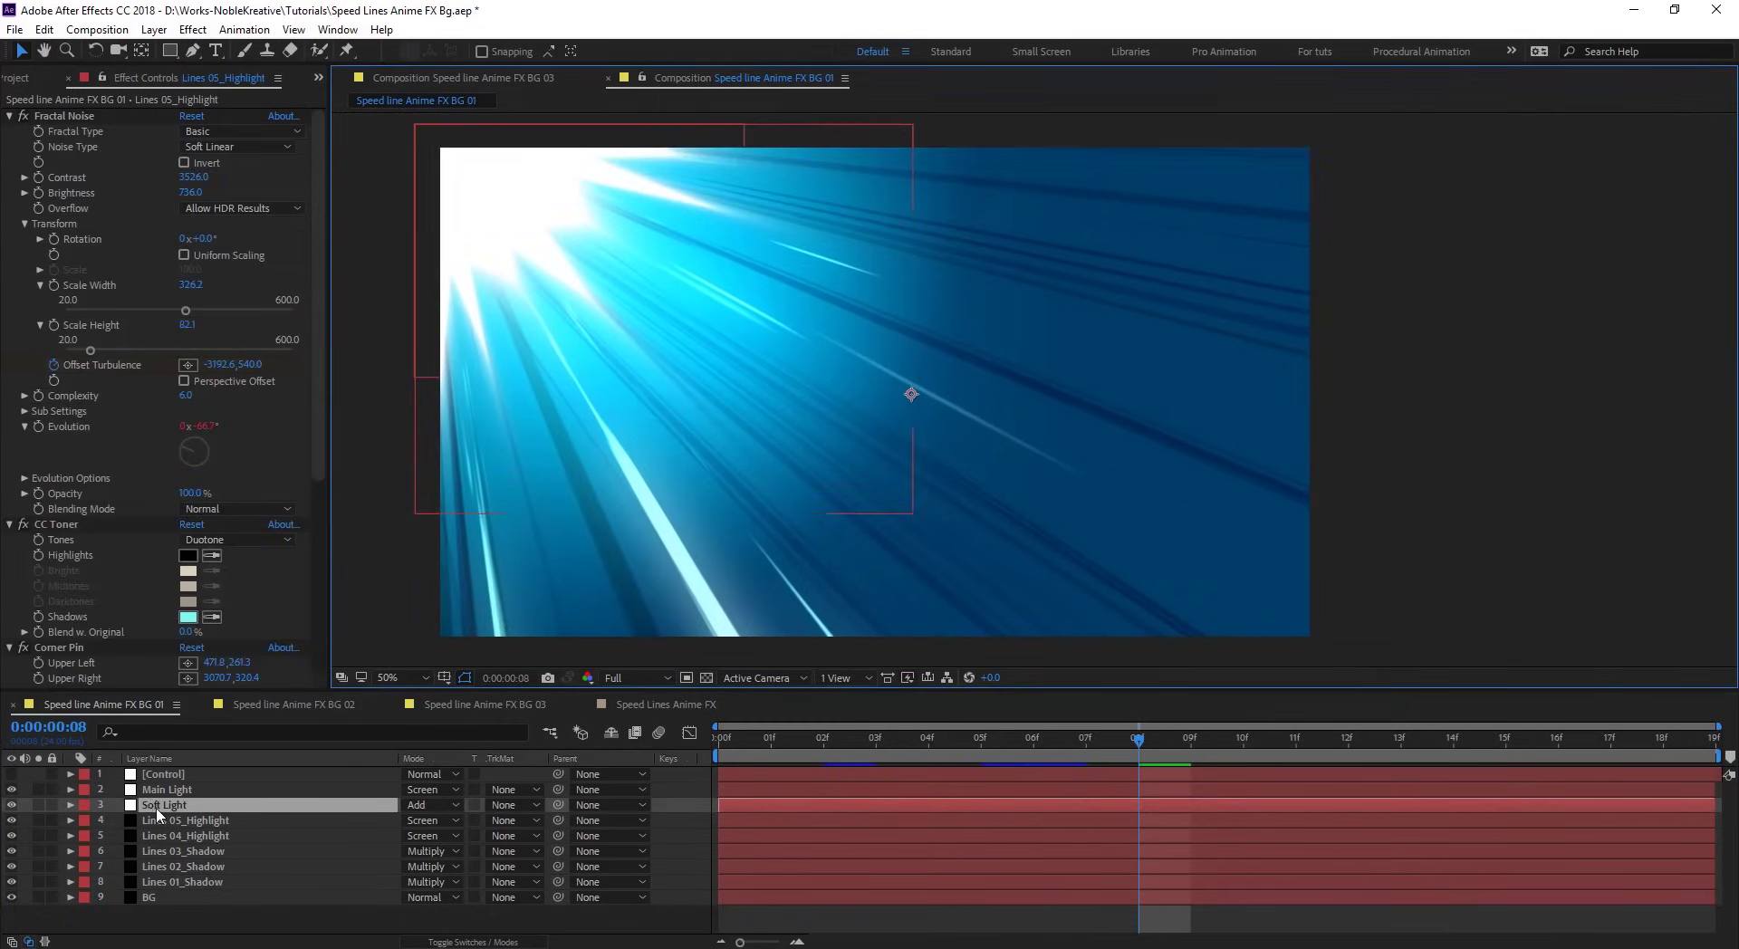
pyautogui.click(38, 805)
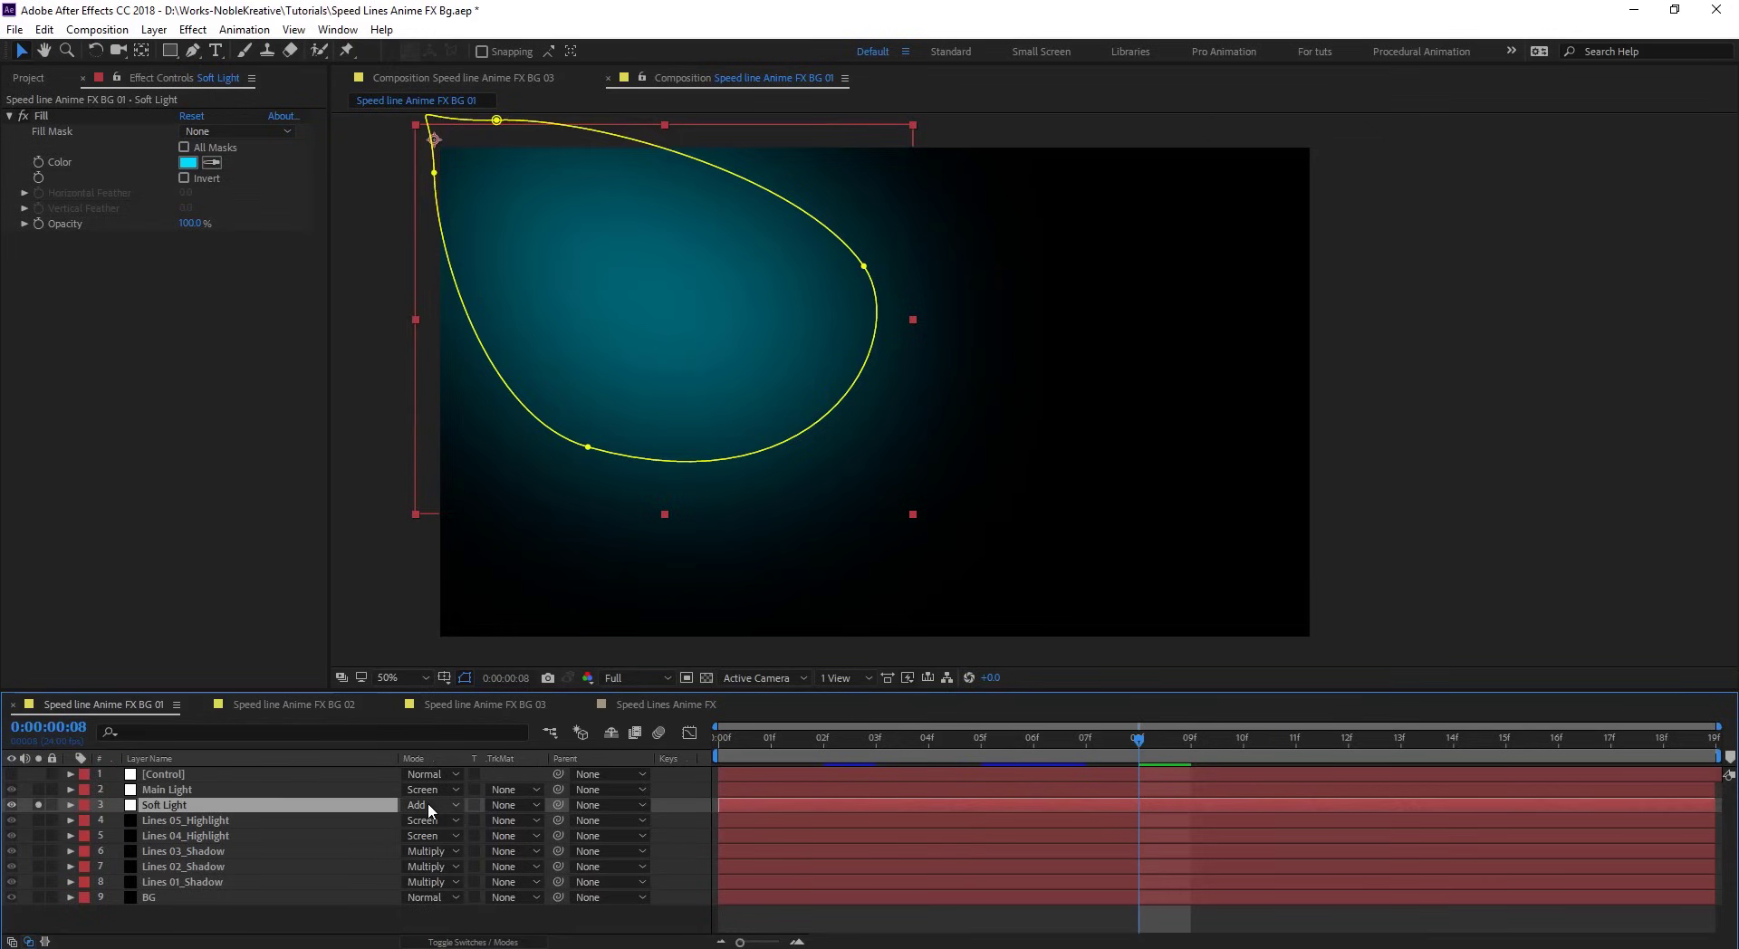
pyautogui.click(163, 790)
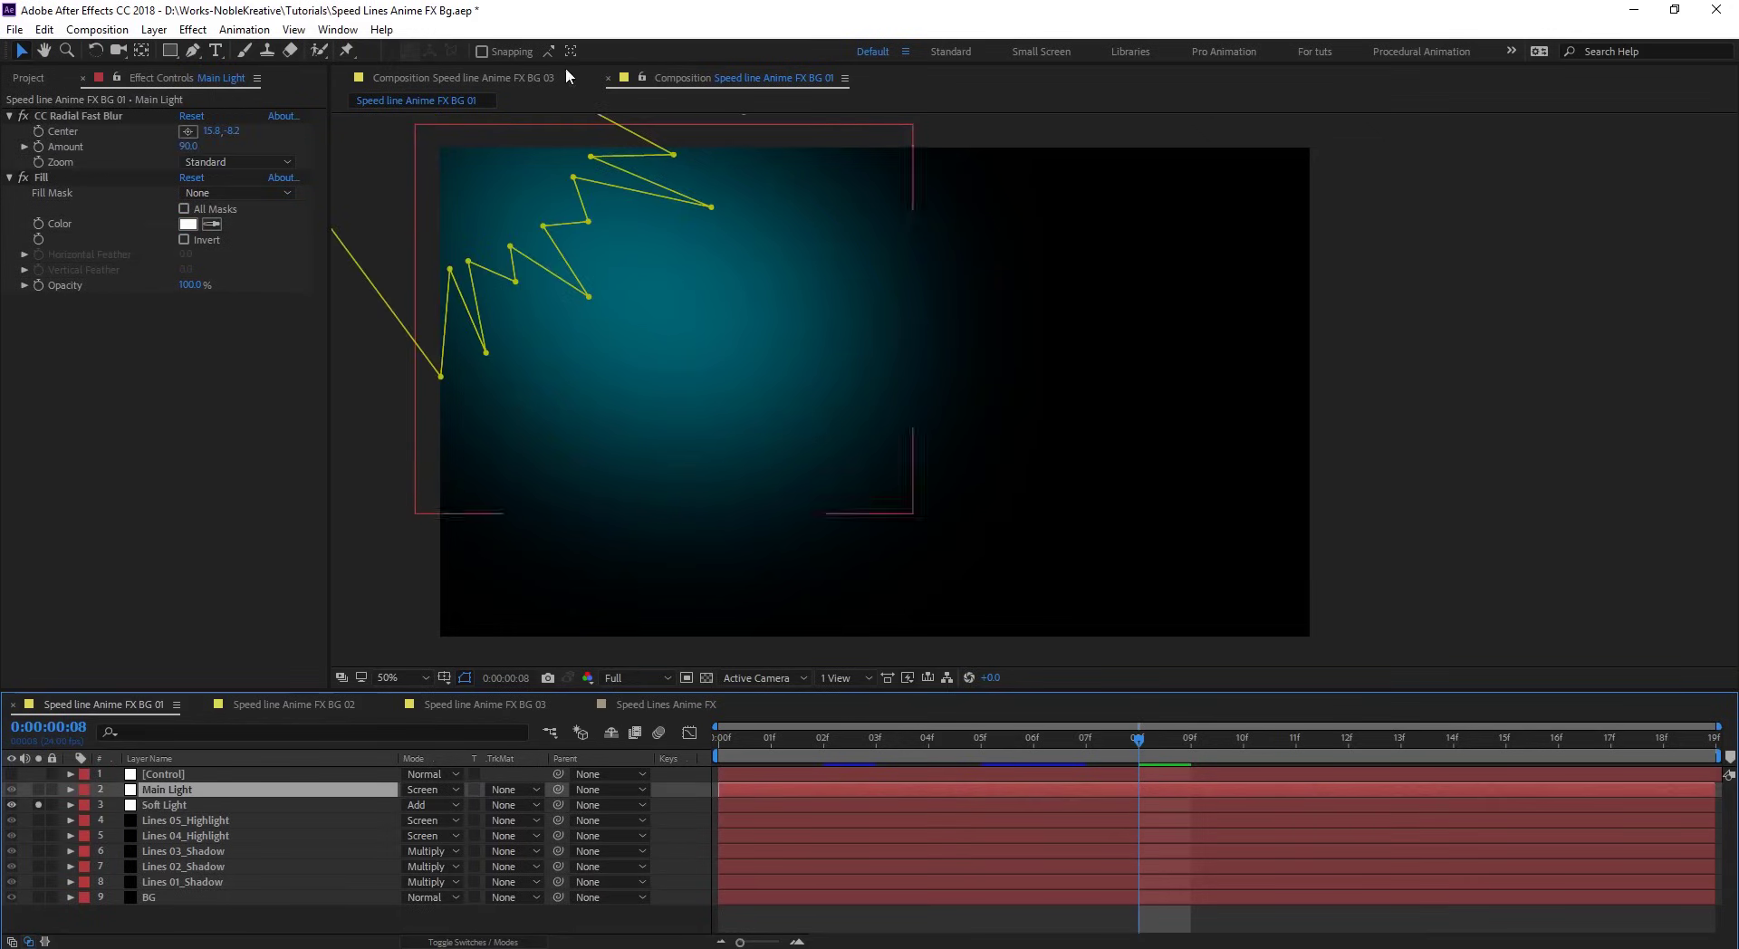
pyautogui.press(',')
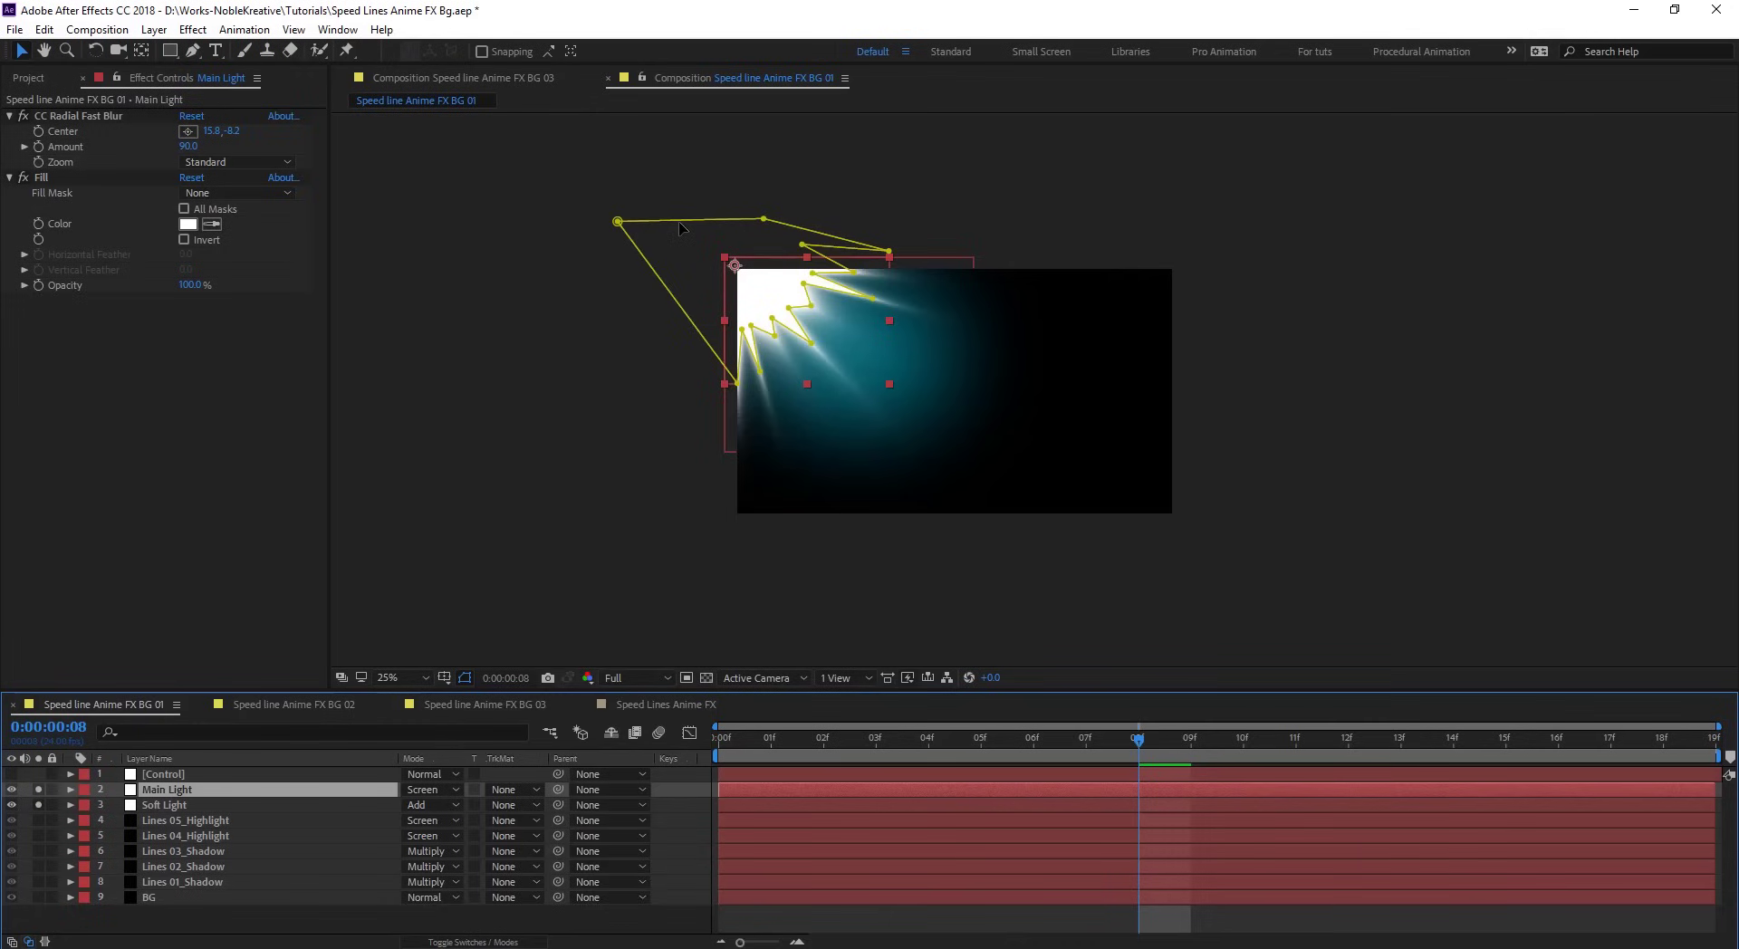
# - Reveal Main Light's keyframed properties and scrub the light animation through to frame 18
pyautogui.press('h')
pyautogui.press('.')
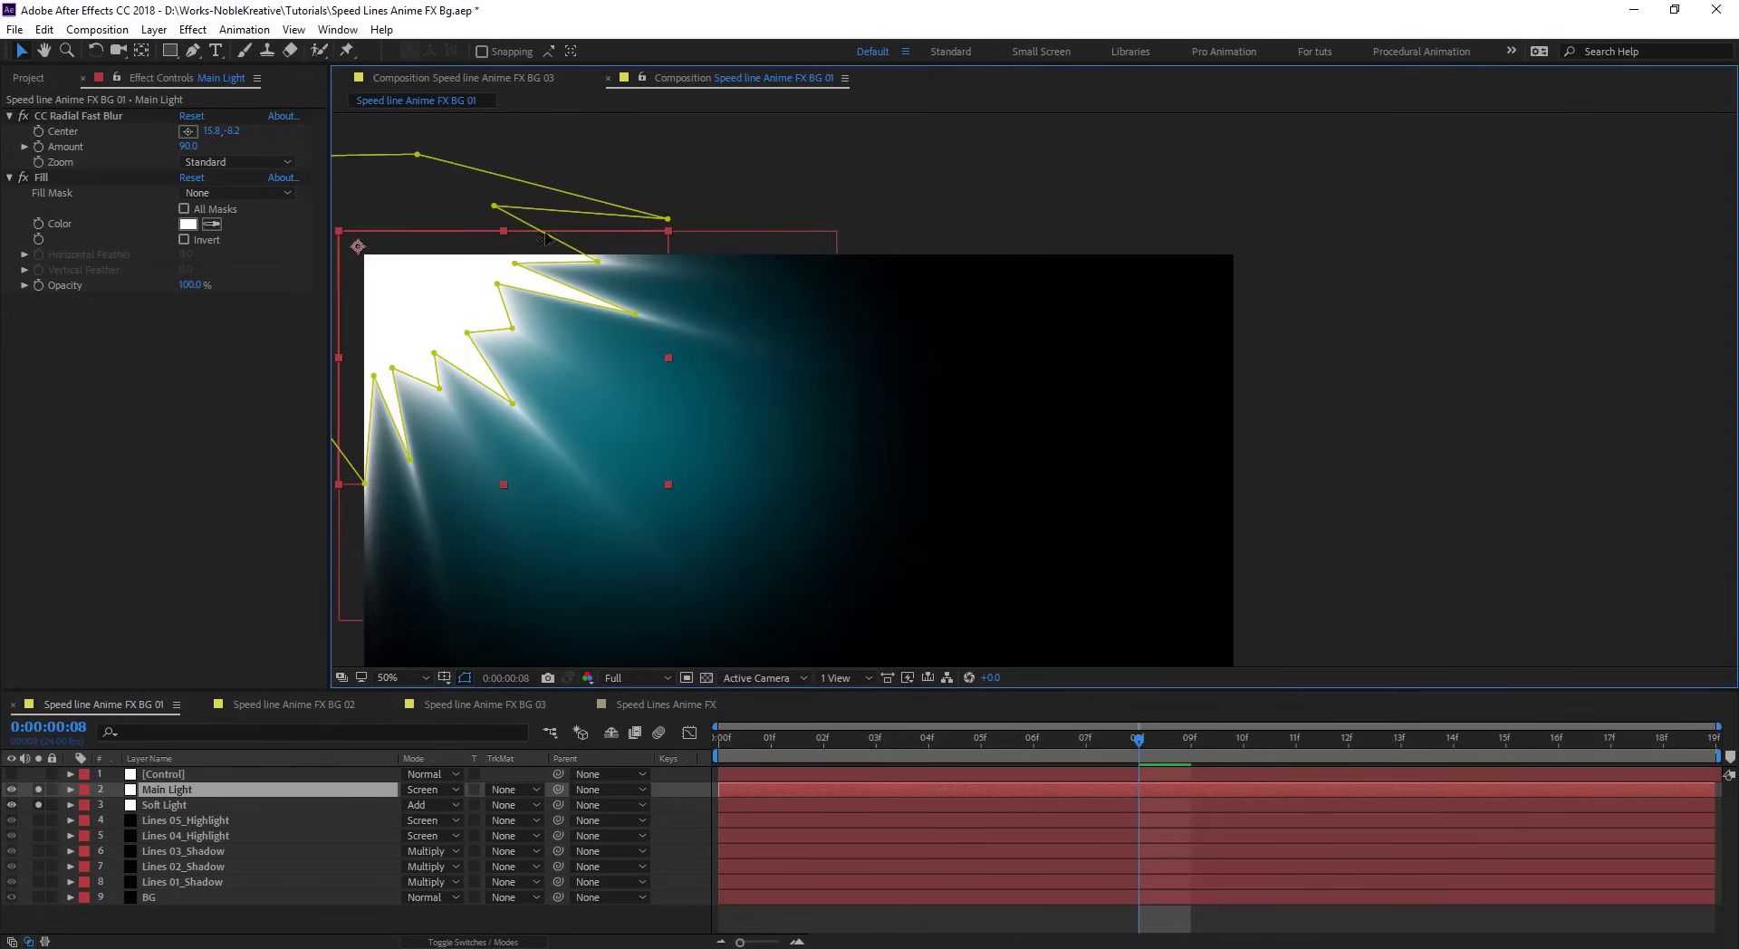
pyautogui.moveTo(593, 276); pyautogui.dragTo(878, 225)
pyautogui.press('v')
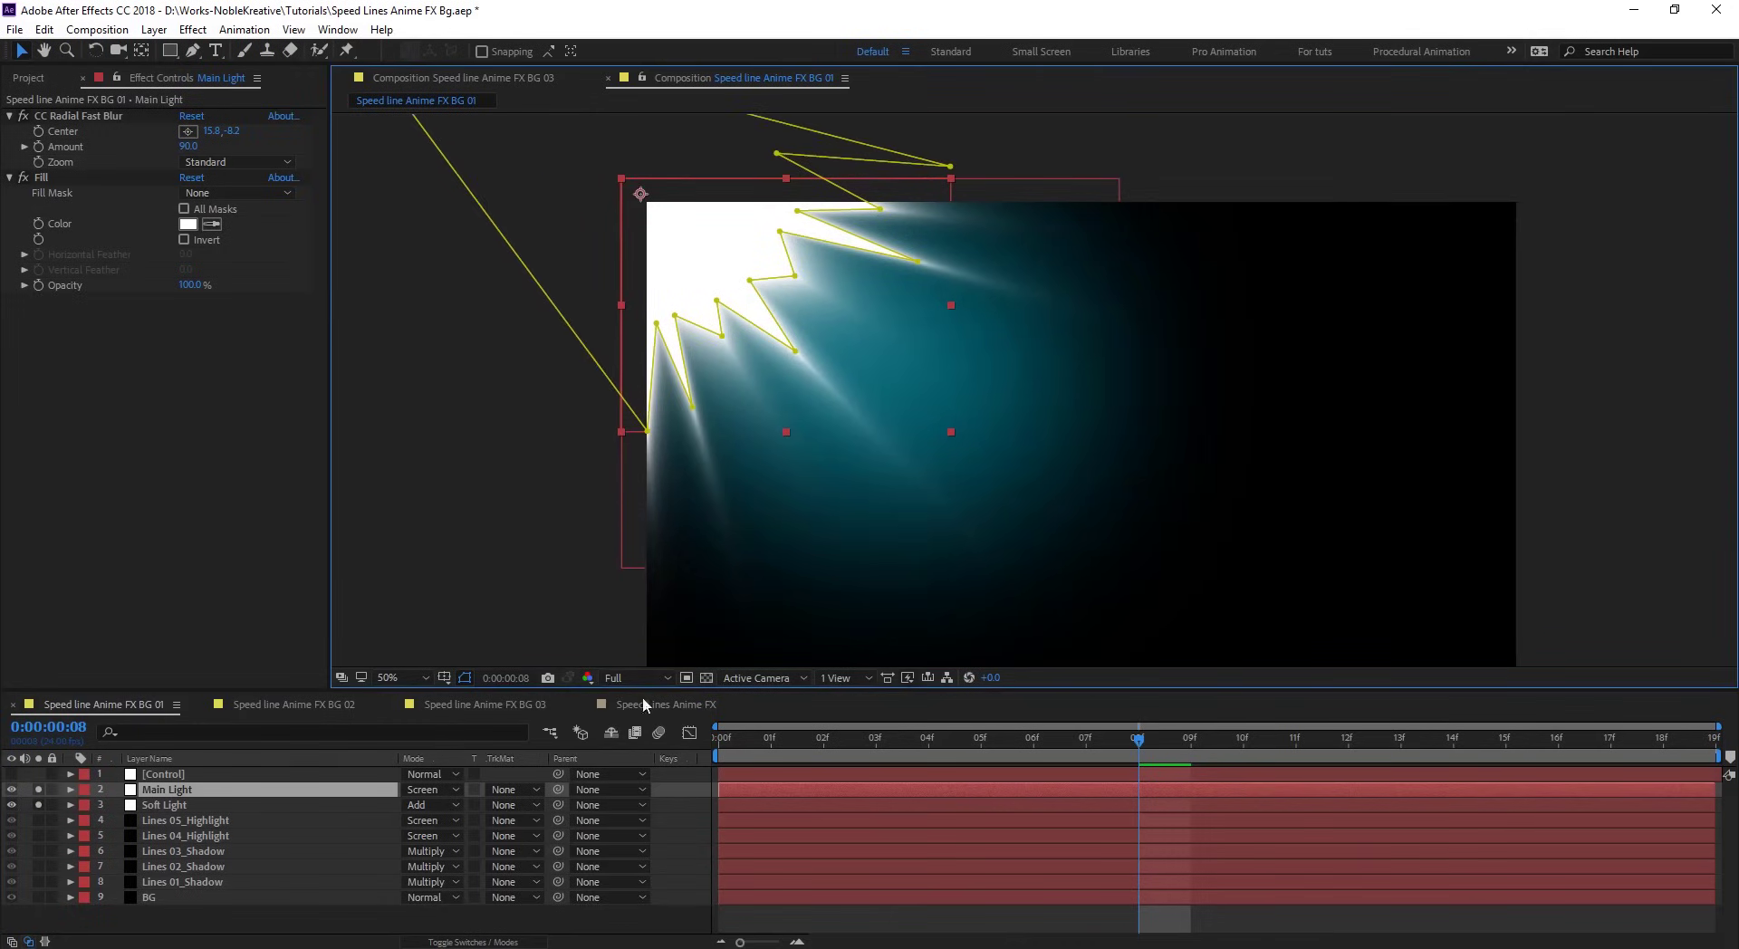
pyautogui.press('u')
pyautogui.moveTo(756, 748); pyautogui.dragTo(1648, 768)
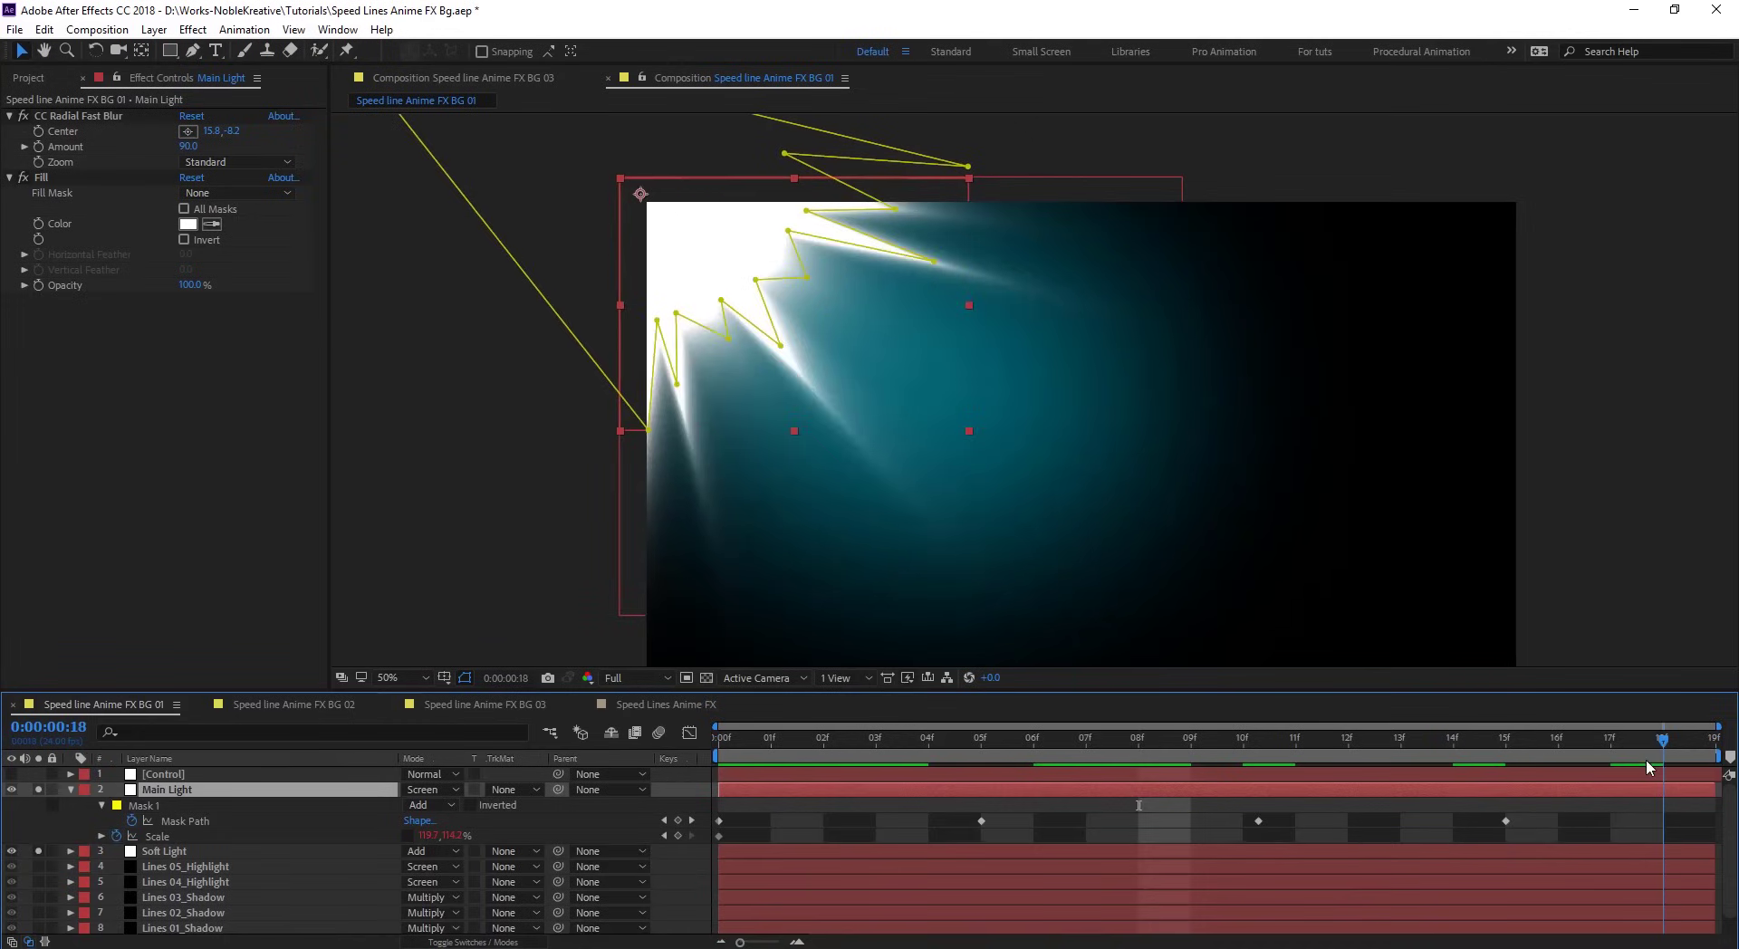
# - Drop Main Light's CC Radial Fast Blur Amount to 0 to check the unblurred shape, and raise it to 96
pyautogui.click(64, 117)
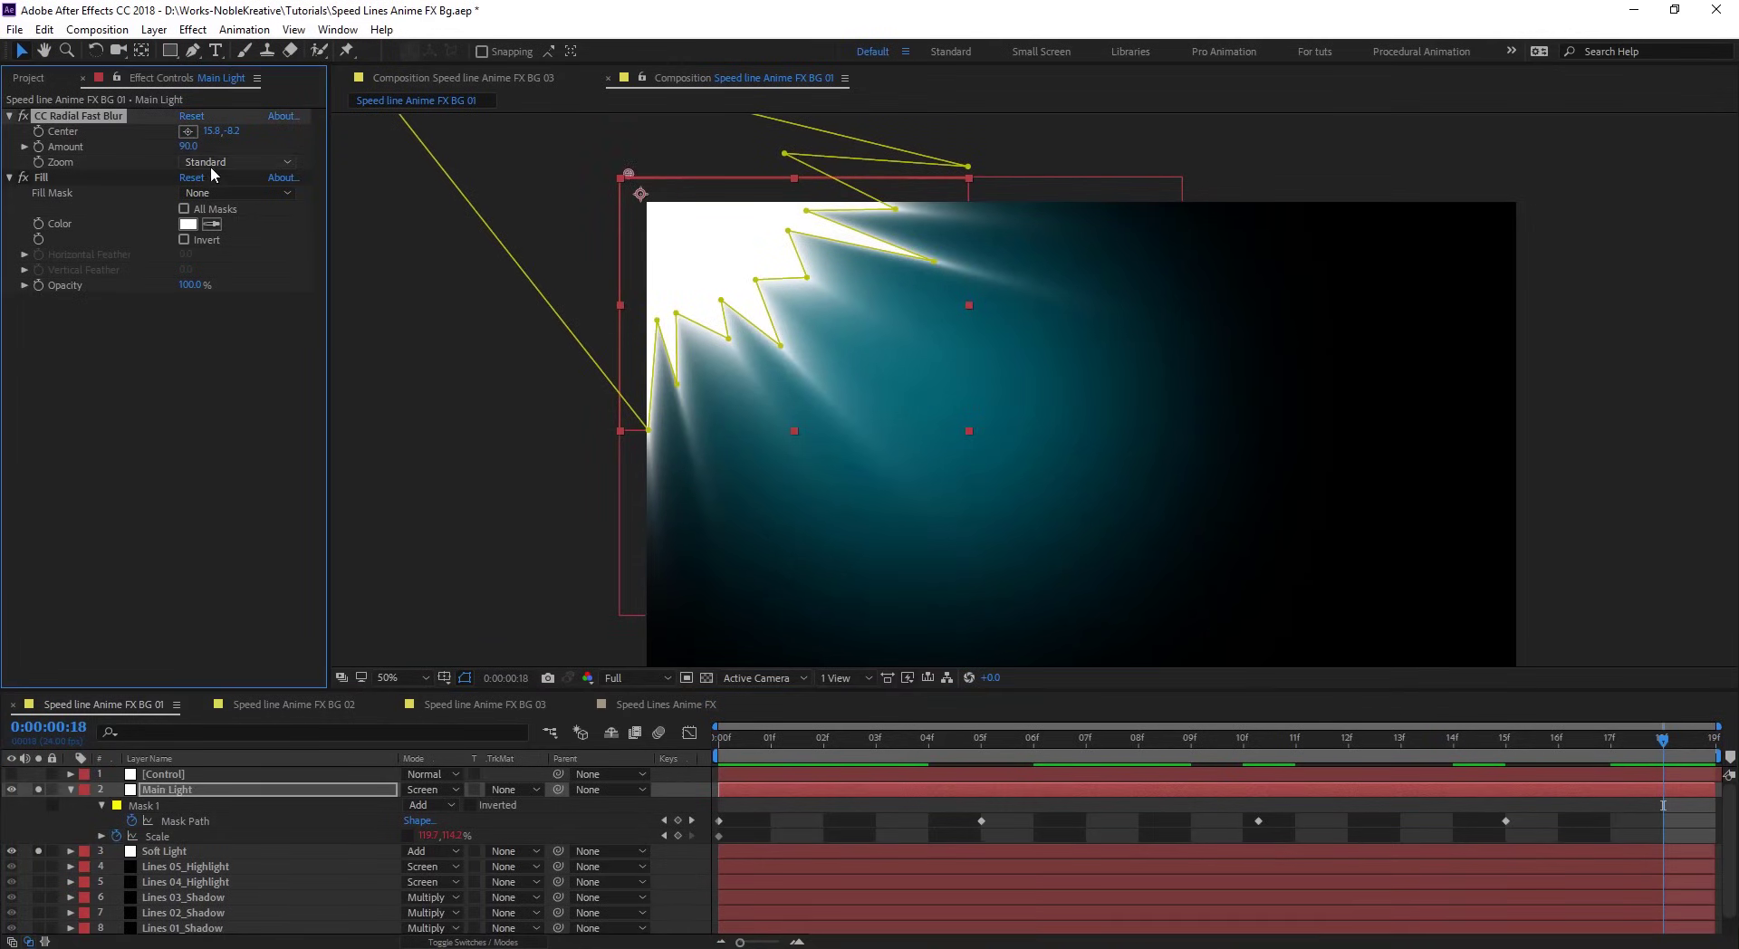
pyautogui.click(187, 146)
pyautogui.write('0')
pyautogui.press('Return')
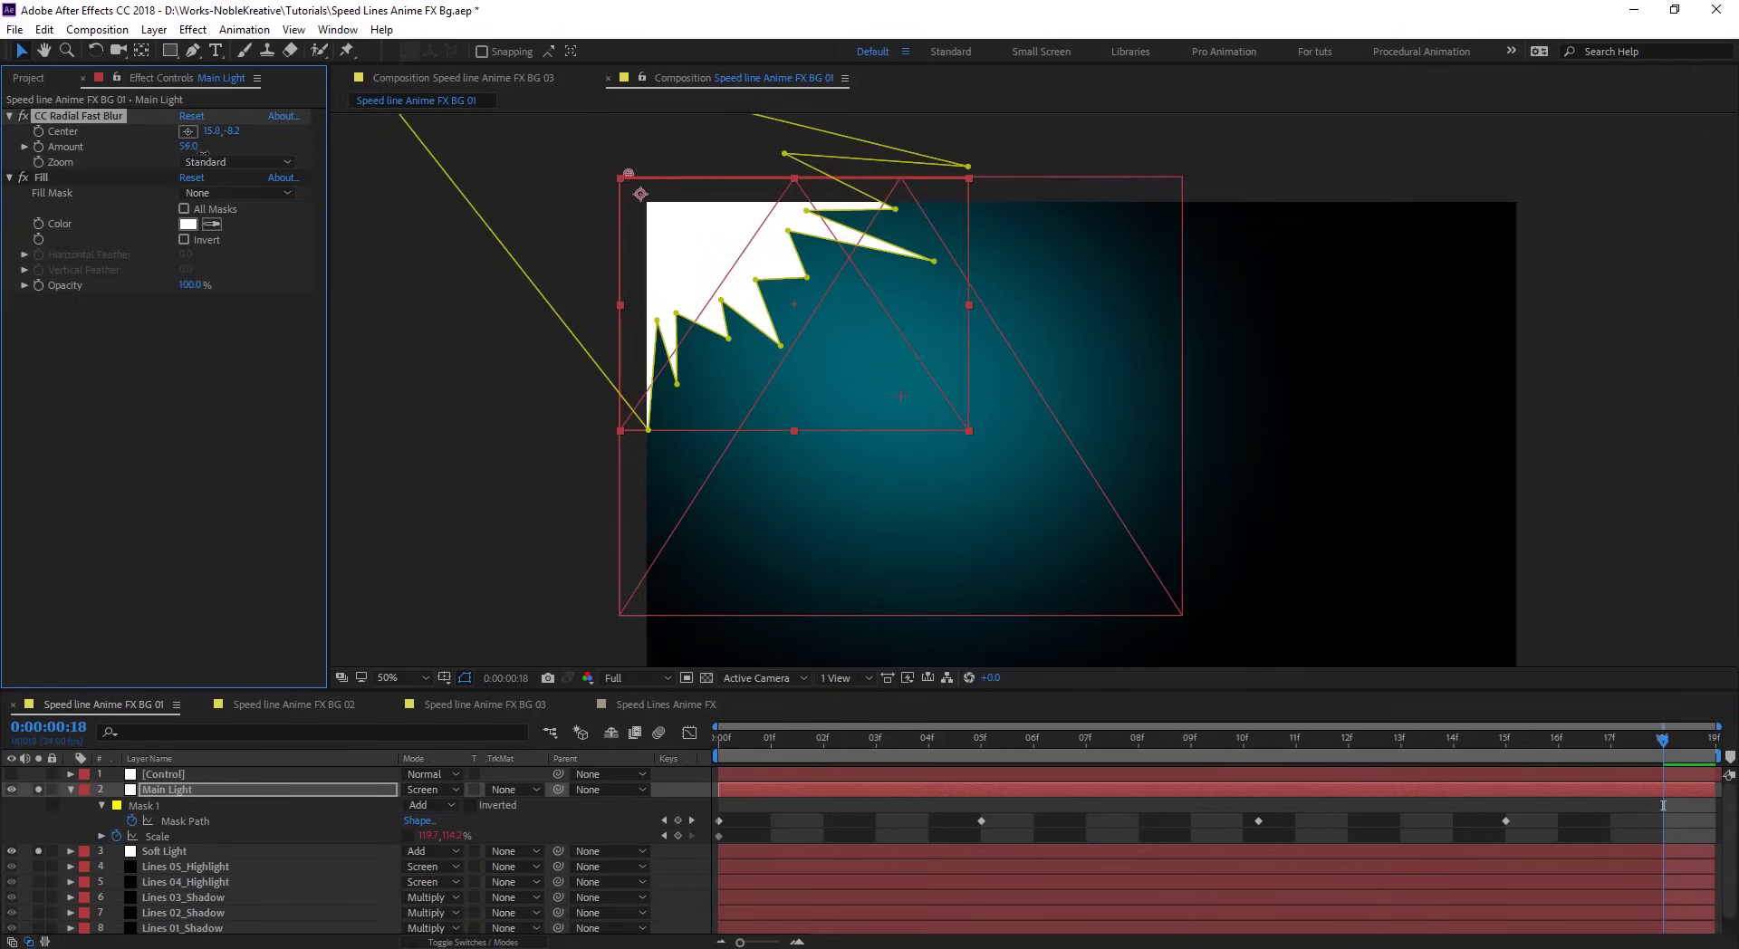
pyautogui.moveTo(205, 152); pyautogui.dragTo(188, 133)
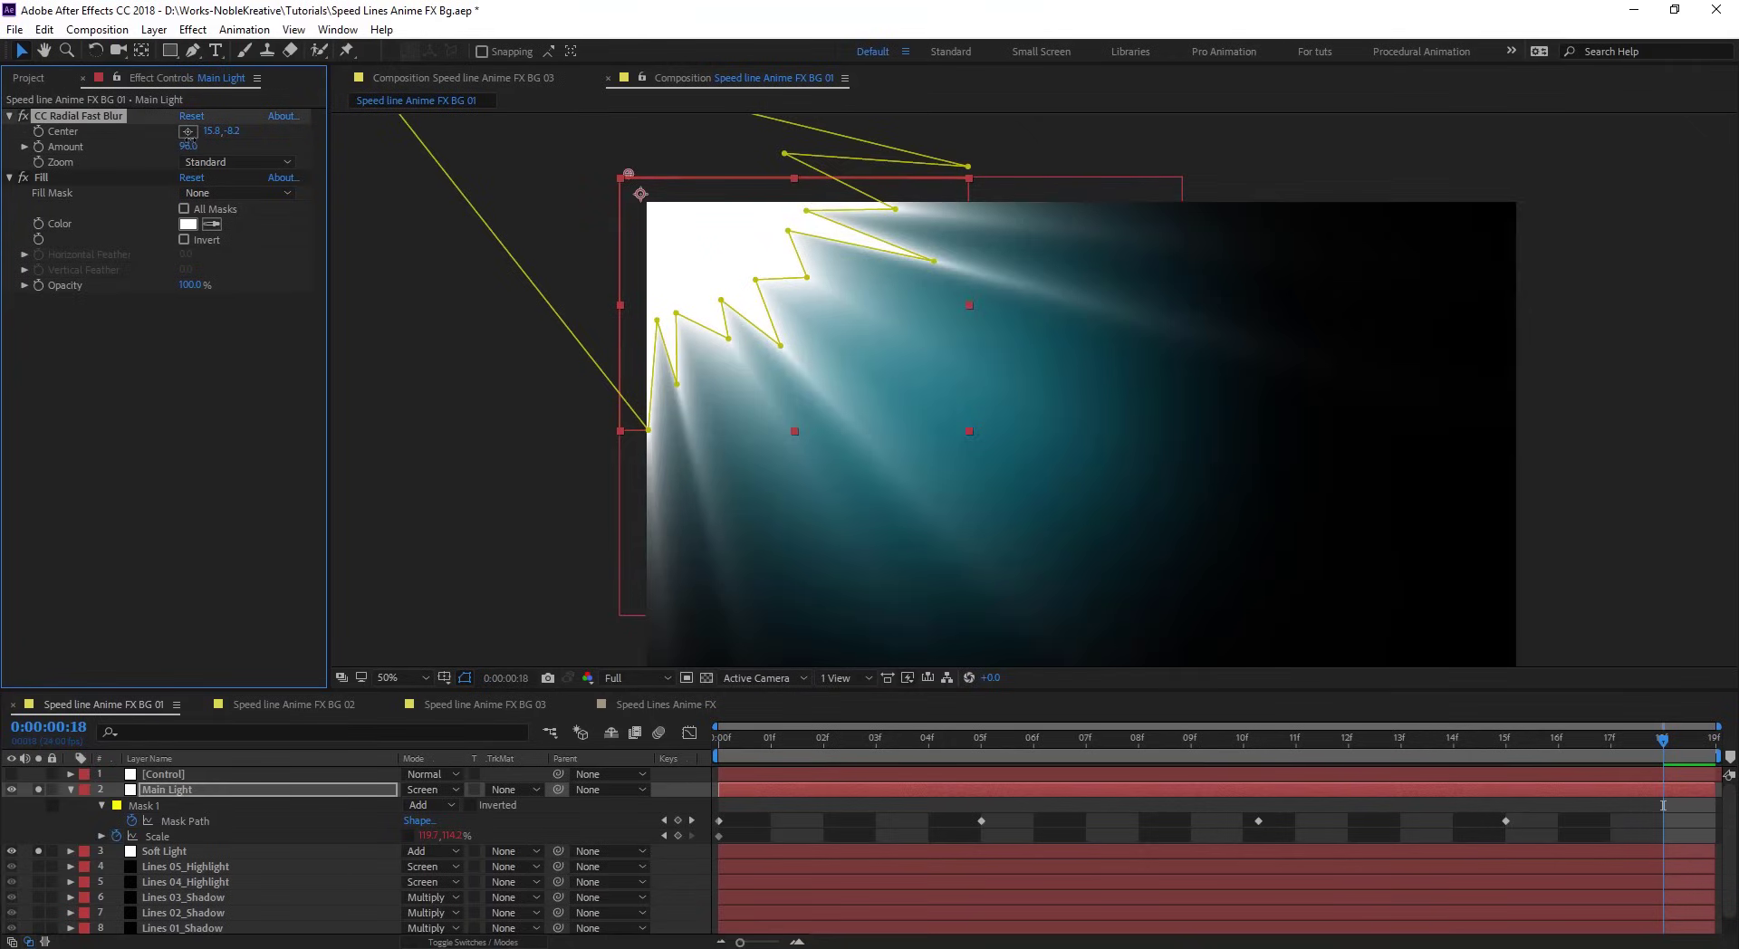
# - Unsolo the light layers, scrub to frame 14 and preview the full composition from the first frame
pyautogui.click(38, 788)
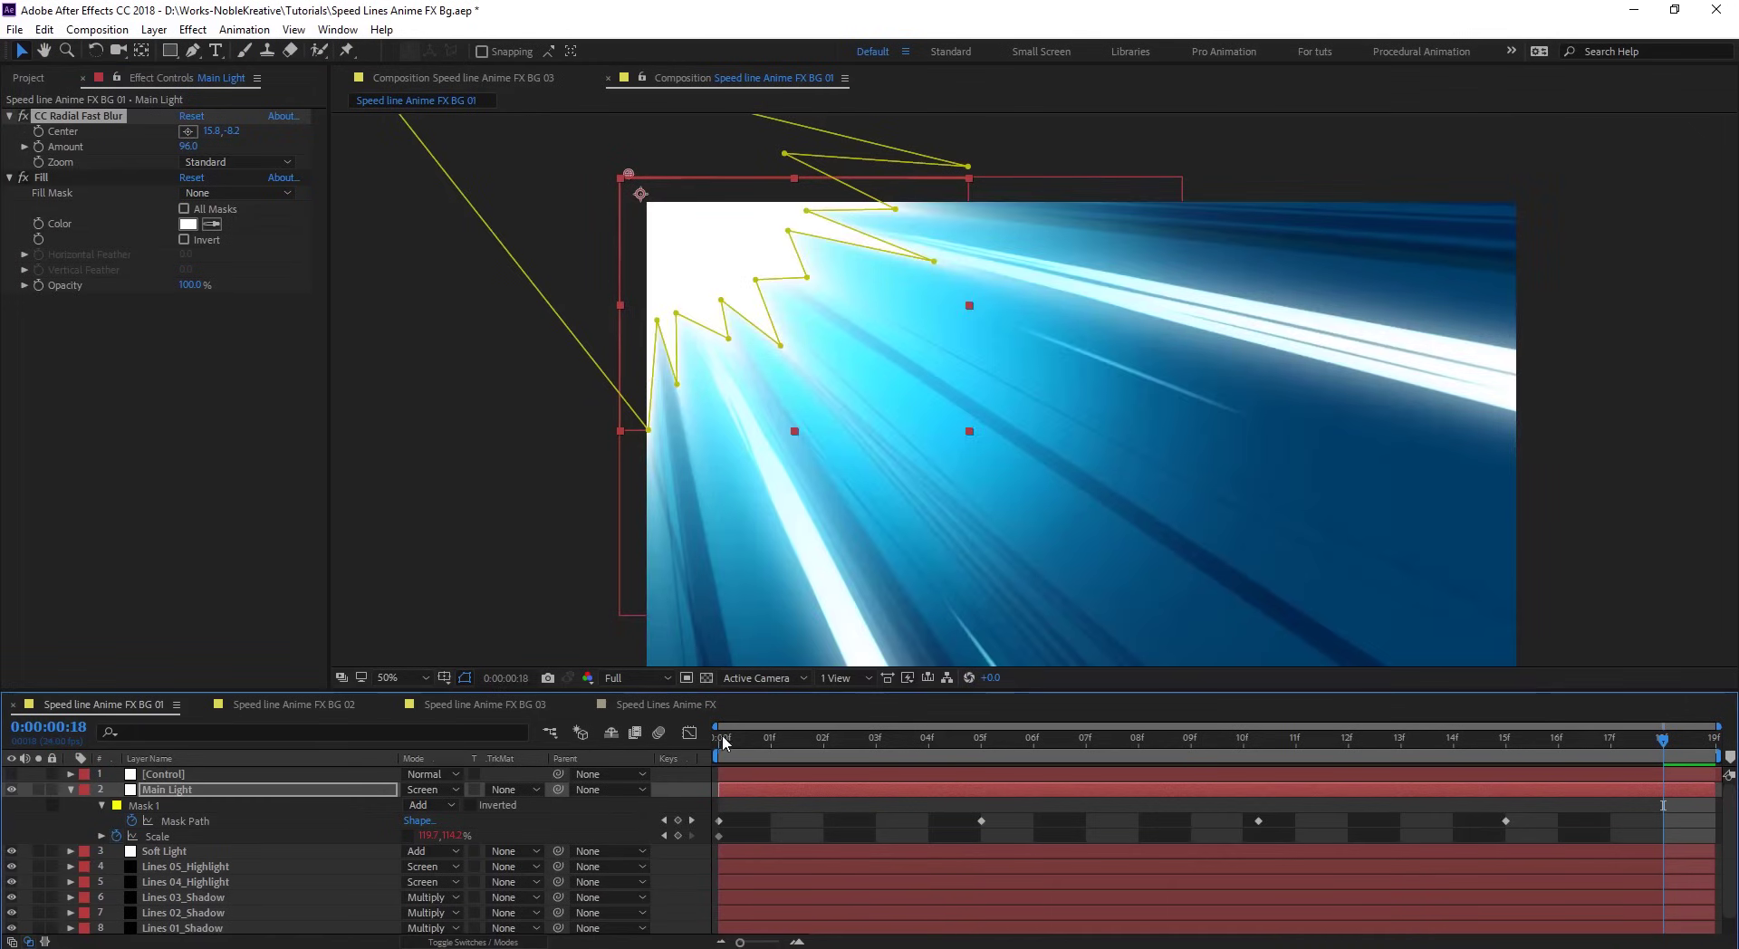
pyautogui.moveTo(723, 741); pyautogui.dragTo(1471, 727)
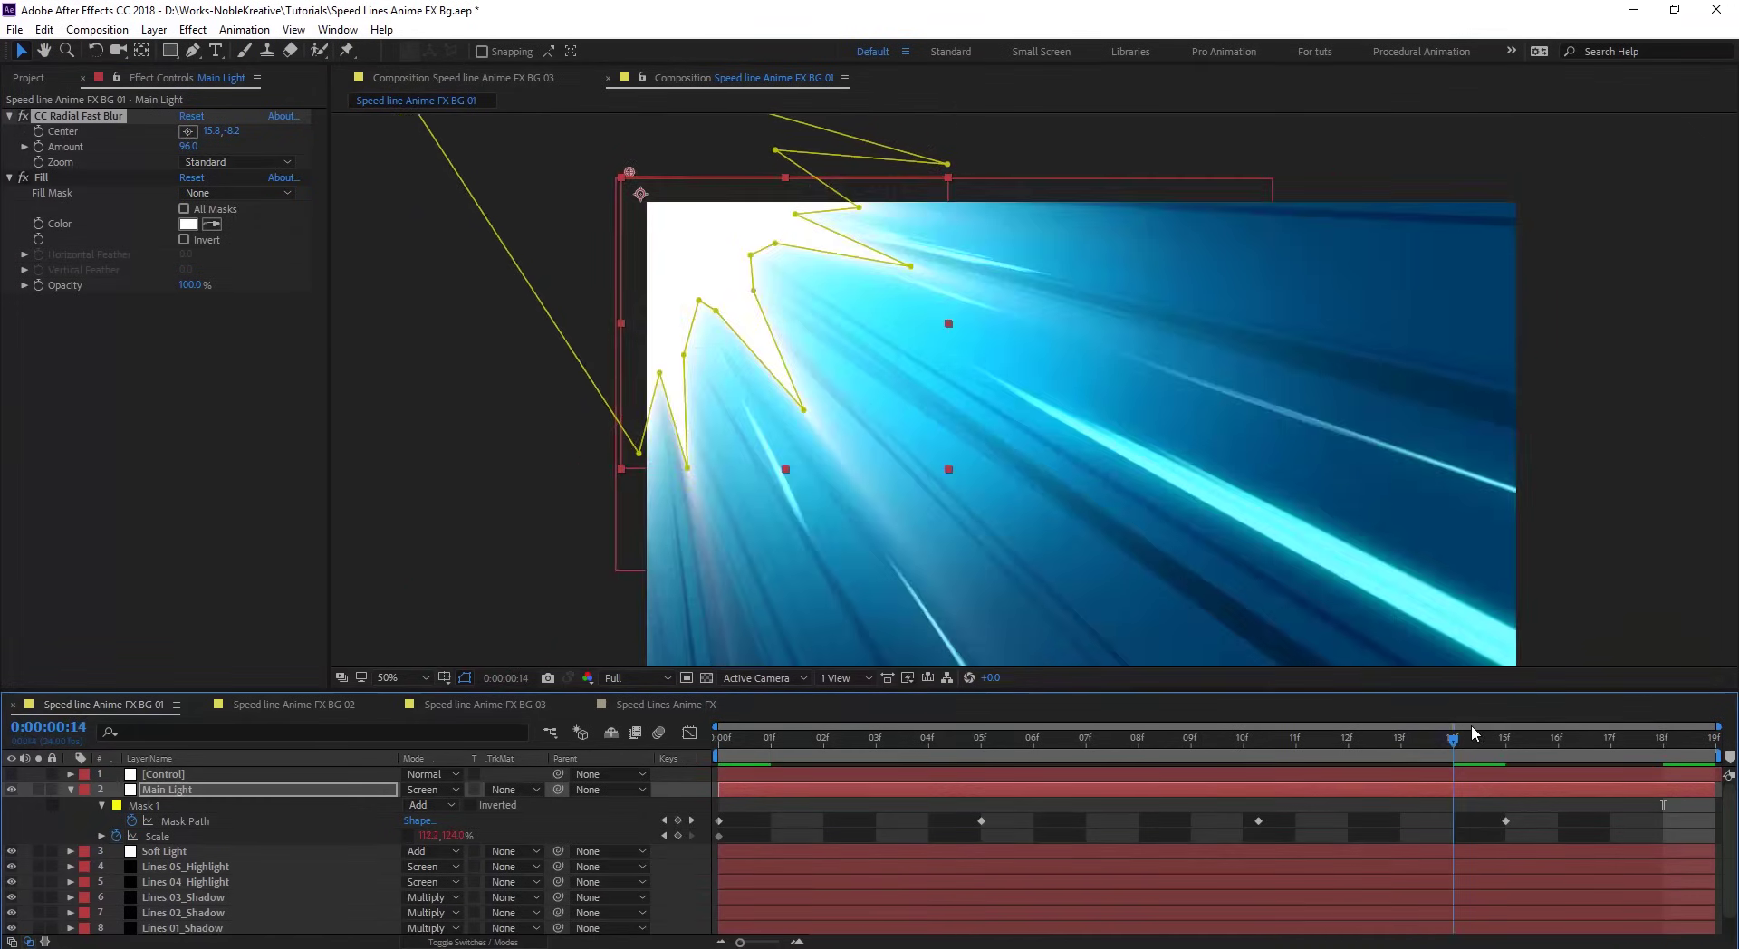
pyautogui.press('Home')
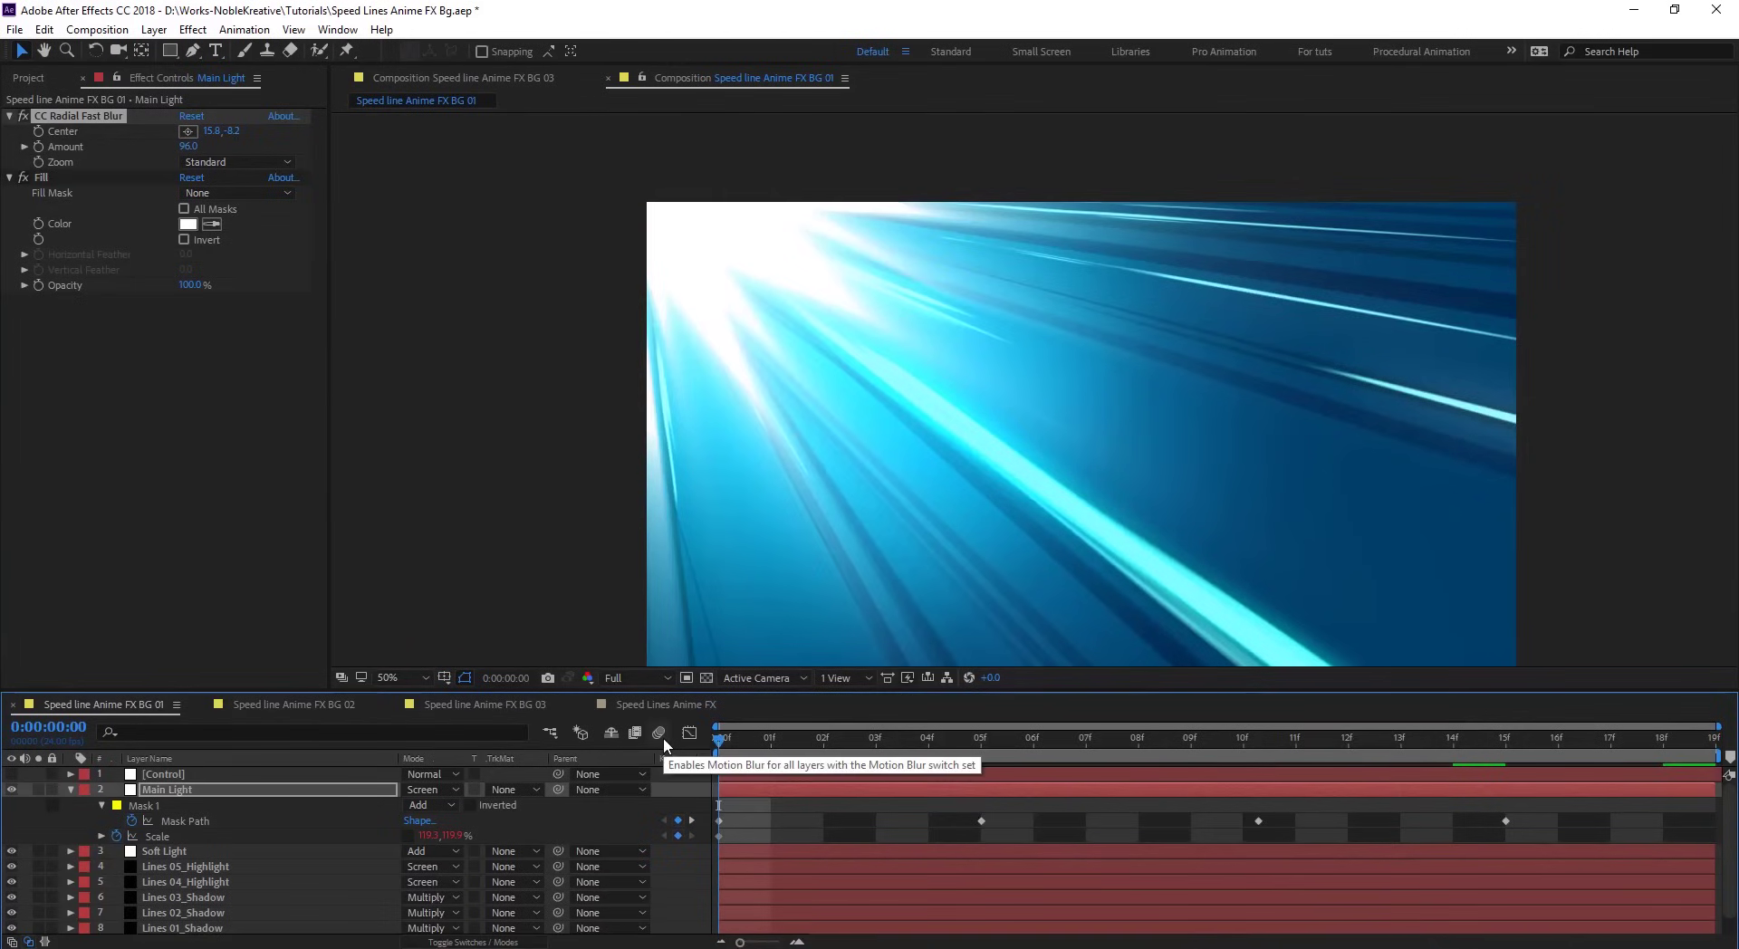
pyautogui.press('space')
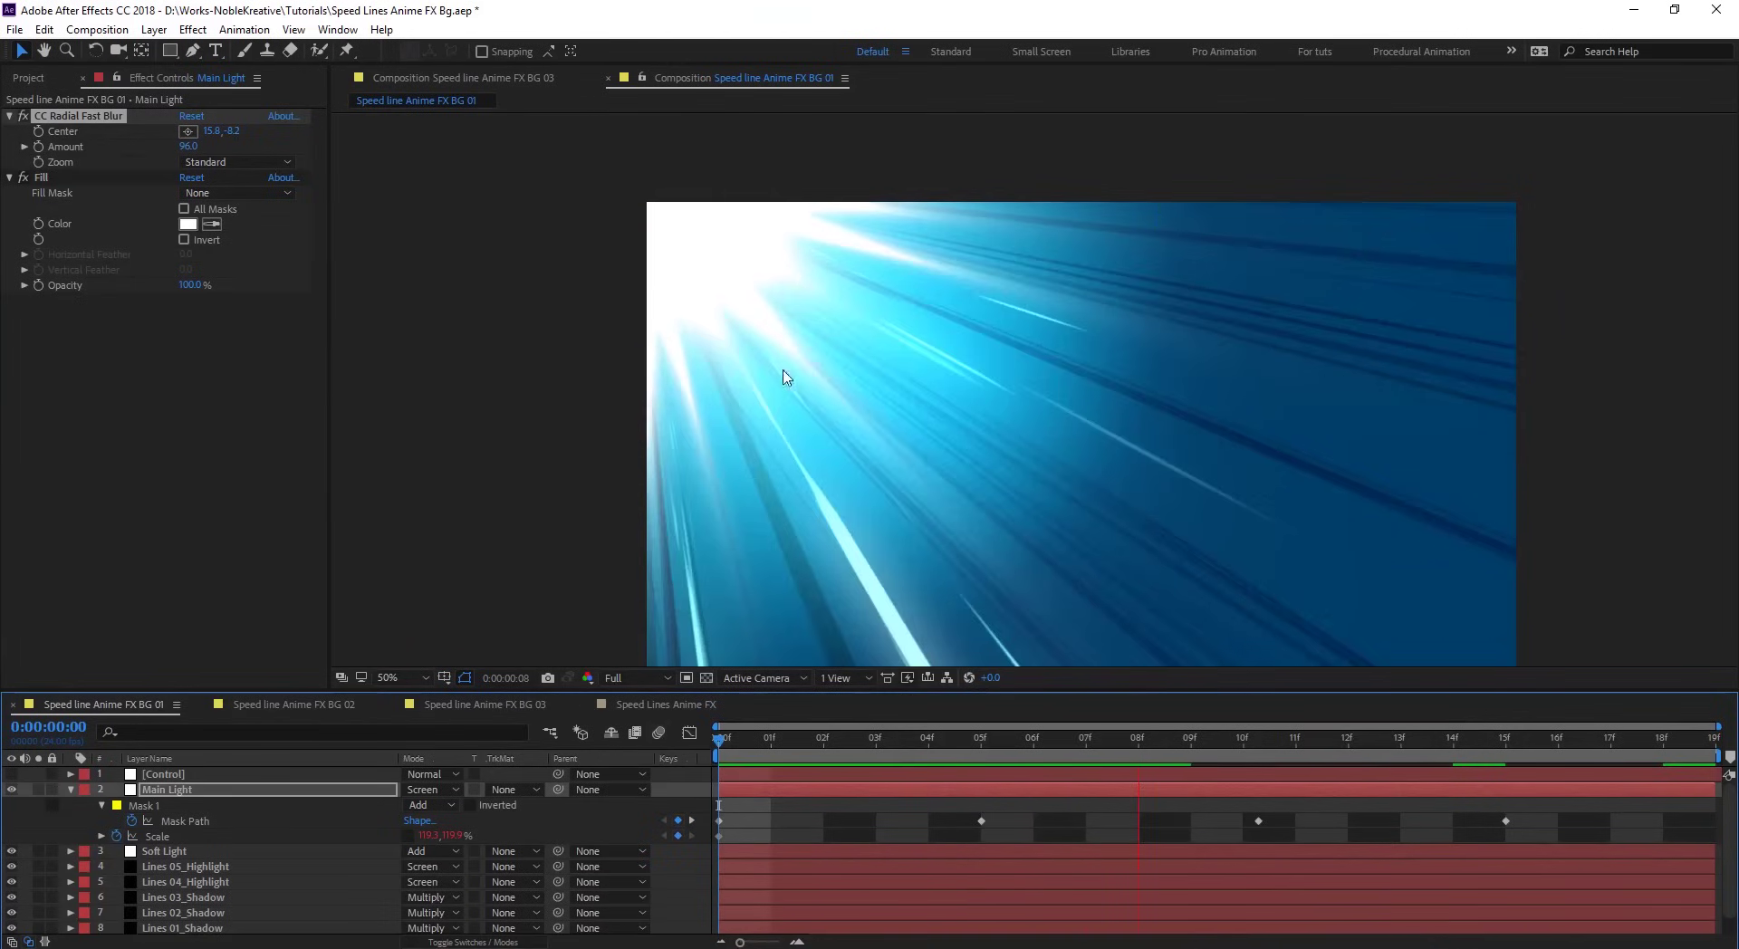